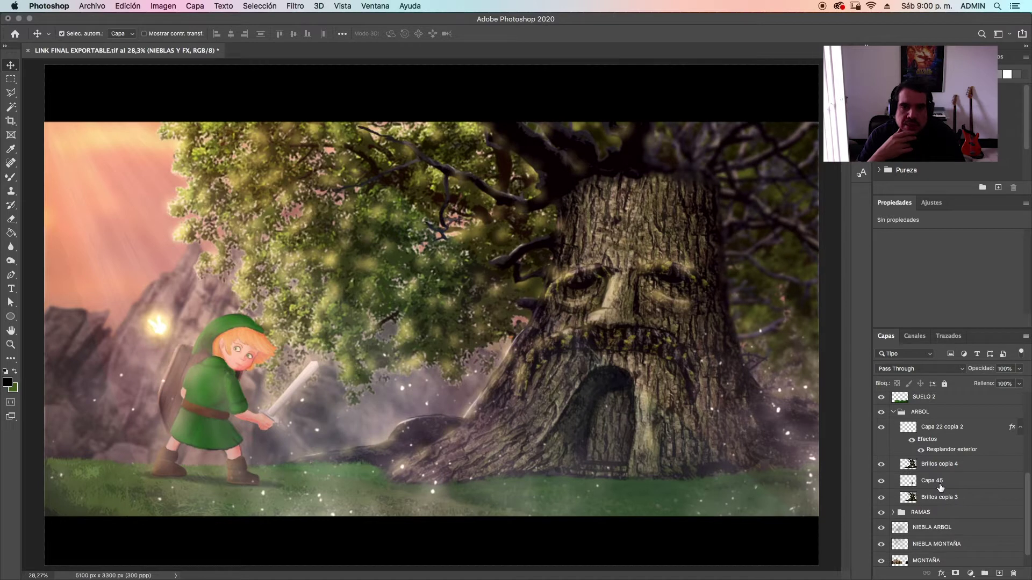
# - Preview the character's blink in the LINK FINAL group by toggling the visibility of PARPADEO and the Trazo OJOS, PUPILAS and OJOS layers
pyautogui.click(893, 413)
pyautogui.scroll(1, 946, 457)
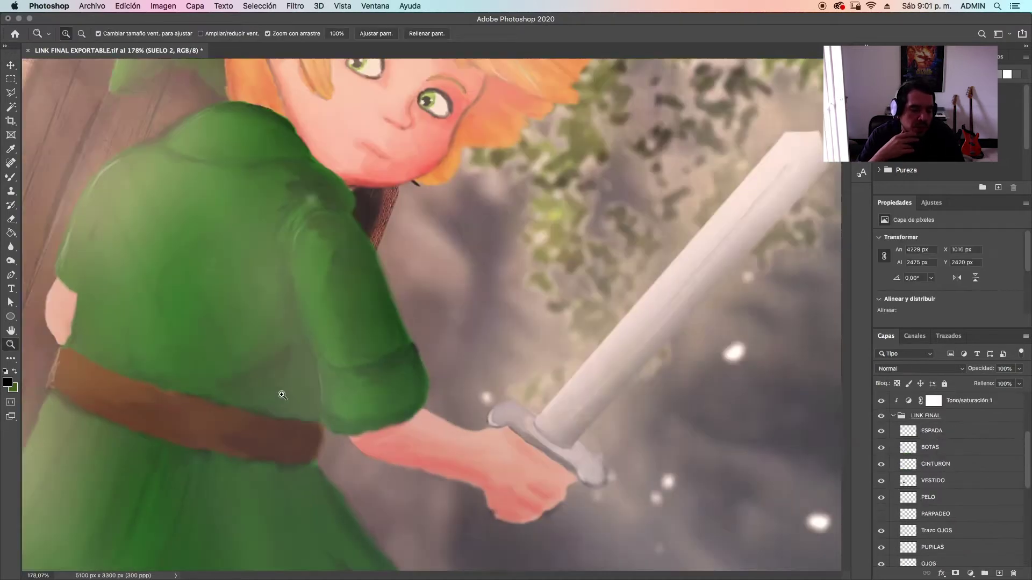
pyautogui.moveTo(281, 392); pyautogui.dragTo(265, 424)
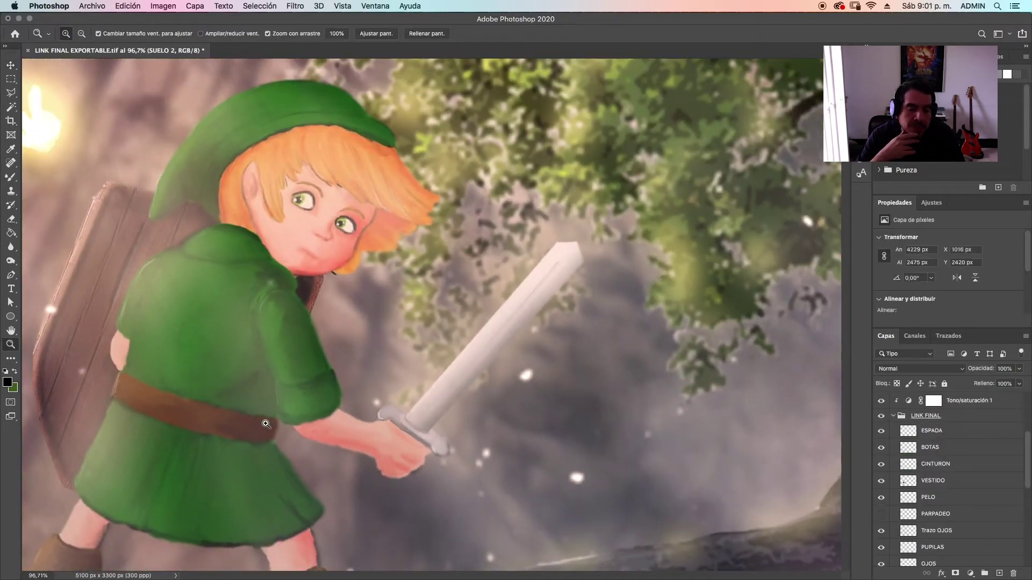
pyautogui.click(881, 516)
pyautogui.click(880, 549)
pyautogui.click(882, 564)
pyautogui.scroll(-1, 914, 532)
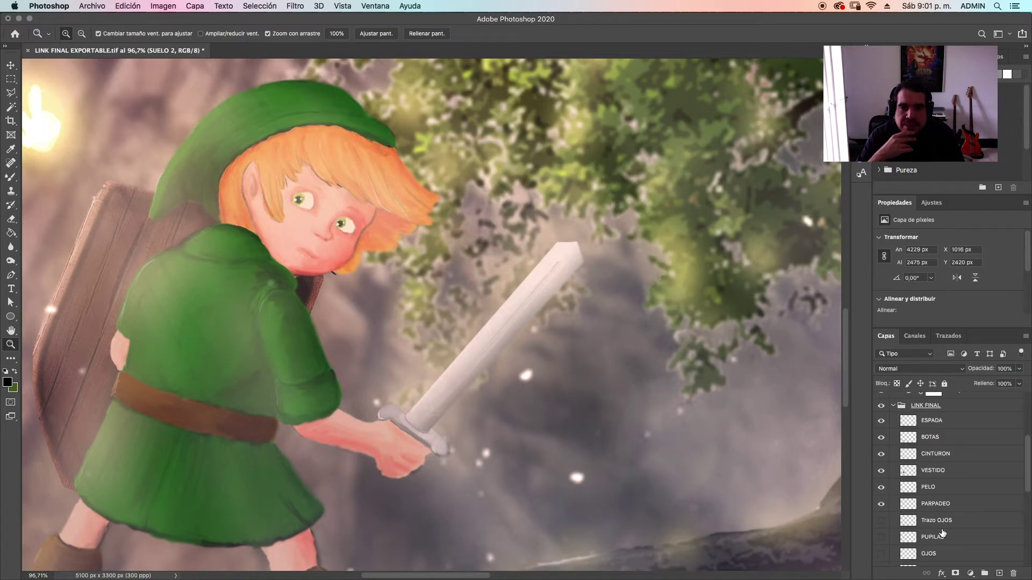
pyautogui.scroll(-1, 915, 526)
pyautogui.moveTo(882, 546); pyautogui.dragTo(884, 515)
pyautogui.click(882, 493)
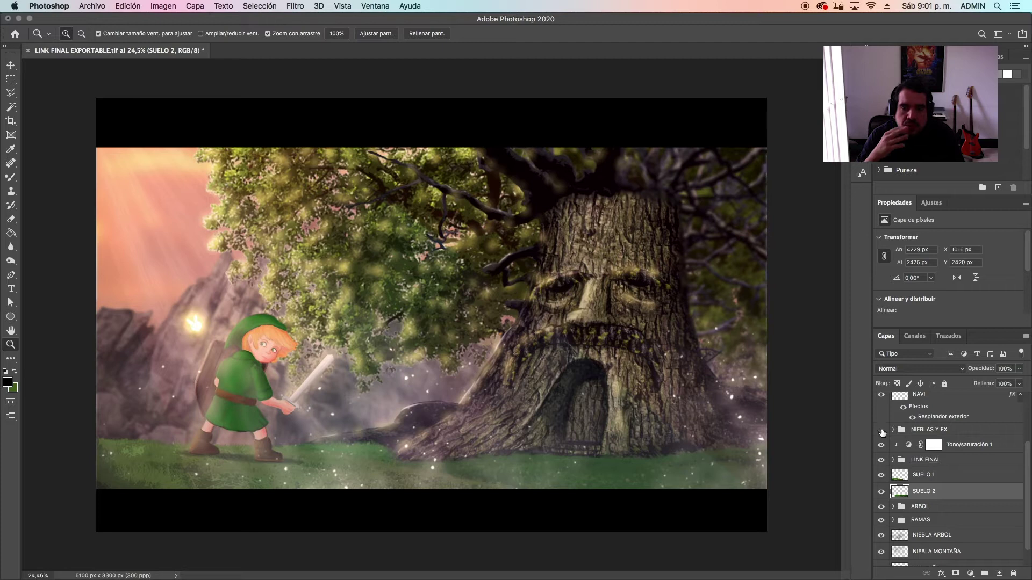
# - Hide and show the NIEBLAS Y FX group, followed by its PARTICULAS 3 and PARTICULAS 2 layers, to compare their effect
pyautogui.click(881, 431)
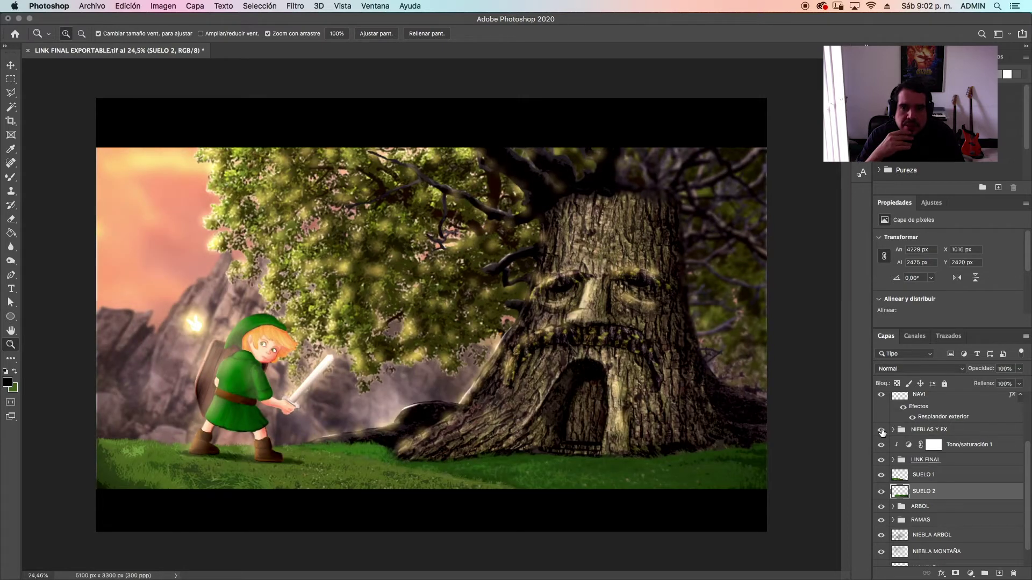
pyautogui.click(882, 431)
pyautogui.click(893, 429)
pyautogui.click(881, 445)
pyautogui.click(881, 445)
pyautogui.click(880, 482)
pyautogui.click(881, 482)
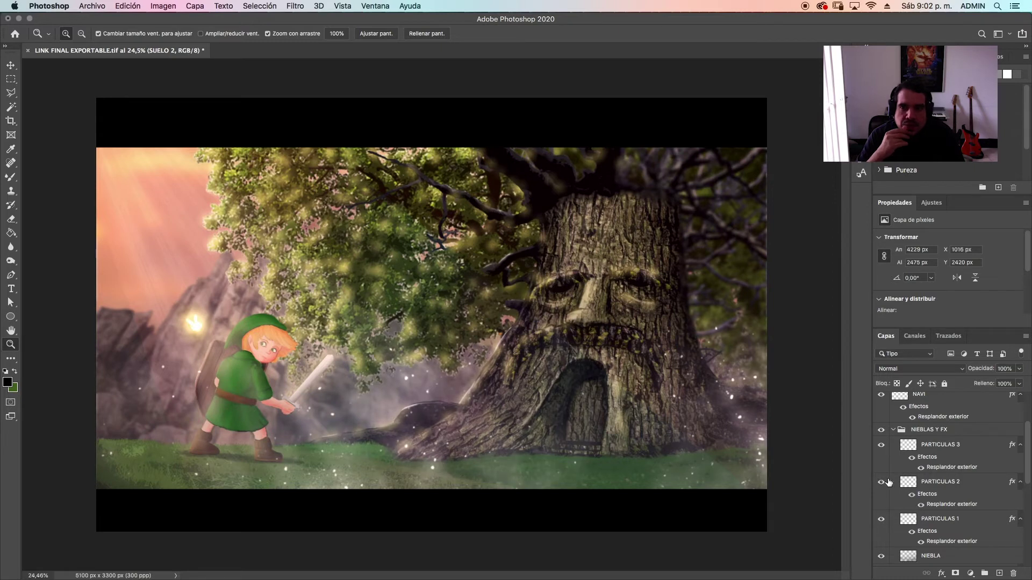
# - Hide and show PARTICULAS 1, NIEBLA, RESPLANDOR and the layers below in the NIEBLAS Y FX group to examine each effect
pyautogui.scroll(-1, 891, 491)
pyautogui.click(881, 501)
pyautogui.click(882, 501)
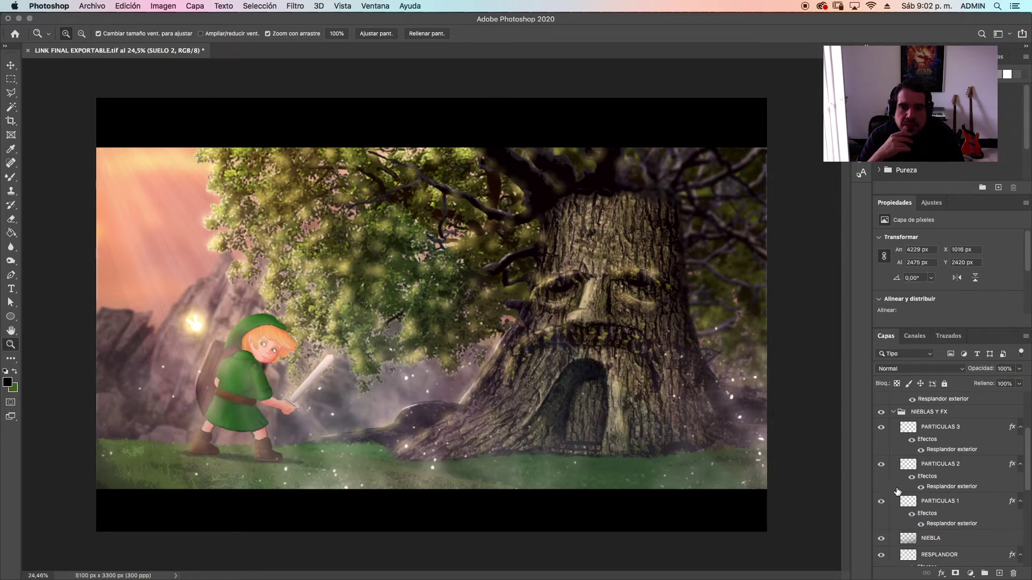
pyautogui.scroll(-1, 883, 504)
pyautogui.click(886, 508)
pyautogui.click(885, 508)
pyautogui.click(881, 524)
pyautogui.click(881, 524)
pyautogui.scroll(-1, 892, 532)
pyautogui.click(883, 533)
pyautogui.click(884, 547)
pyautogui.click(884, 547)
# - Collapse the NIEBLAS Y FX group and select the topmost layer, Layer 4
pyautogui.scroll(5, 932, 531)
pyautogui.click(893, 462)
pyautogui.click(923, 428)
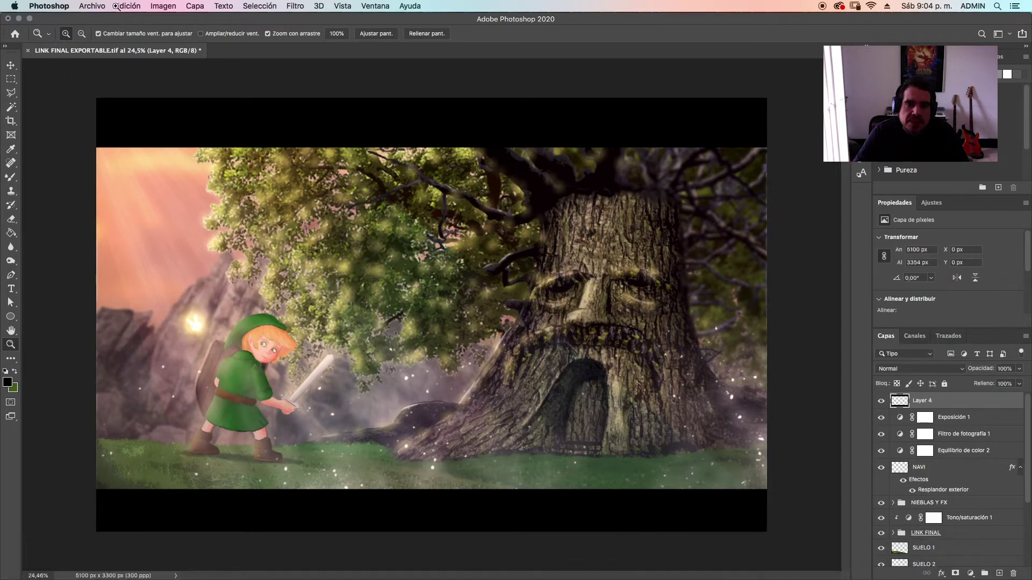
# - Save the layered document to the computer as LINK FINAL EXPORTABLE.psd in the FINAL folder, in Photoshop format with maximized compatibility
pyautogui.click(90, 7)
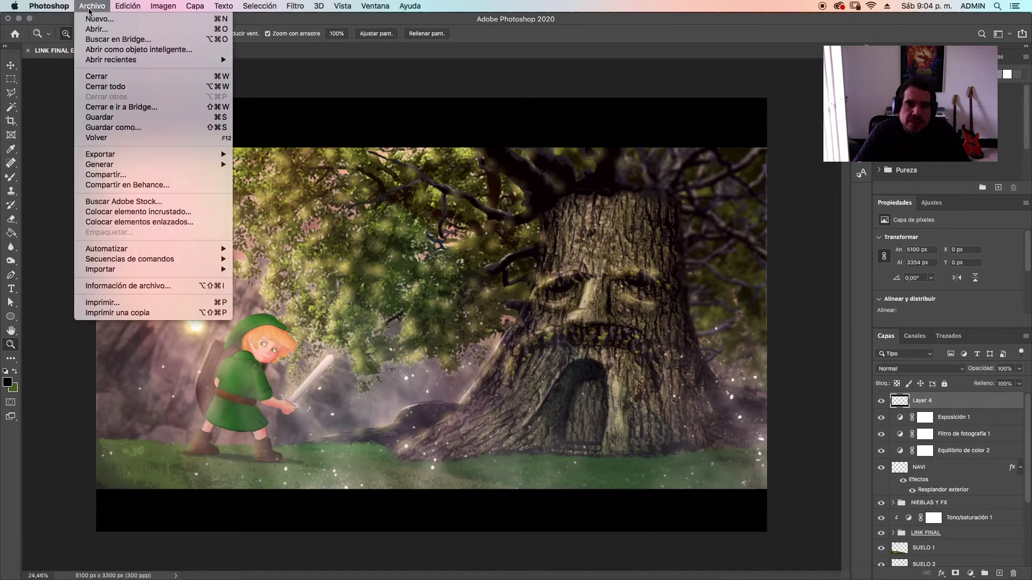
pyautogui.click(112, 129)
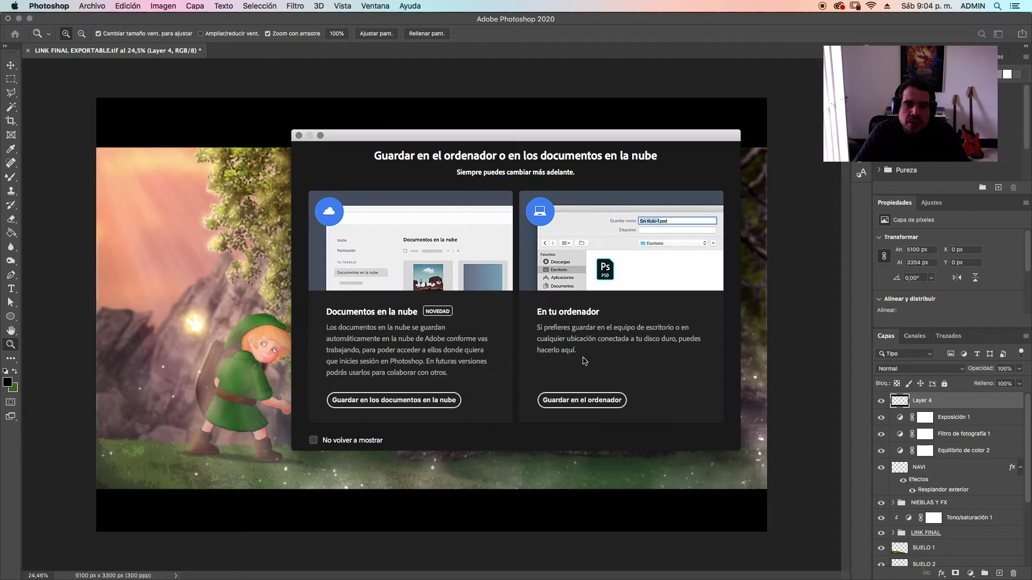
pyautogui.click(588, 400)
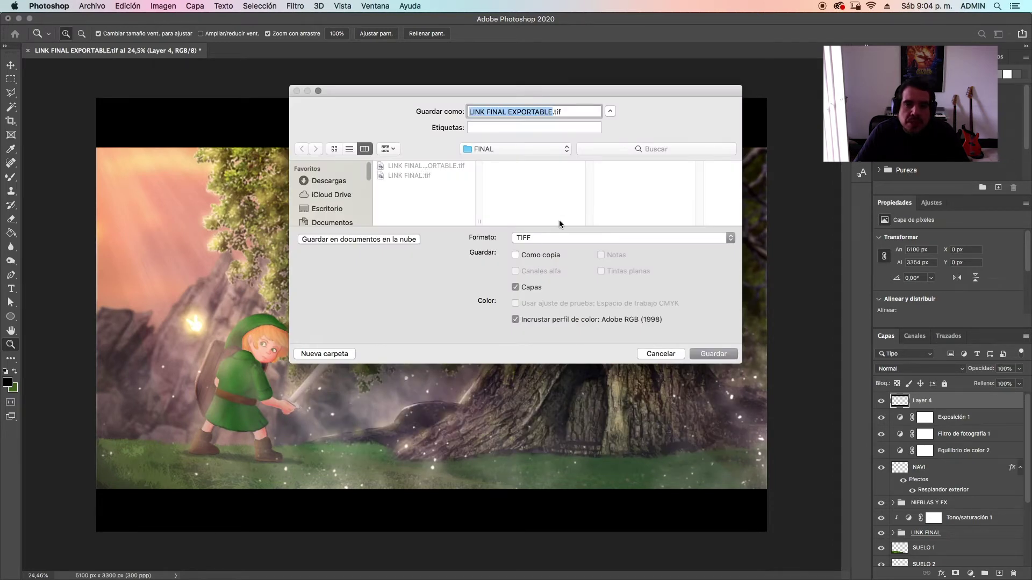
pyautogui.click(580, 239)
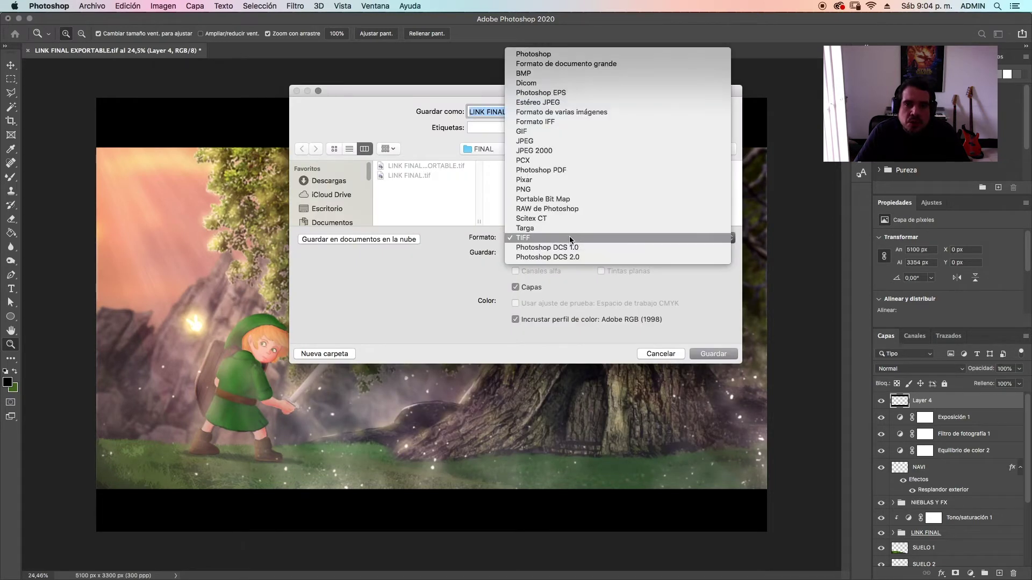
pyautogui.click(568, 56)
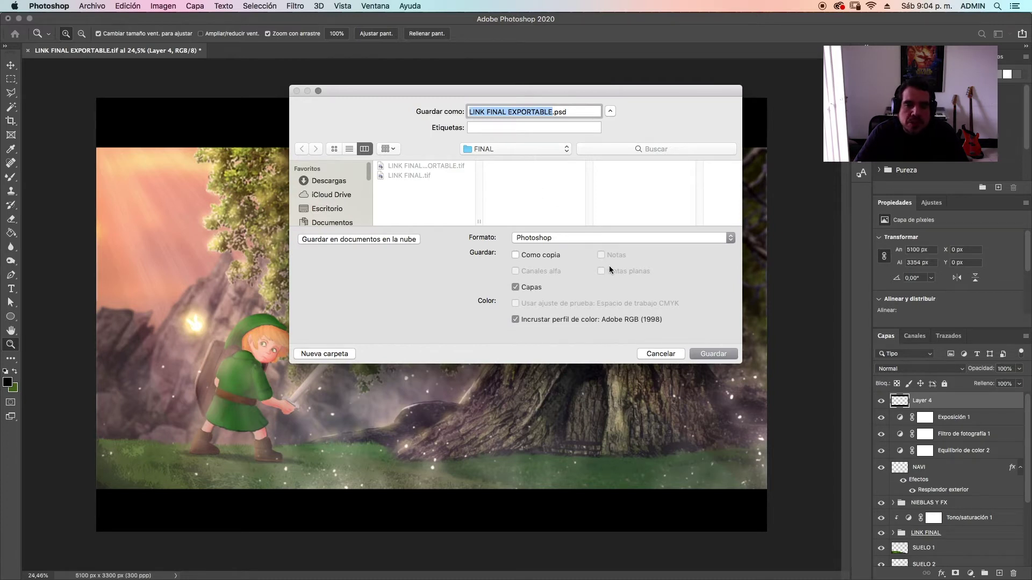
pyautogui.click(711, 354)
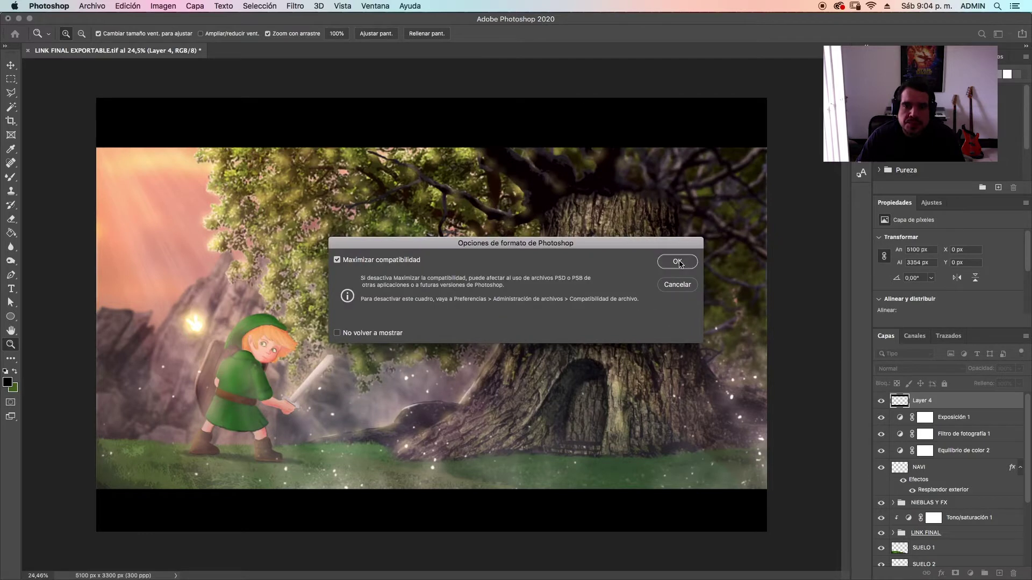
pyautogui.click(677, 262)
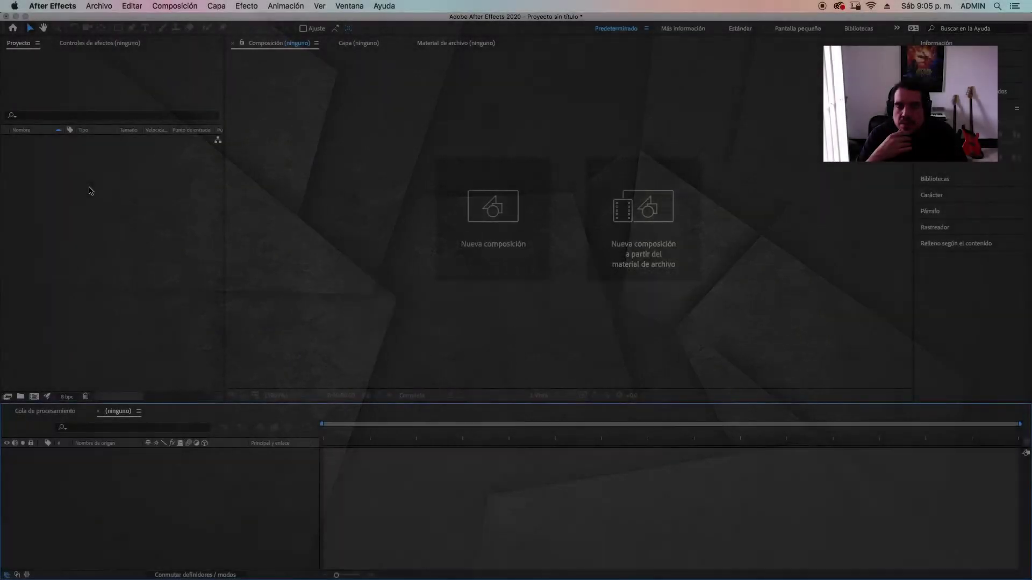
# - Switch to After Effects and import LINK FINAL EXPORTABLE.psd as Composición – Conservar tamaños de capa with editable layer styles
pyautogui.rightClick(90, 191)
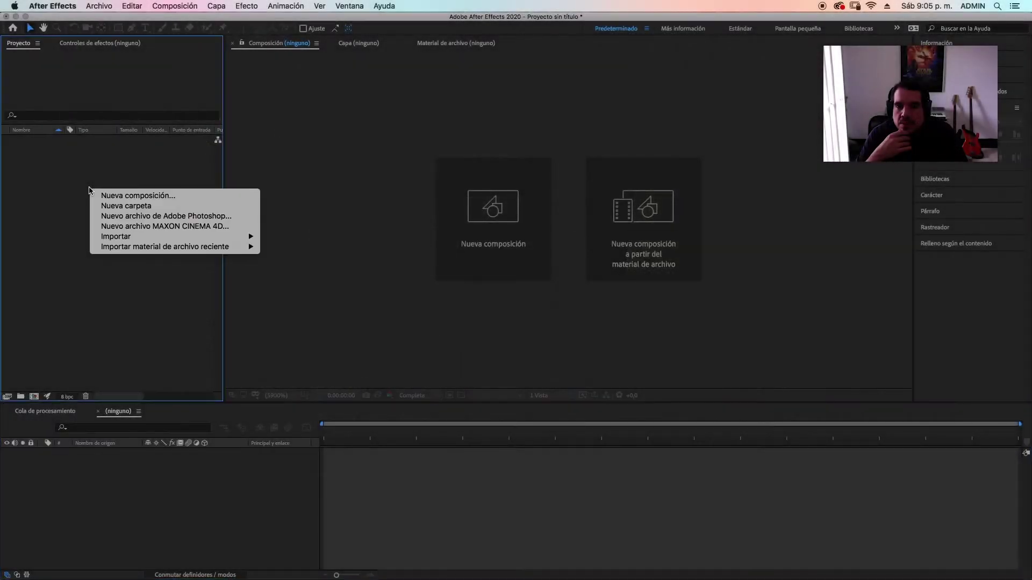
pyautogui.moveTo(131, 238)
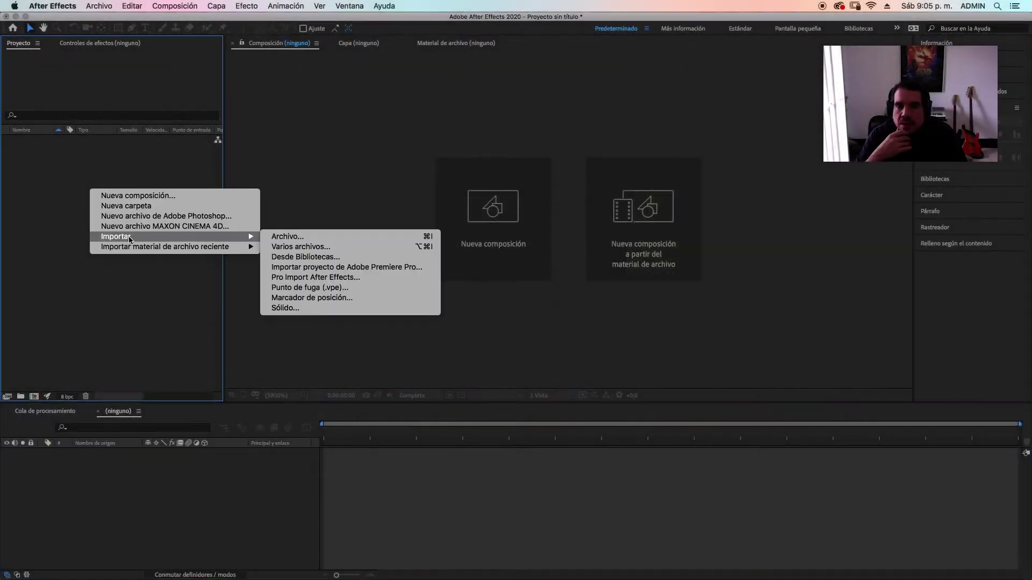
pyautogui.click(315, 238)
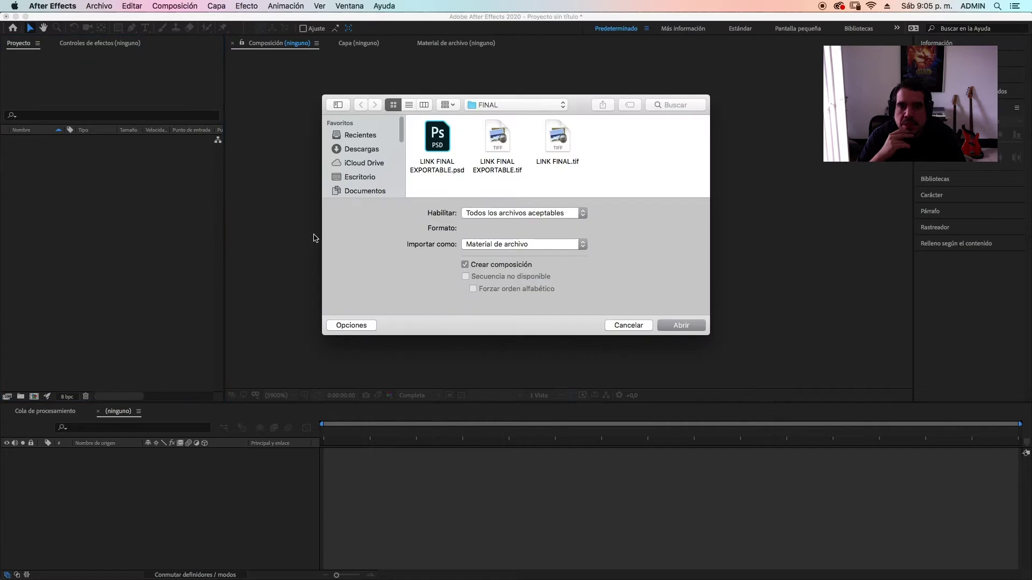
pyautogui.click(438, 137)
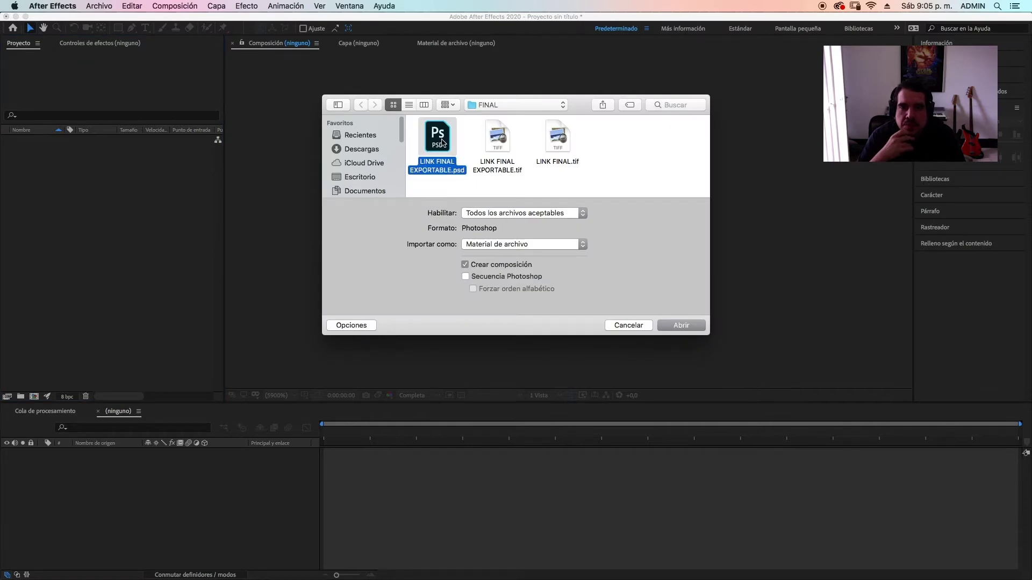
pyautogui.click(582, 244)
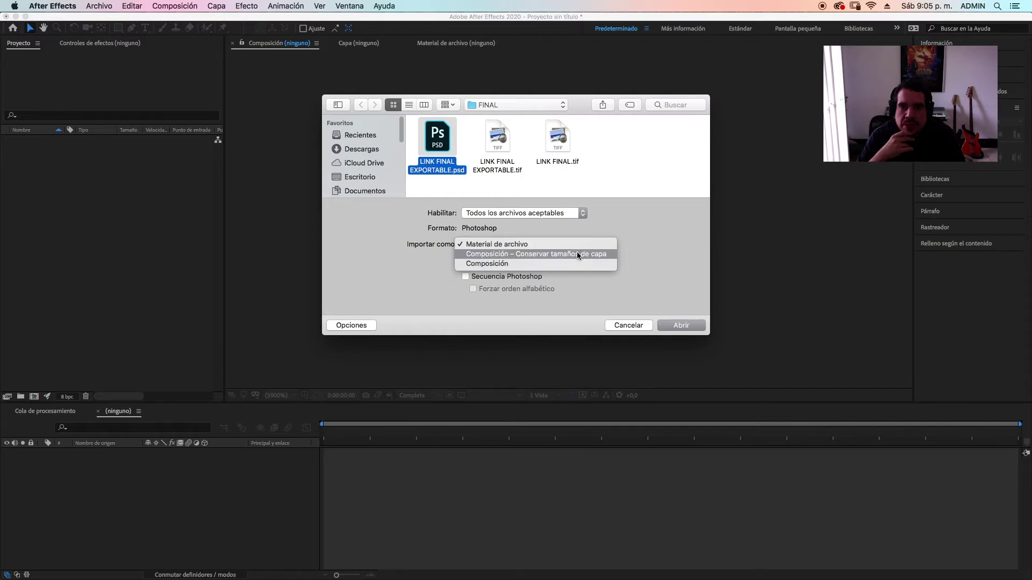
pyautogui.click(578, 255)
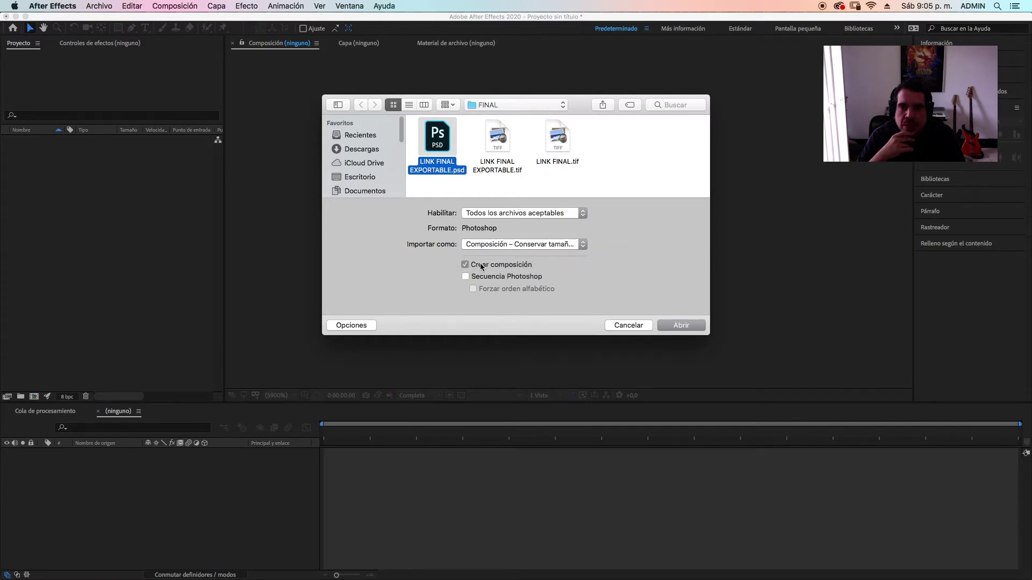
pyautogui.click(680, 325)
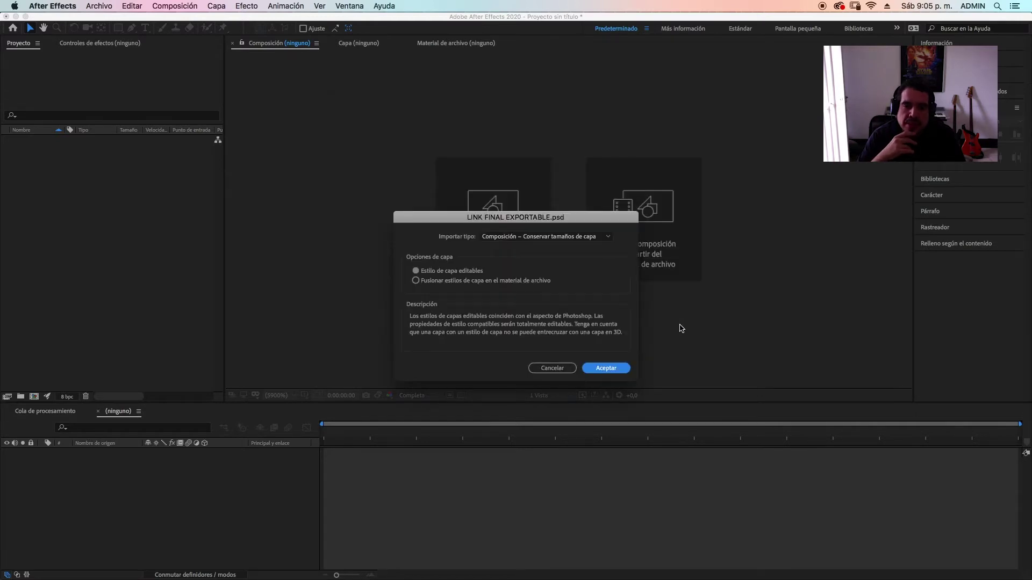
pyautogui.click(430, 268)
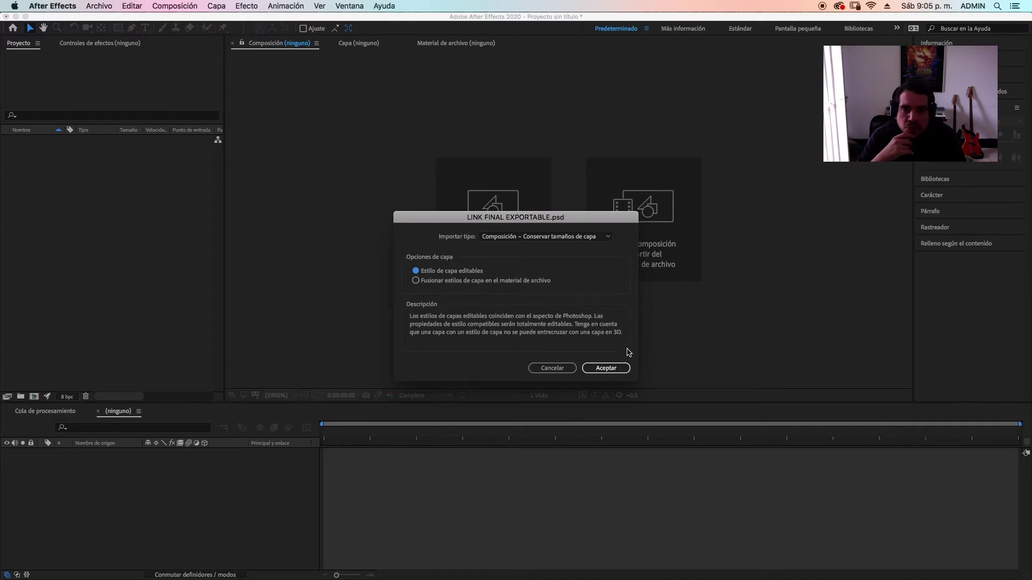
pyautogui.click(606, 368)
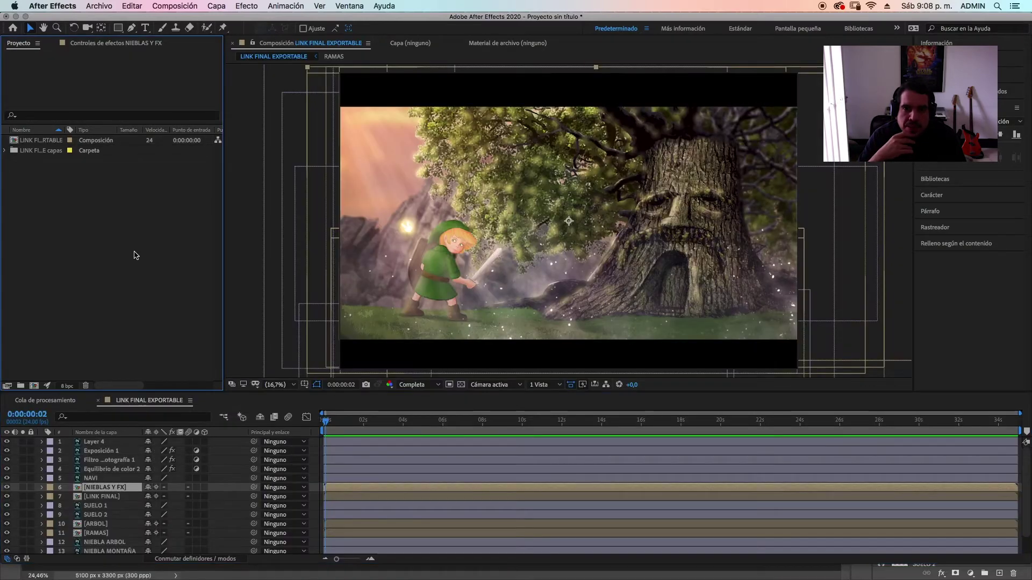
# - Start a new composition and set its duration to 0:00:10:00
pyautogui.rightClick(112, 228)
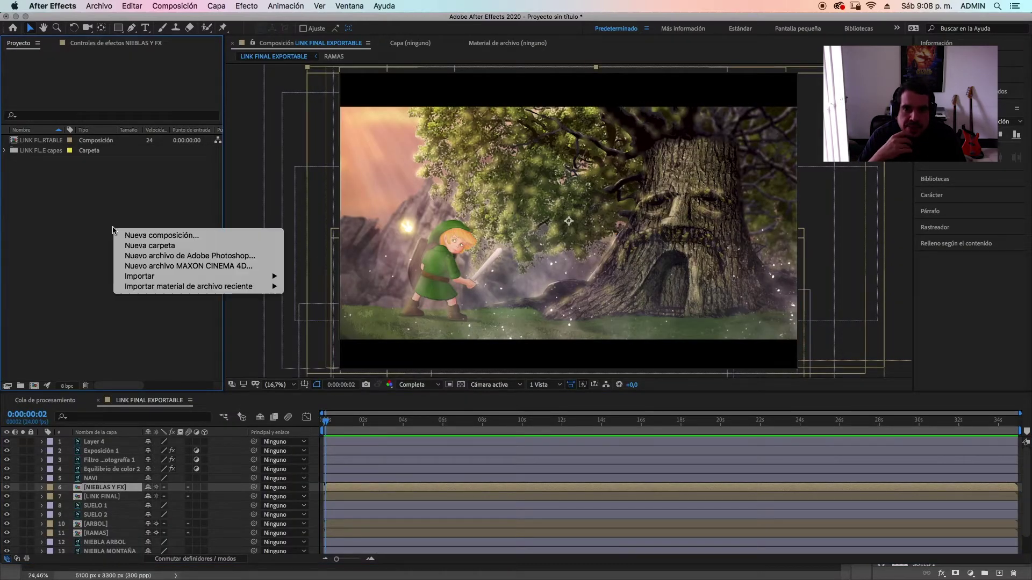
pyautogui.click(151, 237)
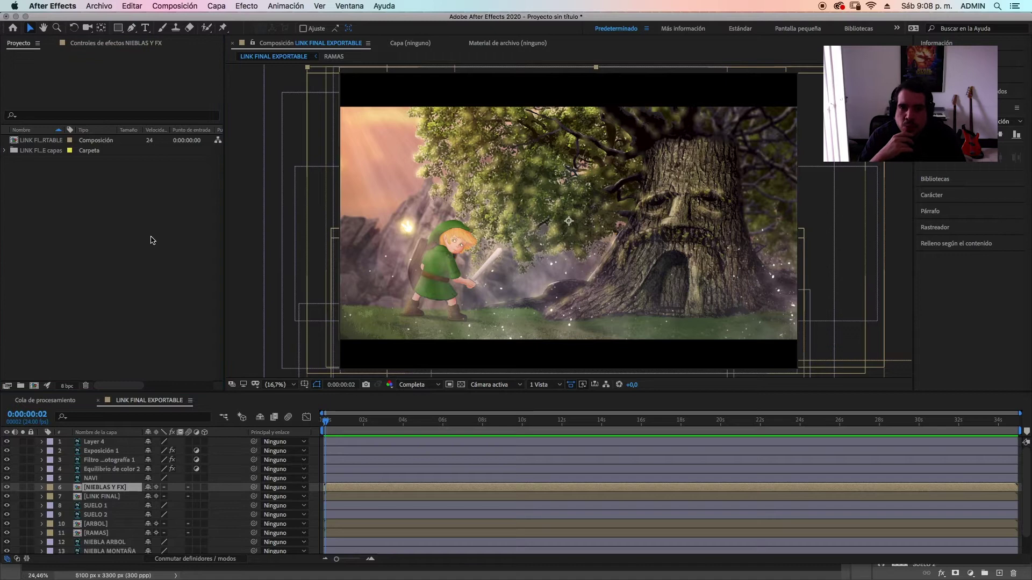
pyautogui.press('super+n')
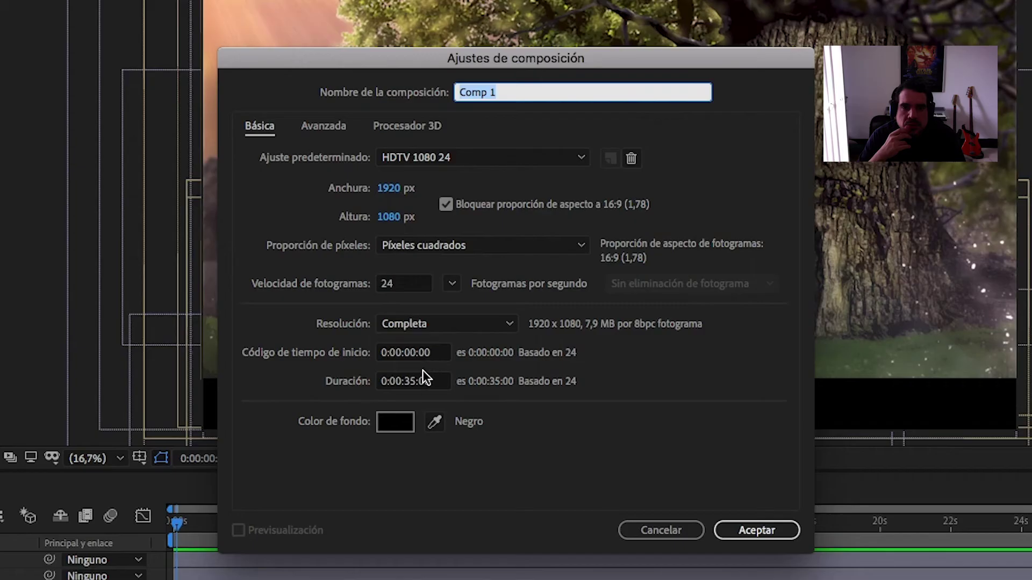
pyautogui.click(411, 383)
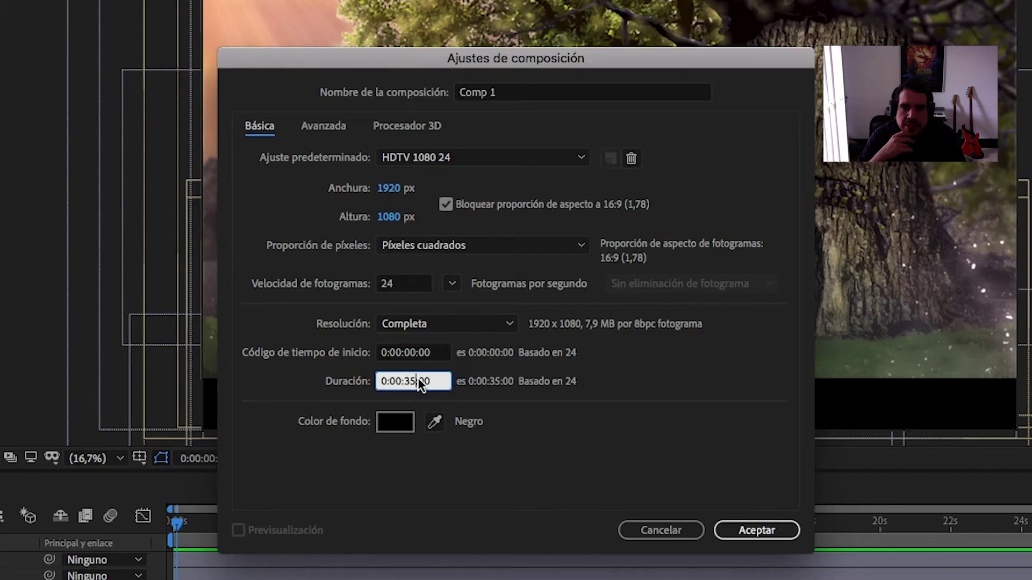
pyautogui.press('BackSpace')
pyautogui.press('BackSpace')
pyautogui.write('10')
# - Name the composition LINK and create it with the HDTV 1080 24 preset
pyautogui.click(568, 160)
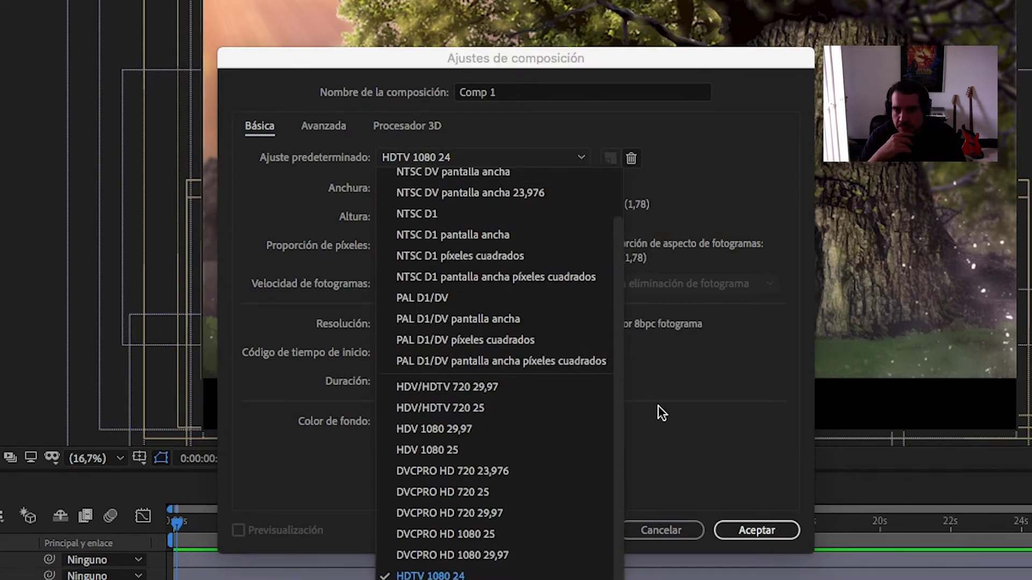
pyautogui.click(755, 223)
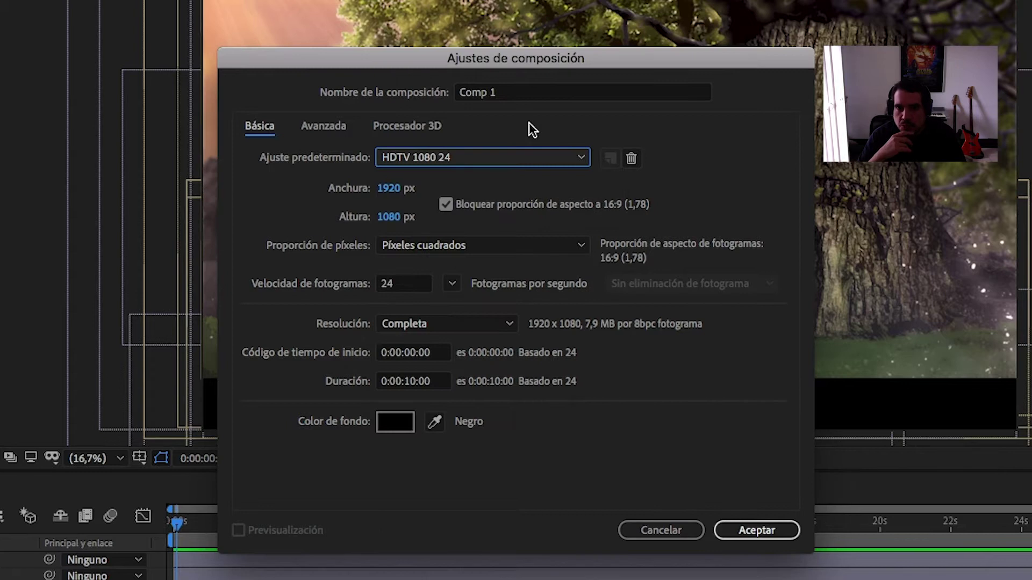
pyautogui.click(530, 92)
pyautogui.write('LINK')
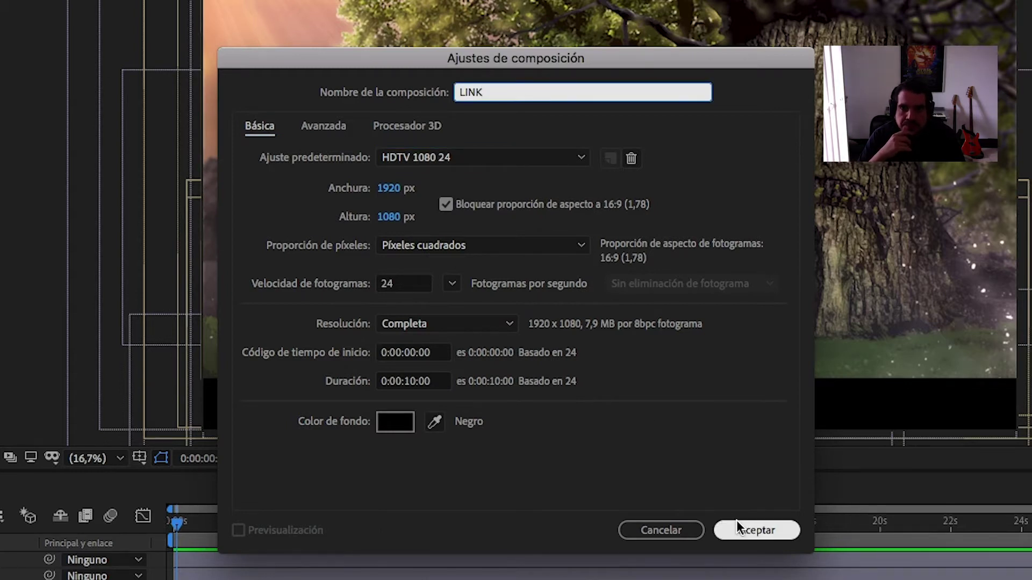
pyautogui.click(736, 524)
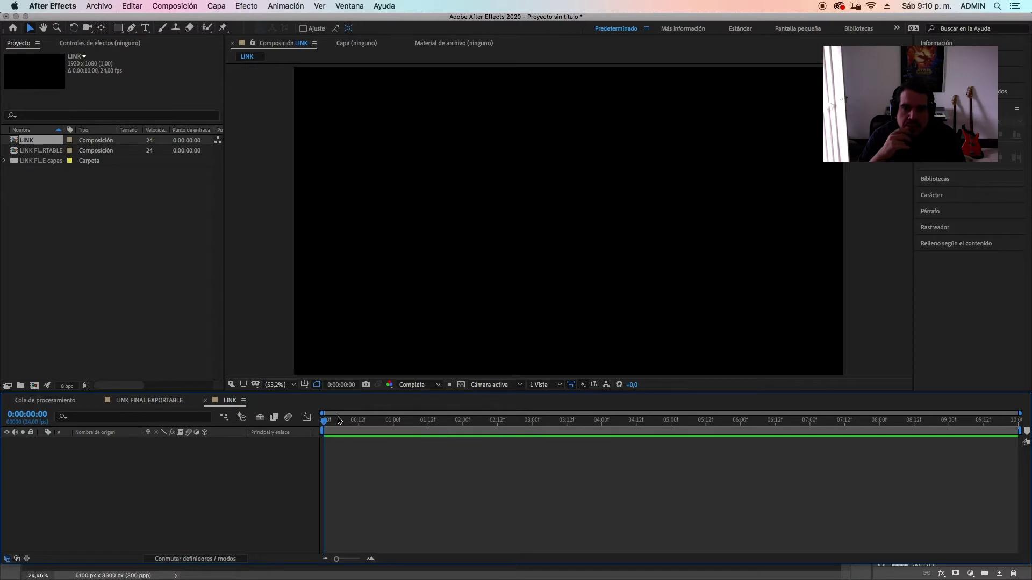
# - Paste the copied layers of the LINK FINAL EXPORTABLE composition into the LINK composition
pyautogui.press('super+v')
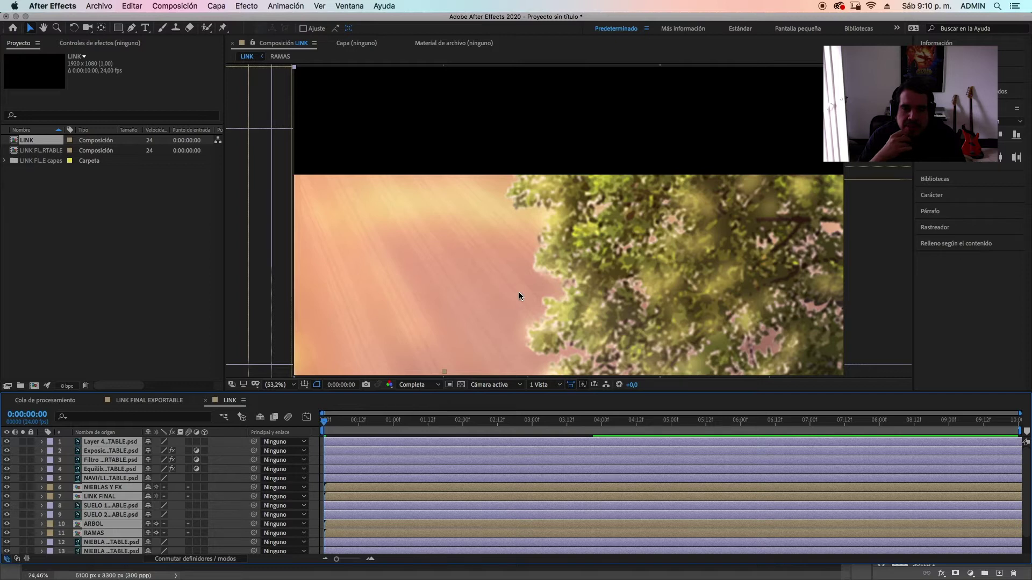
pyautogui.scroll(-3, 511, 298)
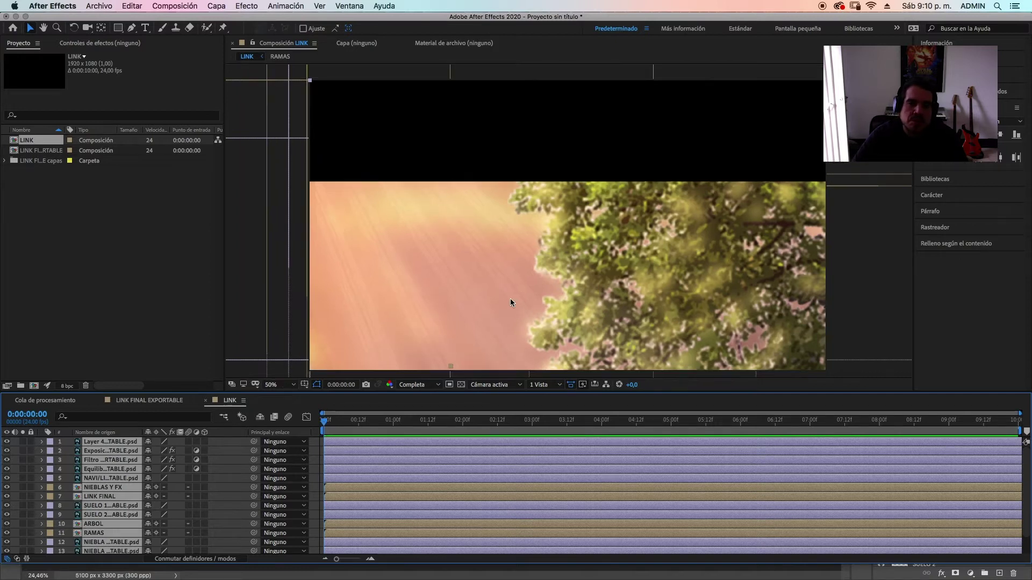
pyautogui.scroll(-2, 510, 302)
pyautogui.scroll(2, 510, 302)
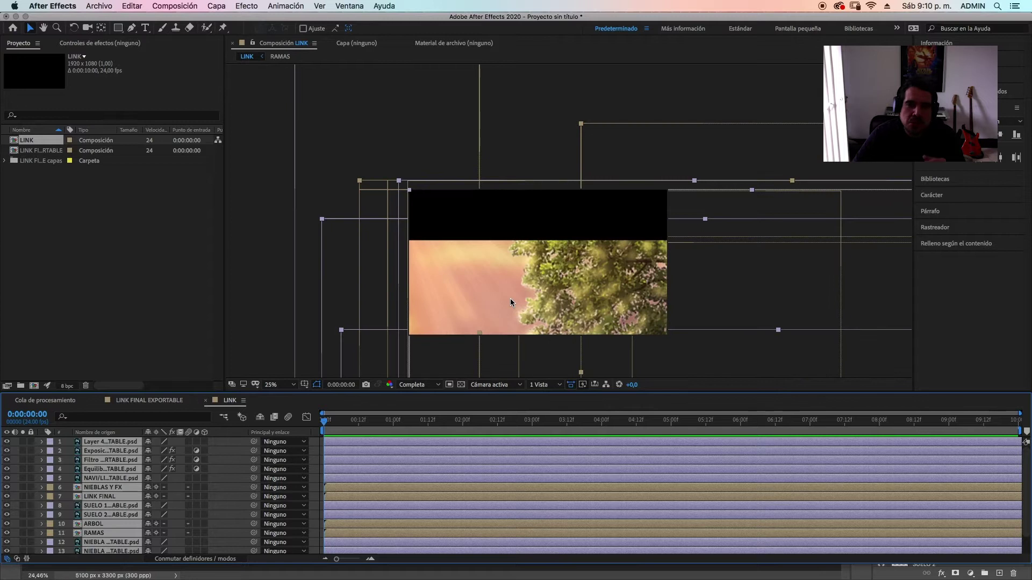
# - Start a new camera layer in the LINK composition and choose the 35 mm lens preset
pyautogui.scroll(-2, 510, 302)
pyautogui.click(234, 446)
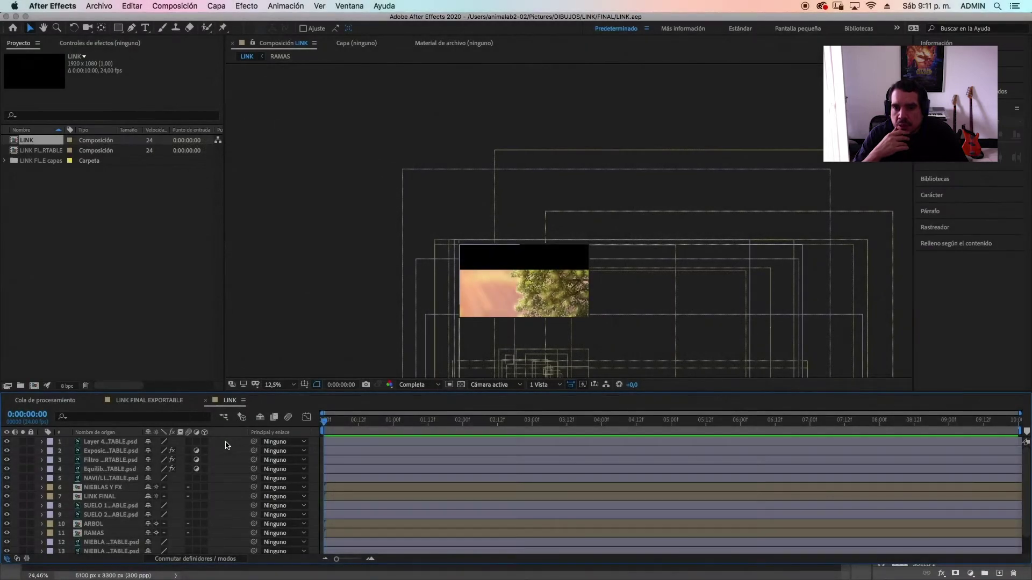
pyautogui.rightClick(233, 443)
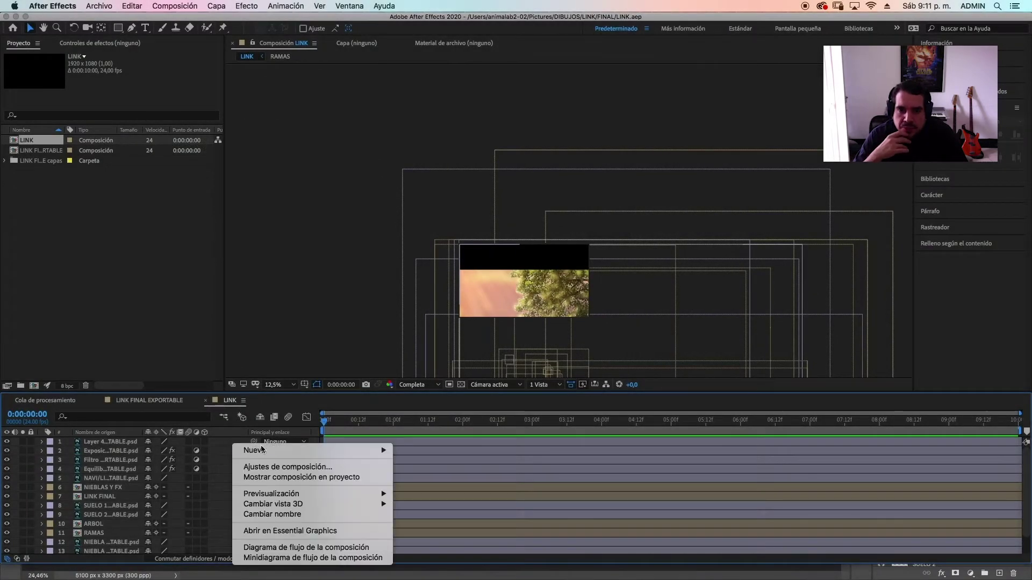
pyautogui.moveTo(274, 450)
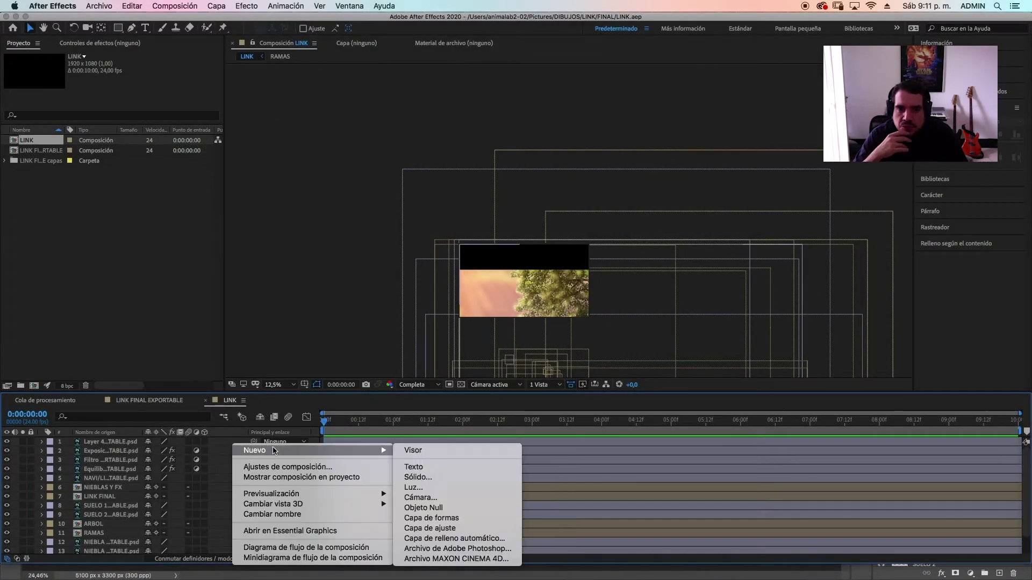
pyautogui.click(430, 498)
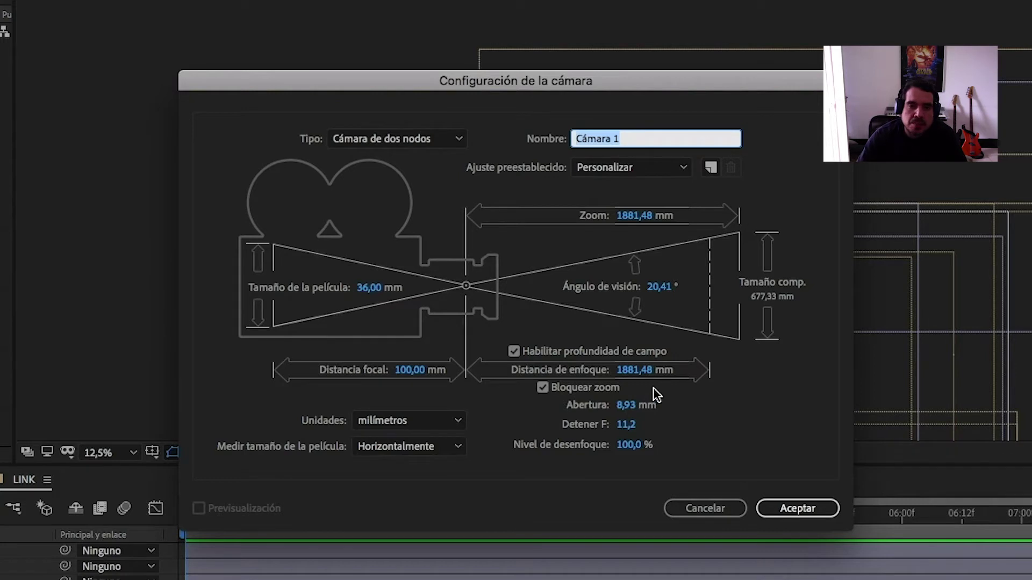
pyautogui.click(671, 171)
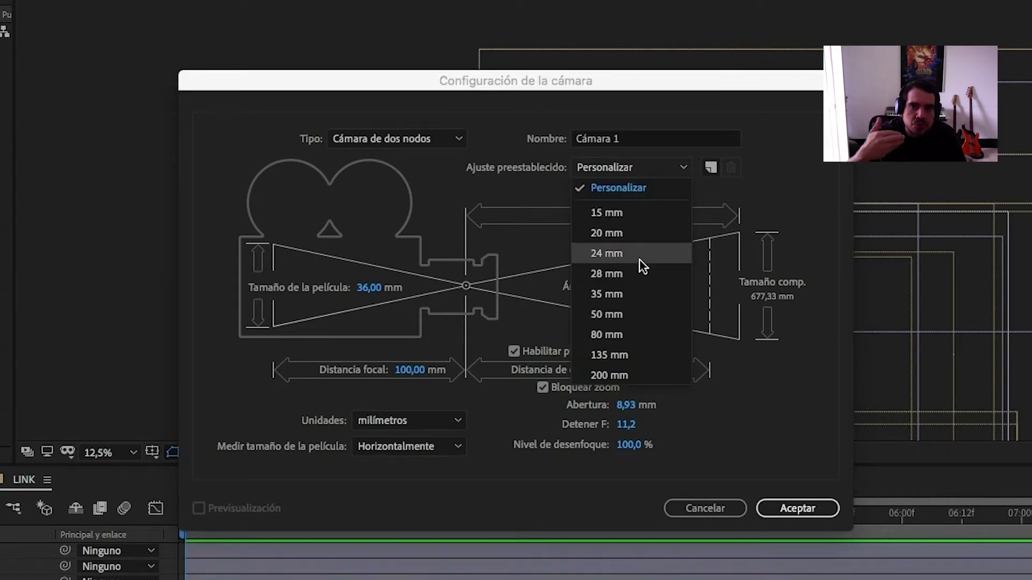
pyautogui.click(606, 294)
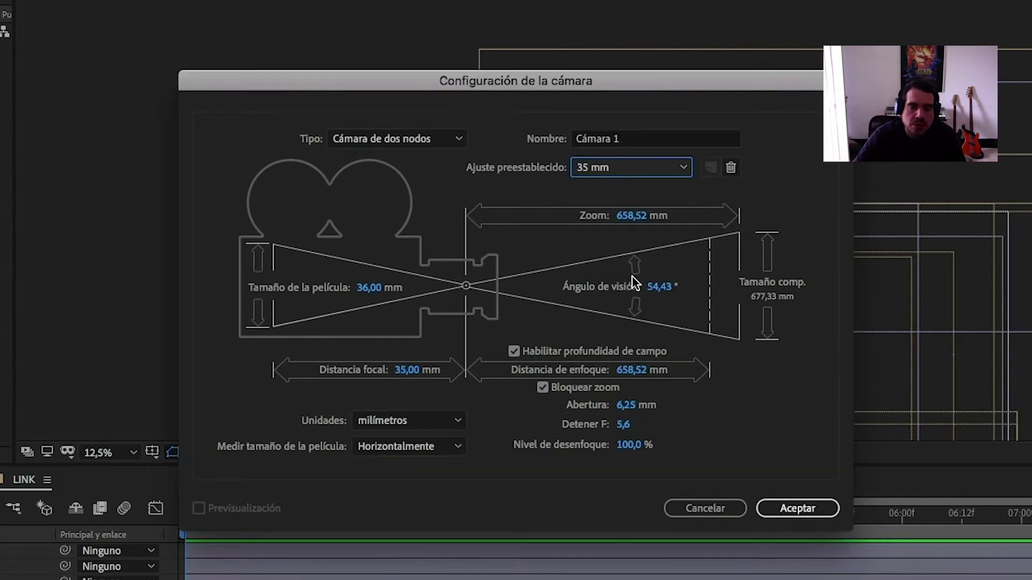
# - Try the 50 mm preset, return to 35 mm and create the camera, accepting the 2D layer notice
pyautogui.click(661, 170)
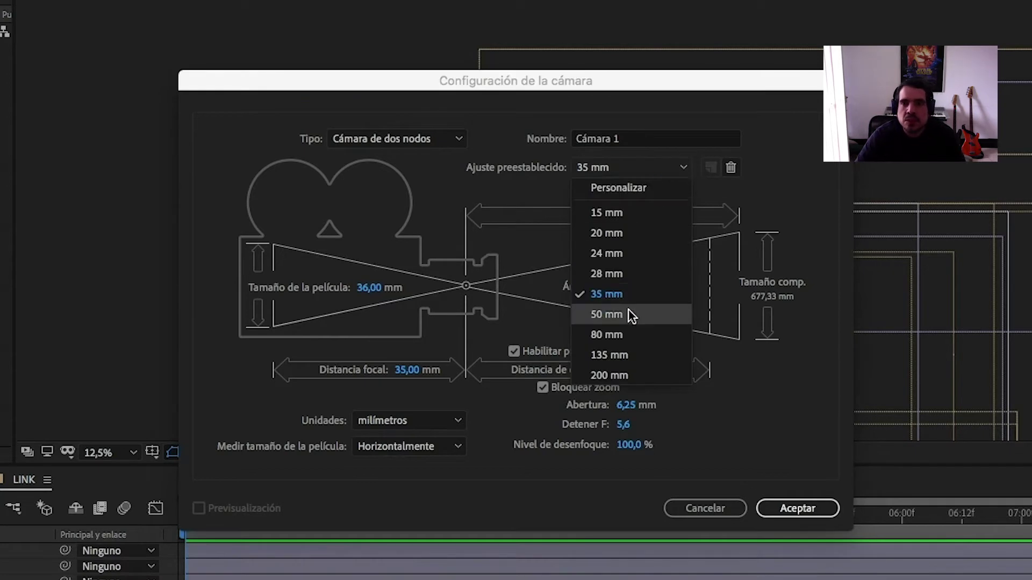
pyautogui.click(606, 315)
pyautogui.click(672, 169)
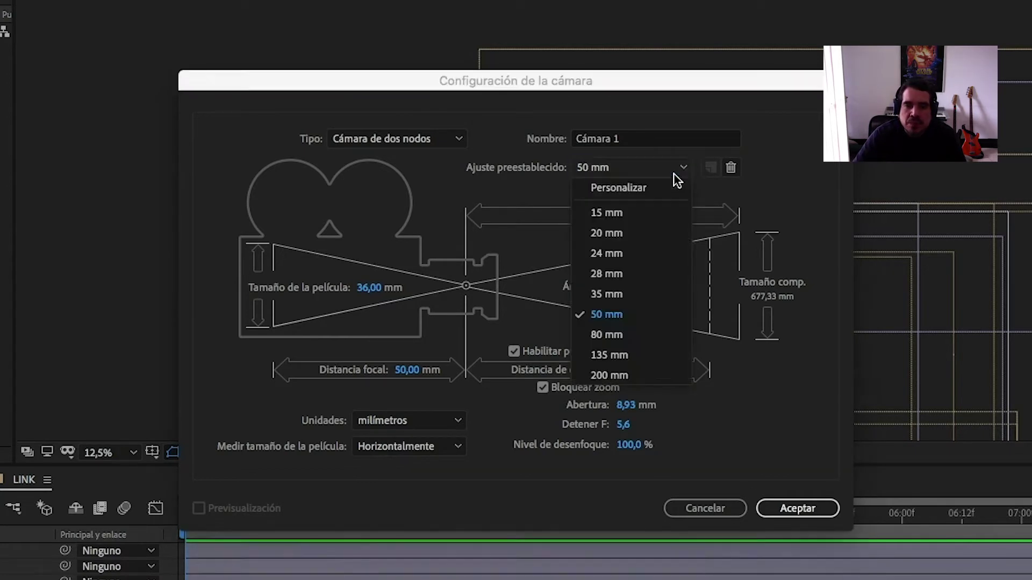
pyautogui.click(644, 293)
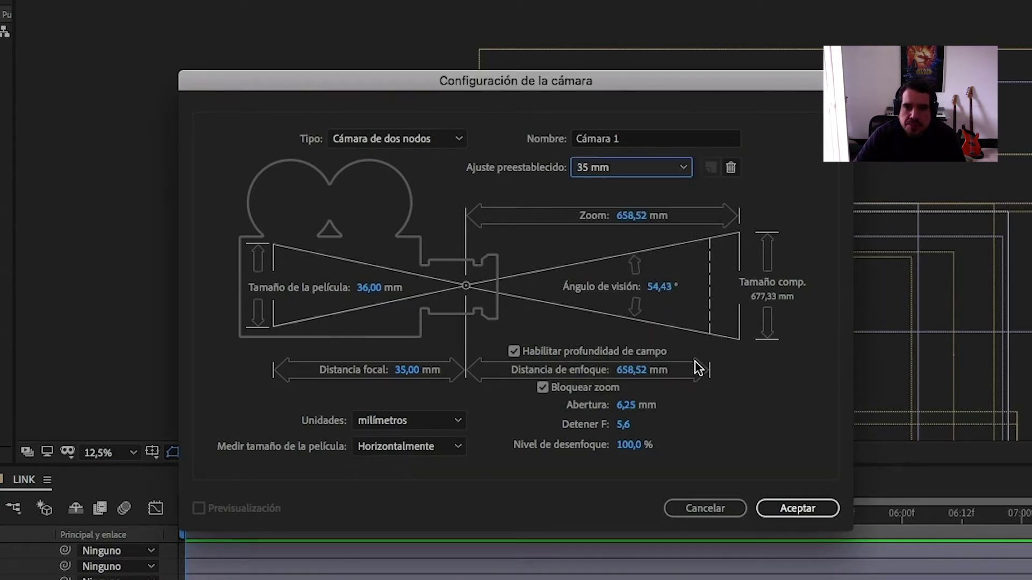
pyautogui.click(793, 508)
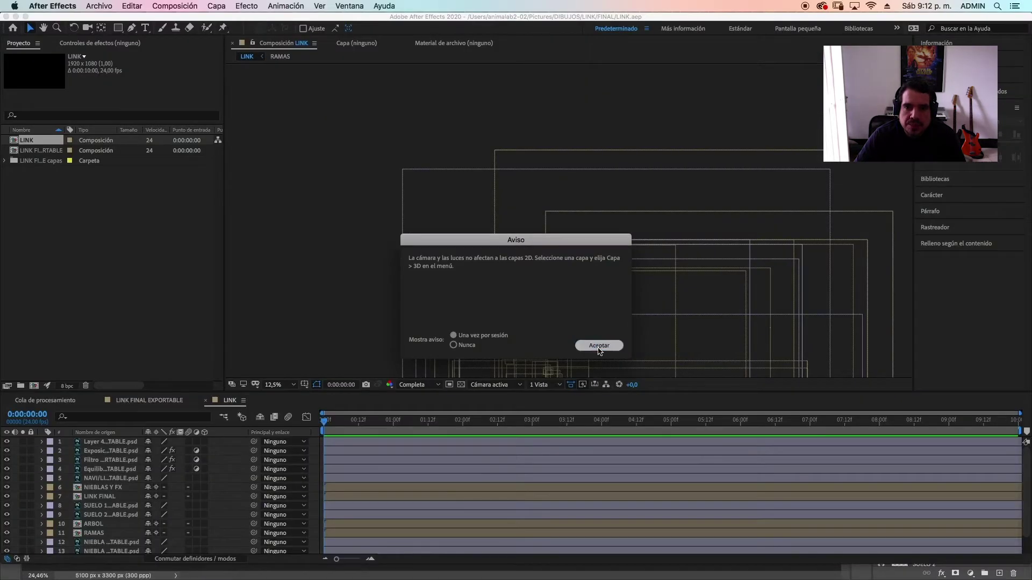
pyautogui.click(598, 346)
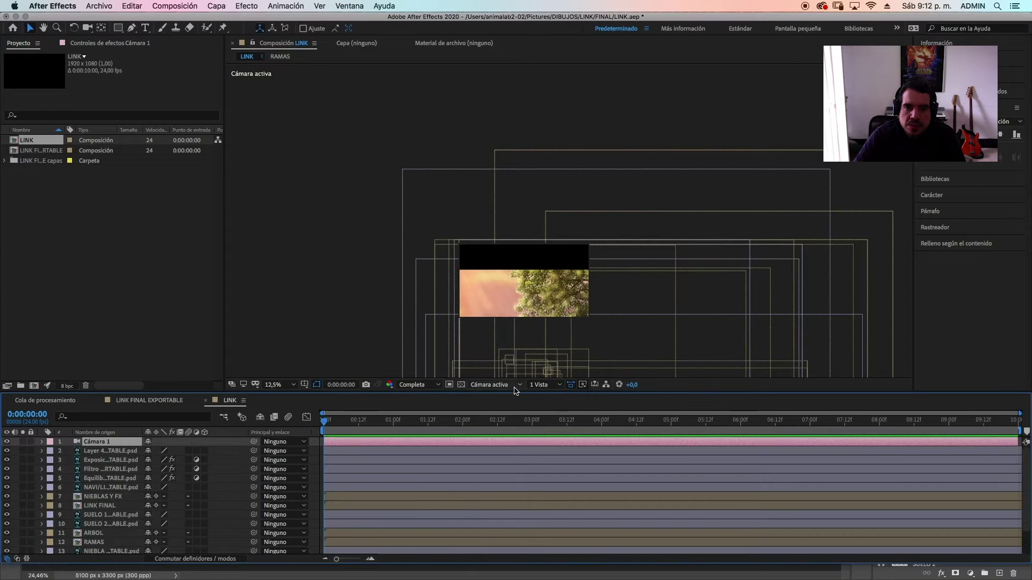
# - Set the composition viewer to the 2 Vistas: Horizontal layout
pyautogui.click(543, 385)
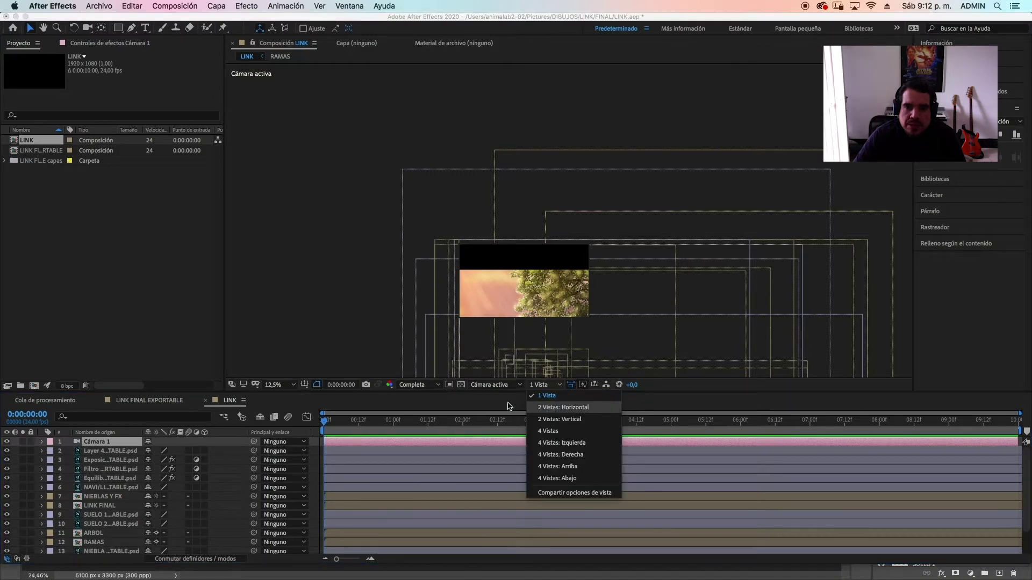
pyautogui.click(563, 407)
pyautogui.scroll(-5, 462, 317)
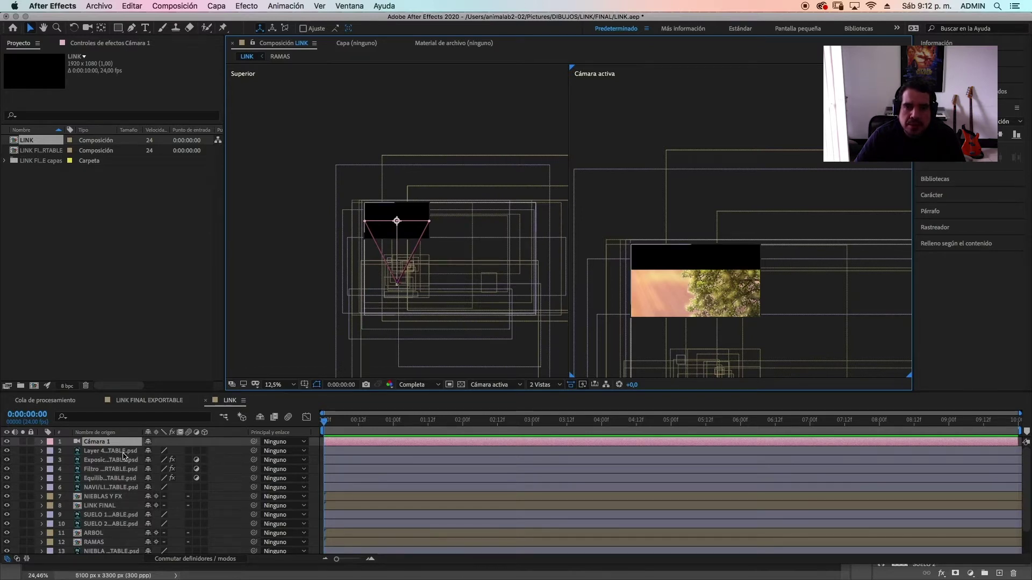
# - Make all artwork layers in LINK 3D, from Layer 4 down to CIELO
pyautogui.click(123, 452)
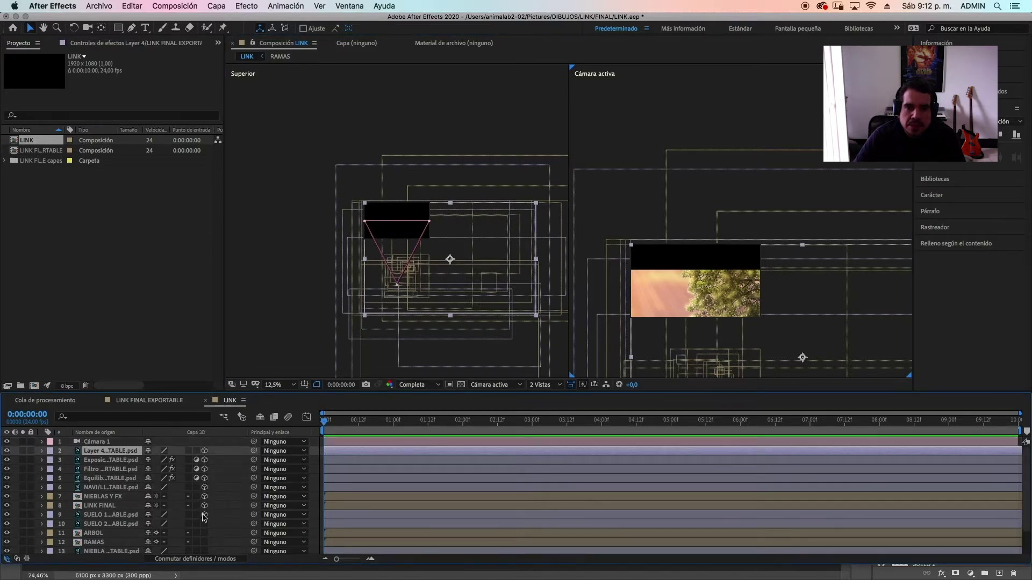
pyautogui.scroll(-3, 206, 556)
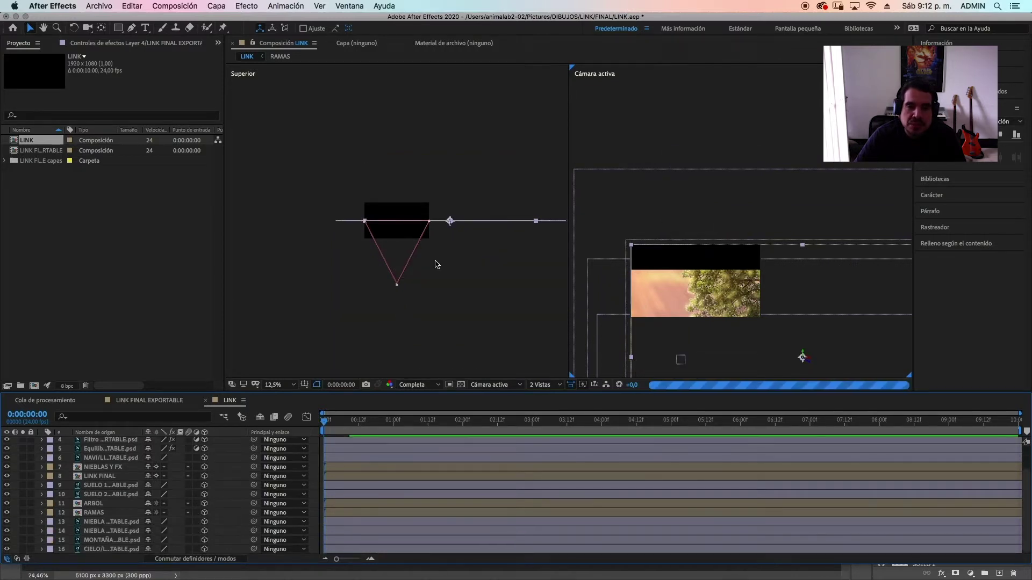
pyautogui.click(454, 336)
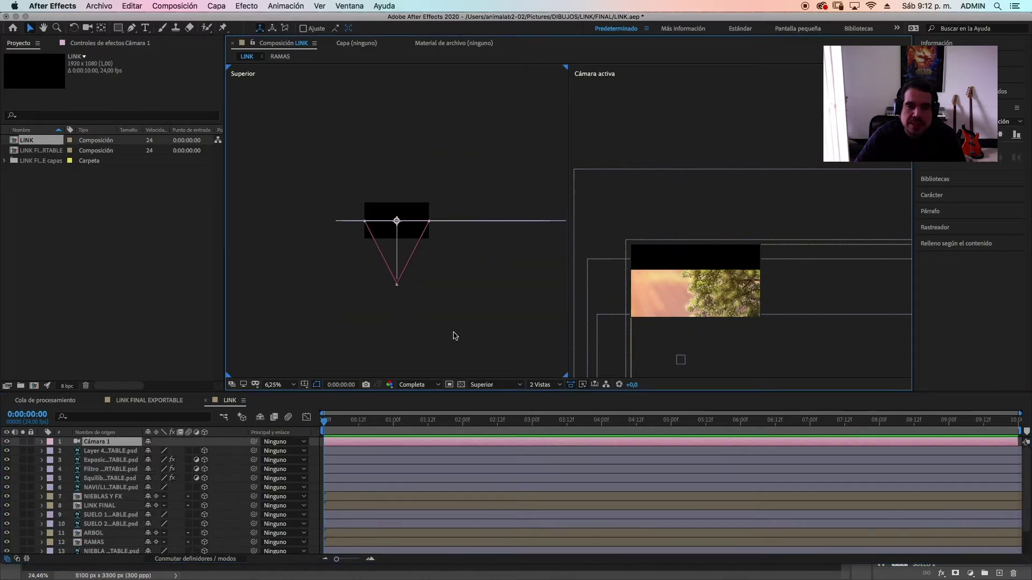
# - Turn off collapse transformations for the NIEBLAS Y FX, LINK FINAL, ARBOL and RAMAS precomps
pyautogui.click(157, 497)
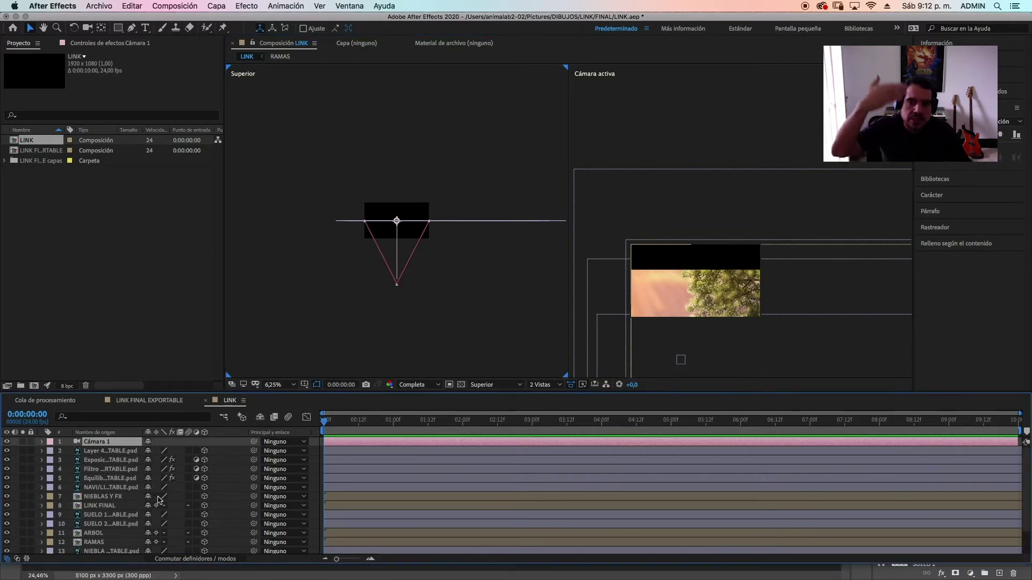
pyautogui.click(156, 506)
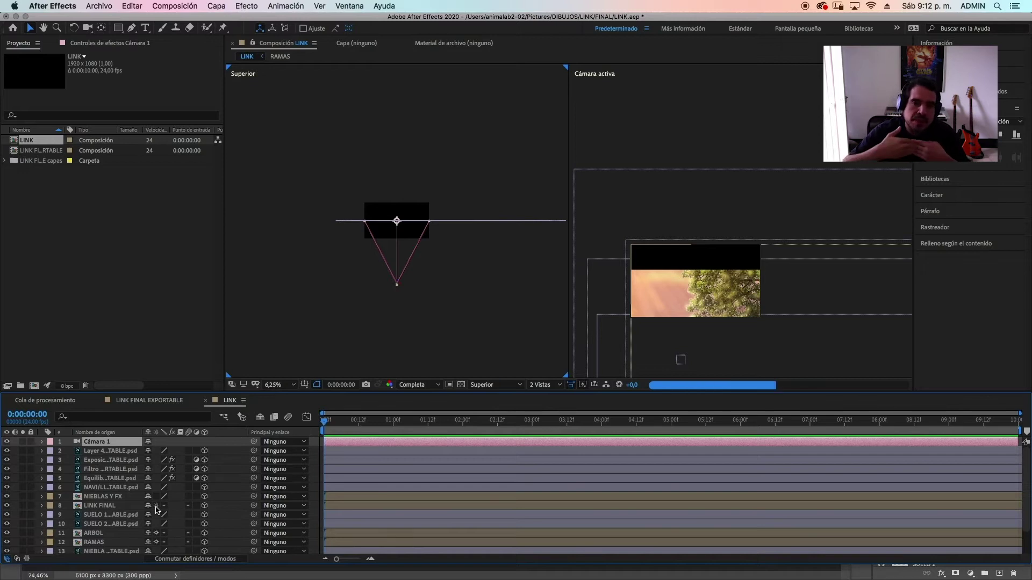
pyautogui.moveTo(155, 534); pyautogui.dragTo(156, 542)
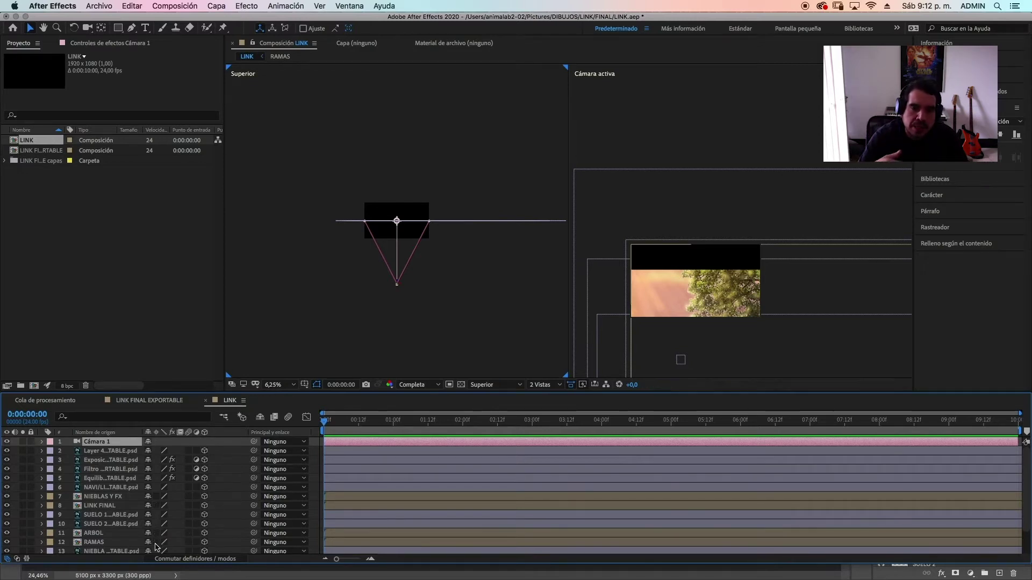
pyautogui.scroll(-2, 227, 520)
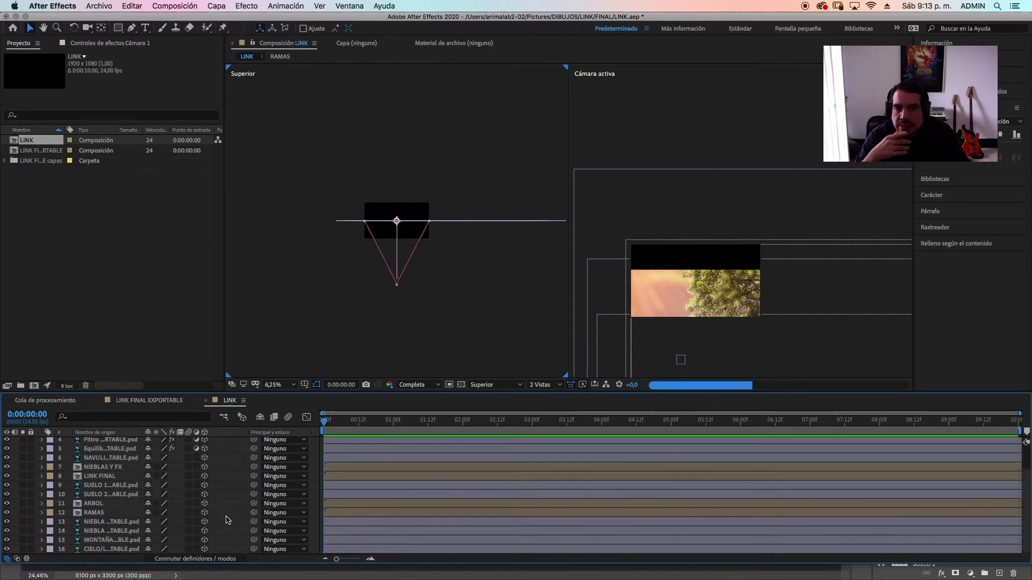
pyautogui.scroll(2, 227, 519)
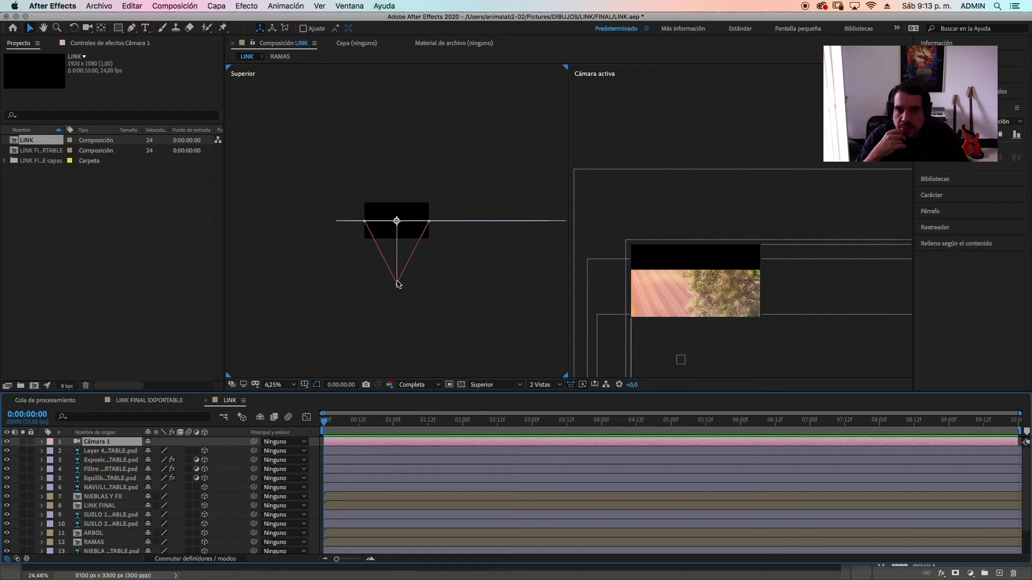
# - Move Cámara 1 back from the layers and to the right in the Superior view
pyautogui.moveTo(398, 282); pyautogui.dragTo(398, 312)
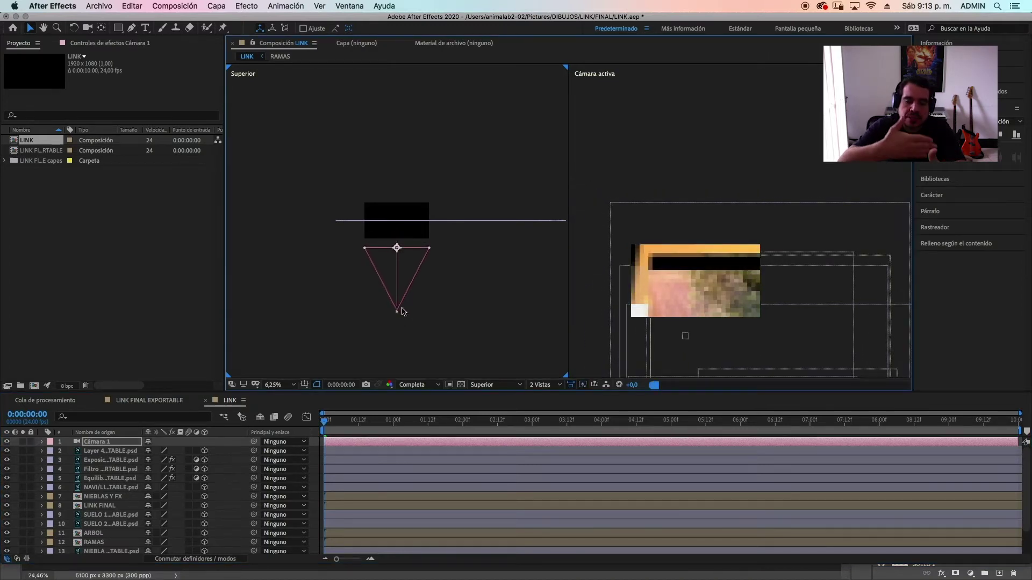
pyautogui.moveTo(400, 314); pyautogui.dragTo(443, 316)
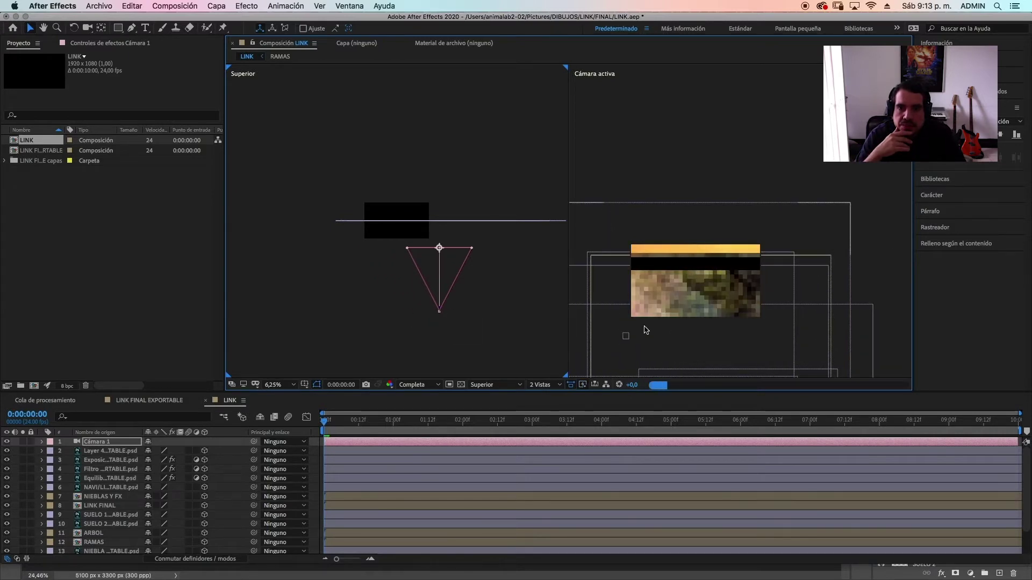
pyautogui.press('h')
pyautogui.moveTo(731, 336); pyautogui.dragTo(743, 225)
pyautogui.scroll(-1, 732, 265)
pyautogui.scroll(2, 732, 265)
pyautogui.scroll(-2, 733, 265)
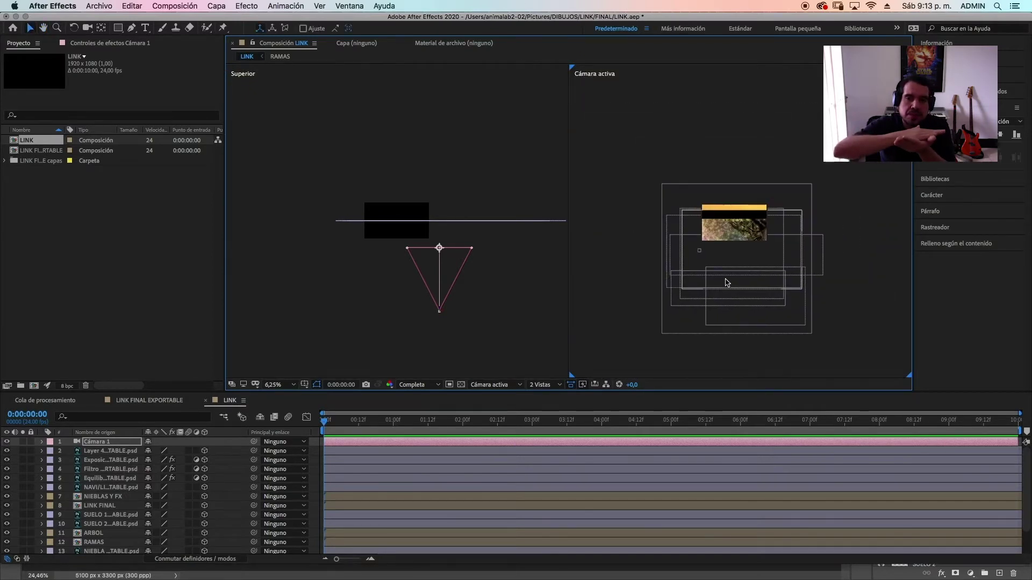
pyautogui.scroll(1, 727, 283)
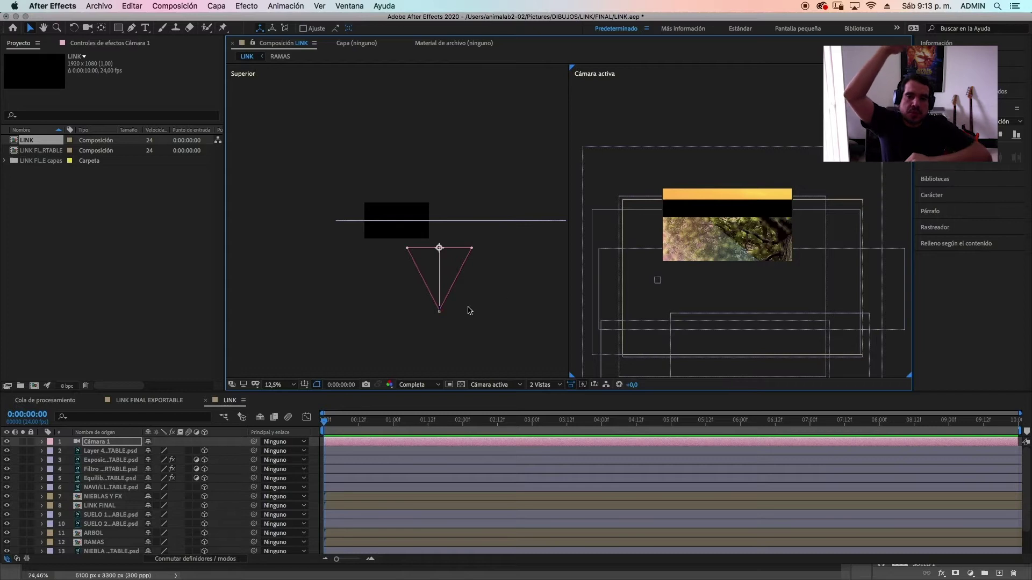
# - Pull Cámara 1 farther back from the artwork to widen the active camera framing
pyautogui.moveTo(440, 312); pyautogui.dragTo(442, 350)
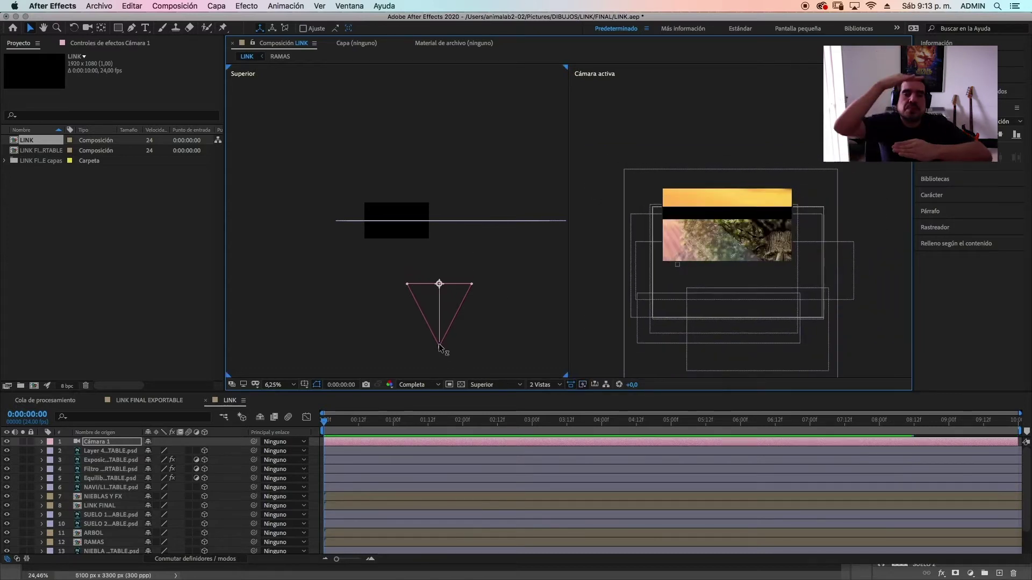
pyautogui.moveTo(440, 352); pyautogui.dragTo(455, 403)
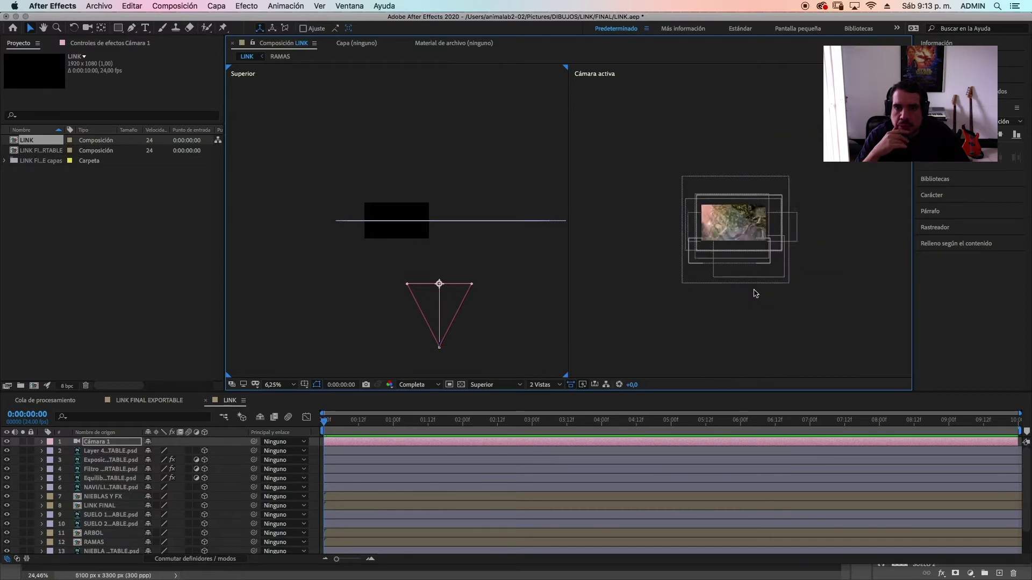
pyautogui.scroll(2, 755, 294)
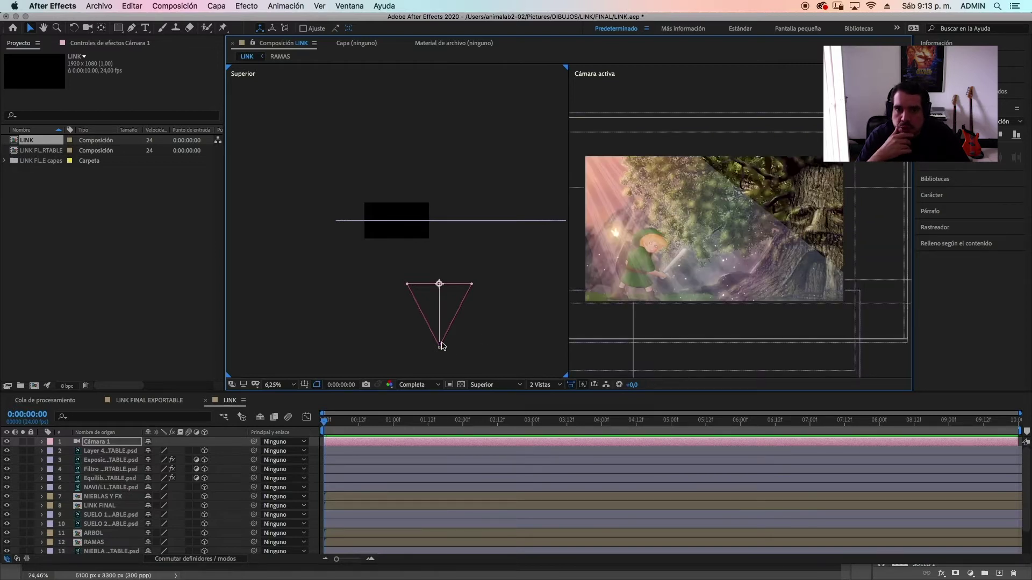
# - Adjust Cámara 1 farther back and slightly right so the artwork fills the frame with Link and the tree
pyautogui.moveTo(495, 330); pyautogui.dragTo(353, 276)
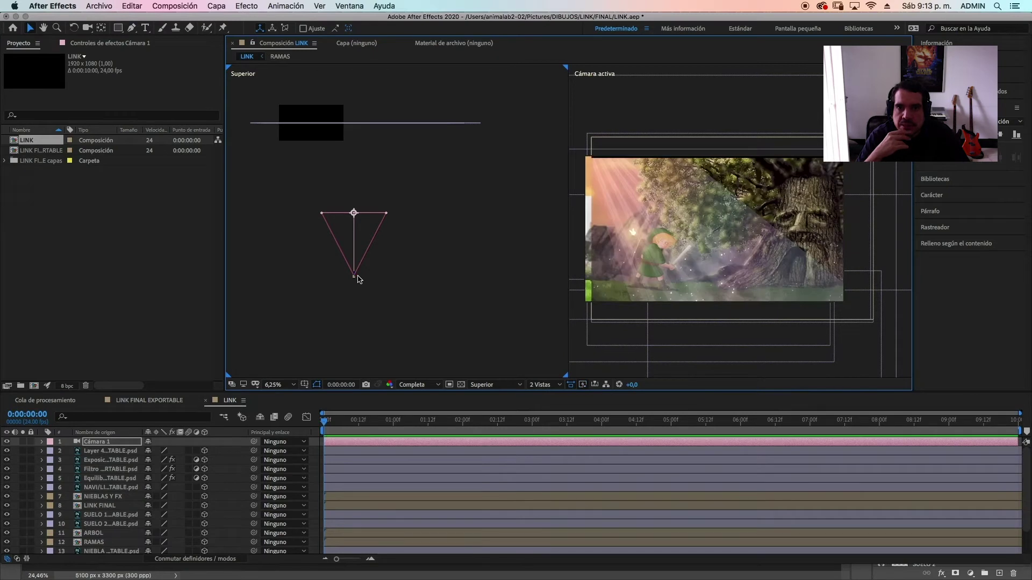
pyautogui.moveTo(363, 281)
pyautogui.mouseDown()
pyautogui.moveTo(374, 285)
pyautogui.moveTo(370, 276)
pyautogui.mouseUp()
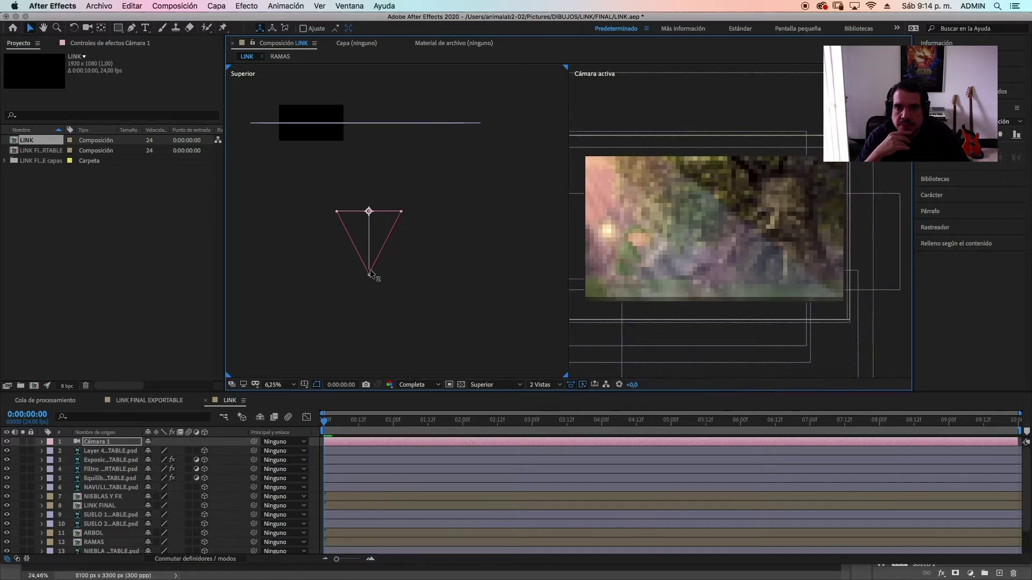
pyautogui.scroll(-3, 721, 319)
pyautogui.scroll(3, 721, 317)
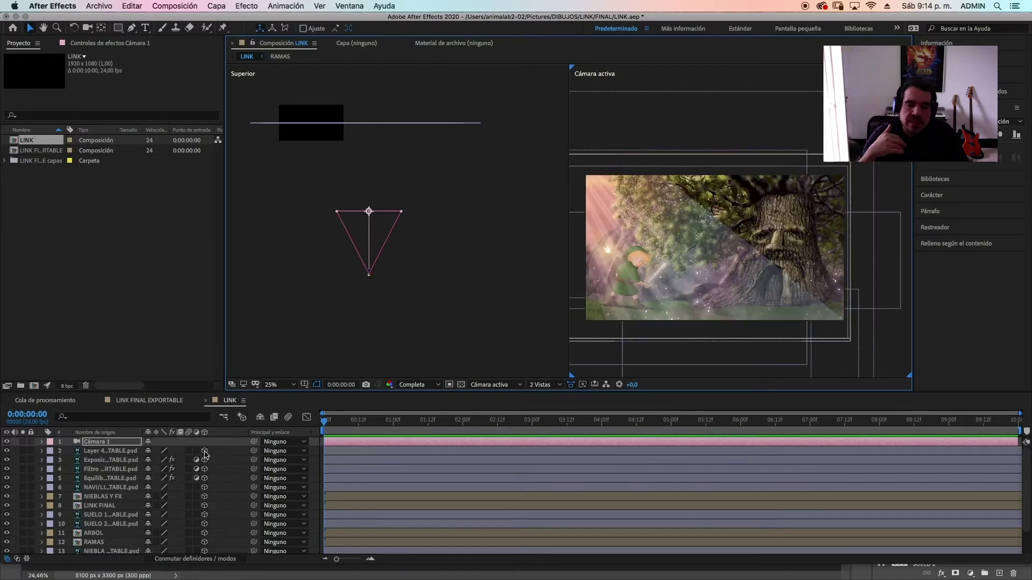
pyautogui.press('space')
pyautogui.press('space')
pyautogui.press('space')
pyautogui.press('space')
# - Push the CIELO layer far back in depth behind the other layers in the Superior view
pyautogui.click(129, 453)
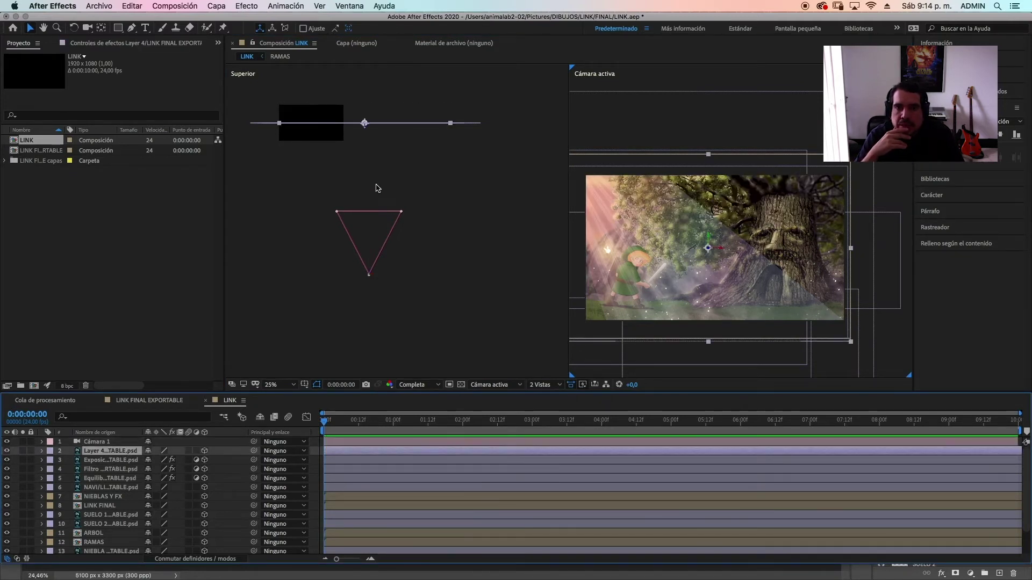
pyautogui.scroll(-4, 140, 471)
pyautogui.click(130, 549)
pyautogui.press('space')
pyautogui.moveTo(448, 220); pyautogui.dragTo(455, 248)
pyautogui.press('space')
pyautogui.moveTo(365, 156); pyautogui.dragTo(407, 108)
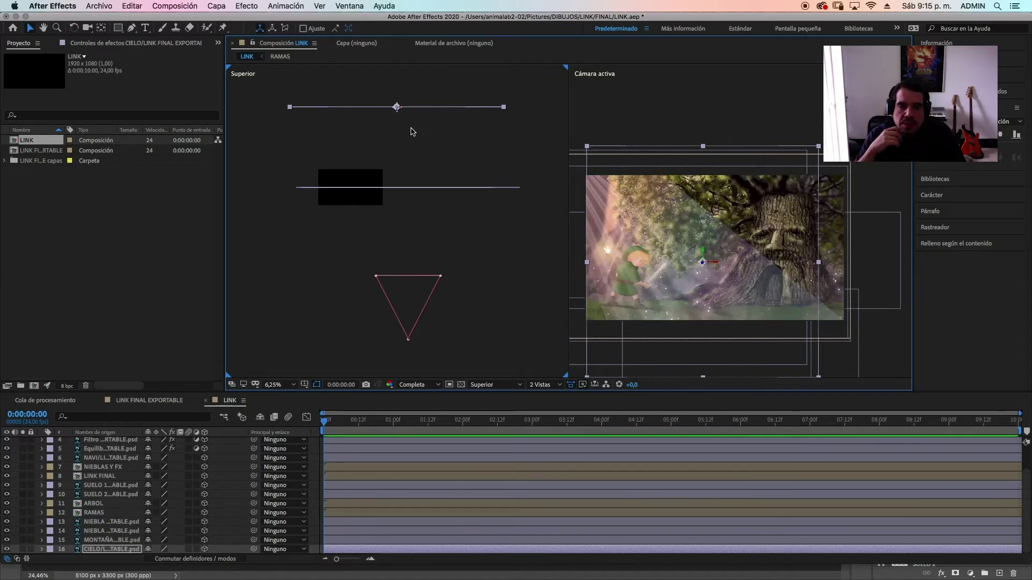
pyautogui.moveTo(396, 111); pyautogui.dragTo(400, 96)
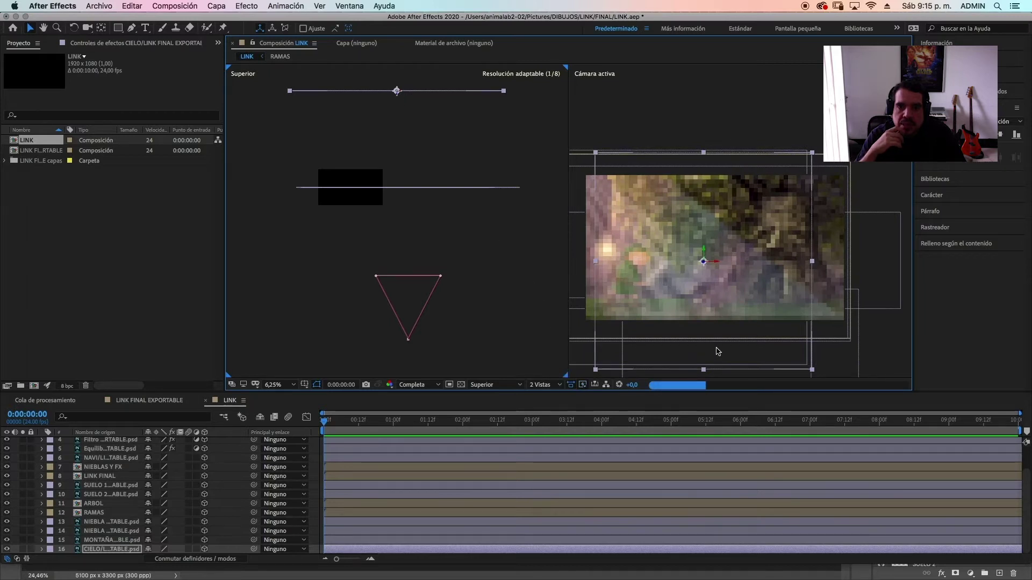
pyautogui.press('space')
pyautogui.moveTo(866, 344); pyautogui.dragTo(767, 295)
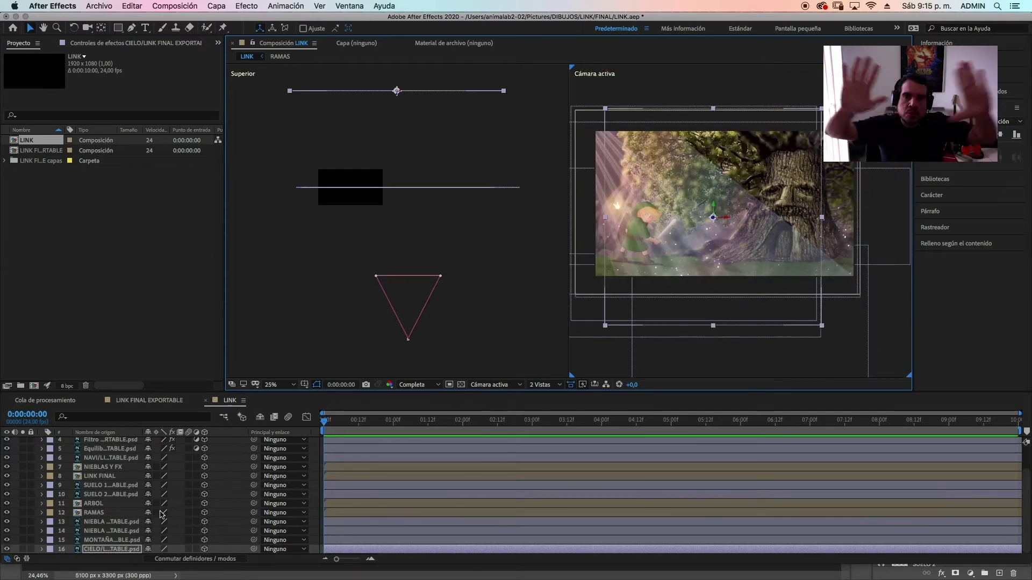
# - Scale the distant CIELO layer to 138% and shift it horizontally so it covers the background in the active camera
pyautogui.click(42, 549)
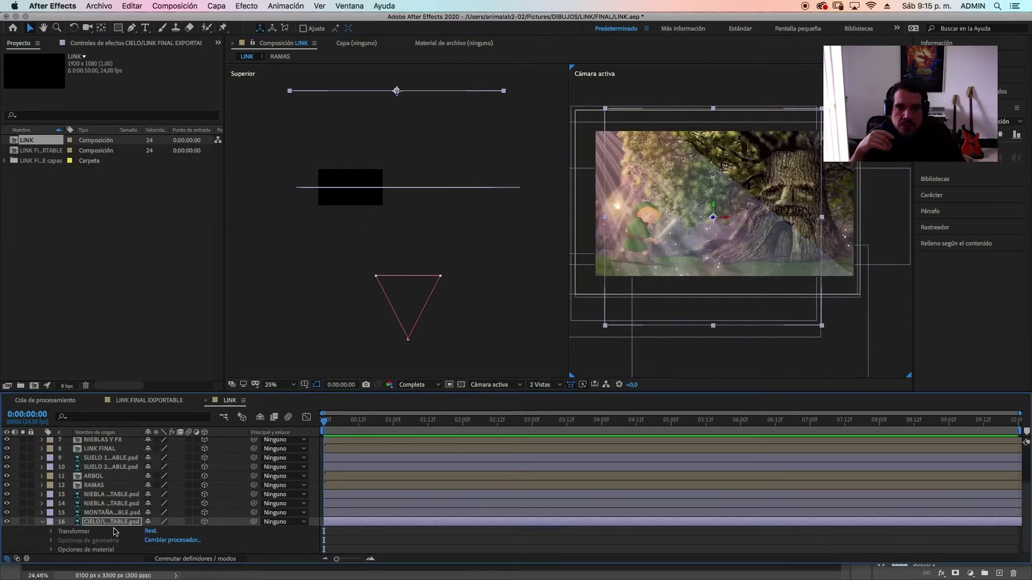
pyautogui.click(51, 532)
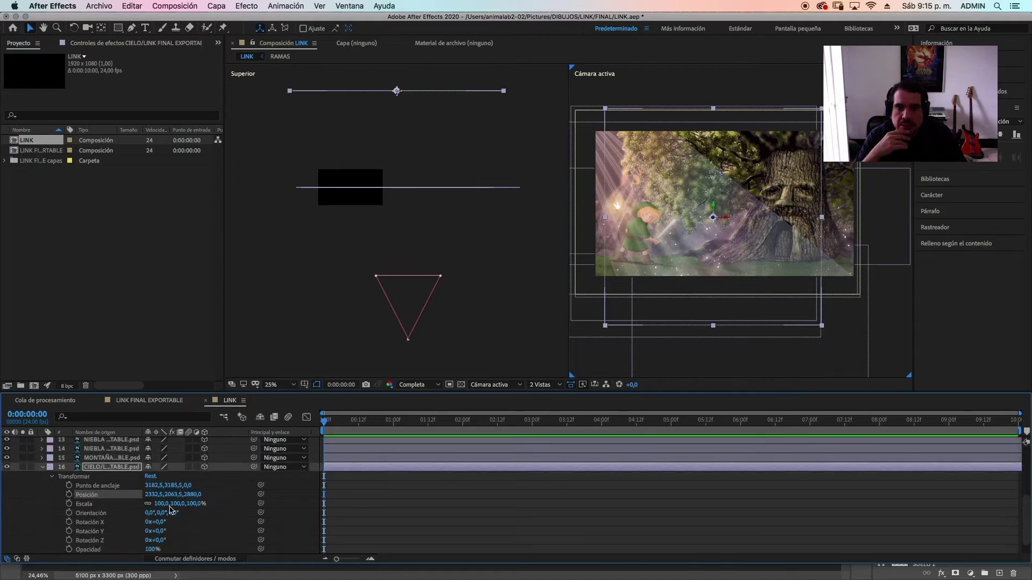
pyautogui.moveTo(158, 505); pyautogui.dragTo(173, 506)
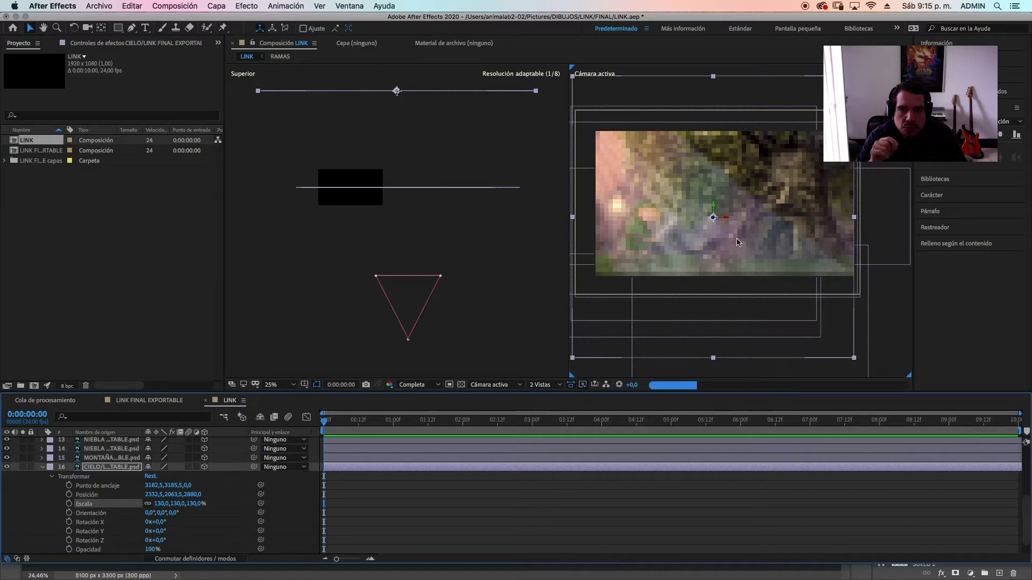
pyautogui.moveTo(727, 222); pyautogui.dragTo(760, 225)
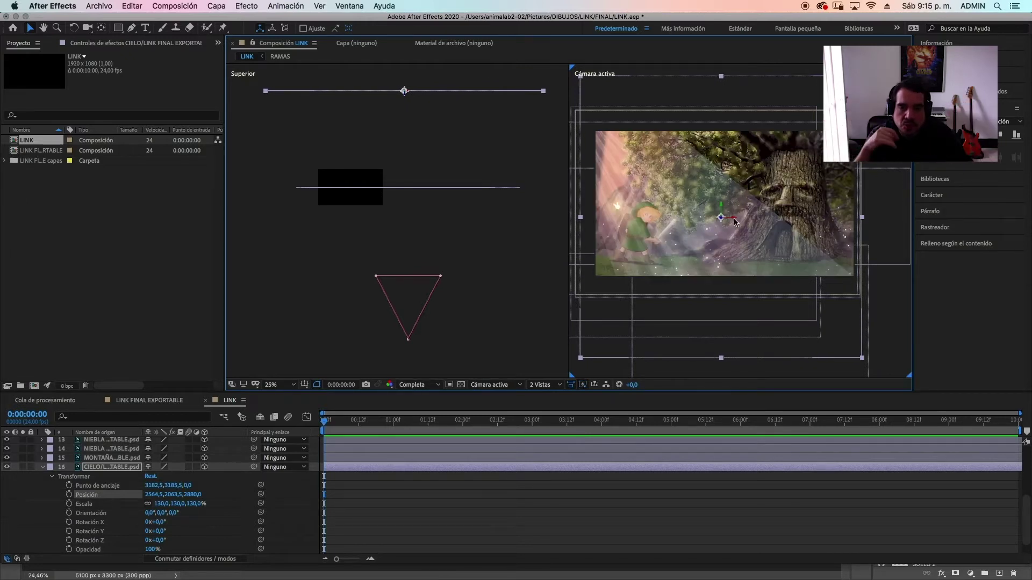
pyautogui.moveTo(733, 220); pyautogui.dragTo(696, 225)
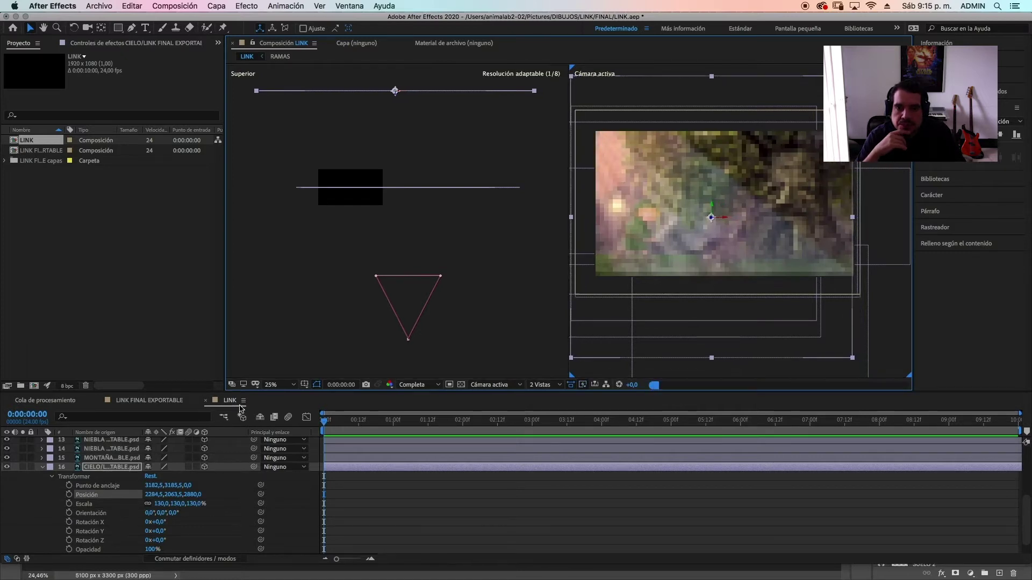
pyautogui.moveTo(160, 504); pyautogui.dragTo(165, 505)
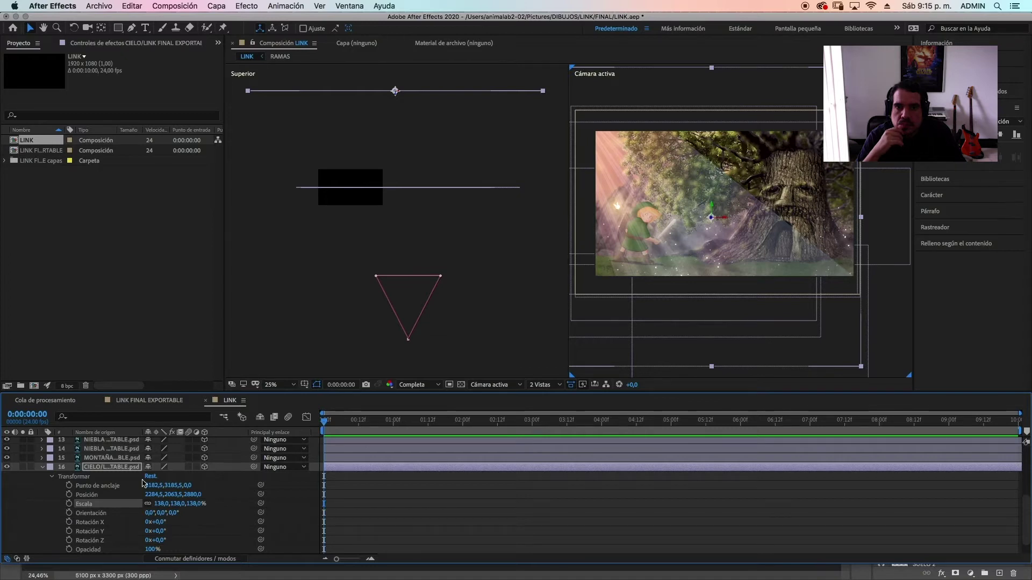
pyautogui.click(44, 469)
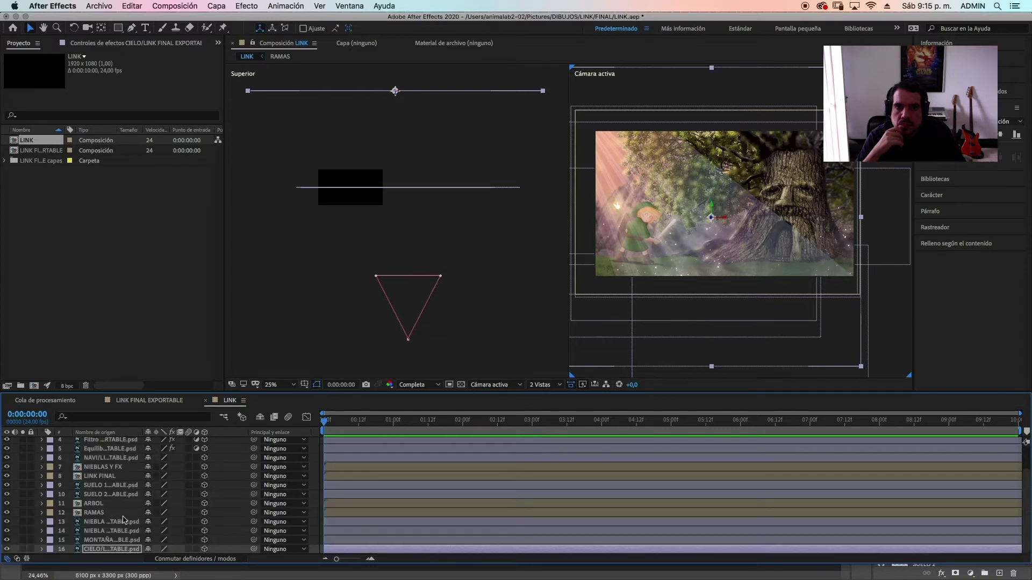
# - Push the MONTAÑA layer back in depth to just in front of CIELO, scale it to 128% and reposition it in the frame
pyautogui.click(112, 540)
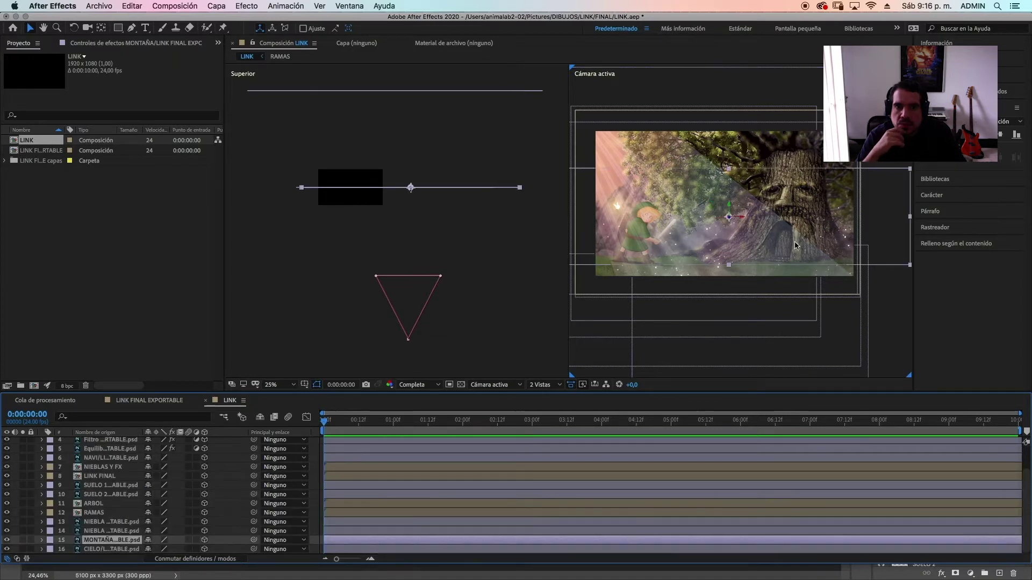
pyautogui.moveTo(411, 187); pyautogui.dragTo(410, 114)
pyautogui.click(42, 540)
pyautogui.click(756, 232)
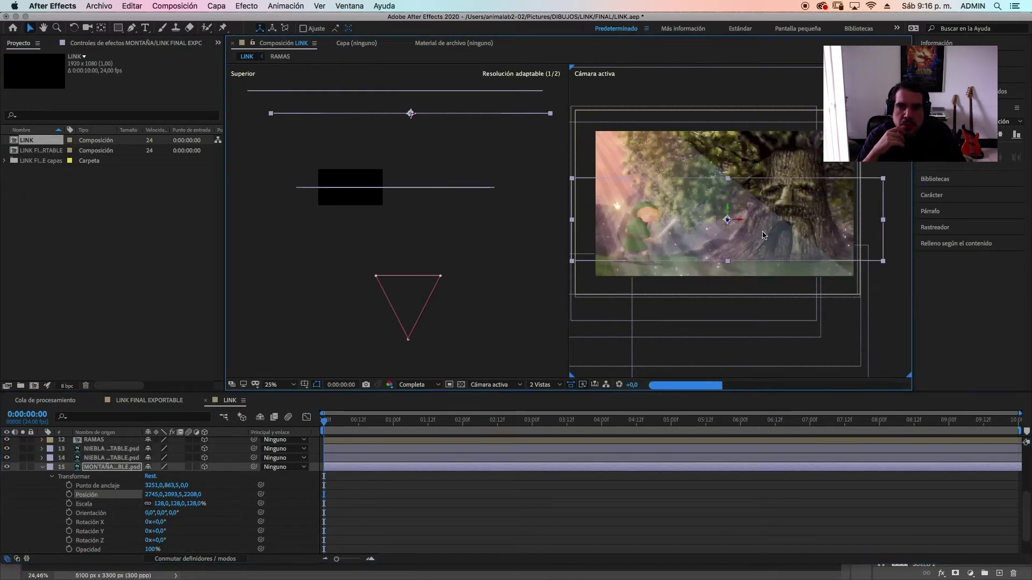
pyautogui.click(42, 467)
# - Push NIEBLA MONTAÑA and NIEBLA ARBOL back to just in front of the mountains, scaling NIEBLA ARBOL to 156% and recentring it
pyautogui.click(126, 531)
pyautogui.moveTo(392, 188); pyautogui.dragTo(392, 123)
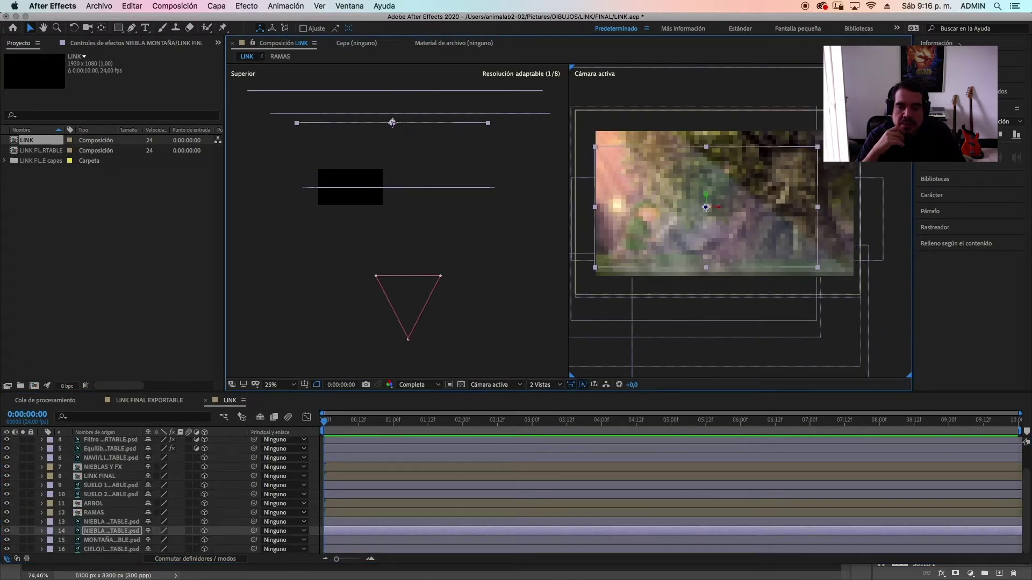
pyautogui.click(108, 521)
pyautogui.click(42, 522)
pyautogui.click(51, 532)
pyautogui.click(79, 529)
pyautogui.moveTo(392, 189); pyautogui.dragTo(394, 141)
pyautogui.moveTo(171, 503); pyautogui.dragTo(183, 504)
pyautogui.moveTo(713, 211); pyautogui.dragTo(734, 212)
pyautogui.moveTo(171, 504); pyautogui.dragTo(176, 504)
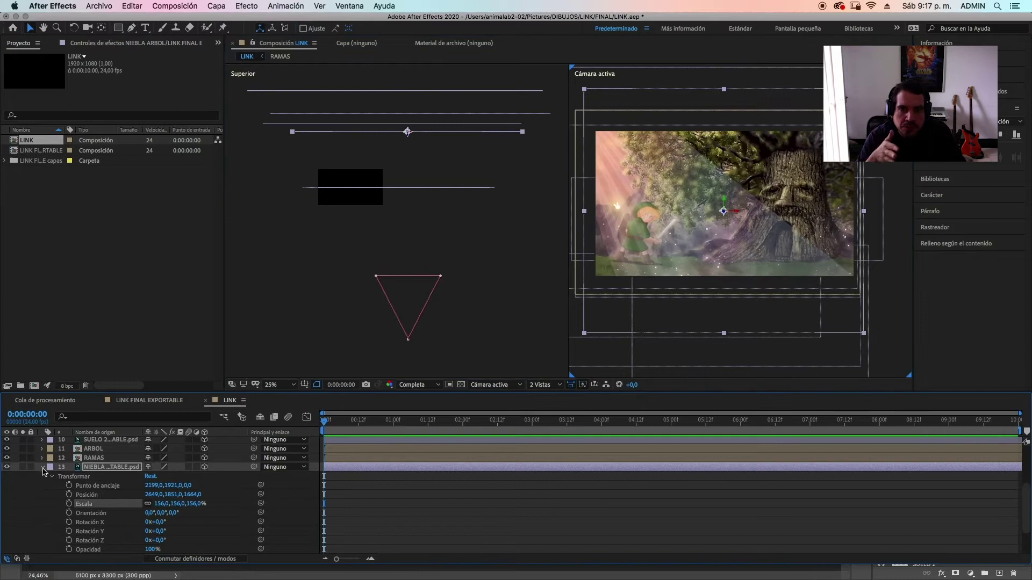
pyautogui.click(43, 469)
# - Push the RAMAS, ARBOL and SUELO 2 layers back together to a depth of 800 in the Superior view
pyautogui.click(97, 514)
pyautogui.keyDown('shift'); pyautogui.click(98, 504); pyautogui.keyUp('shift')
pyautogui.keyDown('shift'); pyautogui.click(97, 495); pyautogui.keyUp('shift')
pyautogui.moveTo(408, 192); pyautogui.dragTo(409, 165)
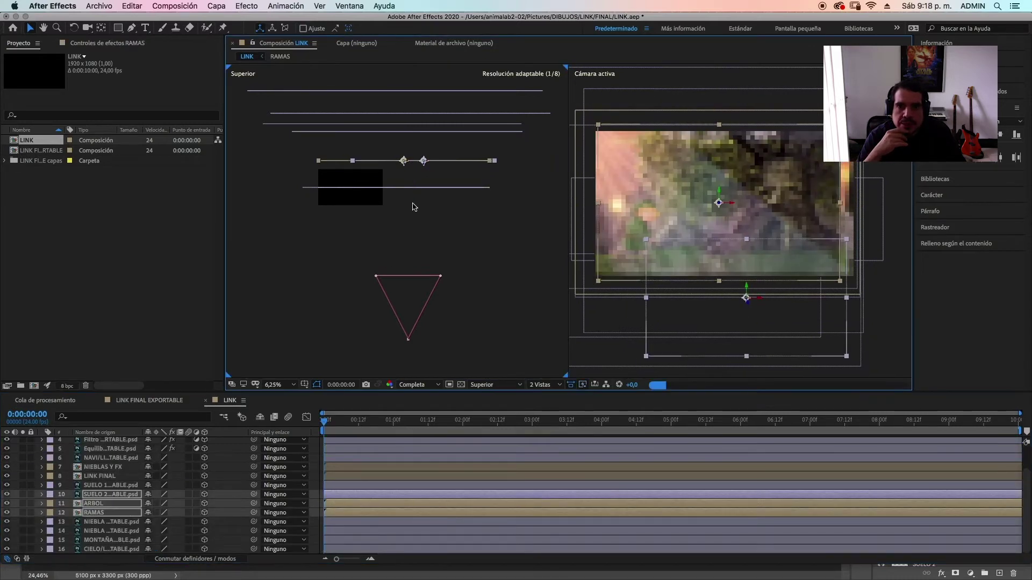
# - Try to scale the RAMAS, ARBOL and SUELO 2 layers up together, with SUELO 2 at 124%
pyautogui.scroll(-2, 162, 484)
pyautogui.click(42, 467)
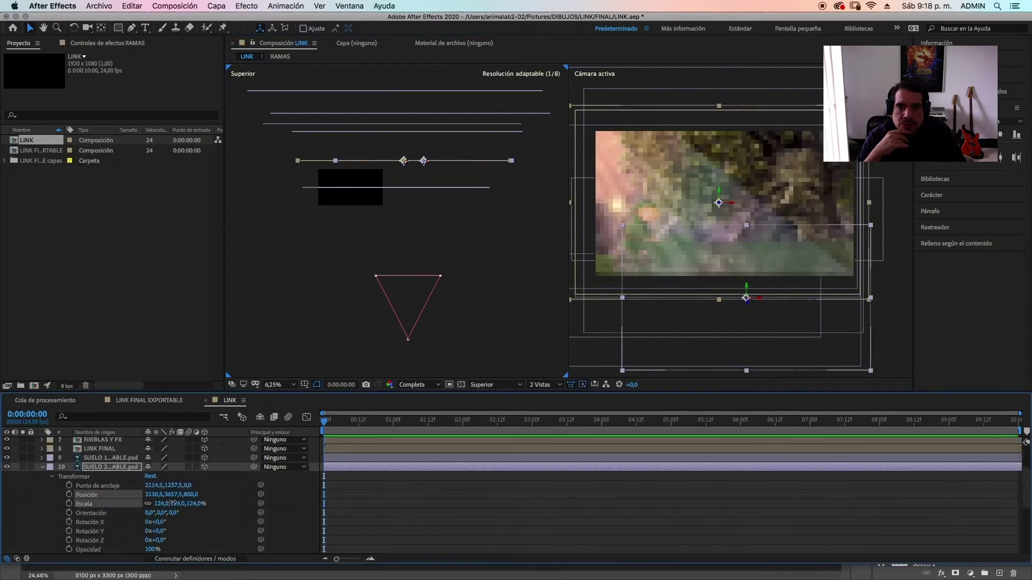
pyautogui.click(43, 468)
# - Scale the SUELO 2 layer up on its own and offset its depth slightly from the tree layers
pyautogui.click(110, 496)
pyautogui.click(111, 494)
pyautogui.click(42, 495)
pyautogui.scroll(-3, 107, 495)
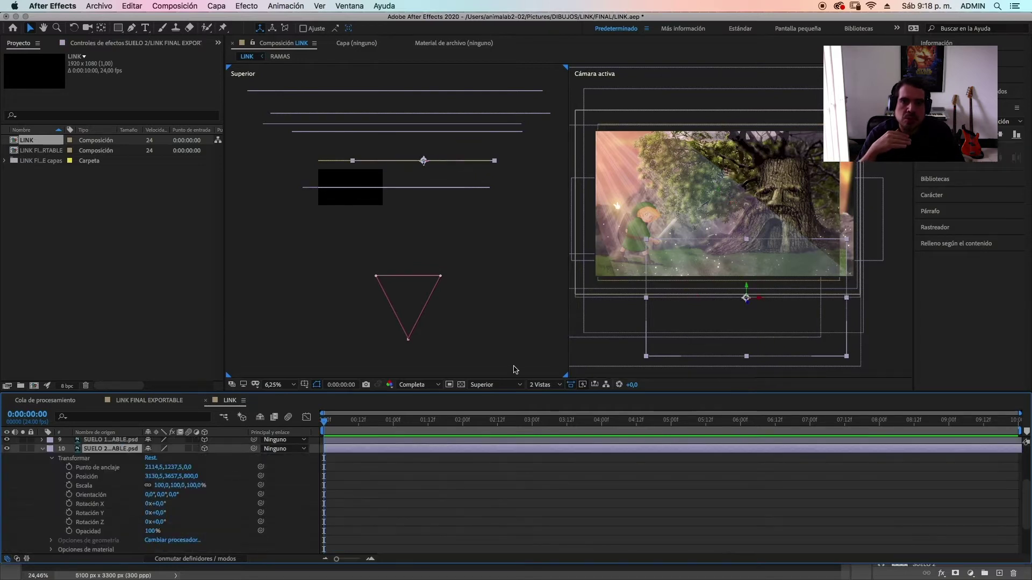
pyautogui.moveTo(428, 166); pyautogui.dragTo(427, 164)
pyautogui.moveTo(156, 486); pyautogui.dragTo(166, 504)
pyautogui.click(42, 449)
# - Scale the ARBOL and RAMAS layers together, with ARBOL at 107%, and shift them to refill the active camera frame
pyautogui.click(95, 503)
pyautogui.keyDown('shift'); pyautogui.click(99, 513); pyautogui.keyUp('shift')
pyautogui.click(42, 503)
pyautogui.click(52, 512)
pyautogui.scroll(-2, 81, 510)
pyautogui.moveTo(697, 230); pyautogui.dragTo(705, 224)
pyautogui.scroll(3, 705, 224)
# - Bring SUELO 2 slightly forward of the tree and nudge it vertically so the ground meets the roots
pyautogui.click(424, 162)
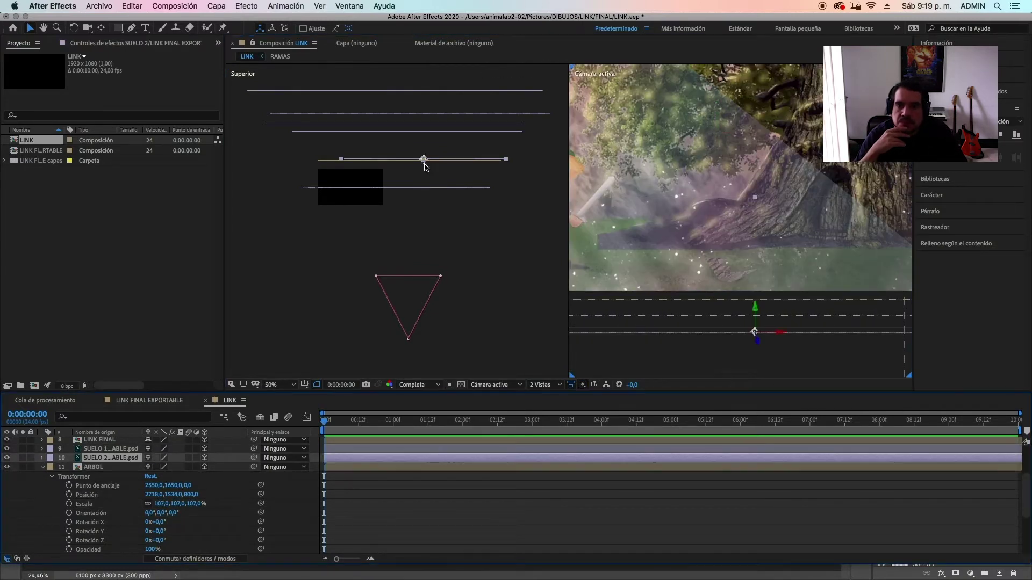
pyautogui.moveTo(424, 164); pyautogui.dragTo(424, 168)
pyautogui.moveTo(782, 293); pyautogui.dragTo(783, 298)
pyautogui.scroll(2, 813, 300)
pyautogui.scroll(-2, 747, 291)
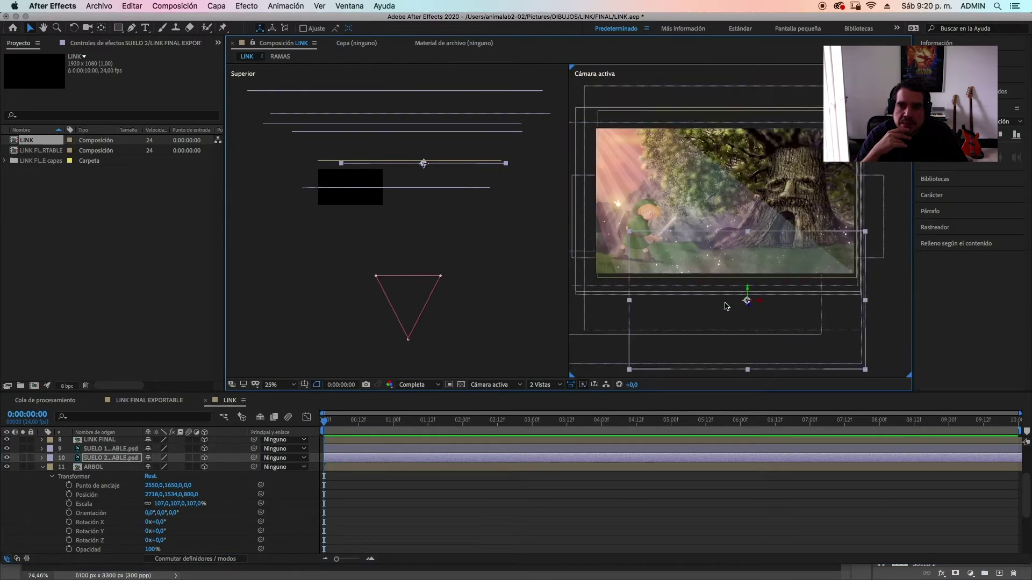
pyautogui.click(42, 467)
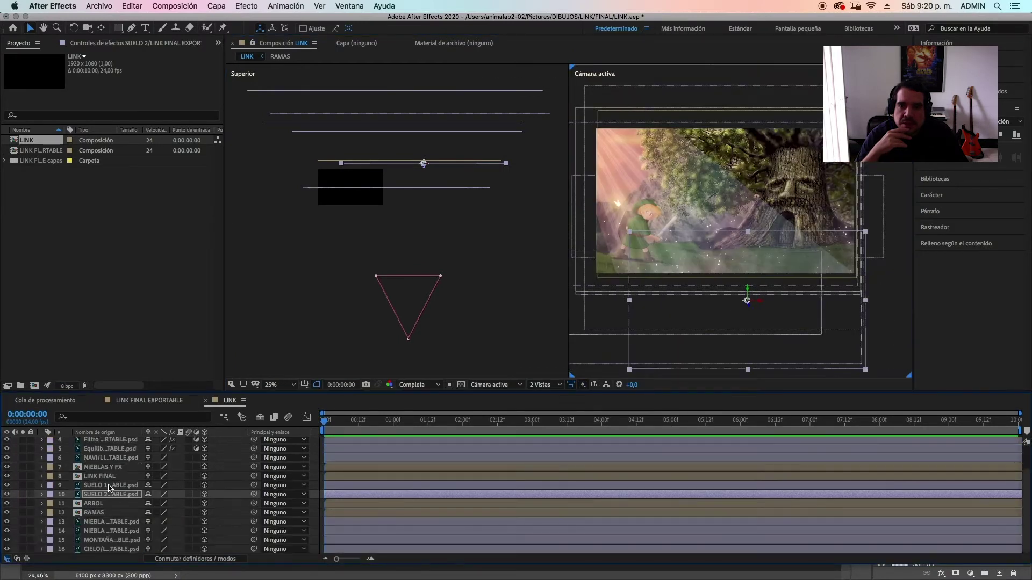
# - Move the SUELO 1 and LINK FINAL layers together slightly closer to the camera in the Superior view
pyautogui.click(110, 486)
pyautogui.keyDown('shift'); pyautogui.click(102, 476); pyautogui.keyUp('shift')
pyautogui.moveTo(385, 193)
pyautogui.mouseDown()
pyautogui.moveTo(421, 200)
pyautogui.moveTo(400, 200)
pyautogui.mouseUp()
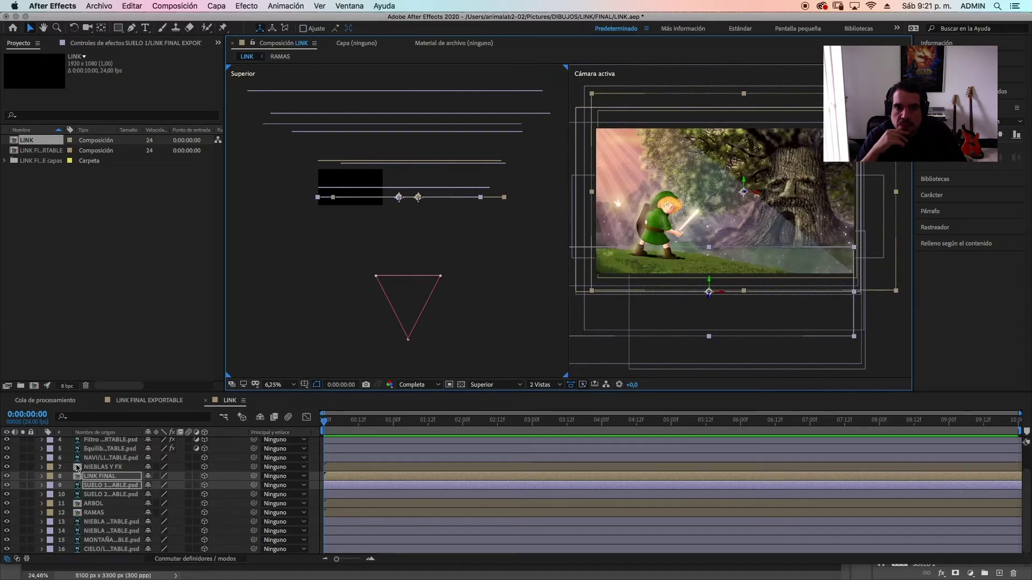
# - Copy all layers of the NIEBLAS Y FX precomposition into LINK to replace it, and turn them into 3D layers
pyautogui.click(106, 468)
pyautogui.click(41, 468)
pyautogui.click(42, 468)
pyautogui.doubleClick(102, 467)
pyautogui.press('super+a')
pyautogui.press('super+c')
pyautogui.click(230, 400)
pyautogui.press('super+v')
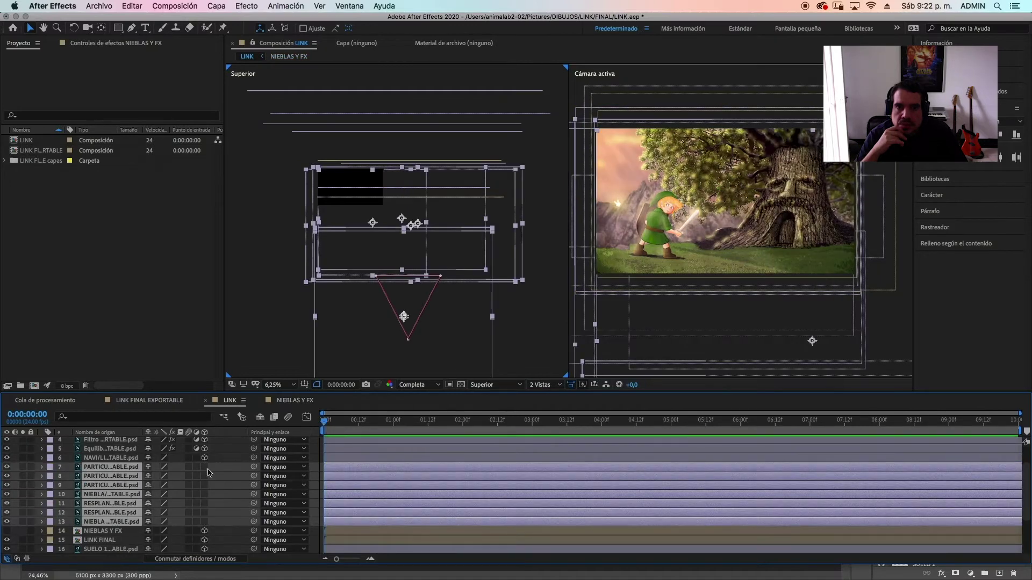
pyautogui.click(205, 472)
# - Spread the NIEBLA 2, RESPLANDOR ARCOIRIS, RESPLANDOR and NIEBLA layers at different depths between the tree and the front of Link
pyautogui.click(418, 173)
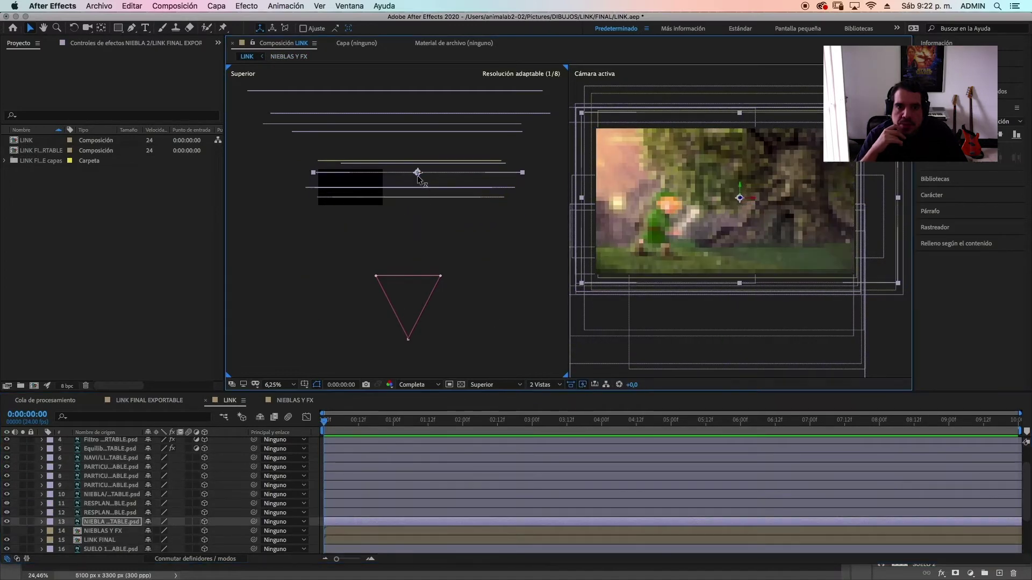
pyautogui.click(401, 193)
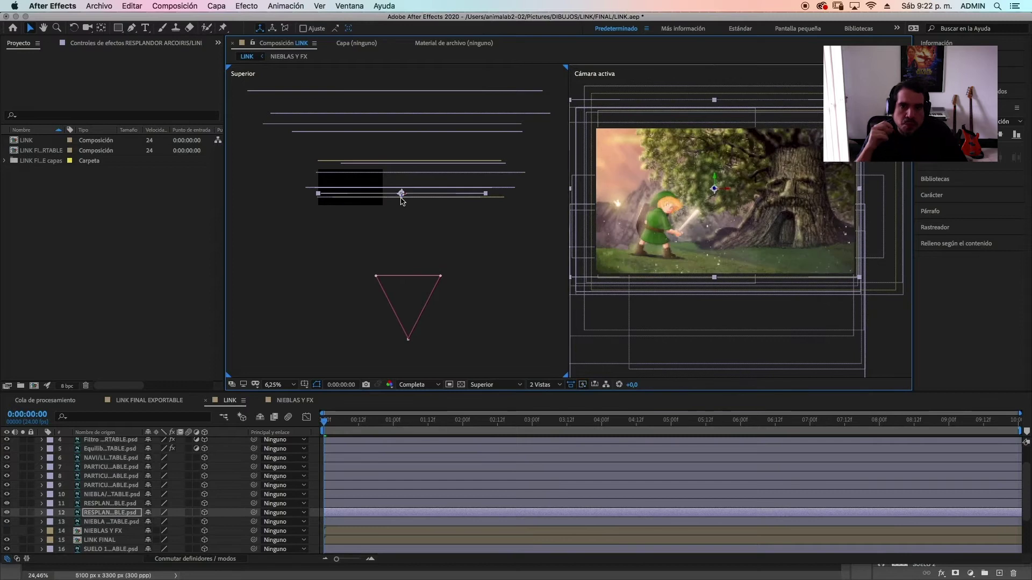
pyautogui.click(373, 188)
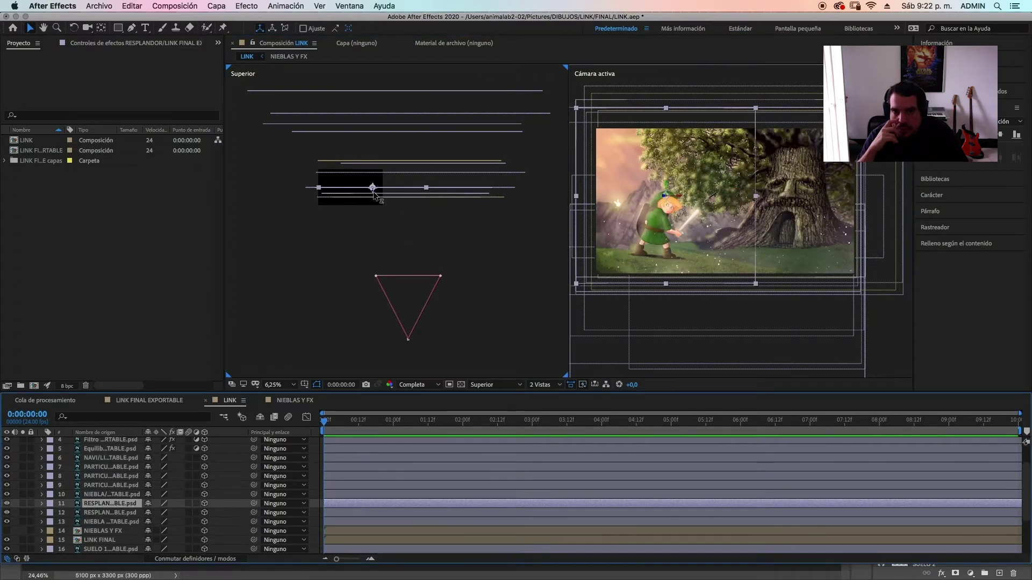
pyautogui.click(413, 194)
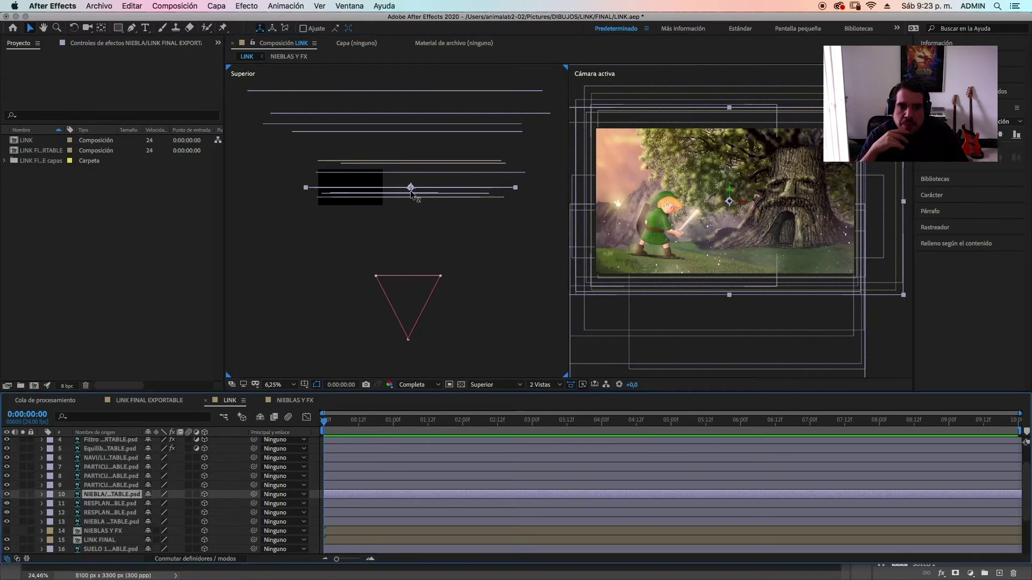
pyautogui.click(405, 195)
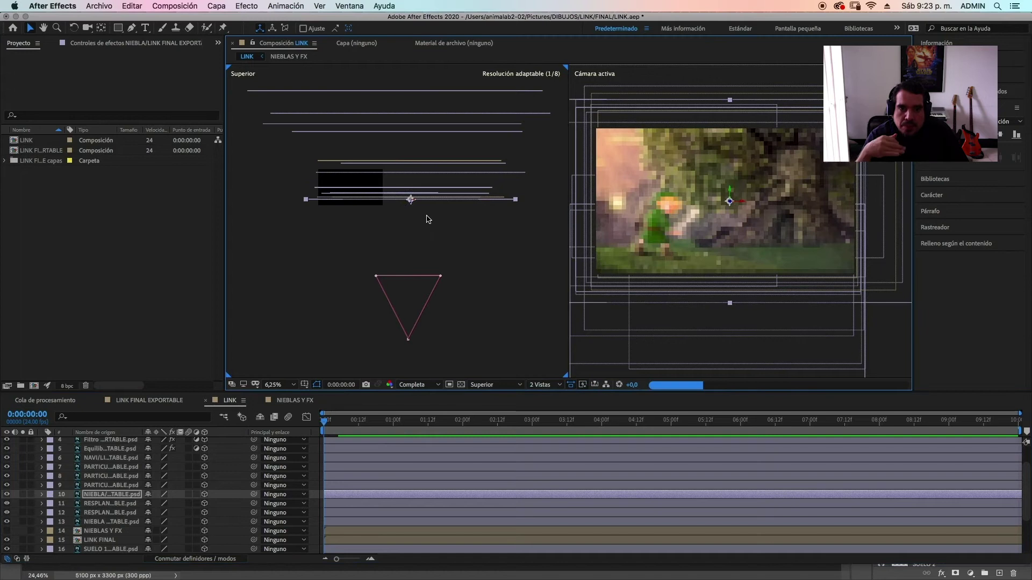
# - Push PARTICULAS 2 and another particle layer back behind Link, shifting PARTICULAS 2 slightly right and down in the active camera
pyautogui.click(401, 203)
pyautogui.moveTo(404, 191); pyautogui.dragTo(404, 183)
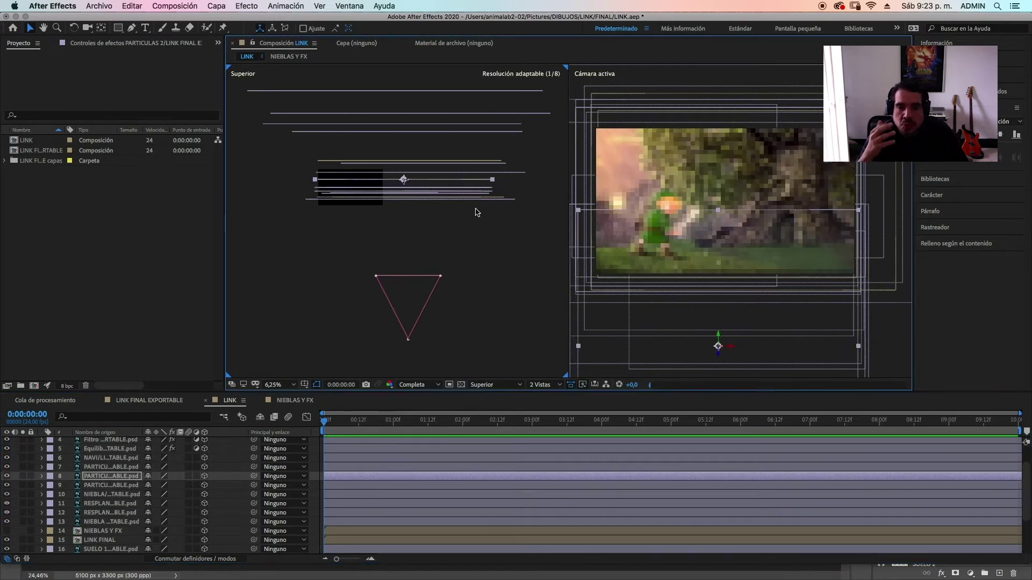
pyautogui.click(734, 357)
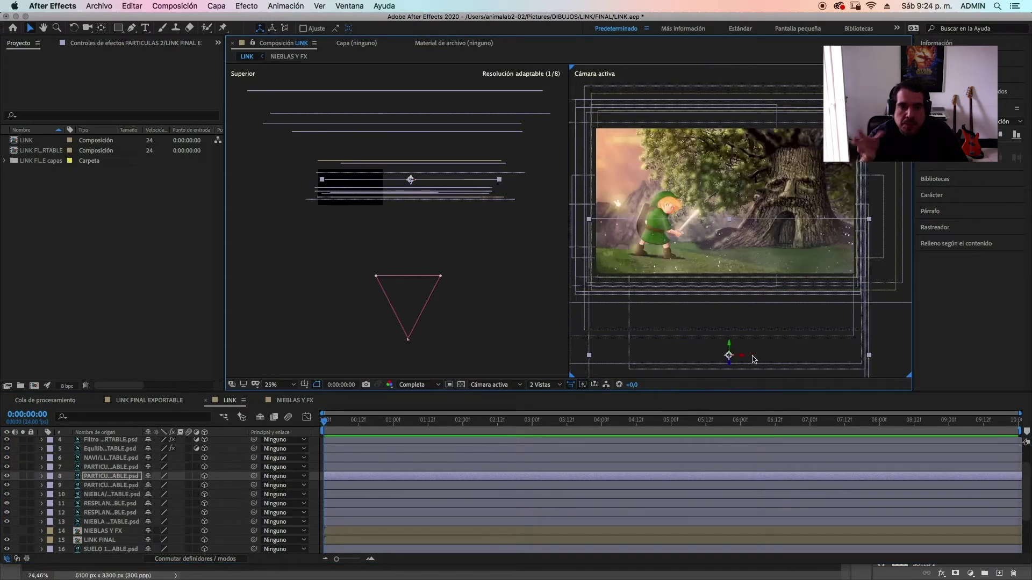
pyautogui.click(404, 189)
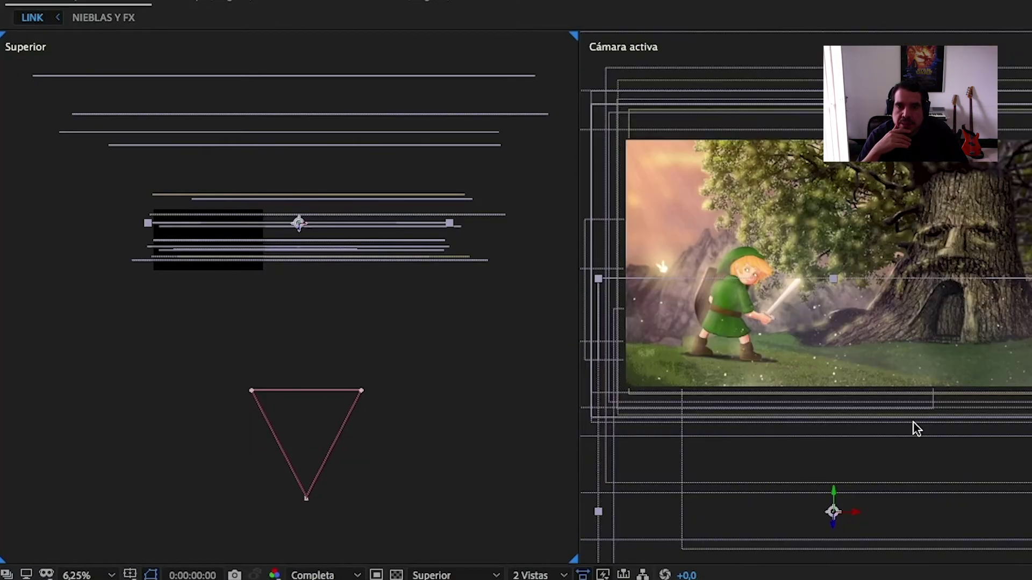
# - Move the NAVI layer forward and slightly right beside Link, and pull the full-frame particle layer closer to the camera
pyautogui.click(662, 267)
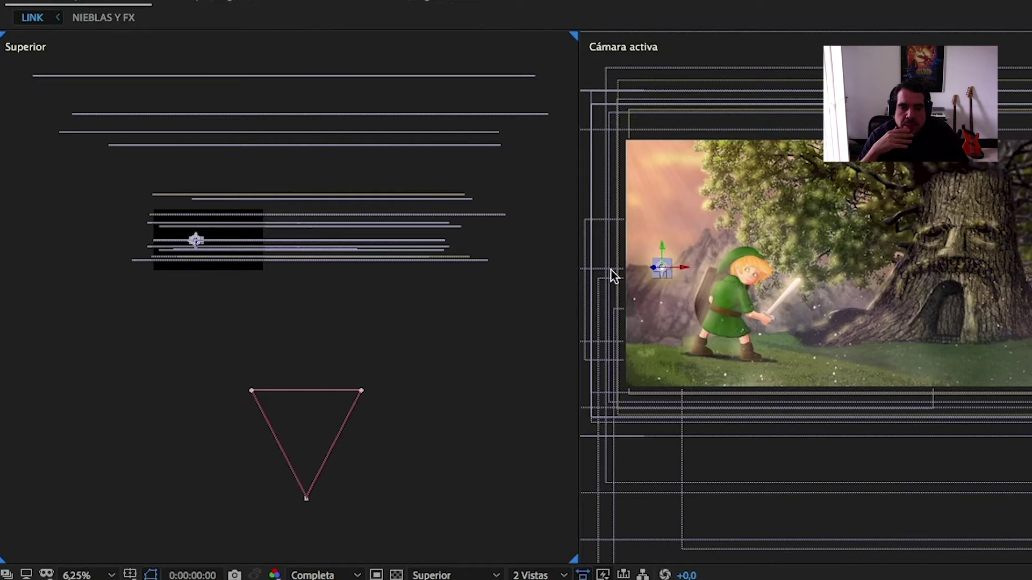
pyautogui.moveTo(197, 243); pyautogui.dragTo(222, 264)
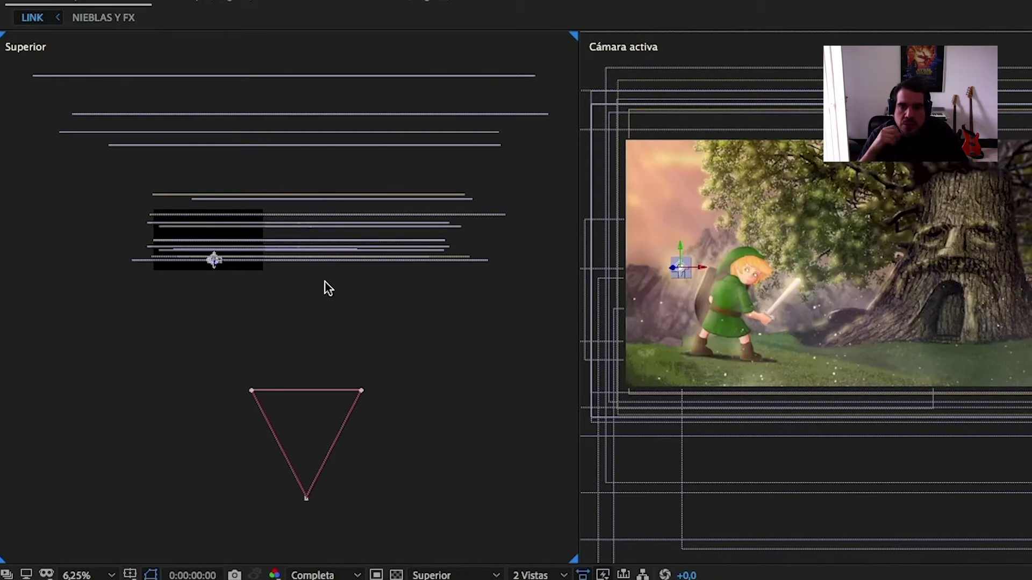
pyautogui.click(298, 240)
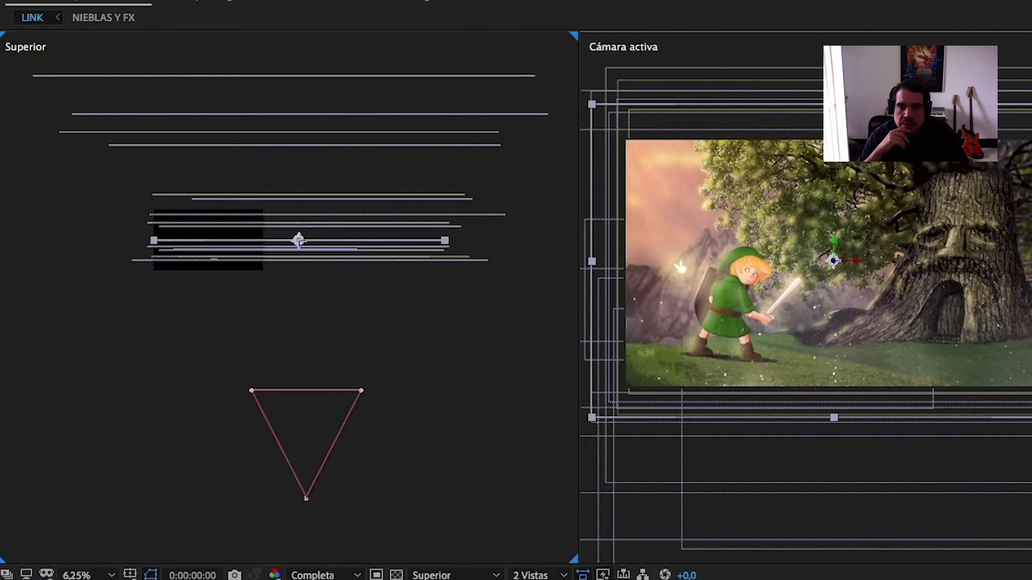
pyautogui.moveTo(301, 253); pyautogui.dragTo(301, 300)
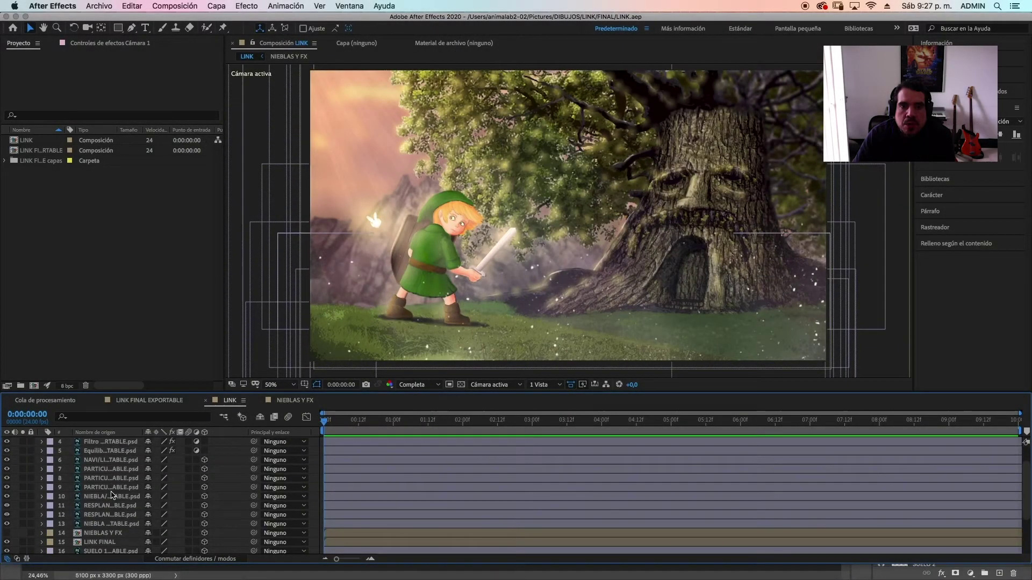
# - Add a position keyframe to the PARTICULAS 3 layer at the first frame of the LINK composition
pyautogui.scroll(1, 111, 495)
pyautogui.scroll(-1, 114, 490)
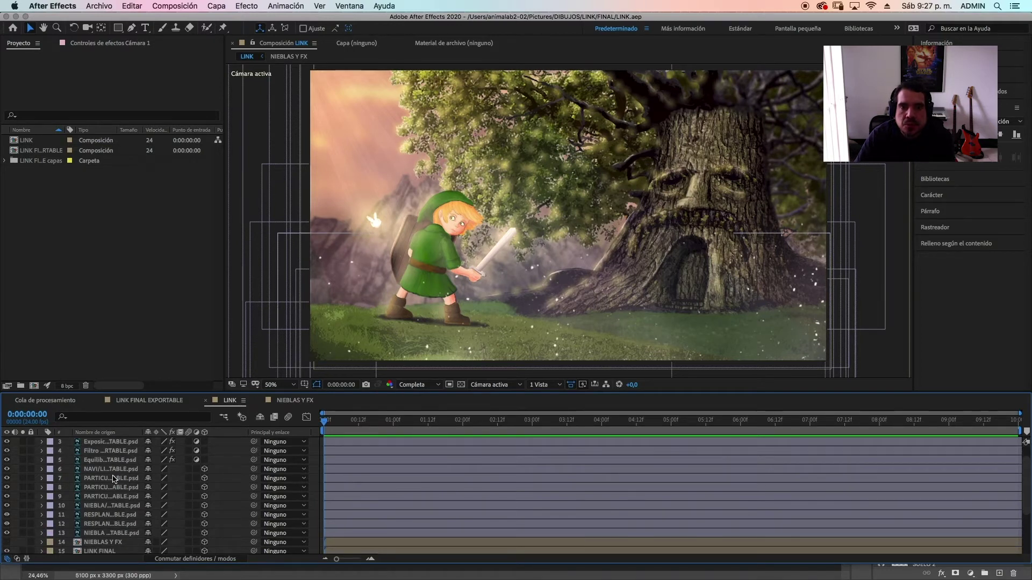
pyautogui.click(112, 479)
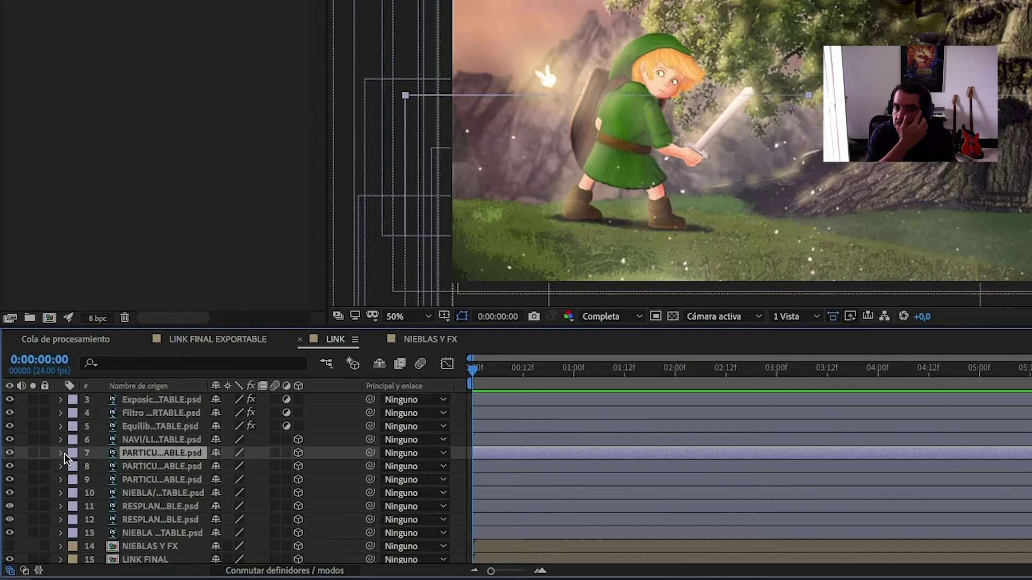
pyautogui.click(61, 455)
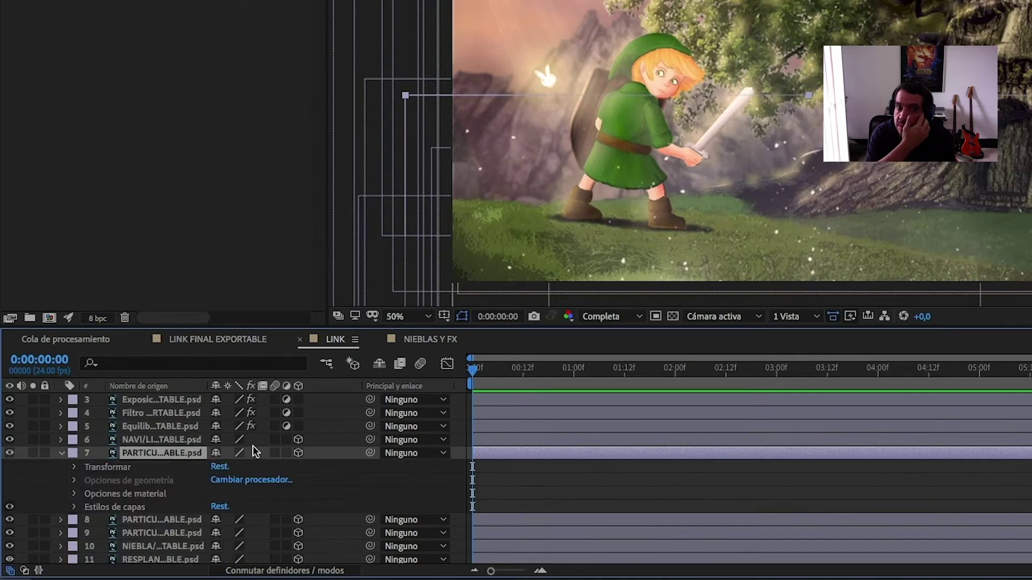
pyautogui.click(73, 467)
pyautogui.scroll(-1, 77, 473)
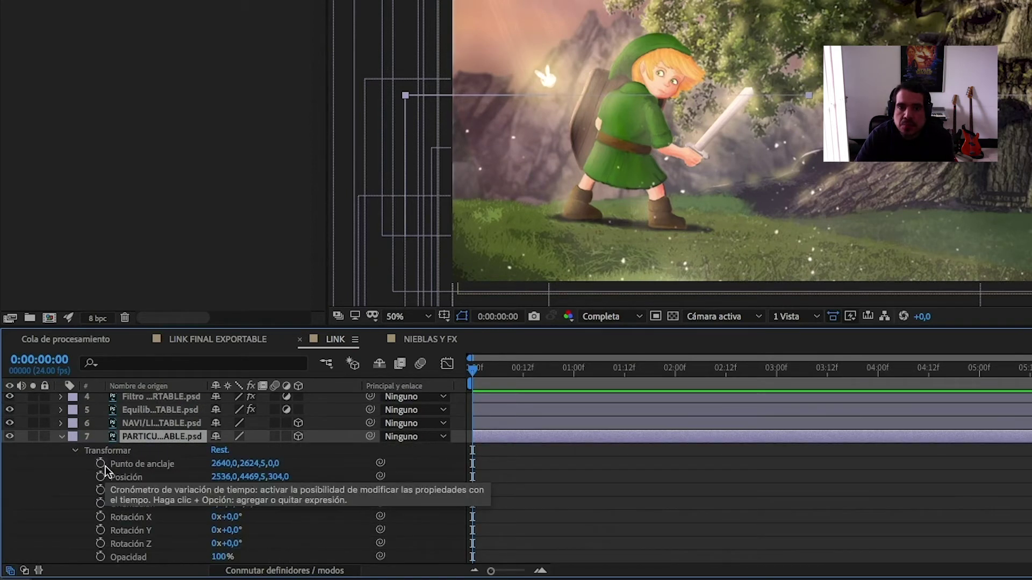
pyautogui.click(100, 477)
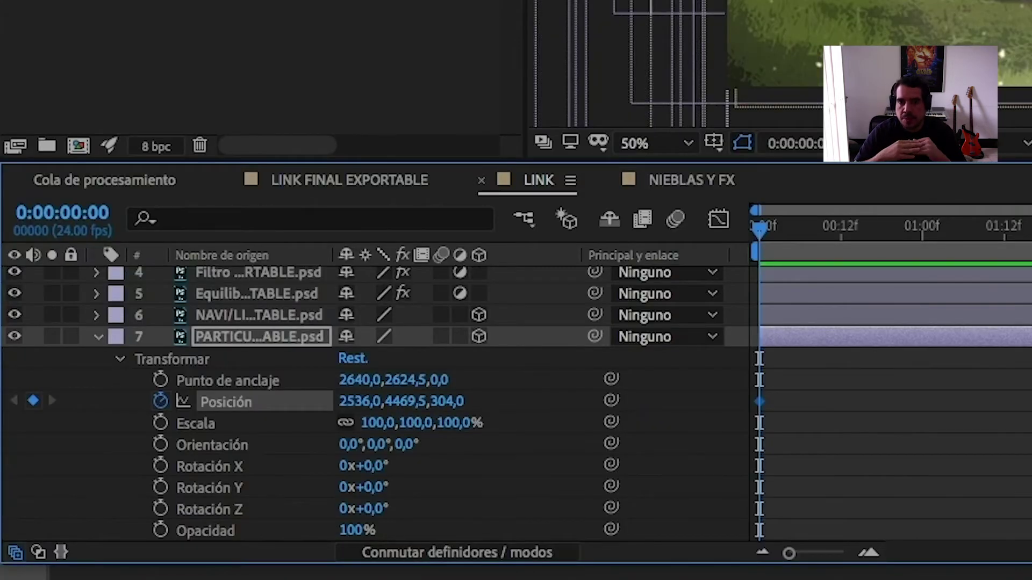
# - Lower PARTICULAS 3 at the first frame, setting its vertical position to 4781.5
pyautogui.moveTo(908, 127); pyautogui.dragTo(890, 5)
pyautogui.scroll(1, 780, 65)
pyautogui.scroll(-2, 779, 65)
pyautogui.scroll(1, 779, 64)
pyautogui.scroll(-1, 779, 64)
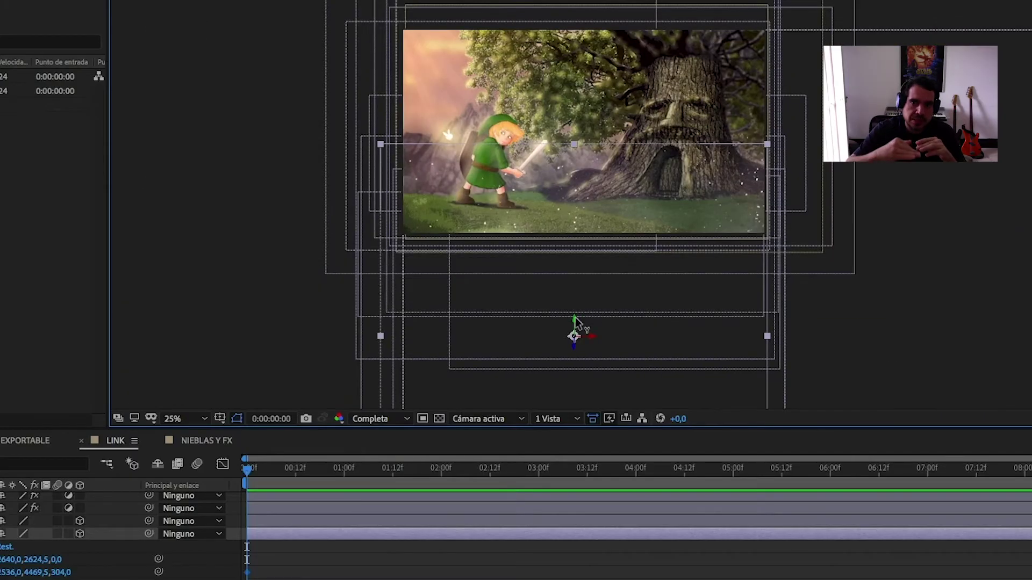
pyautogui.moveTo(575, 321); pyautogui.dragTo(578, 380)
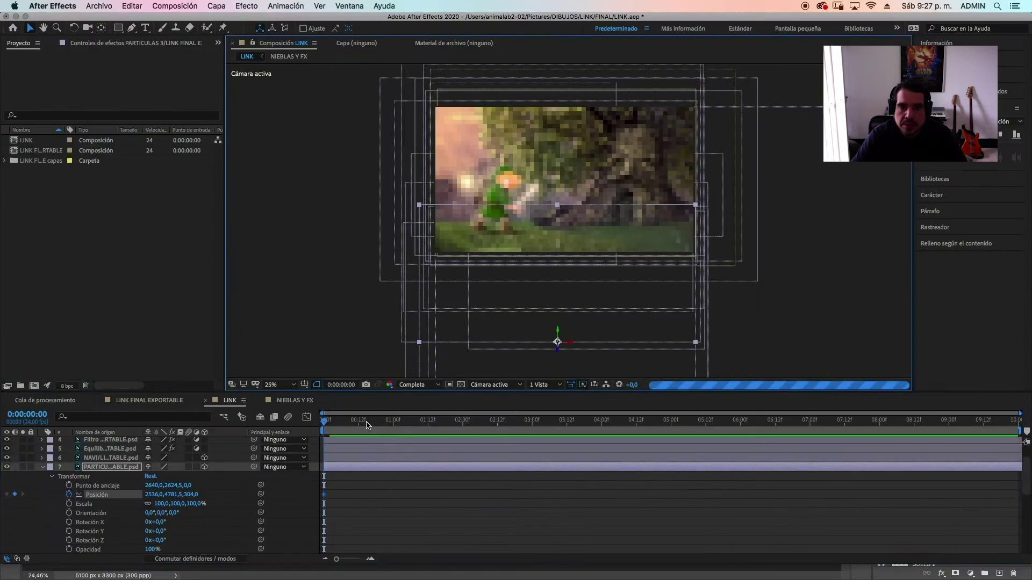
# - At 0:00:09:23, set the PARTICULAS 3 position to 2658, 4438.5, 304, and reduce the viewer resolution to Tercio
pyautogui.moveTo(367, 425); pyautogui.dragTo(753, 425)
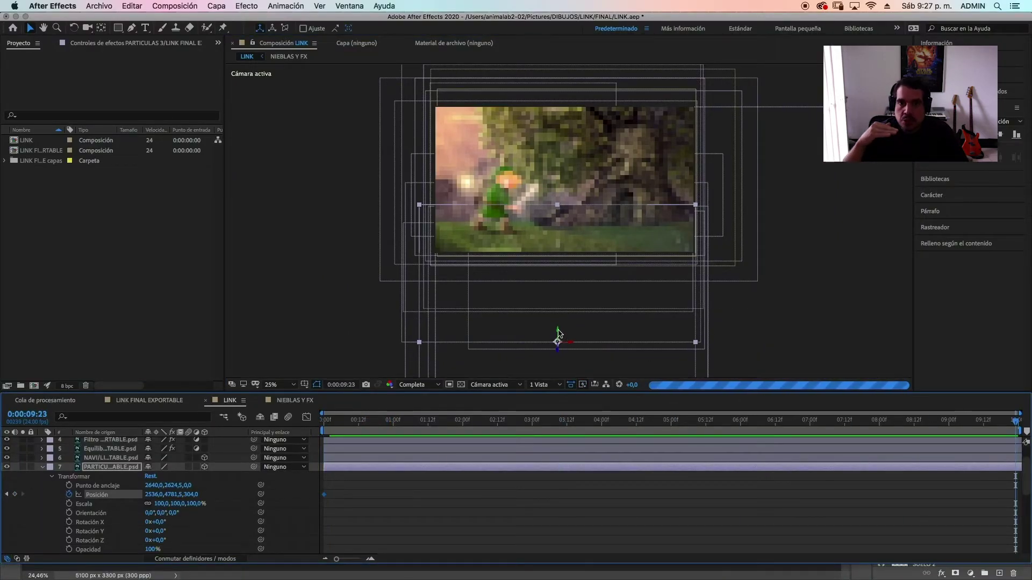
pyautogui.moveTo(559, 330); pyautogui.dragTo(559, 309)
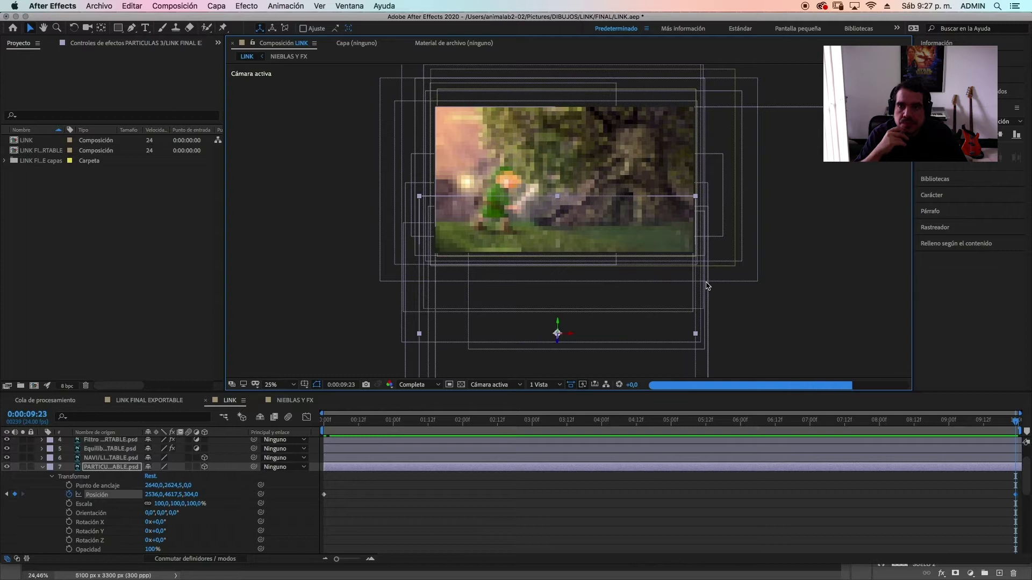
pyautogui.click(423, 387)
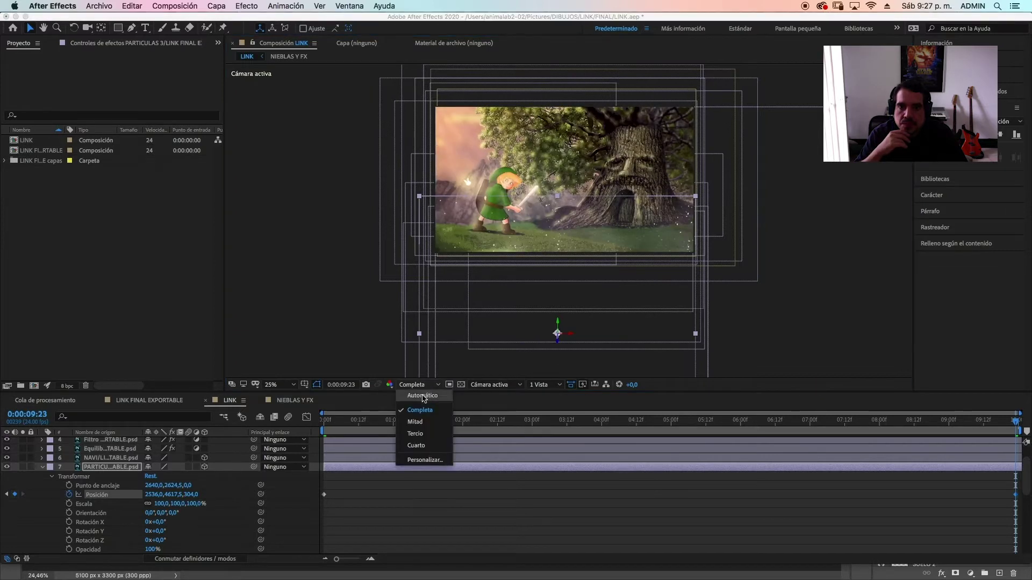
pyautogui.click(424, 435)
pyautogui.press('.')
pyautogui.moveTo(169, 503); pyautogui.dragTo(222, 500)
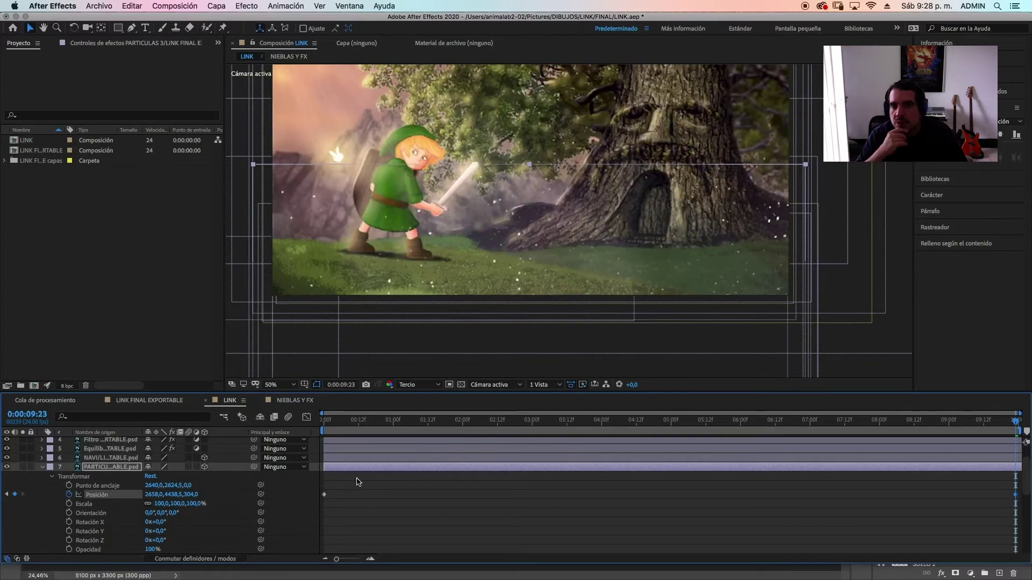
# - Play LINK from the first frame to preview the rising PARTICULAS 3 animation
pyautogui.moveTo(351, 423); pyautogui.dragTo(270, 431)
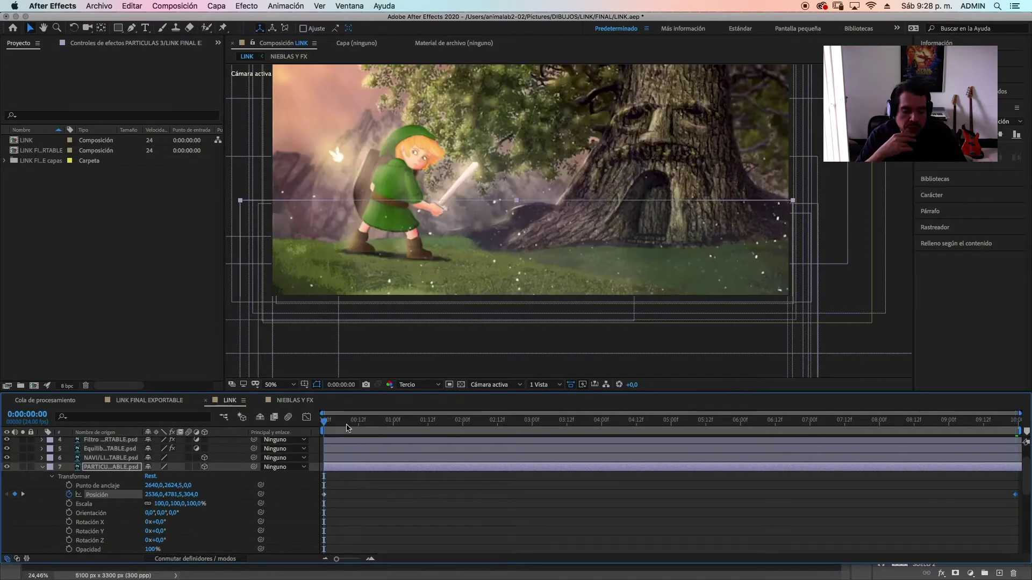
pyautogui.press('space')
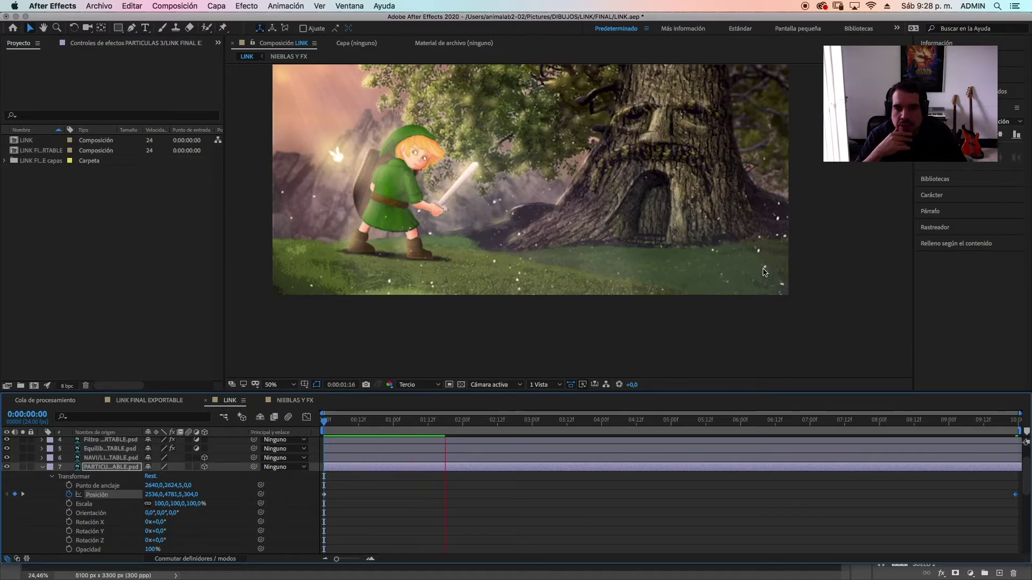
pyautogui.press('space')
# - Add a position keyframe of 2744, 5121, 240 to PARTICULAS 2 at the first frame
pyautogui.click(42, 467)
pyautogui.click(81, 477)
pyautogui.click(42, 476)
pyautogui.click(52, 486)
pyautogui.click(97, 495)
pyautogui.moveTo(175, 495); pyautogui.dragTo(377, 494)
# - Set the PARTICULAS 2 position to 2905, 4350, 240 at 0:00:09:23 and preview the motion
pyautogui.press('End')
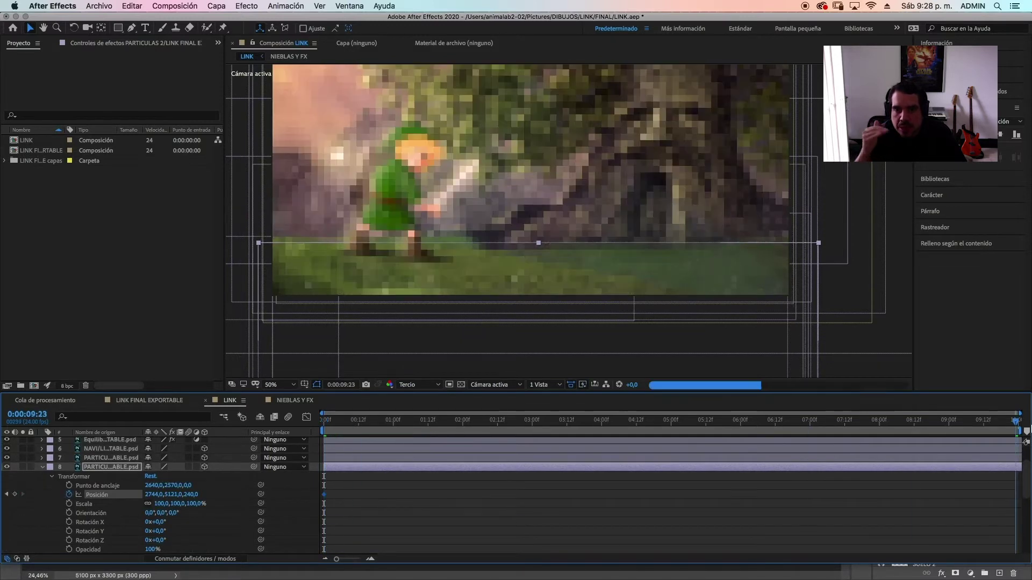
pyautogui.moveTo(172, 495); pyautogui.dragTo(43, 512)
pyautogui.moveTo(173, 495); pyautogui.dragTo(75, 504)
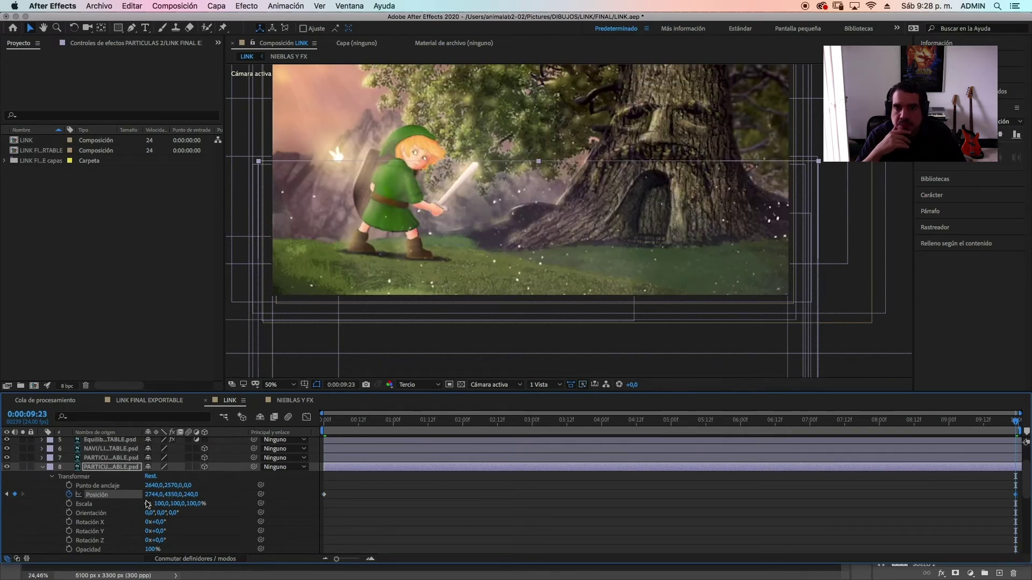
pyautogui.moveTo(156, 495); pyautogui.dragTo(248, 504)
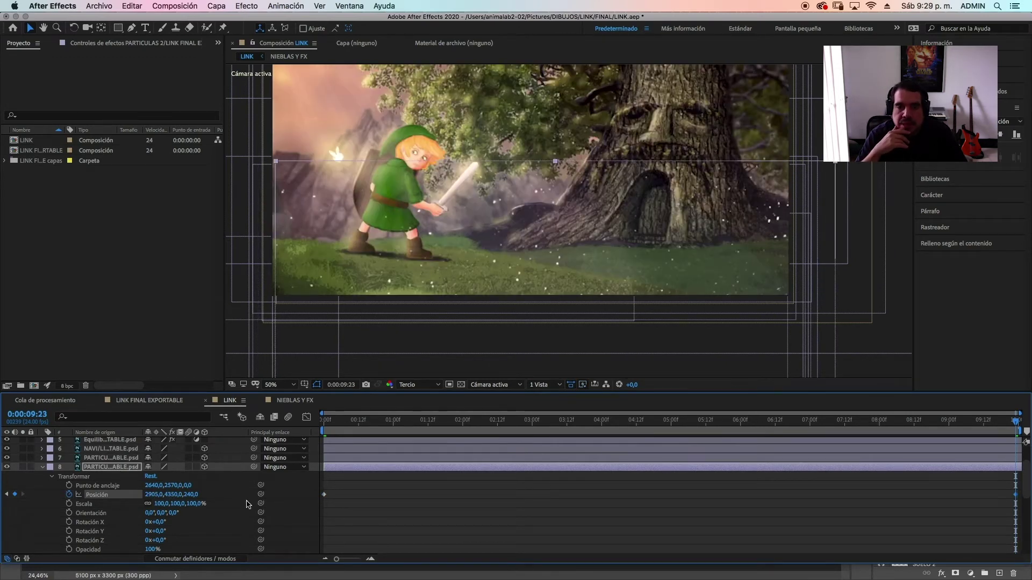
pyautogui.press('space')
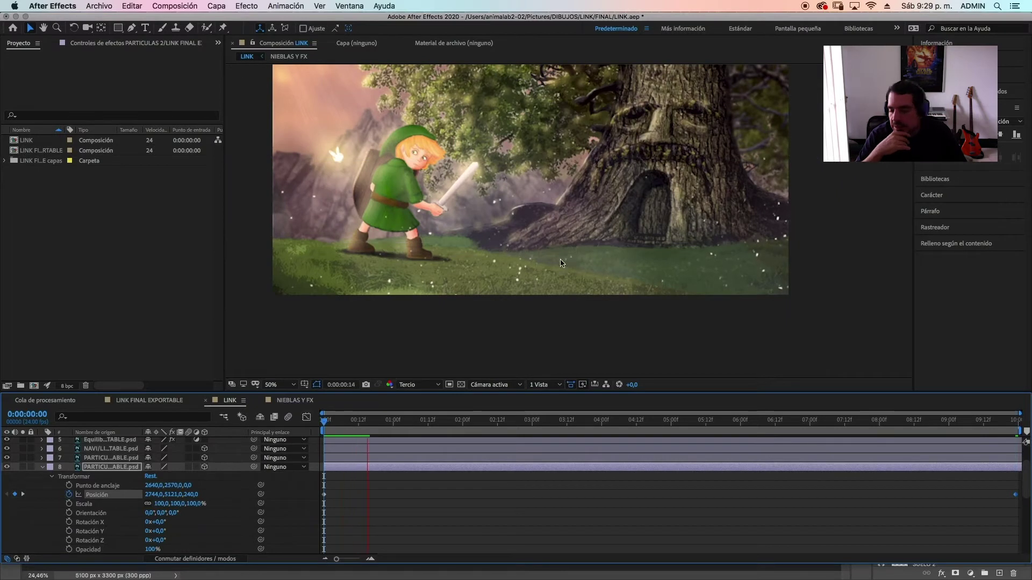
pyautogui.press('space')
# - Keyframe PARTICULAS 1 rising and drifting right, from 2536, 5020.5, -112 at the first frame to a horizontal position of 2947 at 0:00:09:23
pyautogui.click(42, 467)
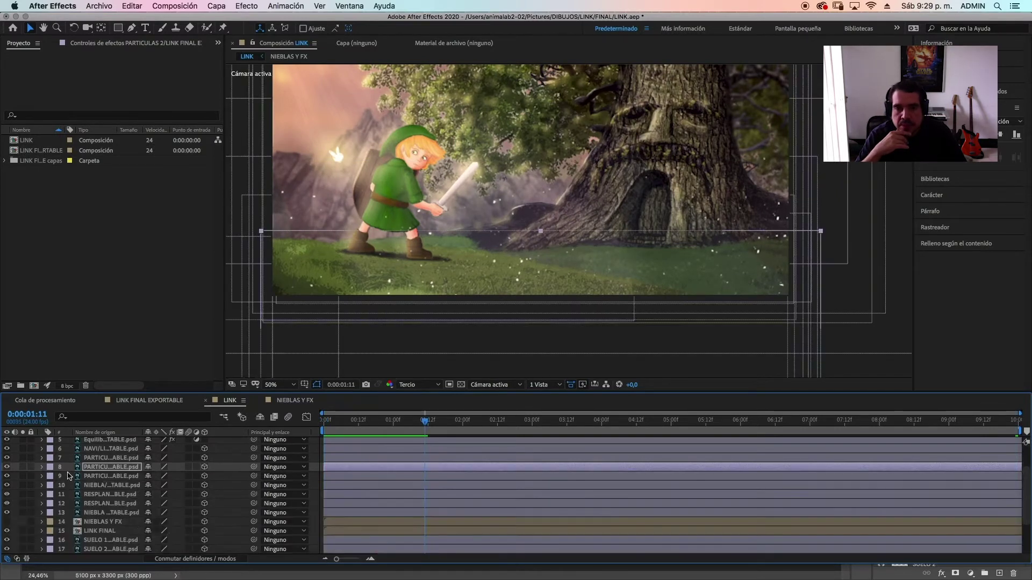
pyautogui.click(93, 477)
pyautogui.click(42, 476)
pyautogui.click(367, 420)
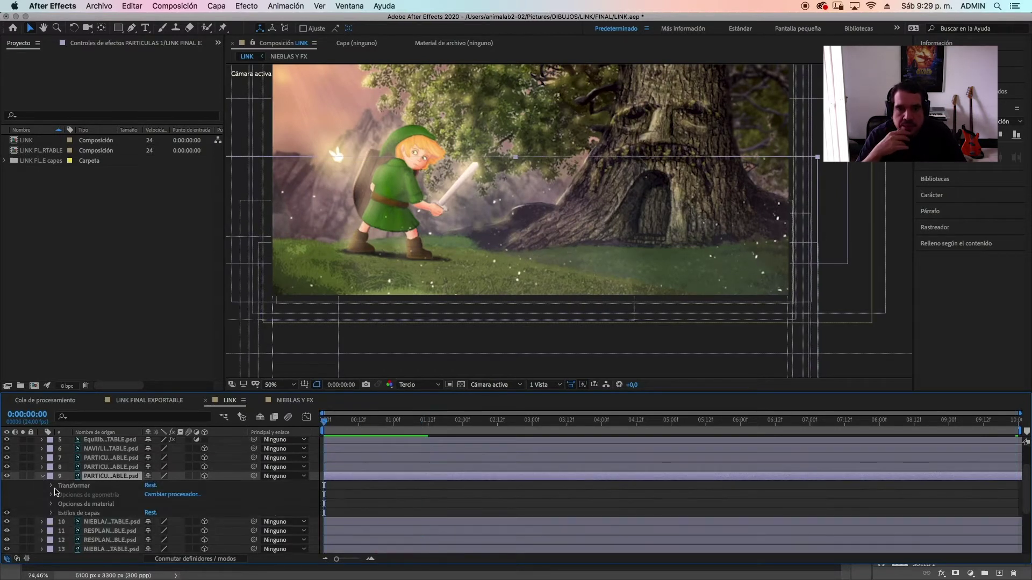
pyautogui.click(51, 485)
pyautogui.click(97, 494)
pyautogui.press('Home')
pyautogui.moveTo(173, 494); pyautogui.dragTo(58, 511)
pyautogui.press('End')
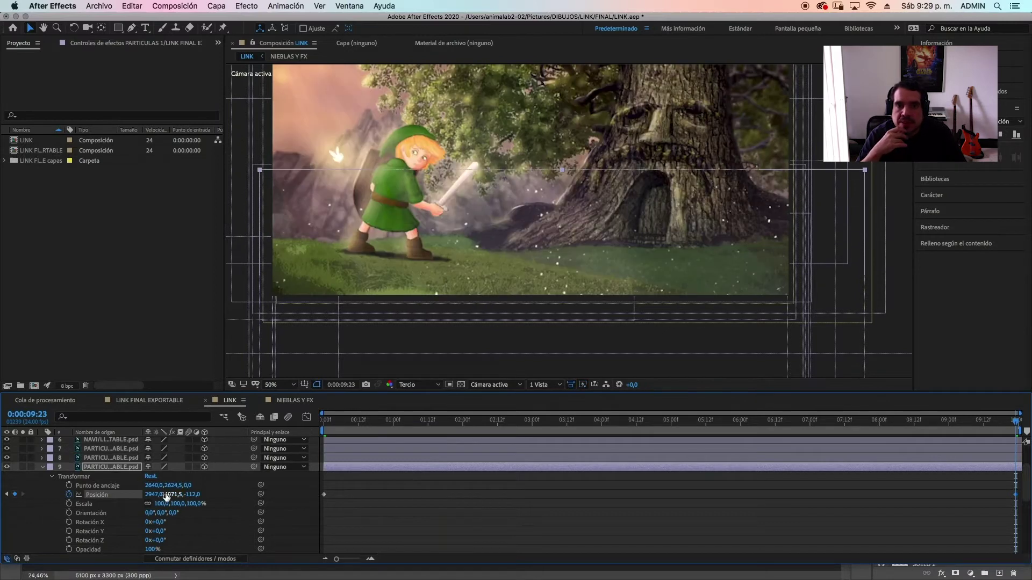
# - Fit the composition in the viewer and play it from the start to check all three particle layers
pyautogui.press('Home')
pyautogui.click(290, 386)
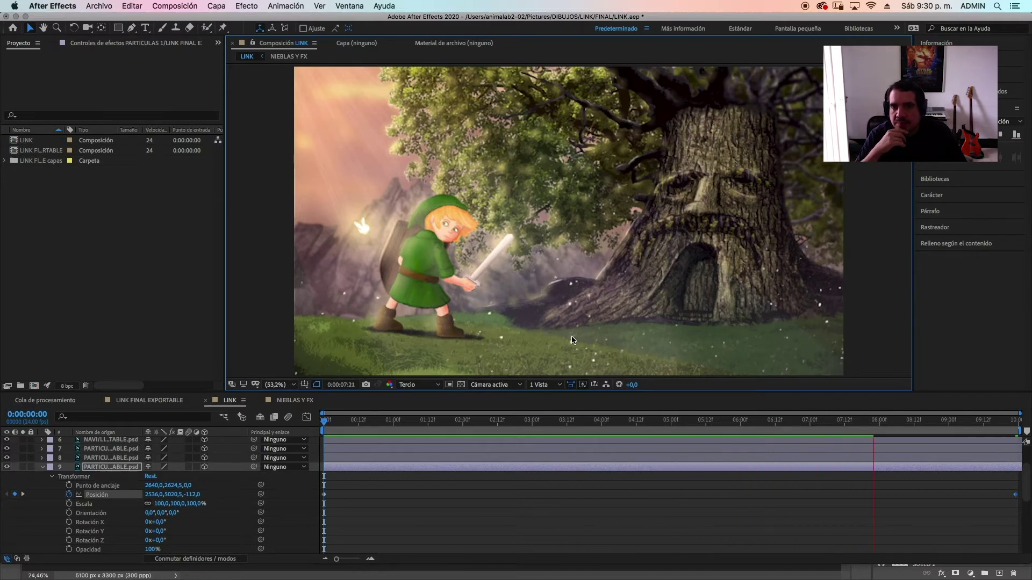
pyautogui.press('space')
# - Keyframe the NIEBLA layer's position at the first and last frames for a sideways drift, and preview it
pyautogui.press('Home')
pyautogui.click(43, 467)
pyautogui.click(43, 476)
pyautogui.click(52, 486)
pyautogui.click(69, 495)
pyautogui.scroll(4, 152, 490)
pyautogui.scroll(-3, 152, 494)
pyautogui.moveTo(154, 504); pyautogui.dragTo(1, 497)
pyautogui.press('space')
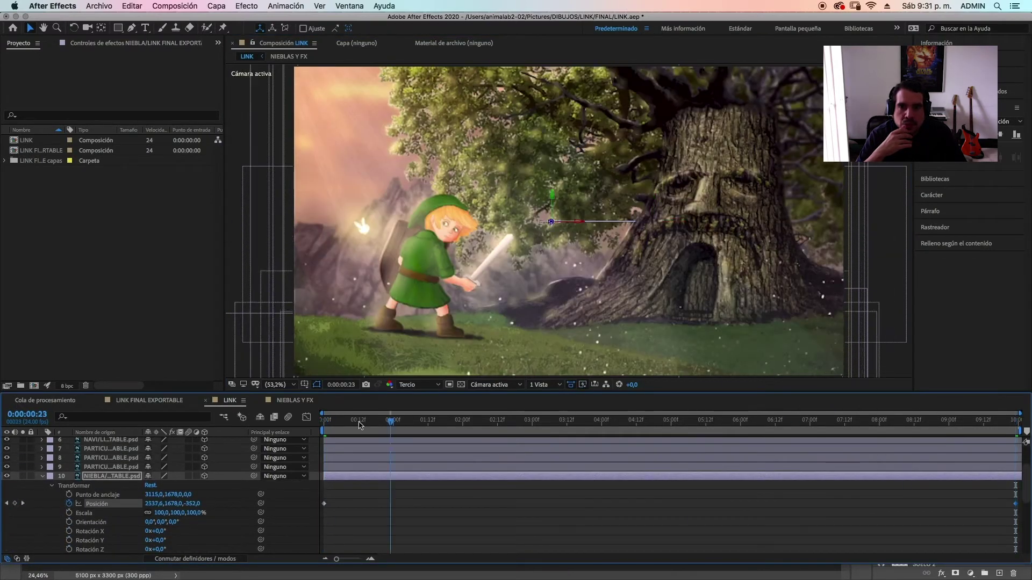
pyautogui.press('space')
# - Keyframe NIEBLA 2 drifting sideways from 2334, 1608, 448 at the first frame to a second position at the last frame, and preview it
pyautogui.click(43, 476)
pyautogui.click(105, 504)
pyautogui.click(42, 504)
pyautogui.press('Home')
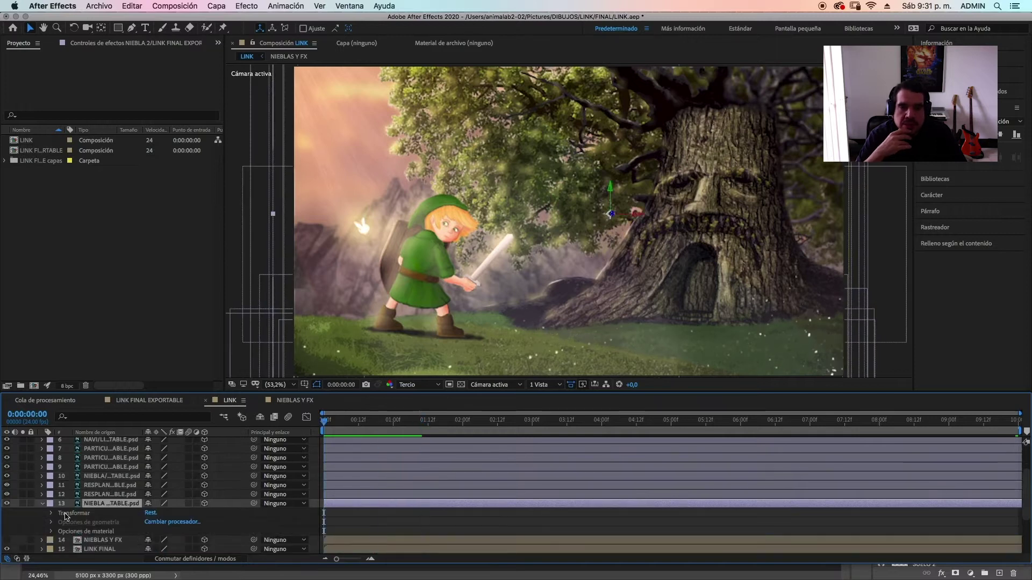
pyautogui.click(52, 477)
pyautogui.click(69, 494)
pyautogui.moveTo(153, 494); pyautogui.dragTo(370, 493)
pyautogui.press('End')
pyautogui.press('Home')
pyautogui.moveTo(153, 494); pyautogui.dragTo(1, 495)
pyautogui.press('space')
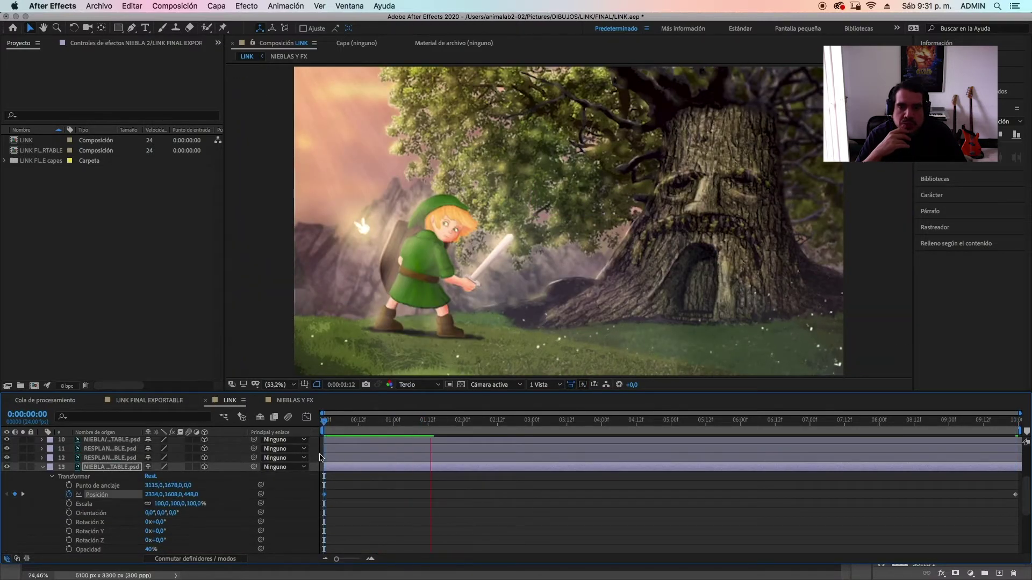
# - Delete the hidden NIEBLAS Y FX layer from LINK, and add a first-frame position keyframe of 2476.2, 1851, 1664 to NIEBLA ARBOL
pyautogui.click(43, 467)
pyautogui.click(111, 477)
pyautogui.click(94, 522)
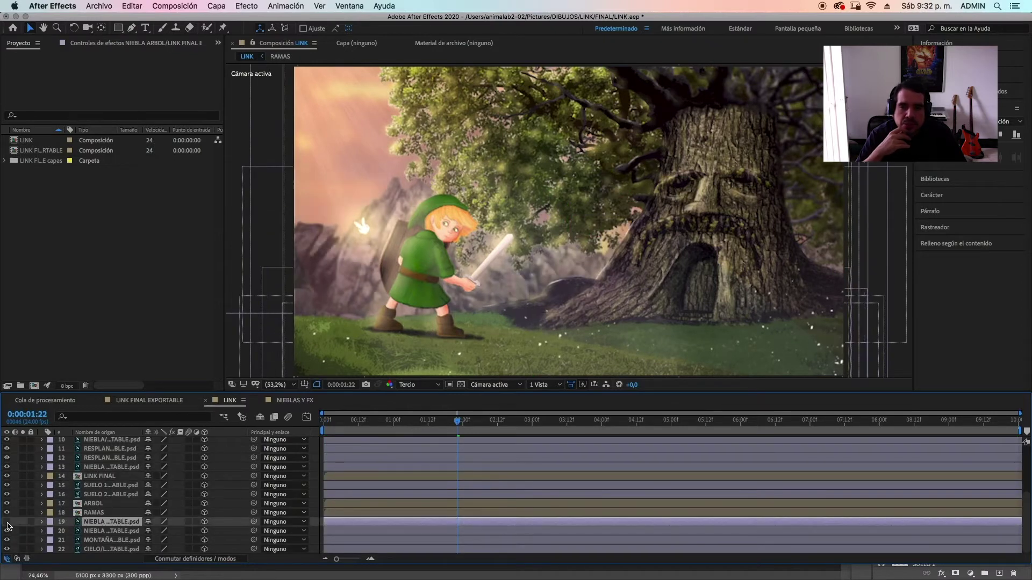
pyautogui.click(42, 522)
pyautogui.scroll(-4, 161, 511)
pyautogui.click(53, 458)
pyautogui.press('Home')
pyautogui.click(69, 476)
pyautogui.press('space')
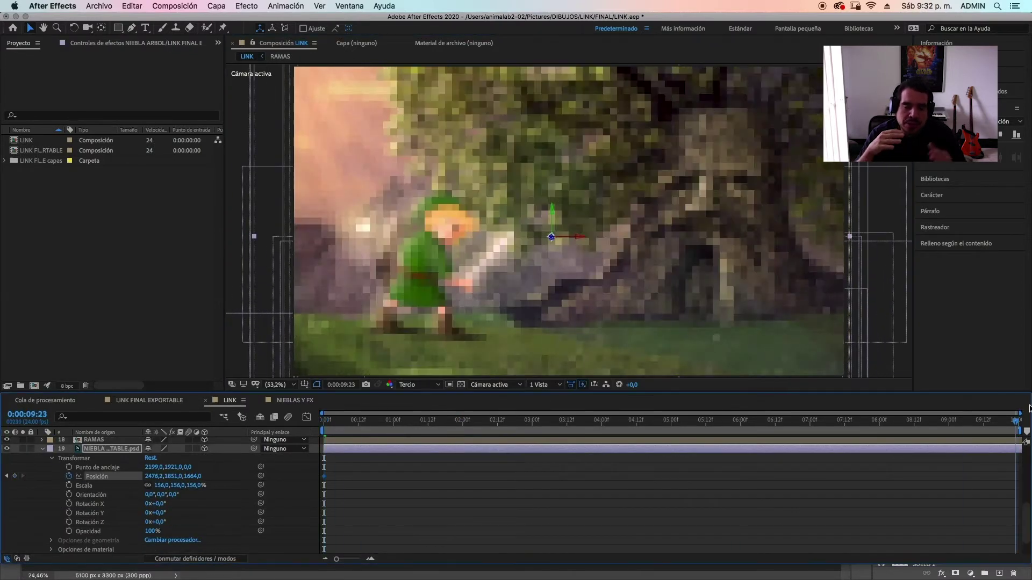
# - Keyframe NIEBLA MONTAÑA's position from 2190.5, 1758, 1892 at the first frame to a second keyframe at the last frame, and preview it
pyautogui.moveTo(371, 423); pyautogui.dragTo(324, 431)
pyautogui.click(43, 448)
pyautogui.click(107, 531)
pyautogui.click(43, 531)
pyautogui.scroll(-4, 108, 510)
pyautogui.click(69, 476)
pyautogui.moveTo(152, 476)
pyautogui.mouseDown()
pyautogui.moveTo(139, 484)
pyautogui.moveTo(161, 483)
pyautogui.mouseUp()
pyautogui.press('space')
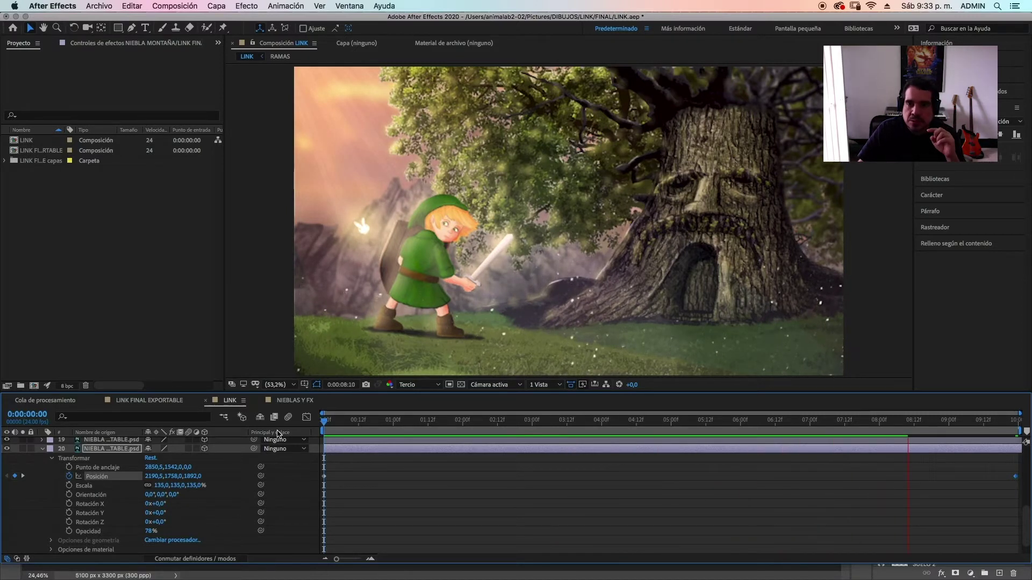
# - Move the current time to 0:00:05:00 and open the ARBOL precomposition
pyautogui.moveTo(324, 422); pyautogui.dragTo(670, 420)
pyautogui.click(42, 448)
pyautogui.click(104, 513)
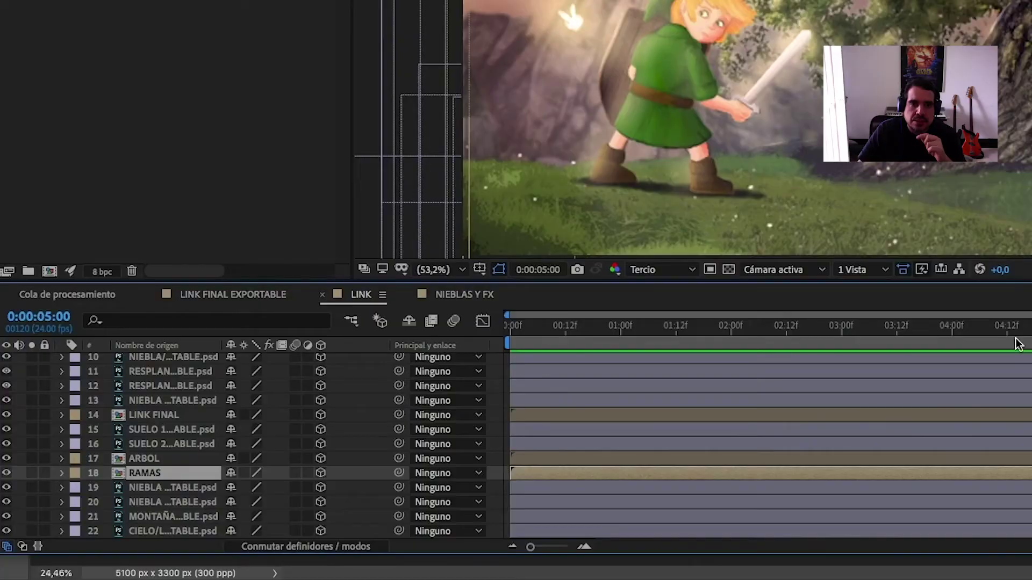
pyautogui.doubleClick(154, 460)
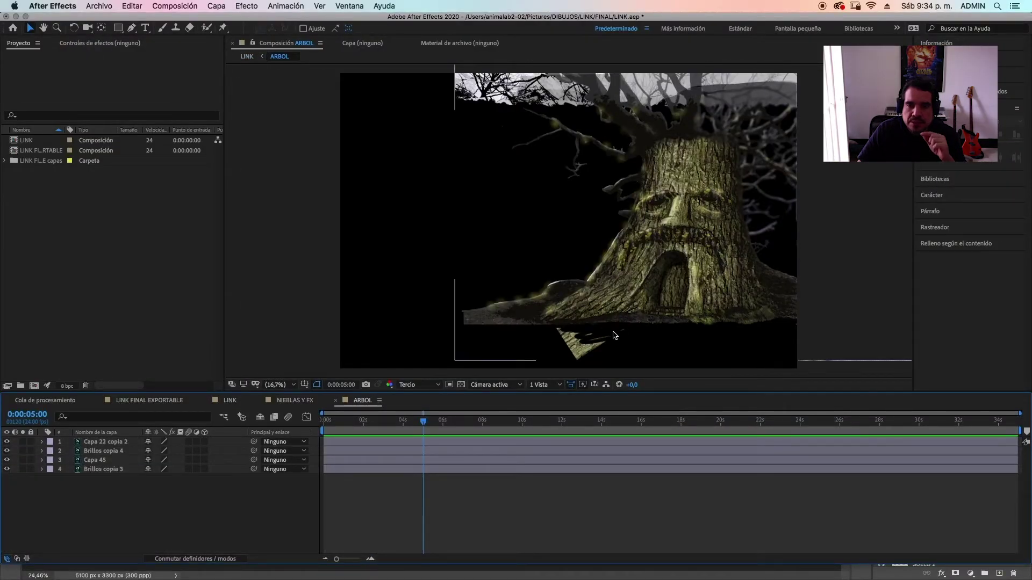
pyautogui.scroll(1, 627, 324)
pyautogui.scroll(-1, 626, 324)
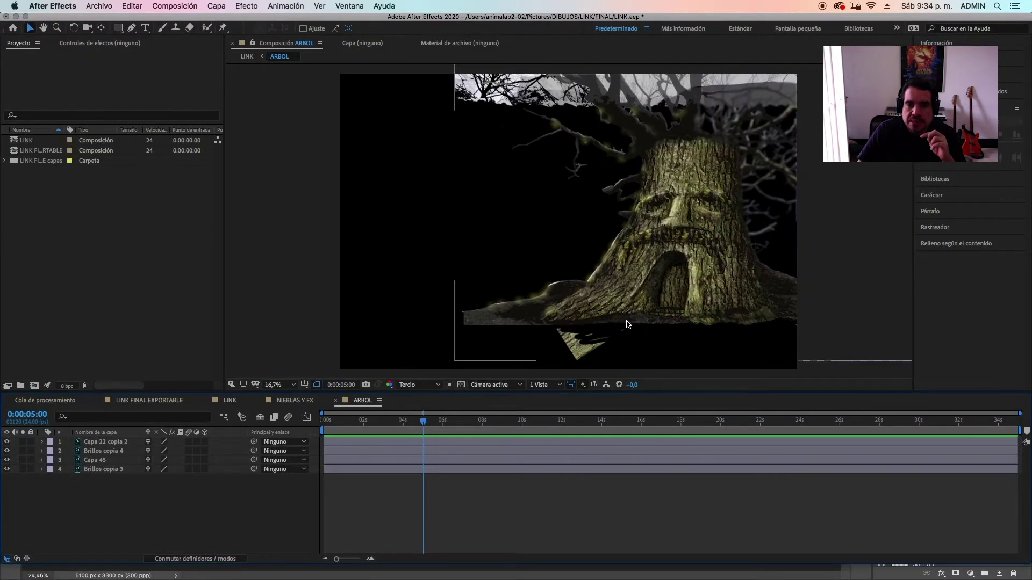
# - Toggle Capa 45's visibility off and on to identify the door, and add a position keyframe of 3708.5, 2386 at 0:00:05:00
pyautogui.click(101, 461)
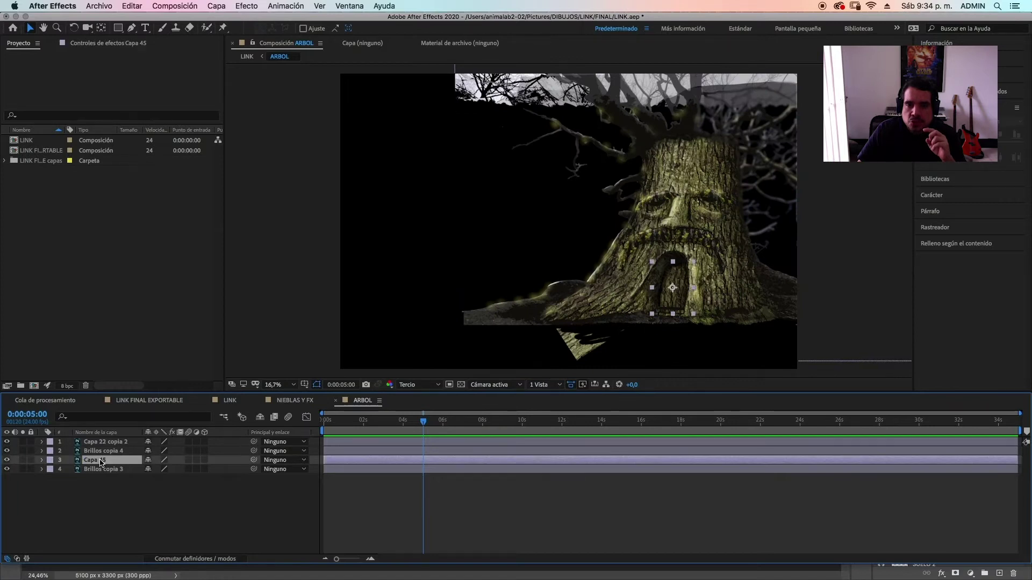
pyautogui.click(7, 460)
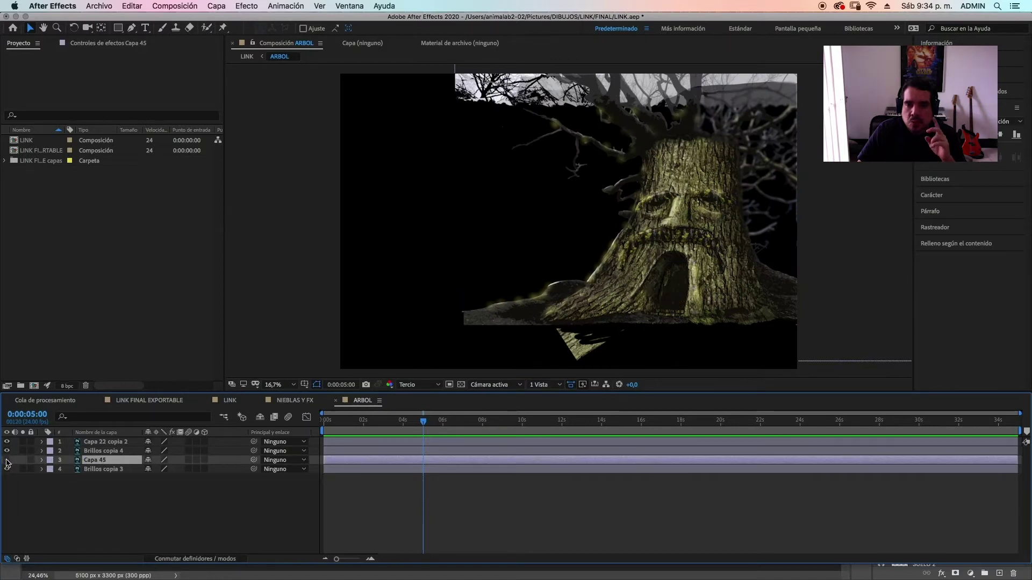
pyautogui.click(7, 460)
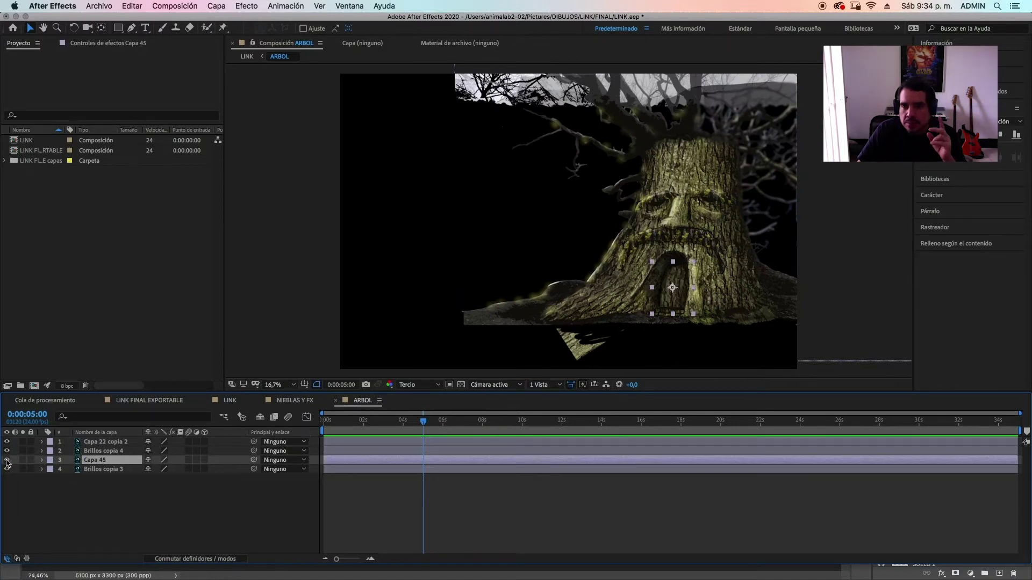
pyautogui.click(42, 460)
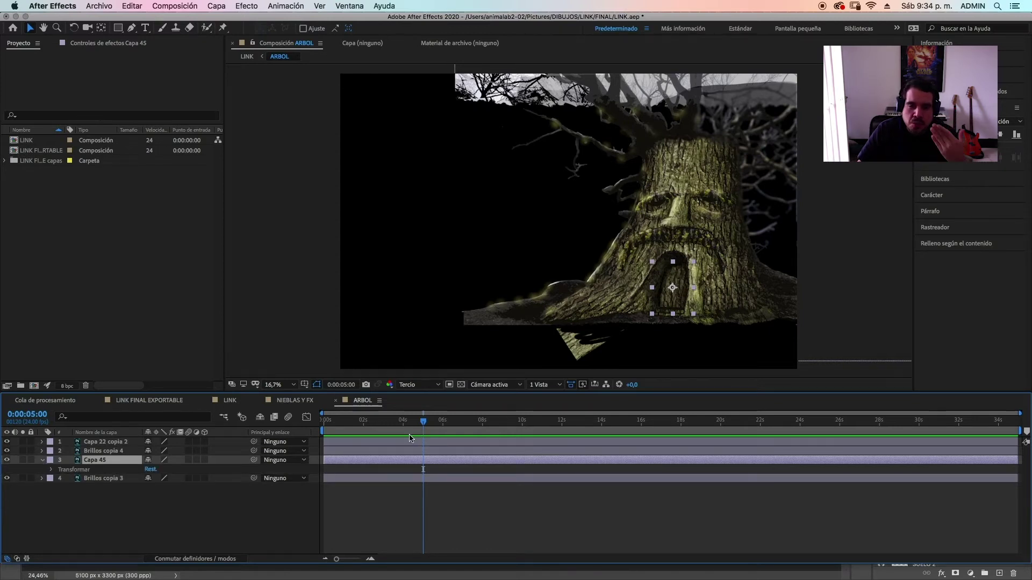
pyautogui.moveTo(339, 557); pyautogui.dragTo(352, 558)
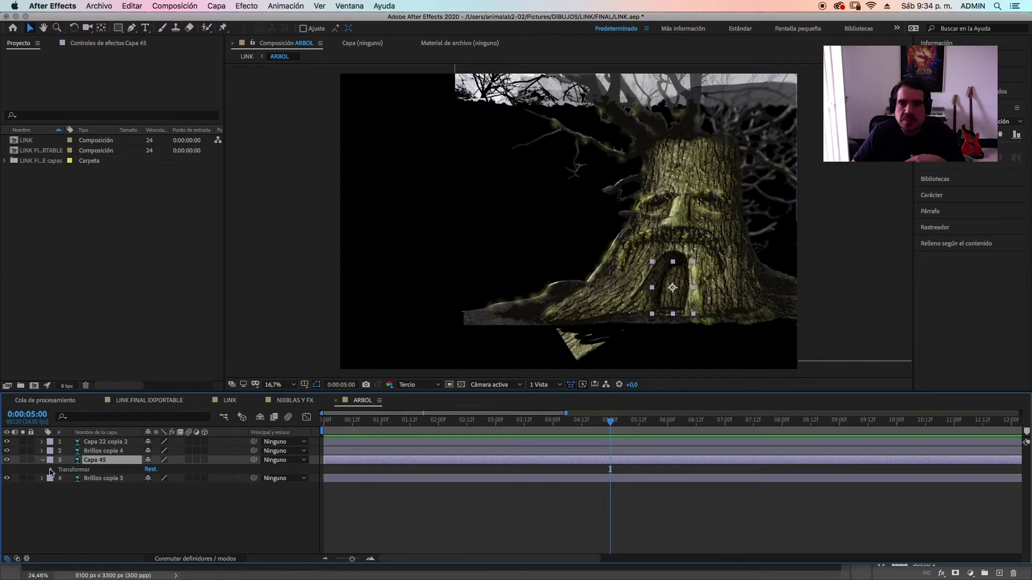
pyautogui.click(52, 470)
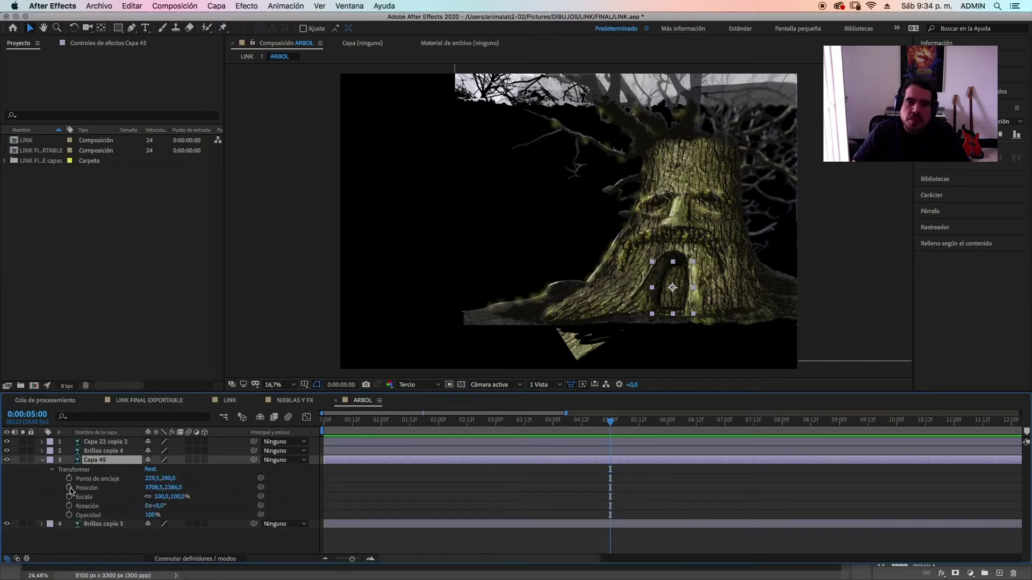
pyautogui.click(70, 488)
# - Lower the door layer to position 3708.5, 2890 at 0:00:06:00 with a second keyframe, and preview the movement
pyautogui.moveTo(610, 421); pyautogui.dragTo(669, 427)
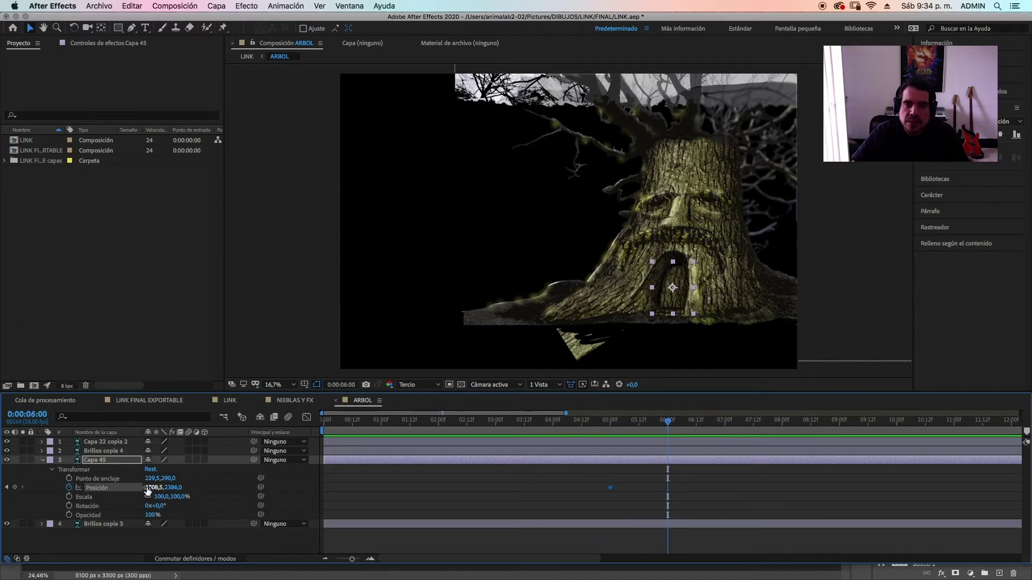
pyautogui.moveTo(171, 488); pyautogui.dragTo(431, 498)
pyautogui.moveTo(654, 425); pyautogui.dragTo(606, 429)
pyautogui.press('space')
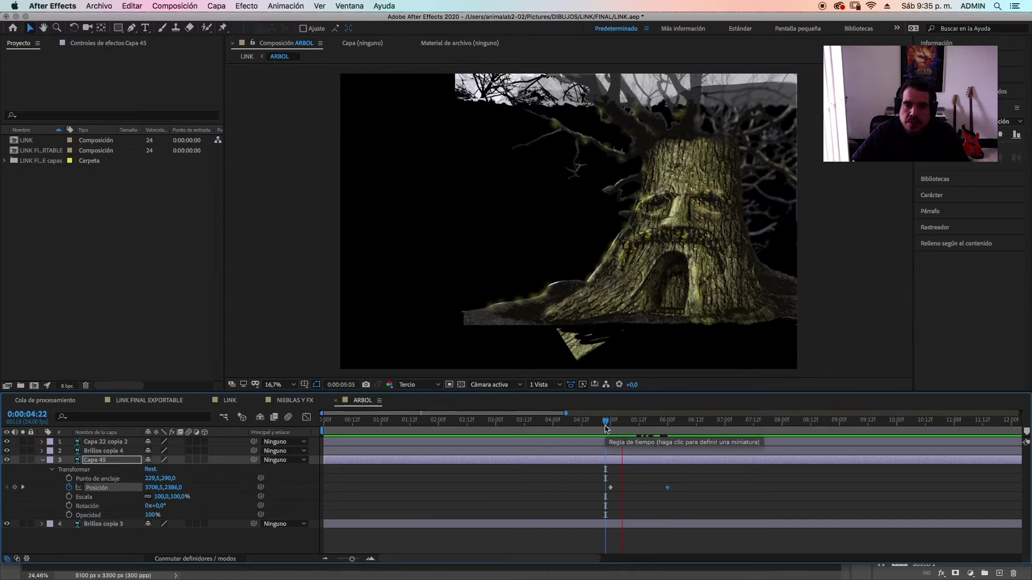
pyautogui.press('space')
# - Move Capa 45's second position keyframe to about 0:00:06:09 and return the current time to 0:00:05:00
pyautogui.click(665, 422)
pyautogui.moveTo(667, 488); pyautogui.dragTo(689, 487)
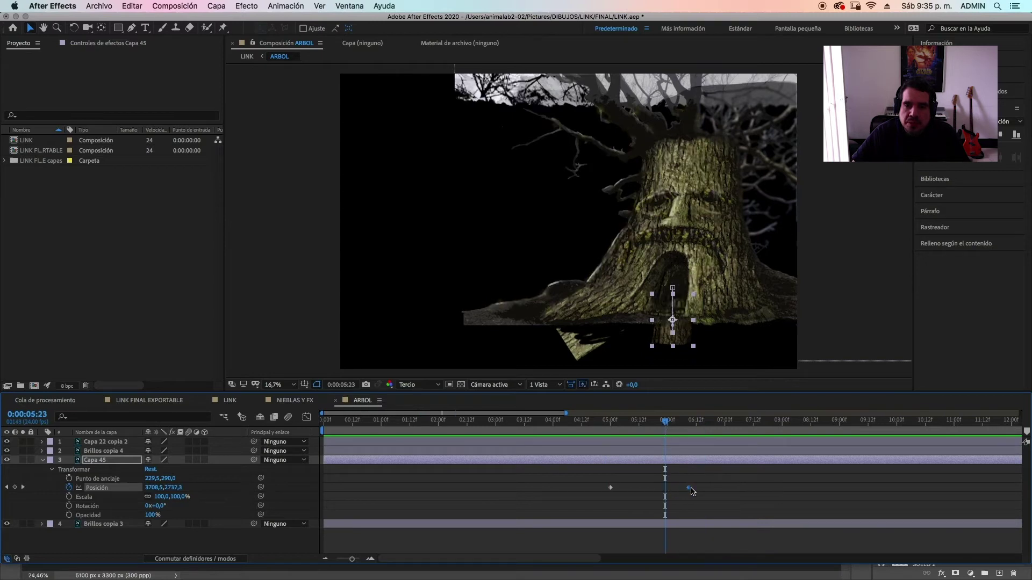
pyautogui.click(615, 421)
pyautogui.click(610, 421)
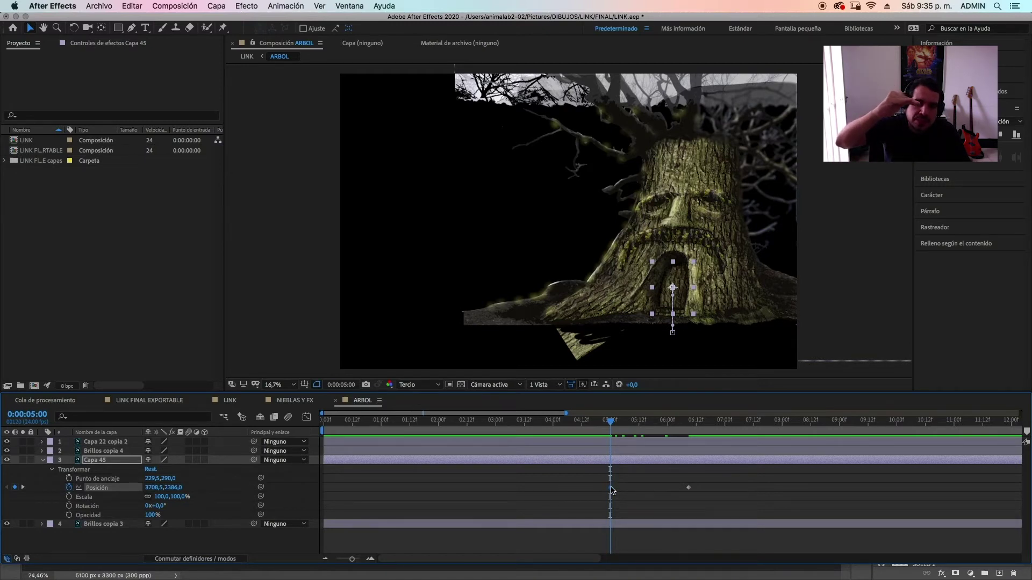
# - Apply Aceleración suave to Capa 45's first position keyframe and preview the door's movement
pyautogui.rightClick(611, 490)
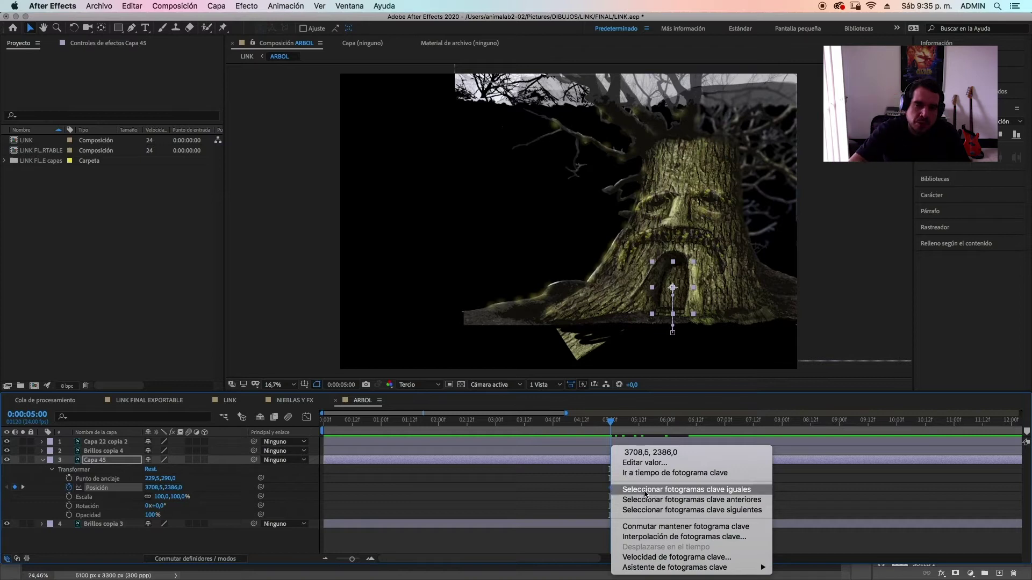
pyautogui.moveTo(662, 568)
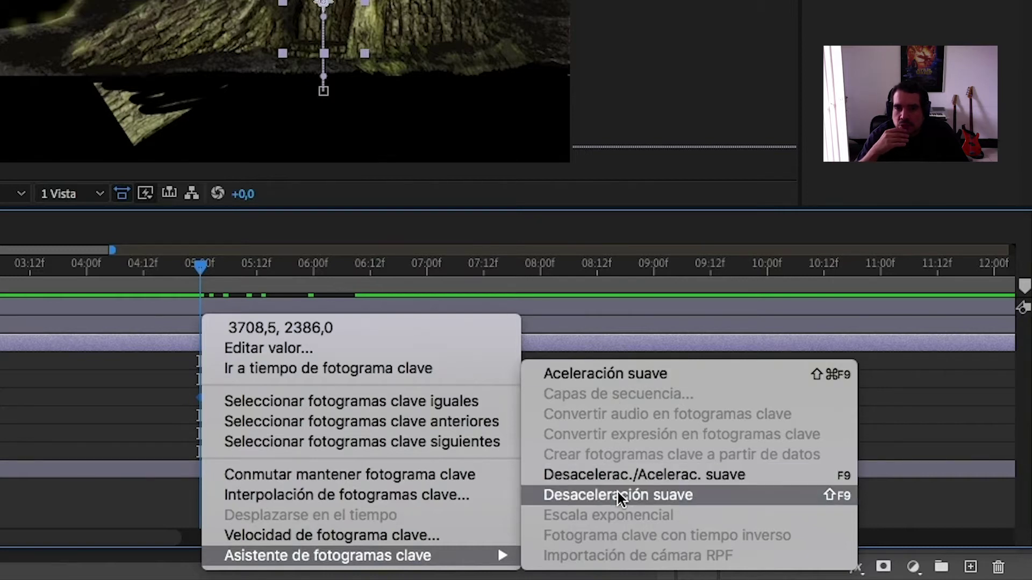
pyautogui.click(617, 379)
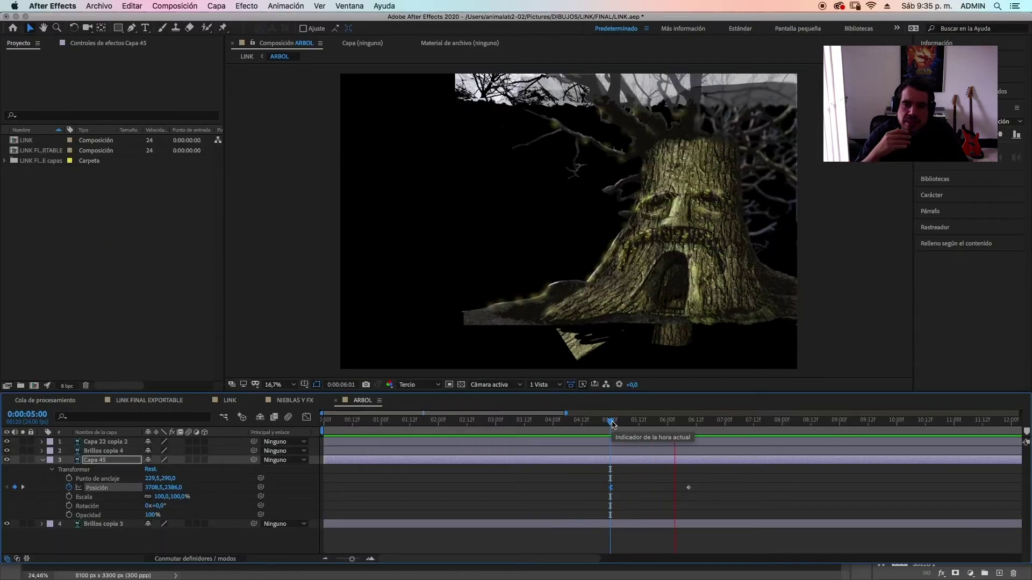
pyautogui.press('space')
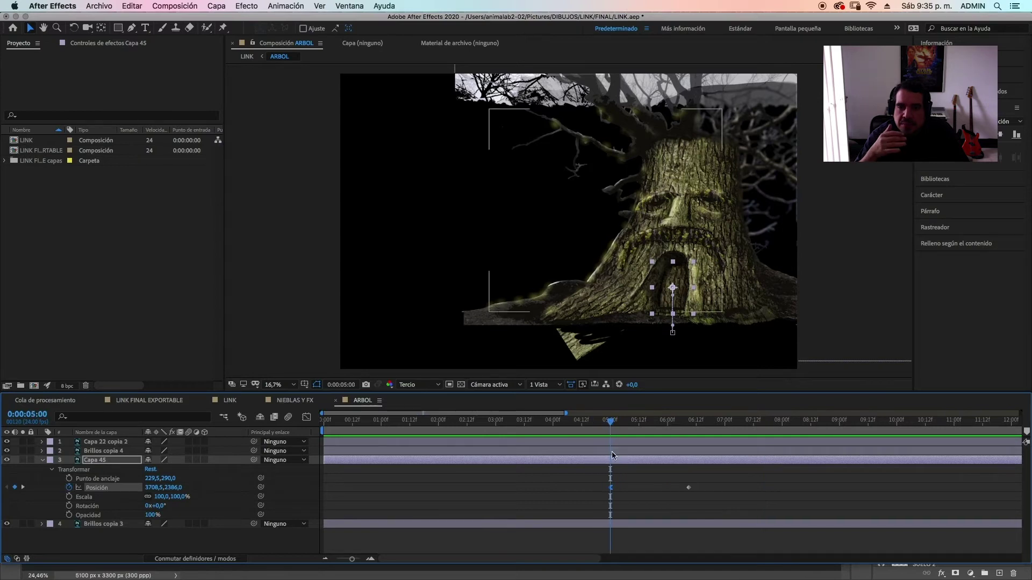
# - Try Desaceleración suave on Capa 45's first position keyframe, preview it, and undo that easing change
pyautogui.rightClick(611, 488)
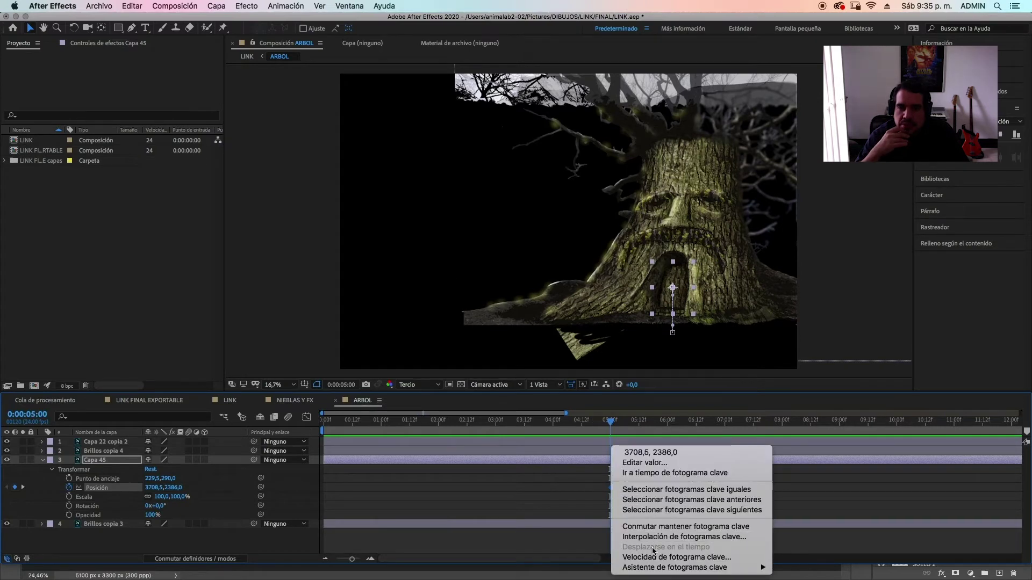
pyautogui.moveTo(658, 569)
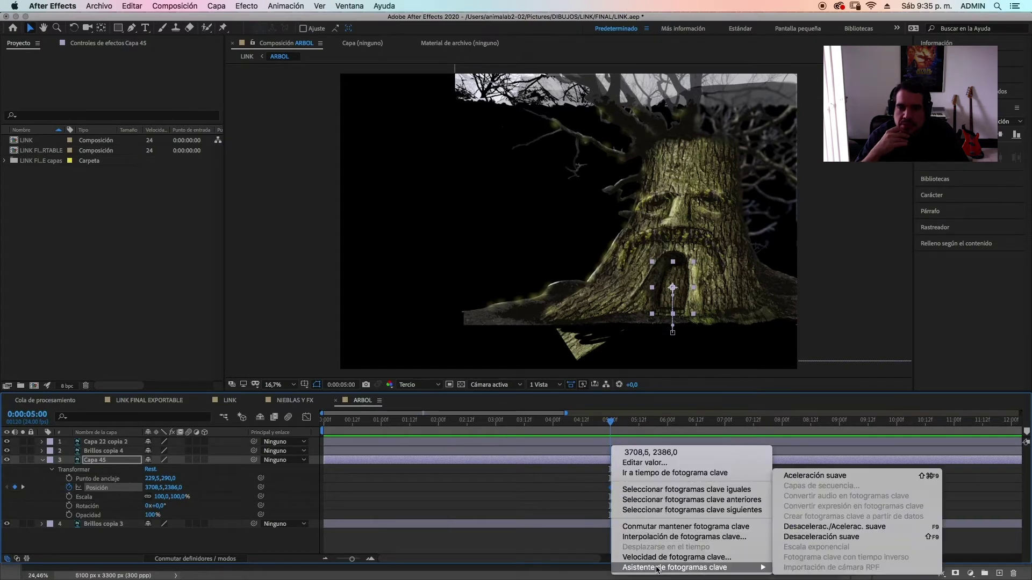
pyautogui.click(805, 538)
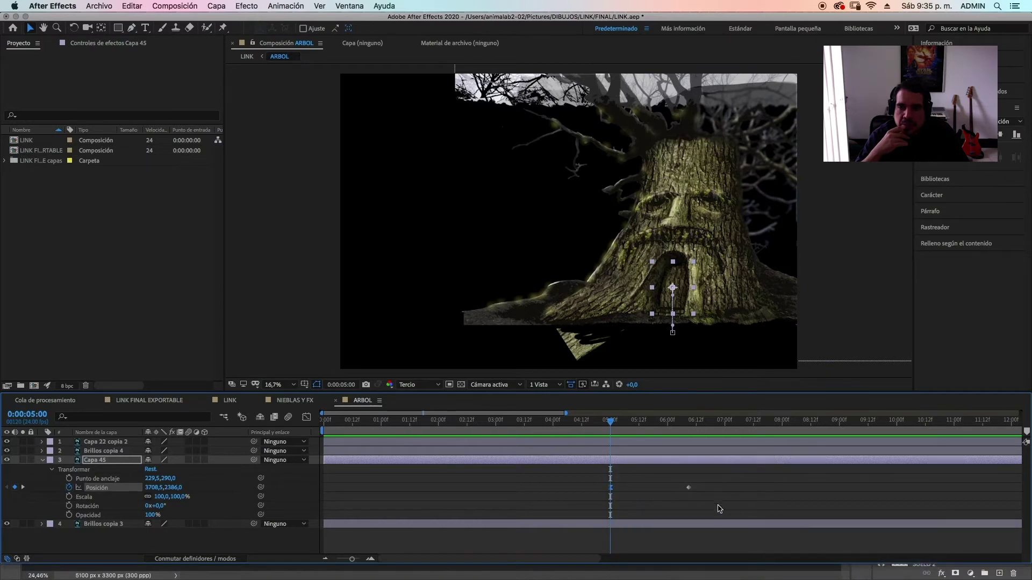
pyautogui.moveTo(610, 425); pyautogui.dragTo(598, 426)
pyautogui.press('space')
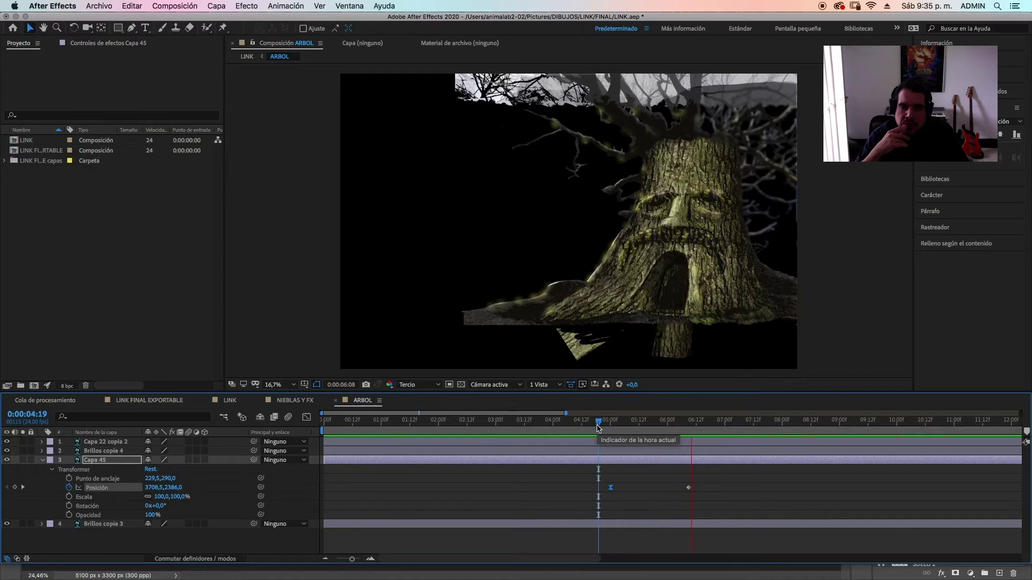
pyautogui.press('space')
pyautogui.press('j')
pyautogui.press('j')
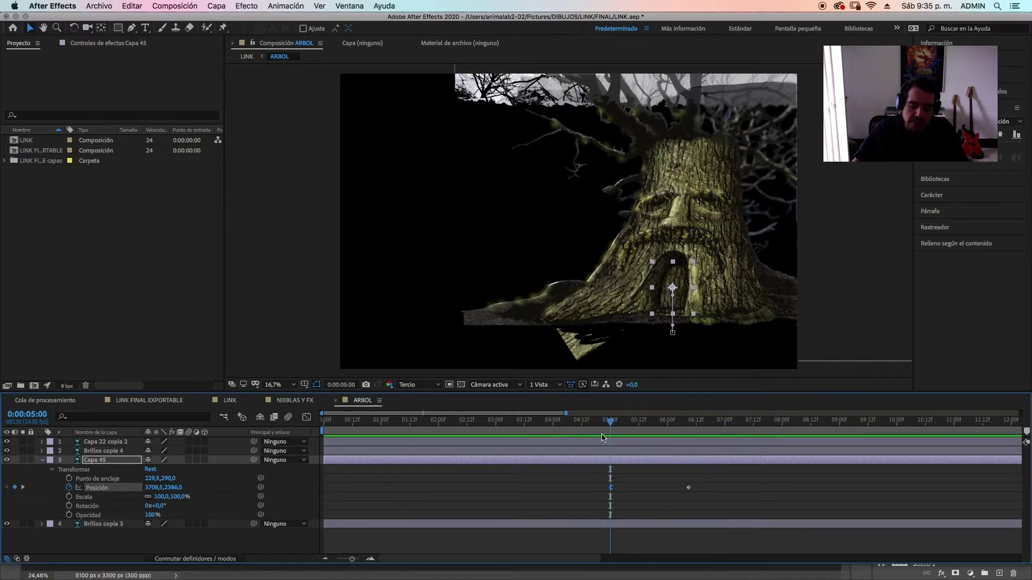
# - Slow the door's descent by moving Capa 45's second position keyframe to about 0:00:06:19, and preview it
pyautogui.press('space')
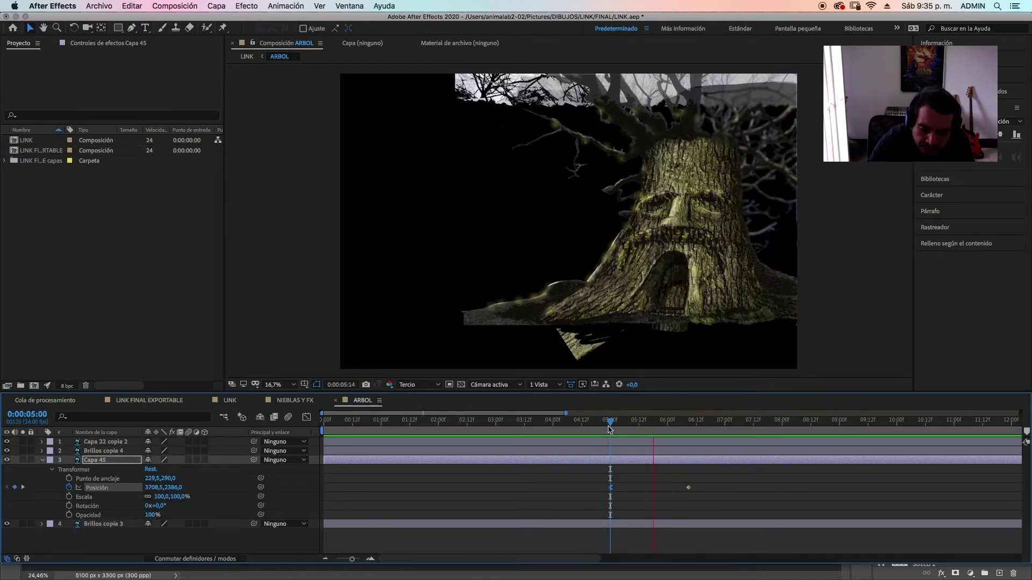
pyautogui.press('space')
pyautogui.moveTo(624, 427); pyautogui.dragTo(668, 437)
pyautogui.moveTo(689, 491); pyautogui.dragTo(711, 489)
pyautogui.click(611, 430)
pyautogui.moveTo(612, 430); pyautogui.dragTo(604, 430)
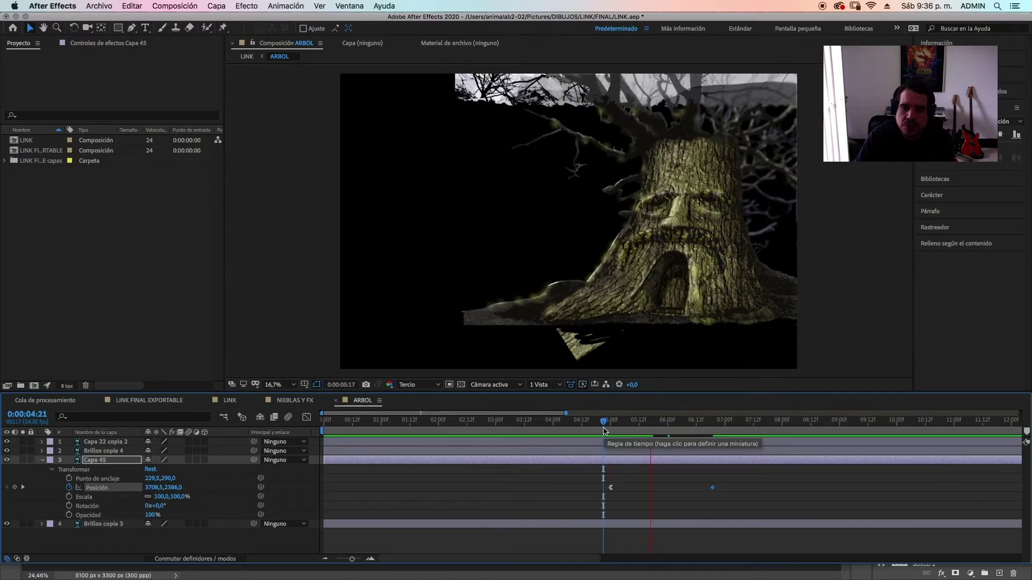
# - Examine Capa 45's position curve in the graph editor, then collapse and deselect the layer
pyautogui.moveTo(604, 429); pyautogui.dragTo(727, 430)
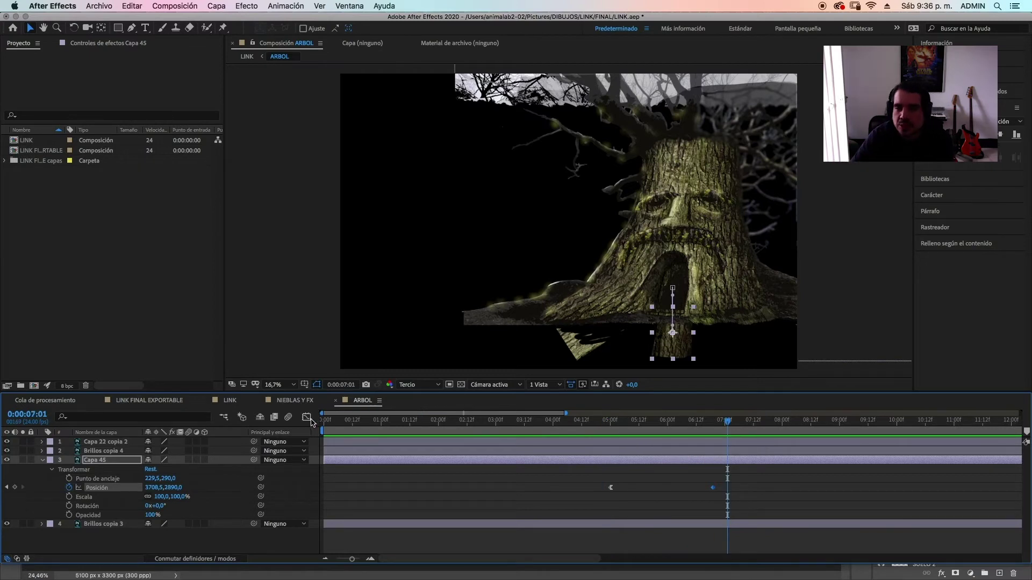
pyautogui.click(310, 420)
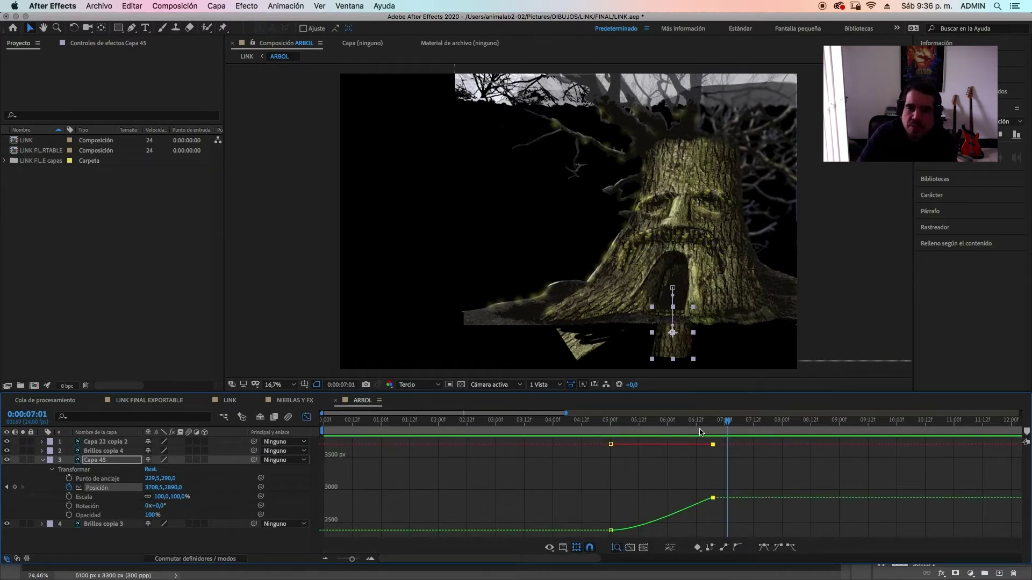
pyautogui.moveTo(695, 426); pyautogui.dragTo(720, 431)
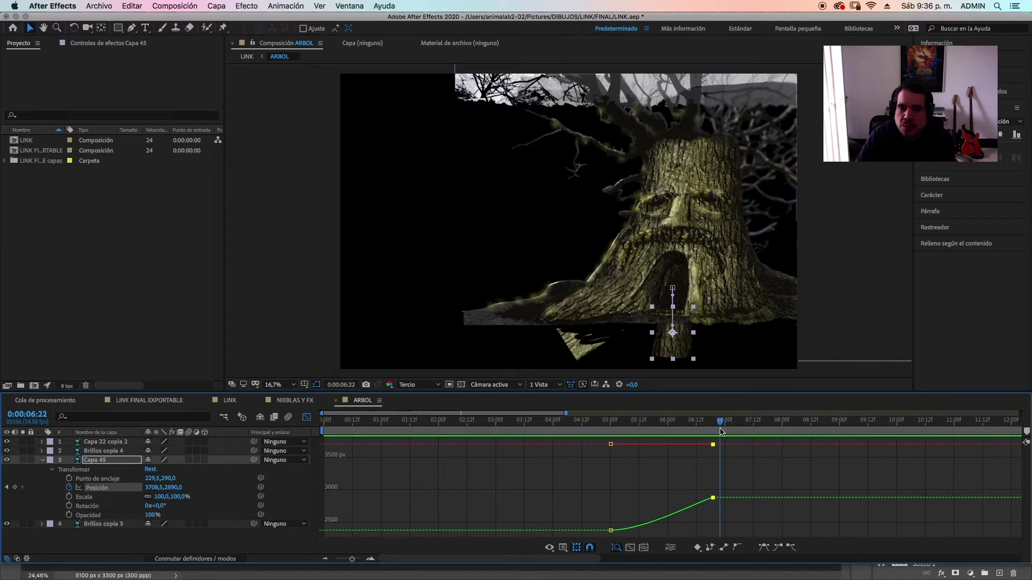
pyautogui.click(43, 460)
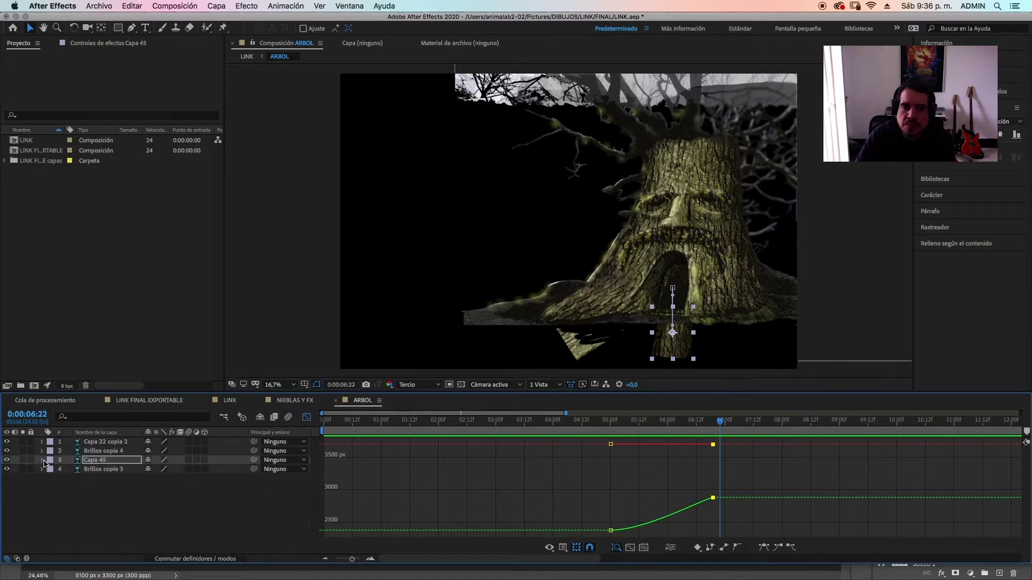
pyautogui.click(214, 484)
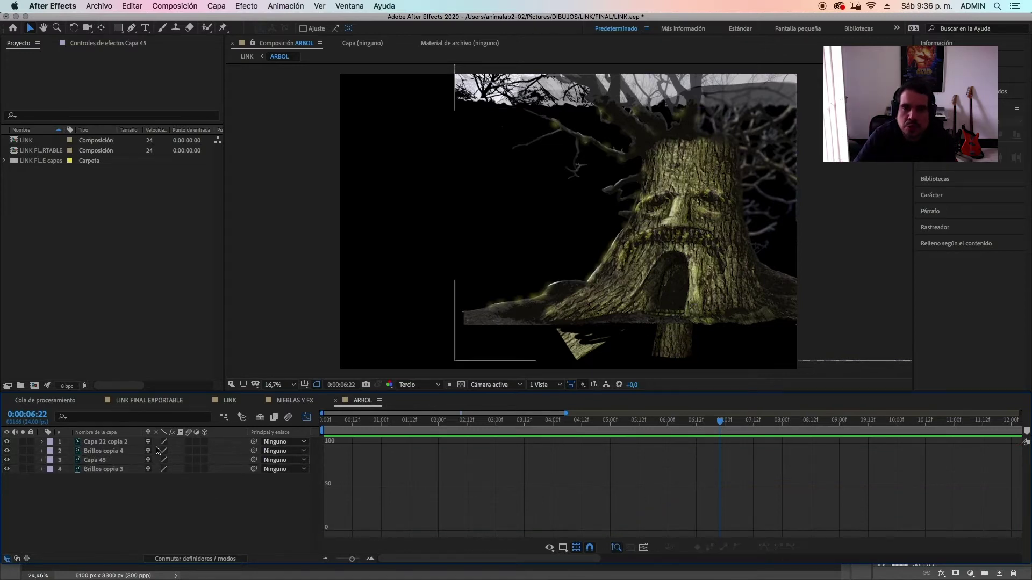
# - Preview the door's movement in the LINK composition from 0:00:03:12 and scrub back to 0:00:04:19
pyautogui.click(230, 400)
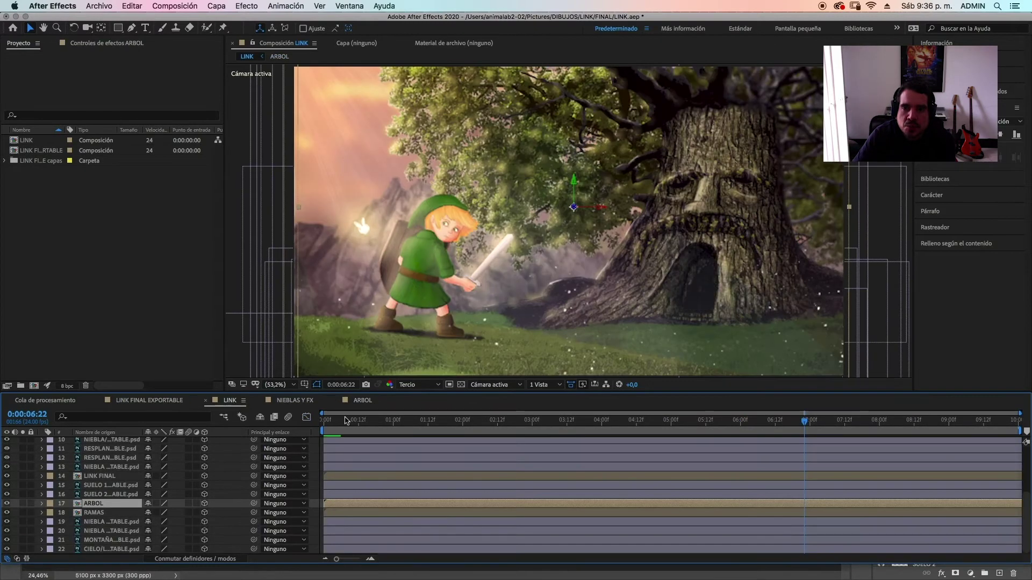
pyautogui.moveTo(725, 428); pyautogui.dragTo(567, 433)
pyautogui.press('space')
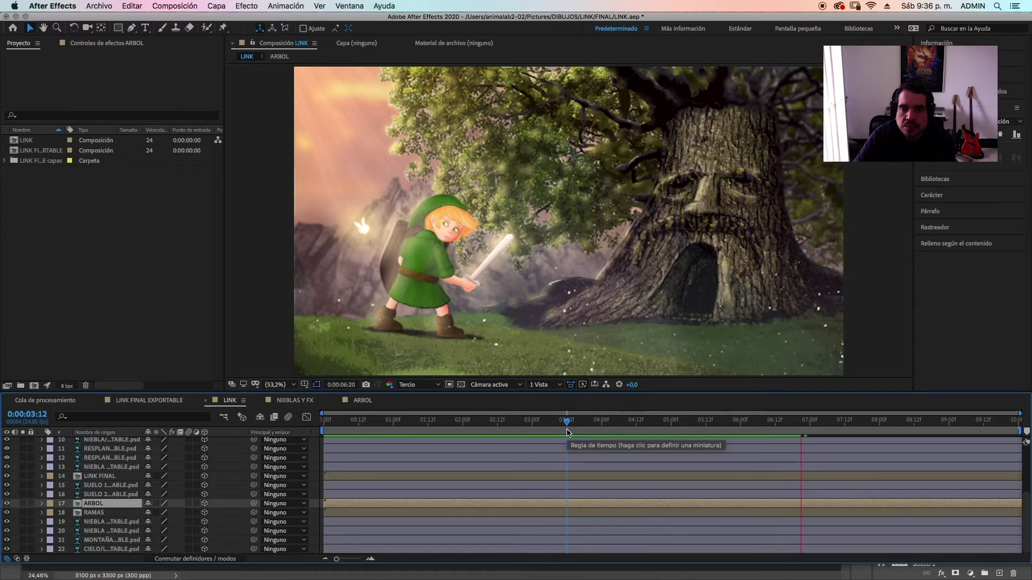
pyautogui.press('space')
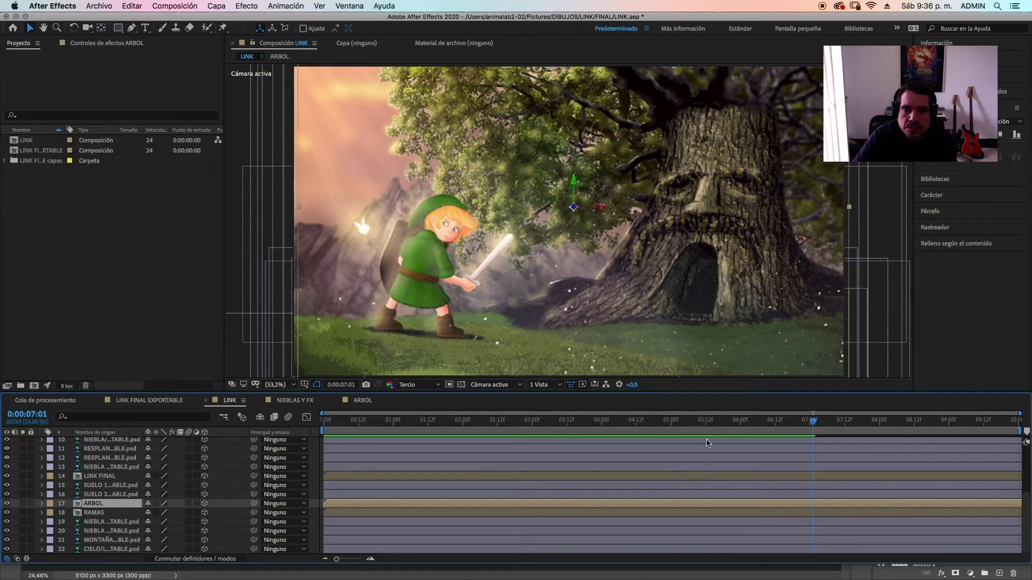
pyautogui.moveTo(775, 424); pyautogui.dragTo(658, 425)
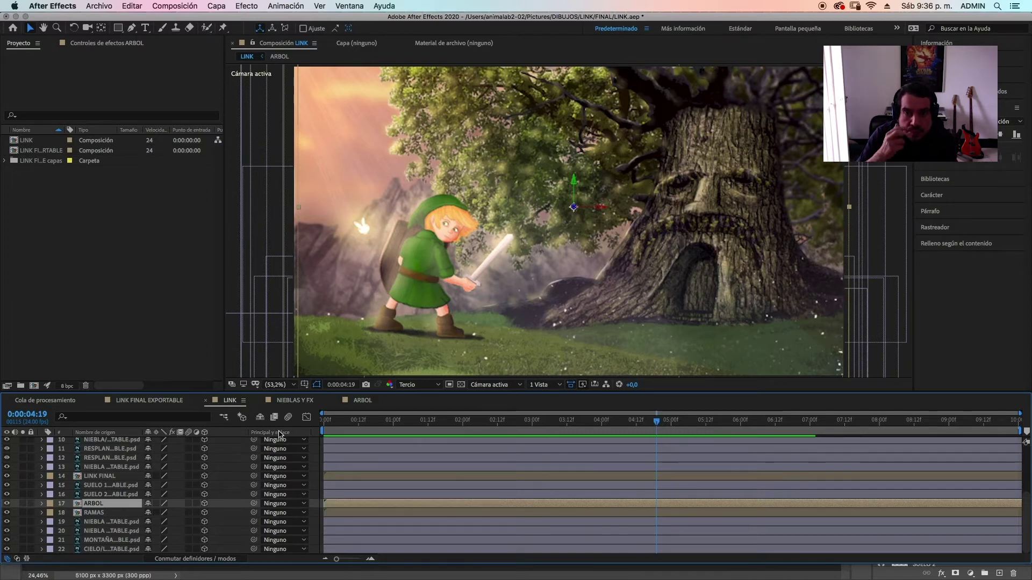
# - Enable motion blur for Capa 45 in ARBOL and check the door's movement in the LINK composition
pyautogui.click(350, 407)
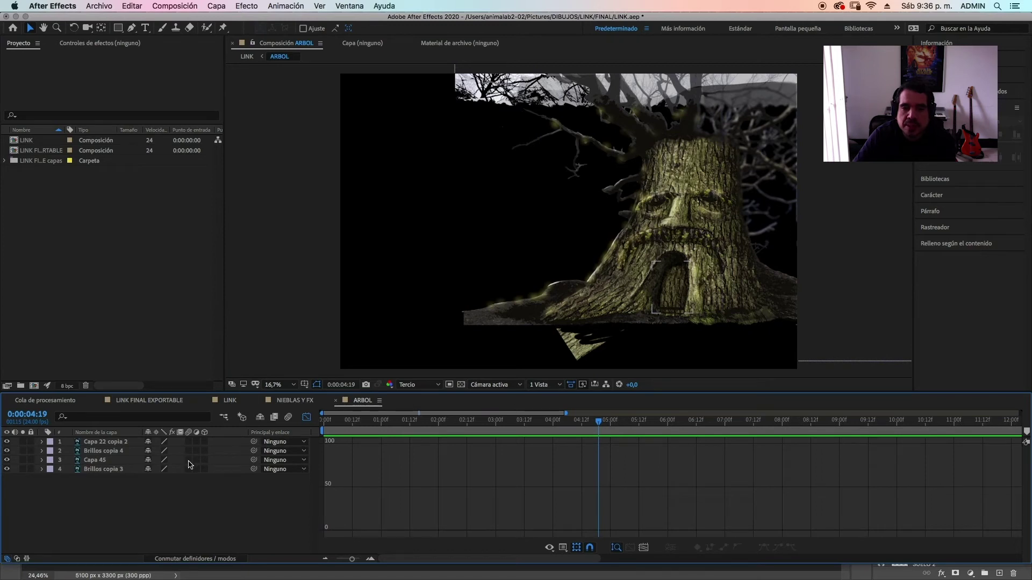
pyautogui.click(189, 461)
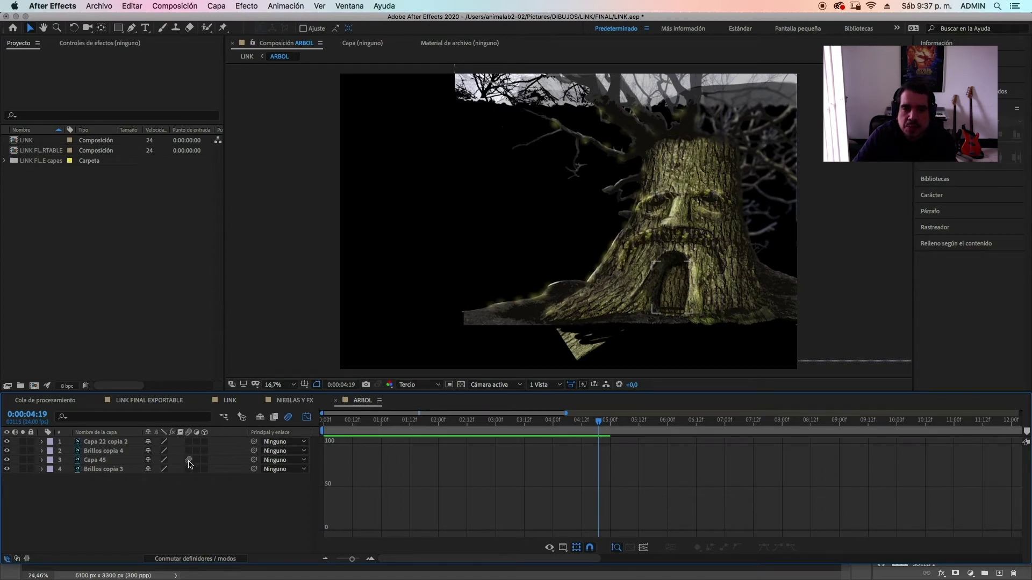
pyautogui.moveTo(604, 427); pyautogui.dragTo(701, 428)
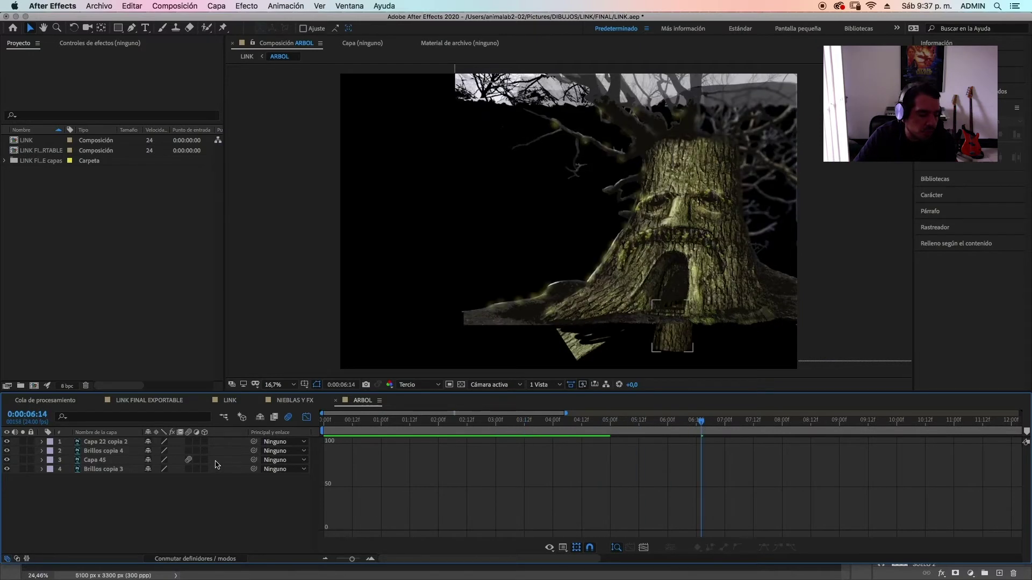
pyautogui.click(230, 400)
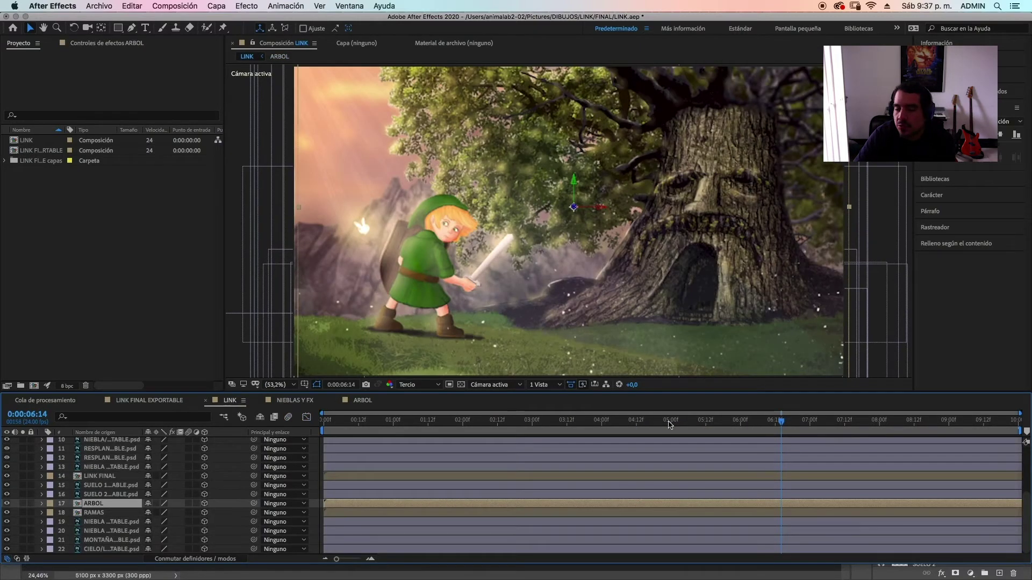
pyautogui.moveTo(761, 426); pyautogui.dragTo(810, 428)
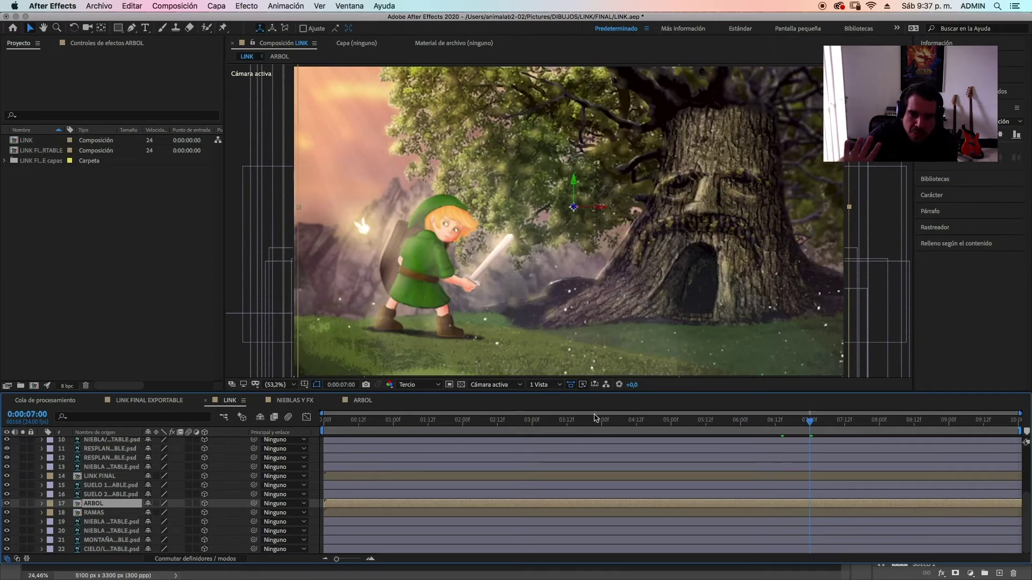
# - Open the RAMAS precomposition from the LINK composition and go to 0:00:00:00
pyautogui.moveTo(777, 425); pyautogui.dragTo(539, 427)
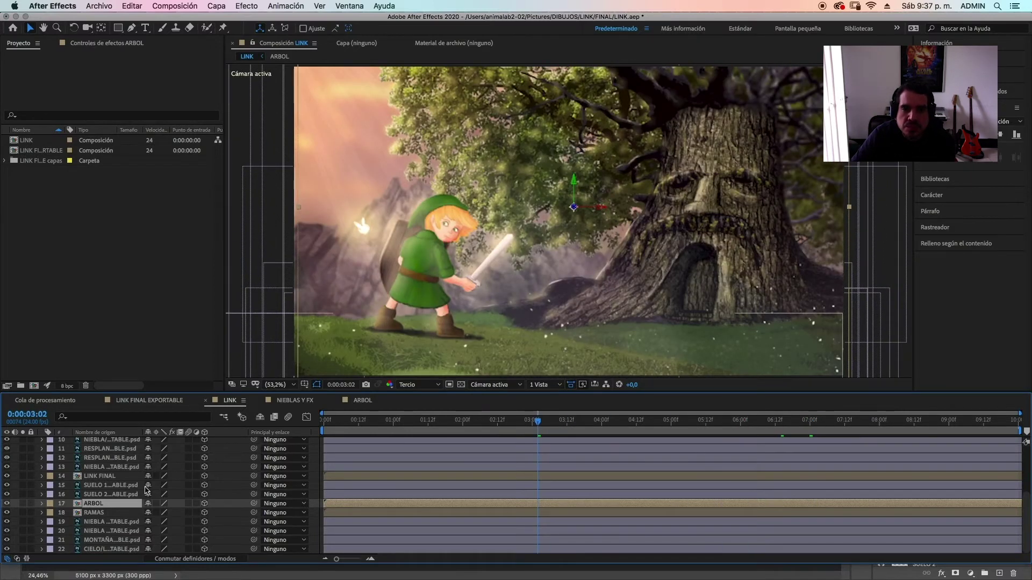
pyautogui.click(108, 513)
pyautogui.doubleClick(106, 515)
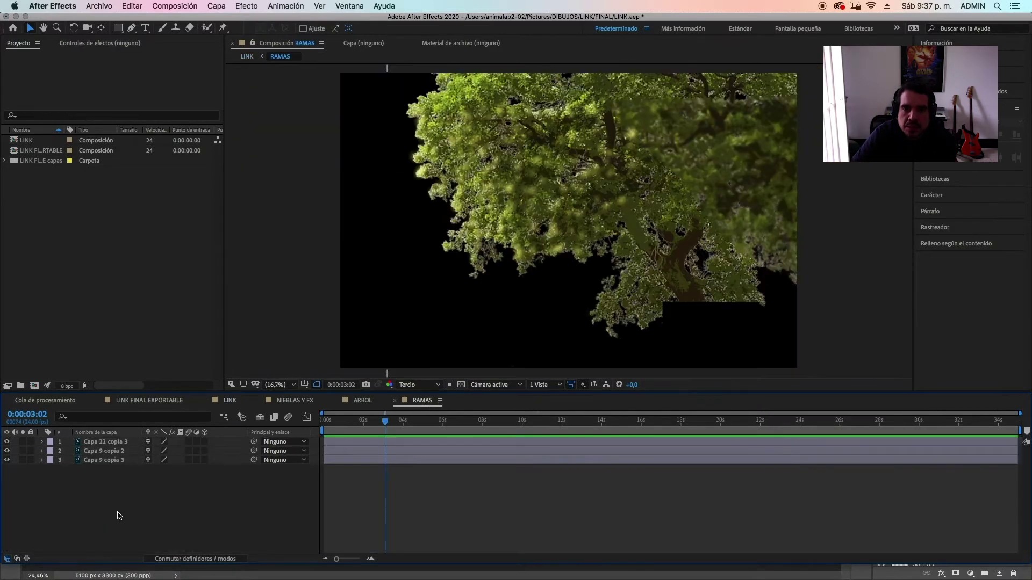
pyautogui.moveTo(379, 423); pyautogui.dragTo(321, 424)
# - Toggle the visibility of Capa 9 copia 3 and Capa 9 copia 2 to examine which foliage each contains
pyautogui.click(113, 451)
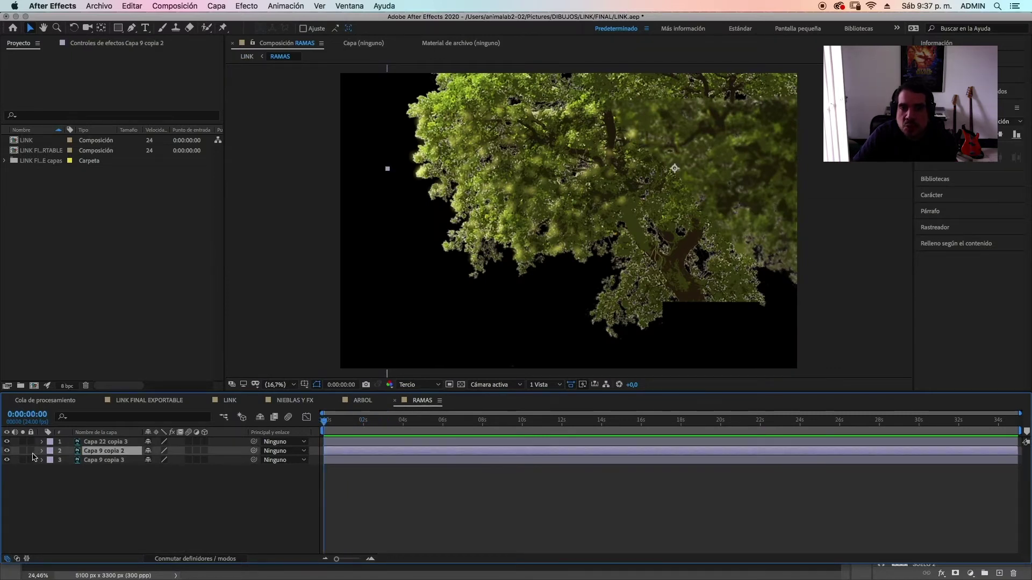
pyautogui.click(7, 460)
pyautogui.click(7, 461)
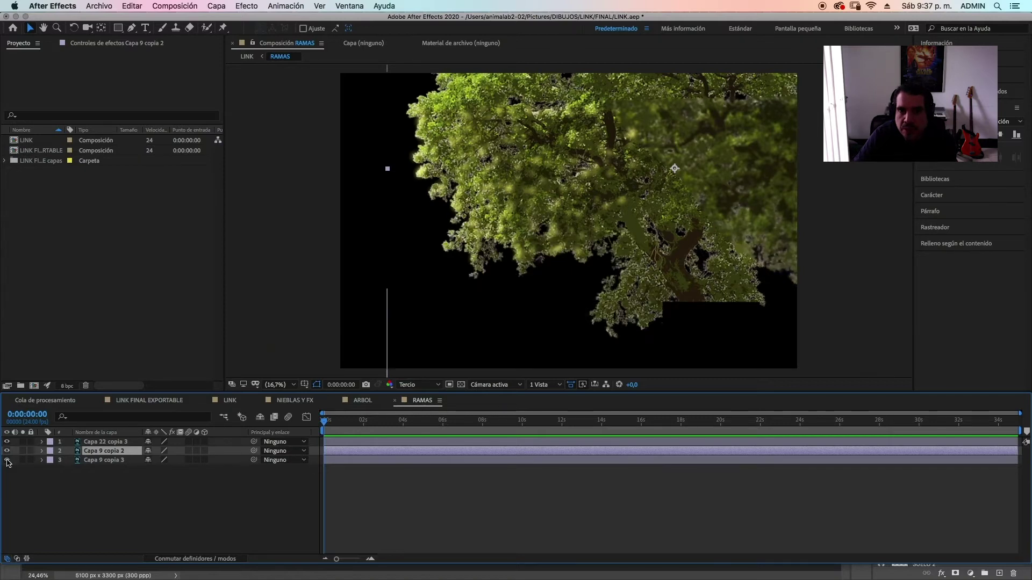
pyautogui.click(112, 471)
pyautogui.click(111, 452)
pyautogui.click(7, 452)
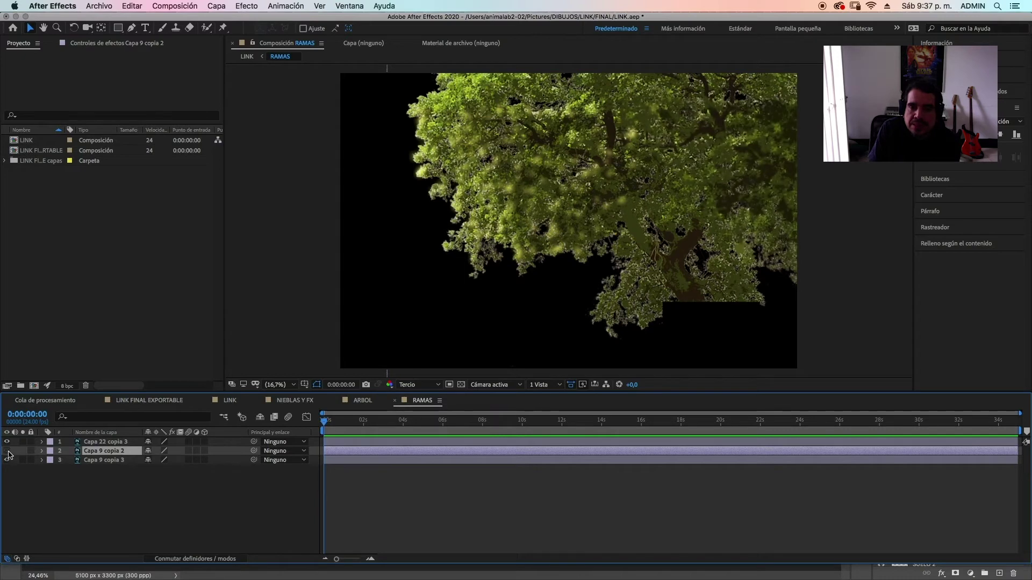
pyautogui.click(8, 452)
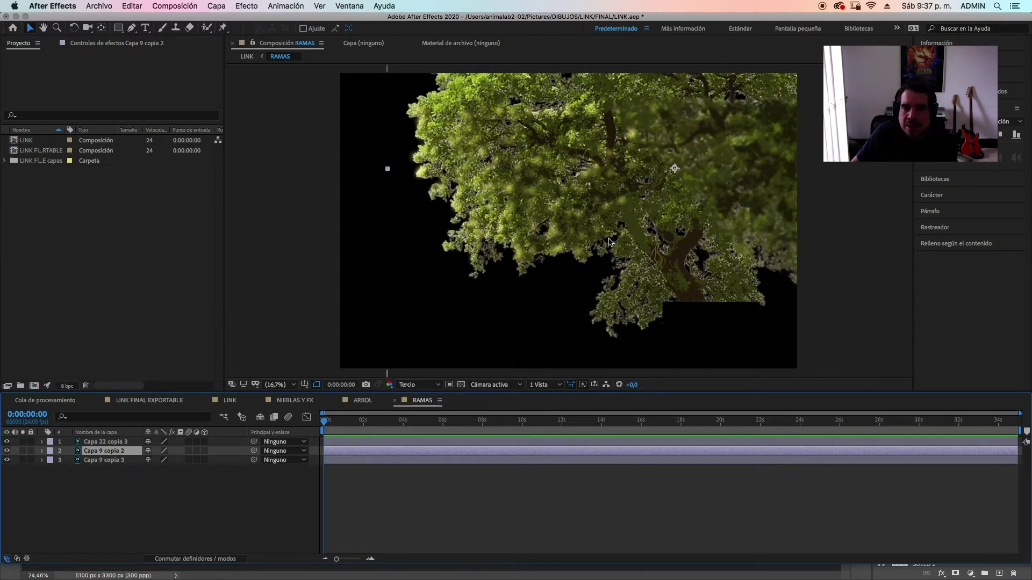
# - Place four puppet position pins across the foliage of Capa 9 copia 2: two in the left half, one at upper centre, one near the trunk
pyautogui.scroll(-2, 609, 241)
pyautogui.scroll(2, 608, 242)
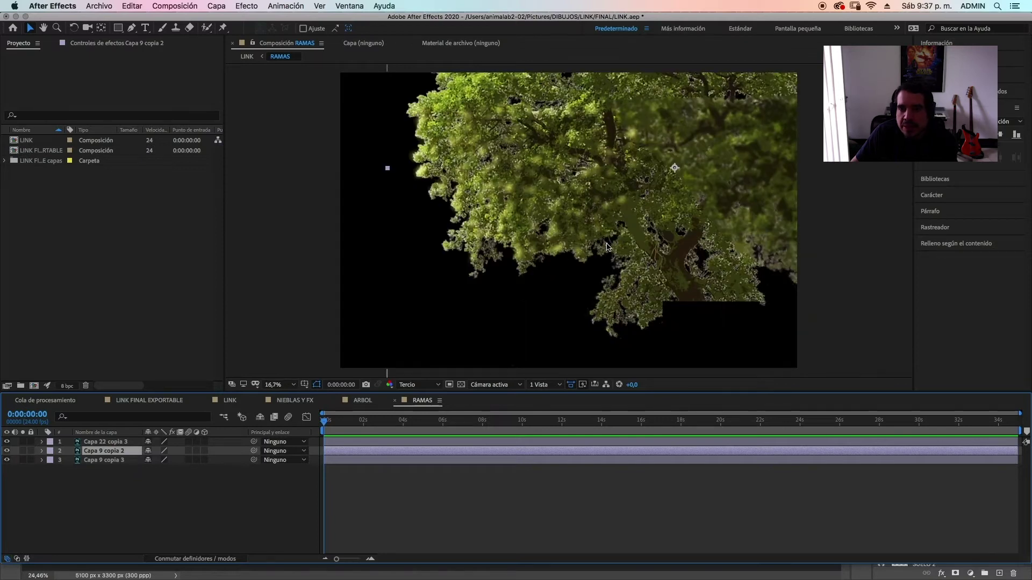
pyautogui.click(223, 28)
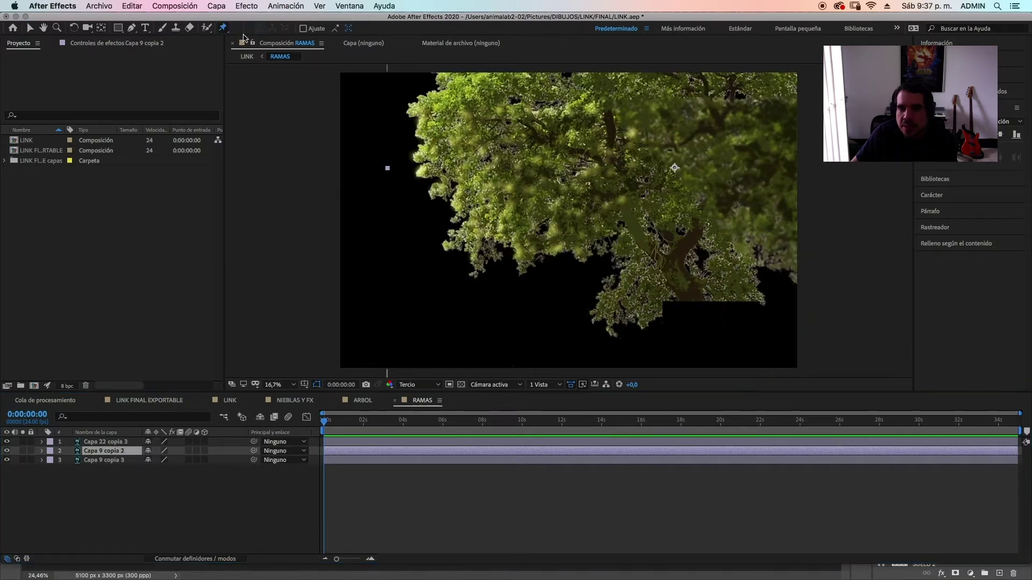
pyautogui.click(468, 145)
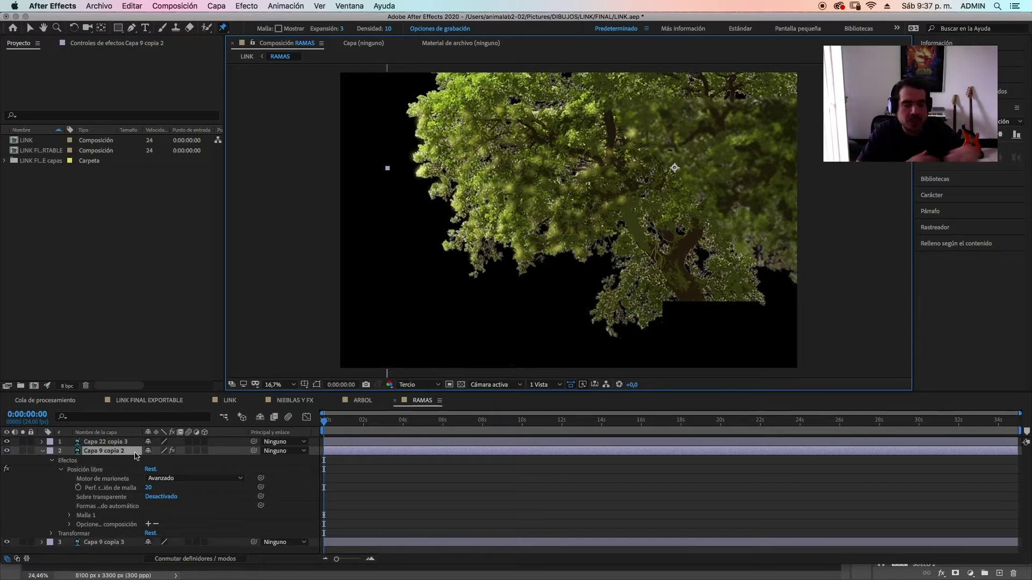
pyautogui.click(86, 471)
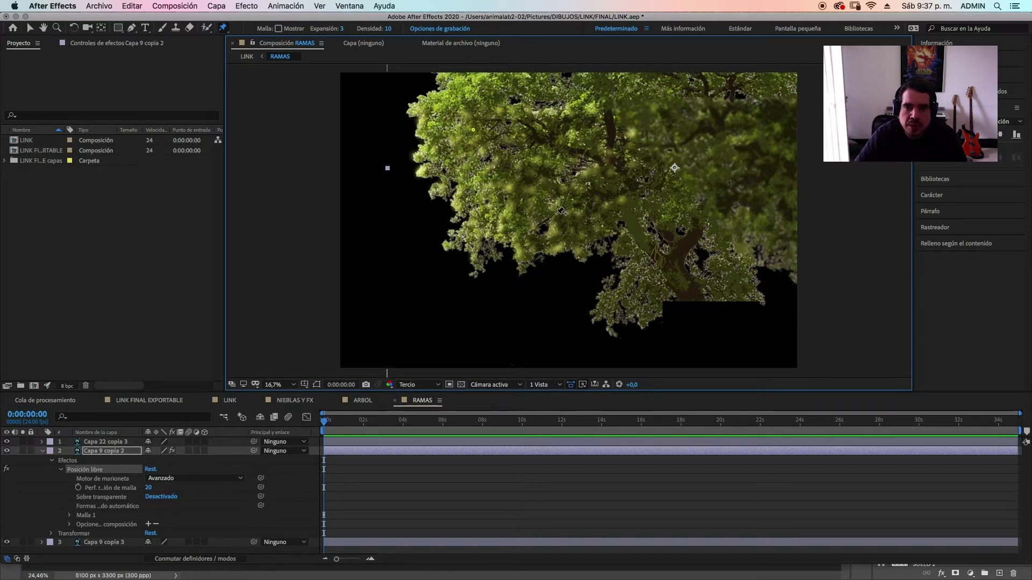
pyautogui.click(558, 214)
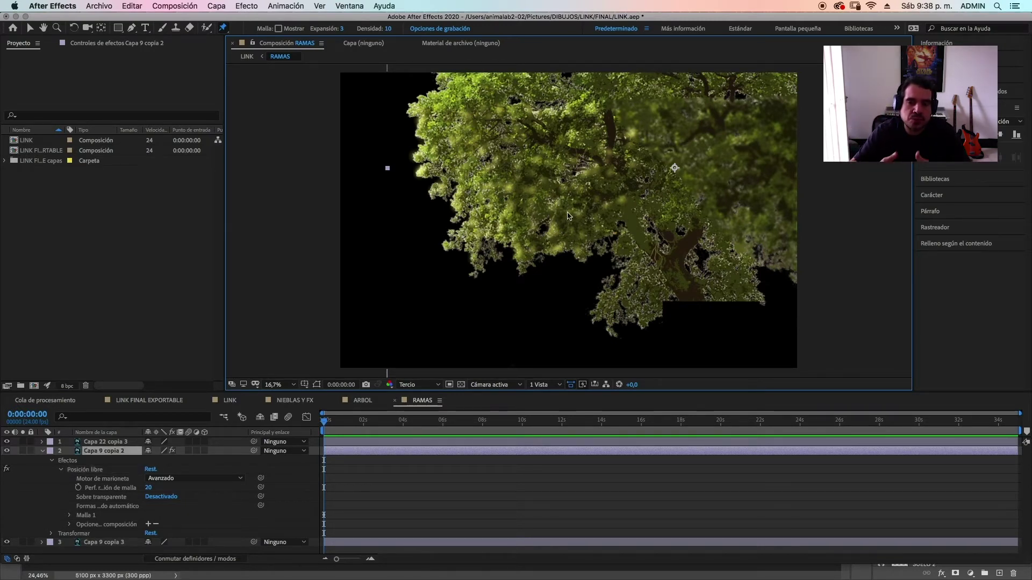
pyautogui.click(570, 216)
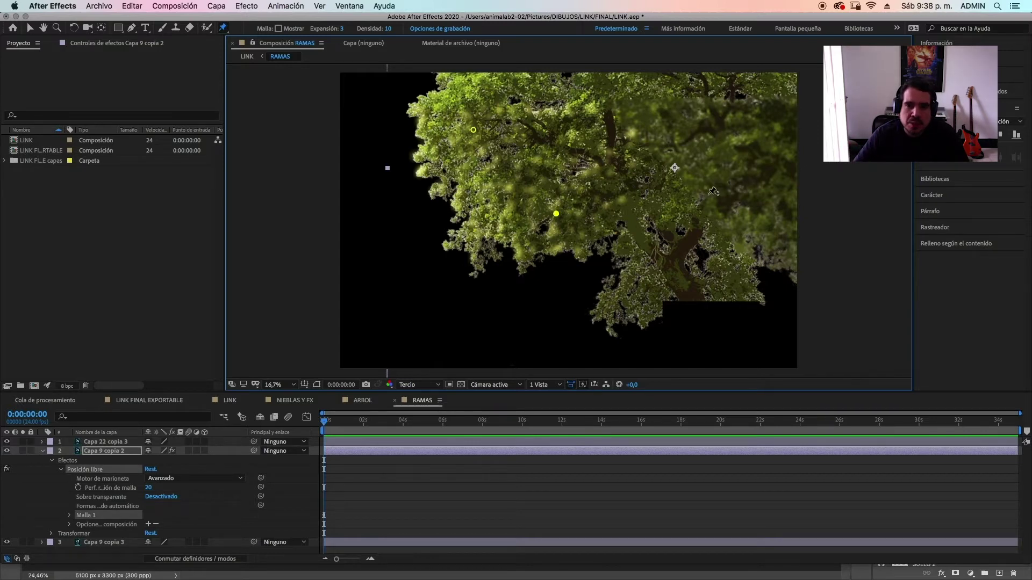
pyautogui.click(615, 97)
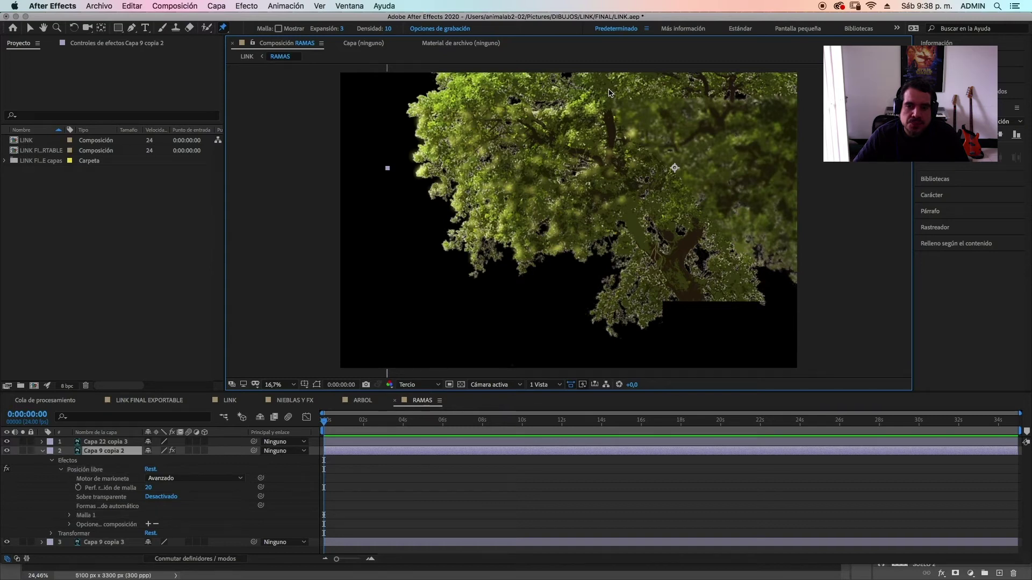
pyautogui.click(609, 90)
pyautogui.click(609, 92)
pyautogui.click(610, 92)
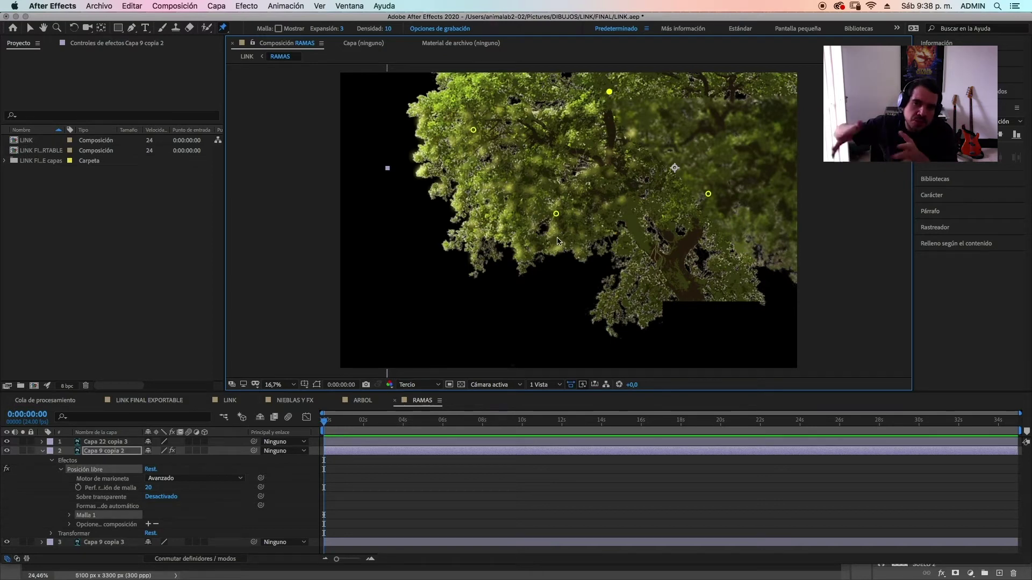
# - Expand Malla 1's deformation in Capa 9 copia 2 to show the position keyframes of all four puppet pins
pyautogui.click(556, 214)
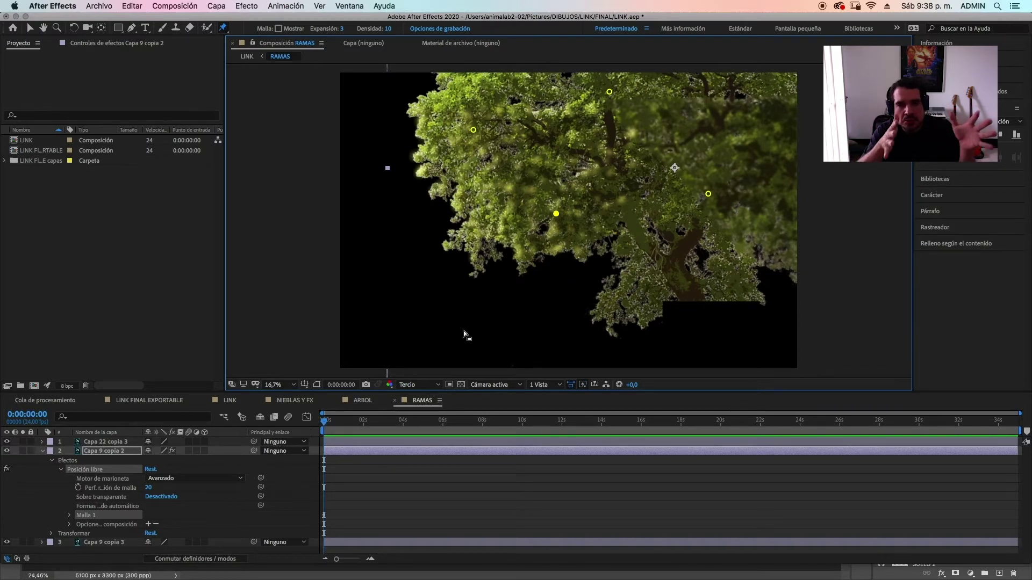
pyautogui.click(70, 515)
pyautogui.scroll(-2, 160, 514)
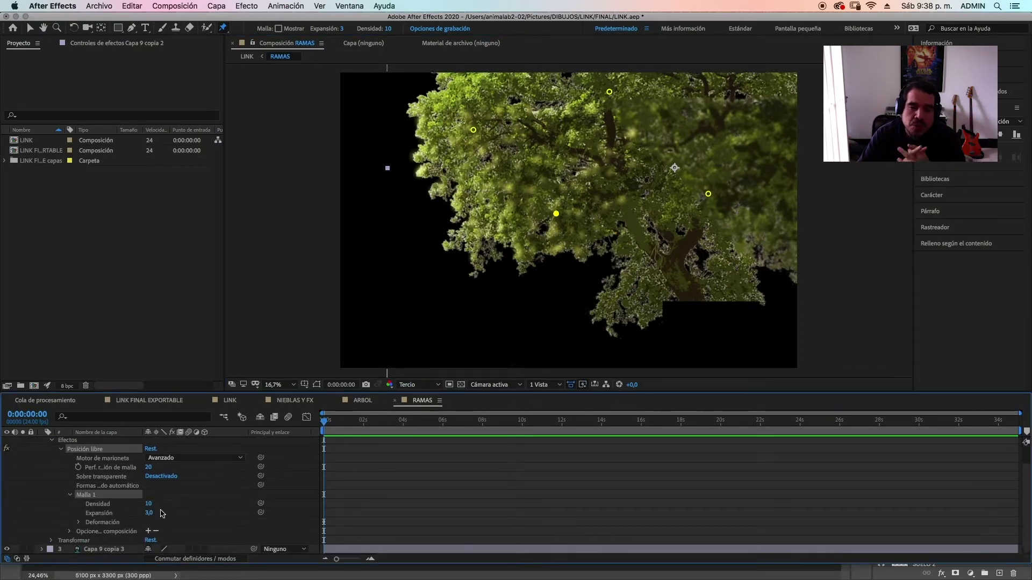
pyautogui.click(81, 524)
pyautogui.scroll(-4, 182, 521)
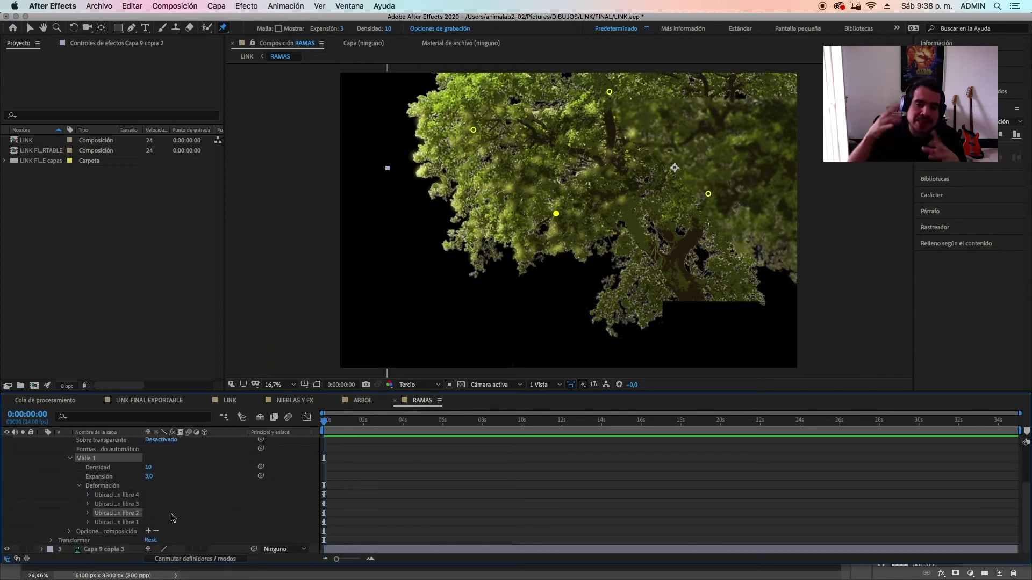
pyautogui.click(87, 495)
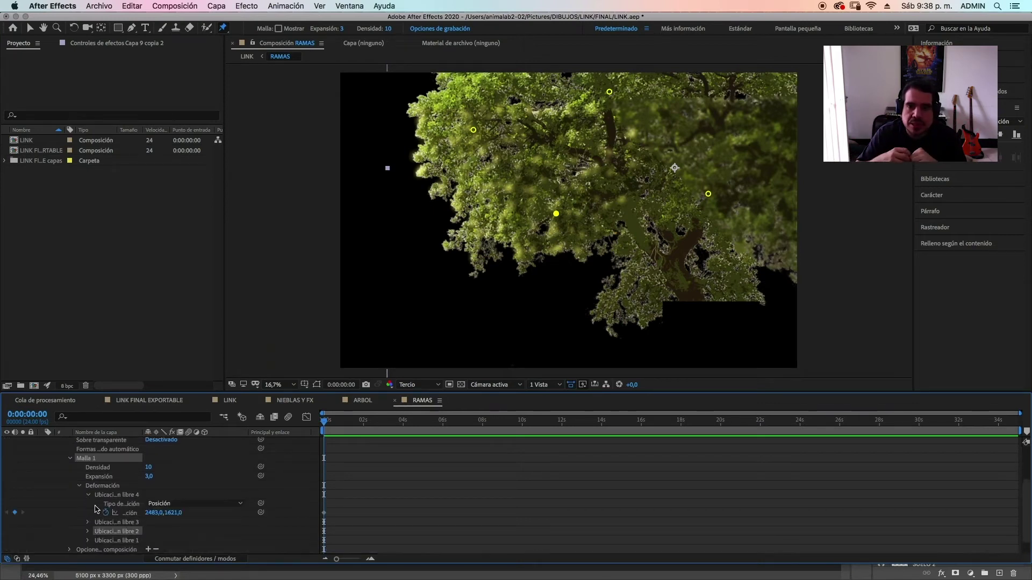
pyautogui.scroll(-2, 145, 510)
pyautogui.click(88, 504)
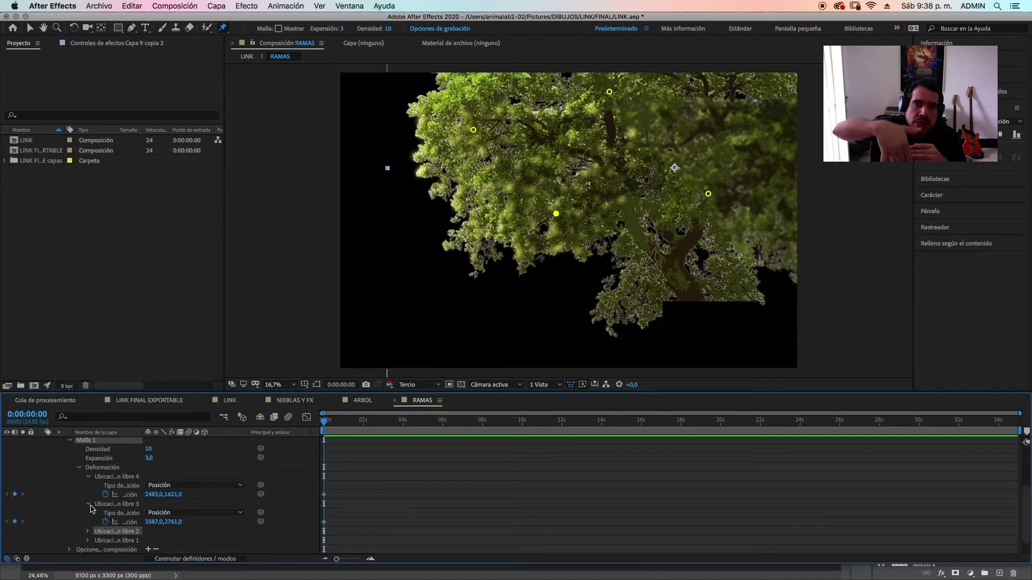
pyautogui.click(88, 532)
pyautogui.scroll(-3, 96, 526)
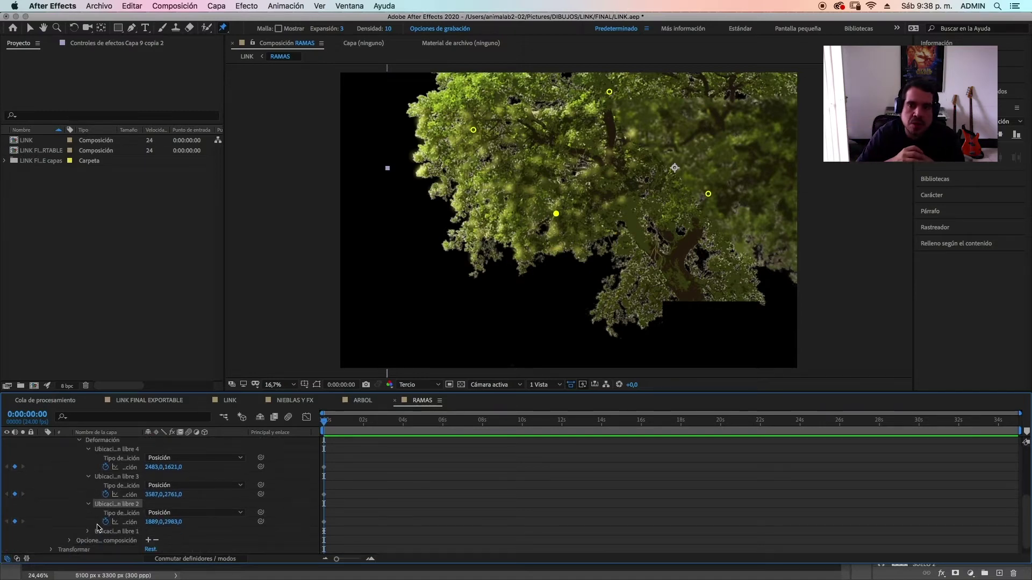
pyautogui.click(89, 532)
# - At 0:00:04:00, keyframe puppet pins 1 to 4 at about (989, 2023), (1871, 2977), (3593, 2743) and (2495, 1609)
pyautogui.moveTo(391, 428); pyautogui.dragTo(403, 427)
pyautogui.moveTo(556, 214); pyautogui.dragTo(556, 215)
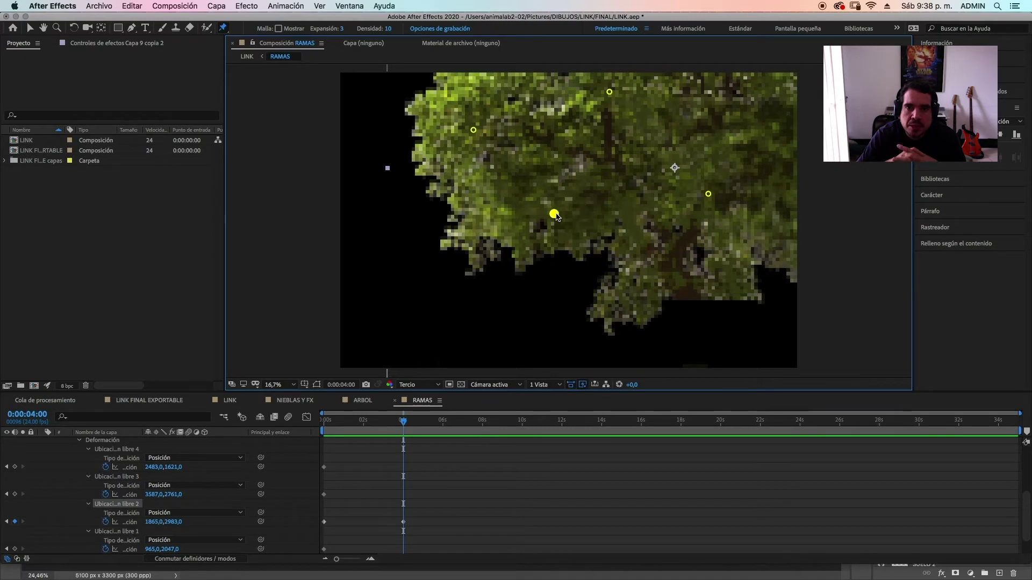
pyautogui.moveTo(472, 134); pyautogui.dragTo(476, 132)
pyautogui.click(474, 131)
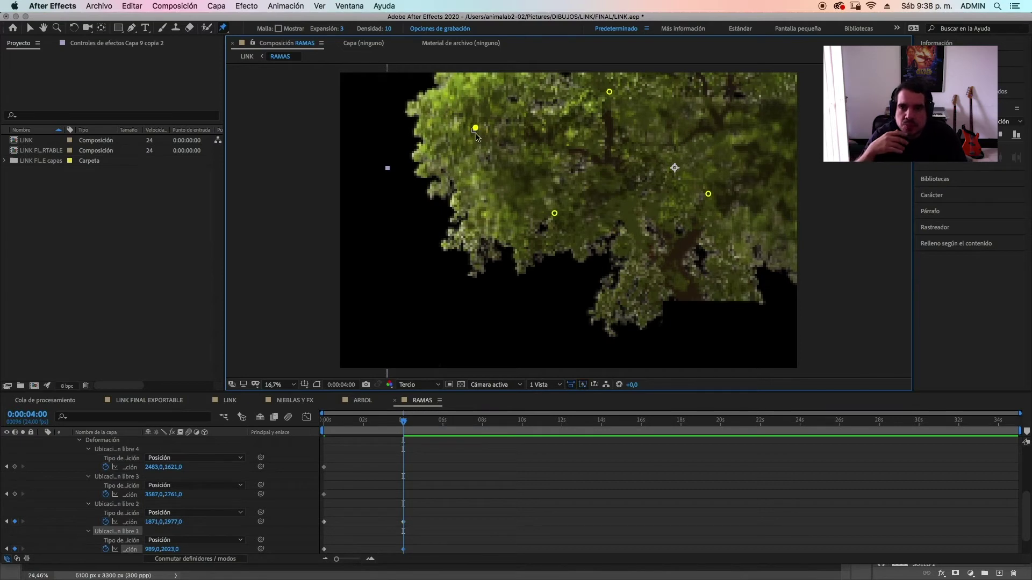
pyautogui.moveTo(611, 95); pyautogui.dragTo(612, 93)
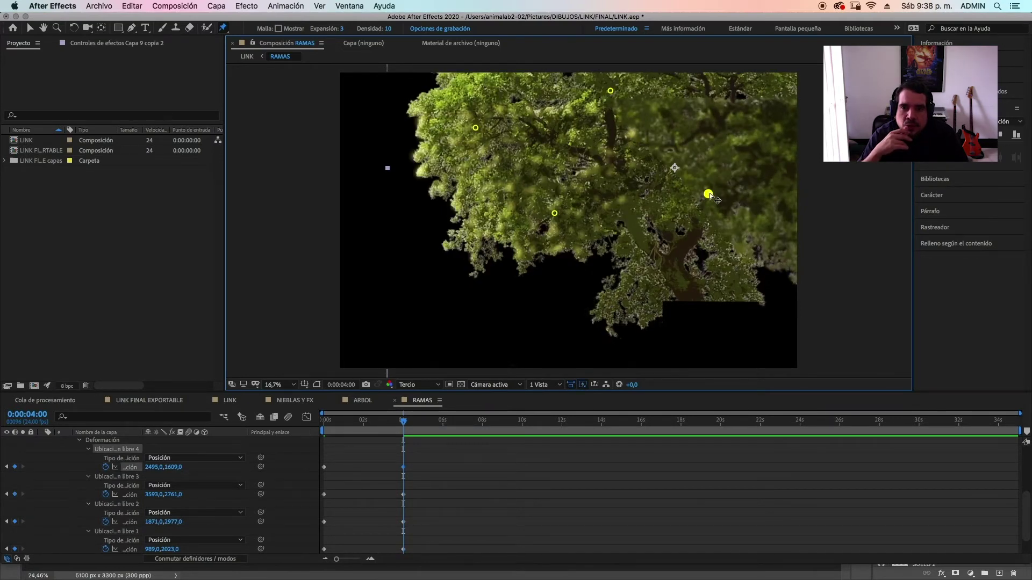
pyautogui.moveTo(709, 195); pyautogui.dragTo(711, 194)
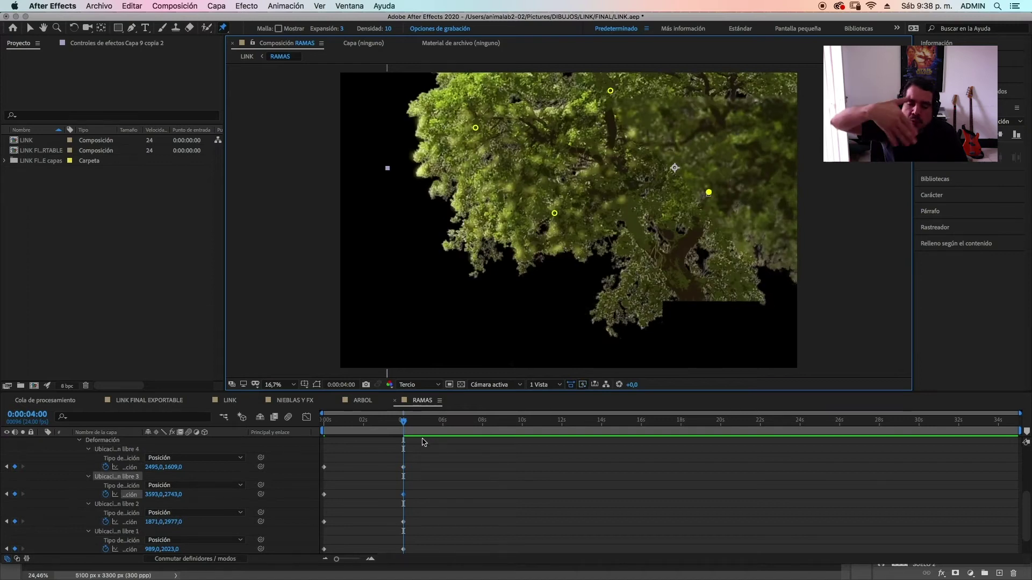
# - At 0:00:08:00, keyframe puppet pins 1 to 4 at about (989, 2023), (1865, 2989), (3611, 2749) and (2495, 1591)
pyautogui.moveTo(487, 427); pyautogui.dragTo(482, 427)
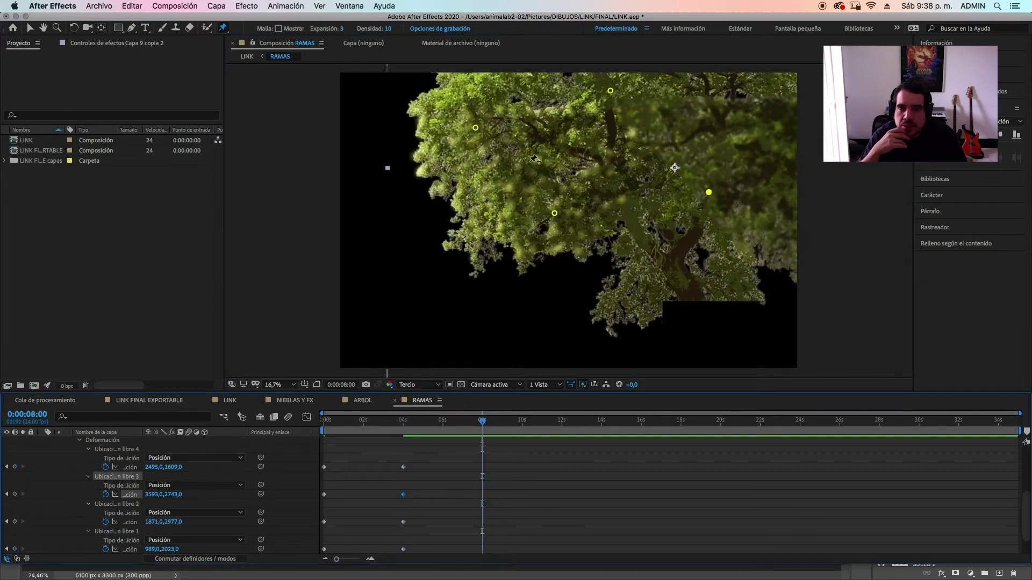
pyautogui.moveTo(480, 132); pyautogui.dragTo(479, 133)
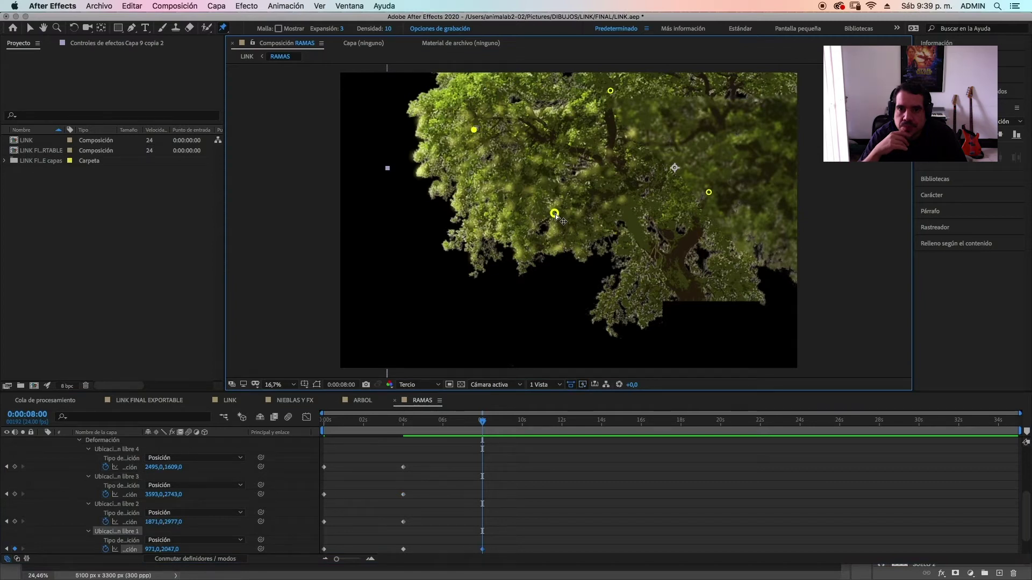
pyautogui.click(474, 130)
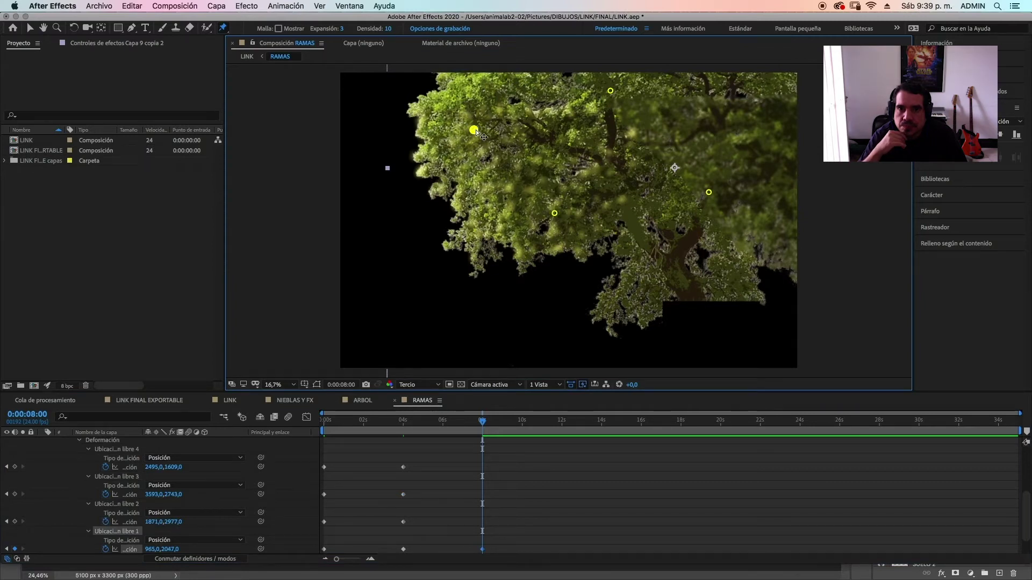
pyautogui.moveTo(475, 130); pyautogui.dragTo(477, 131)
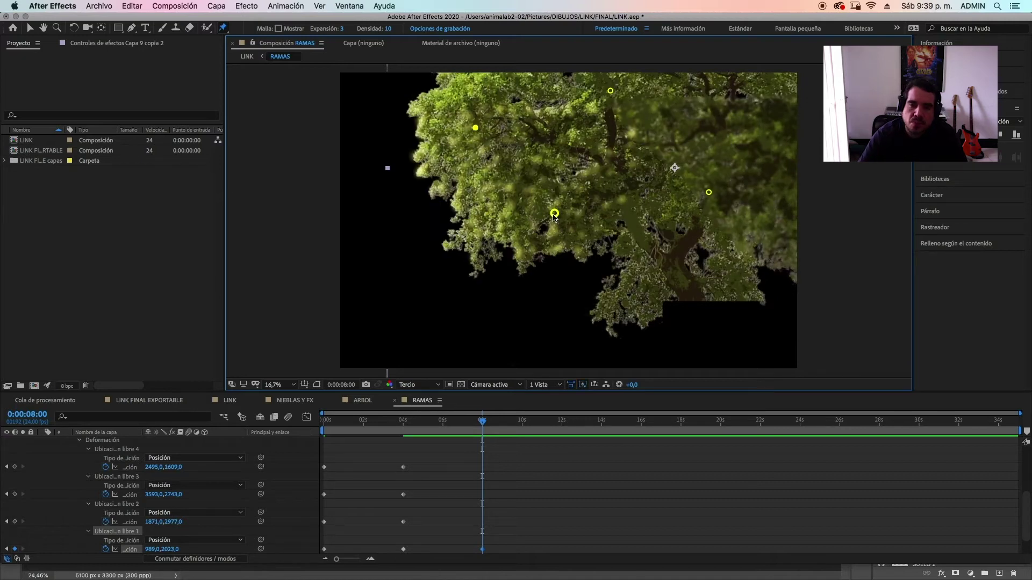
pyautogui.moveTo(554, 213); pyautogui.dragTo(554, 215)
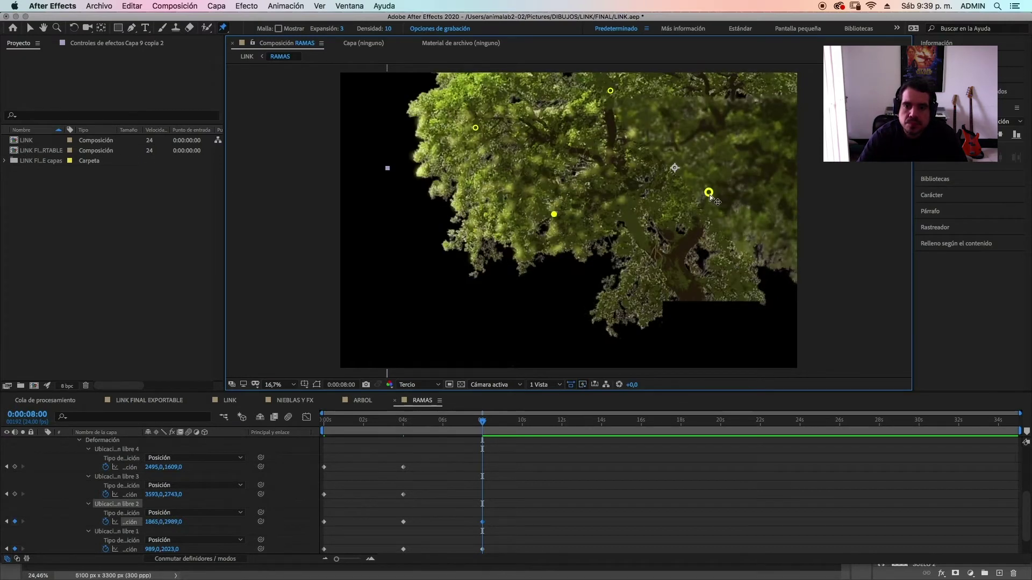
pyautogui.moveTo(710, 196); pyautogui.dragTo(710, 196)
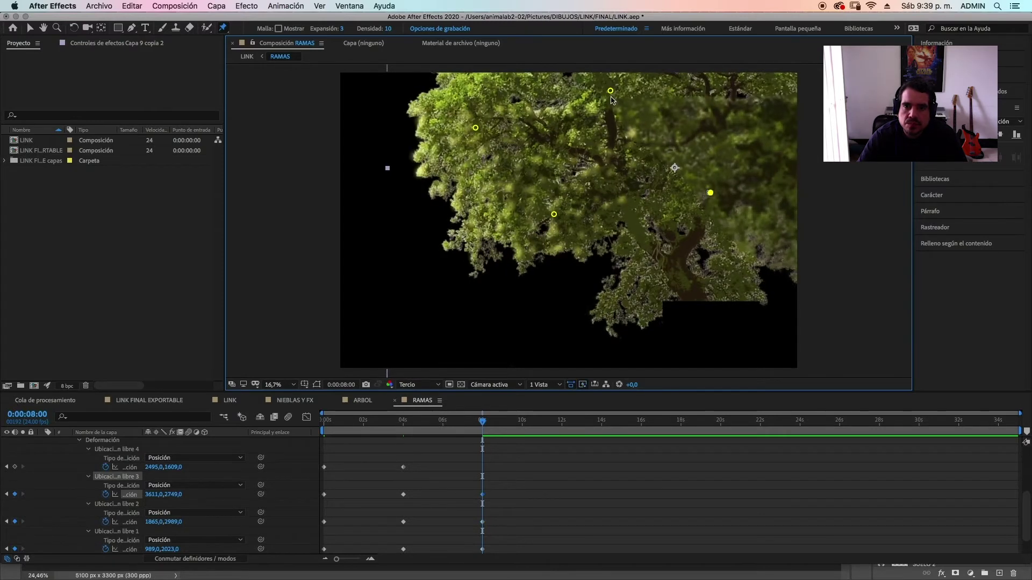
pyautogui.moveTo(610, 96); pyautogui.dragTo(611, 94)
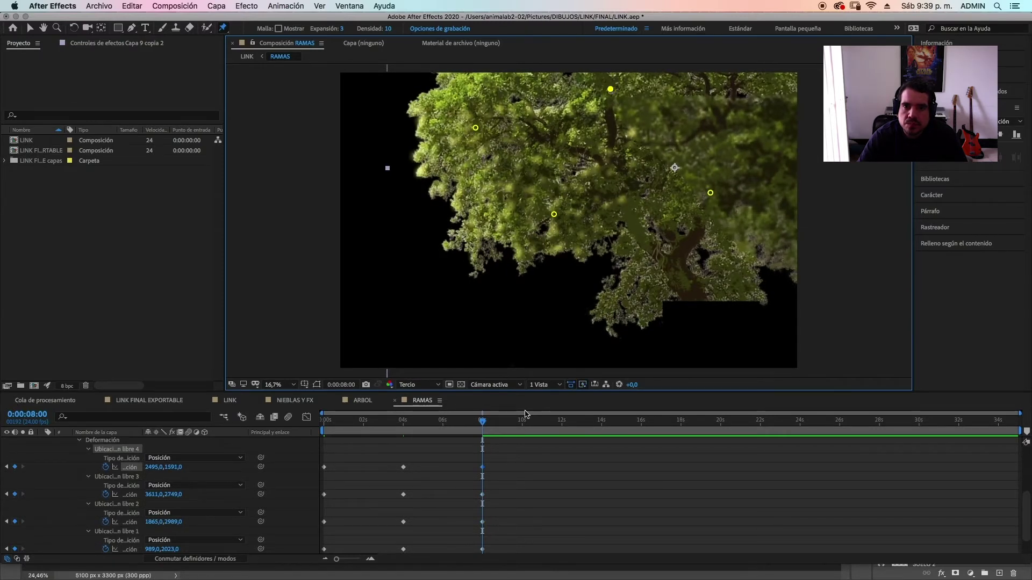
# - At 0:00:10:12, keyframe puppet pins 1 to 4 at about (971, 2023), (1847, 2989), (3593, 2749) and (2483, 1603)
pyautogui.moveTo(534, 423); pyautogui.dragTo(532, 424)
pyautogui.moveTo(611, 91); pyautogui.dragTo(610, 92)
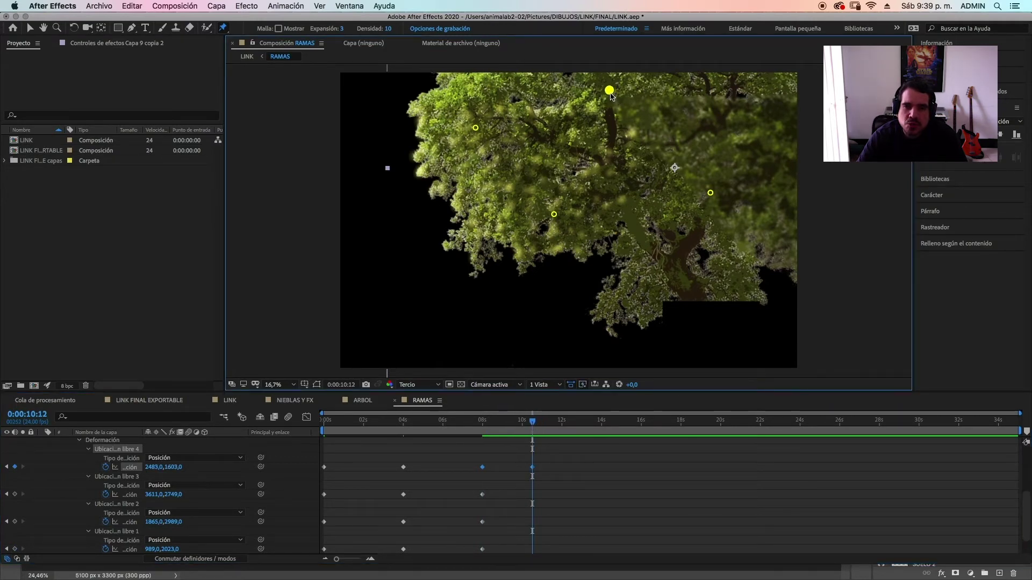
pyautogui.moveTo(477, 132); pyautogui.dragTo(476, 131)
pyautogui.moveTo(554, 216); pyautogui.dragTo(553, 216)
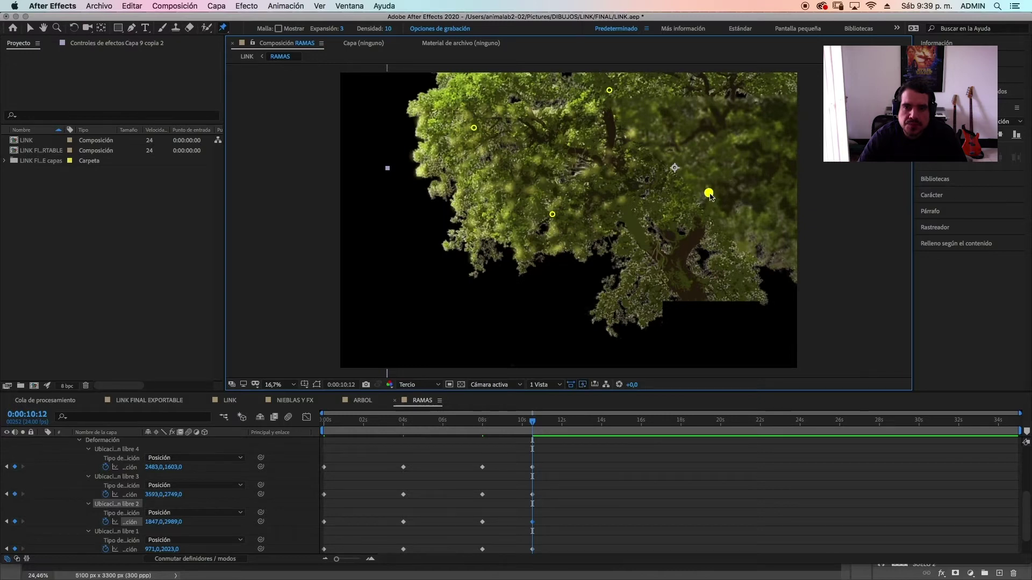
pyautogui.click(709, 193)
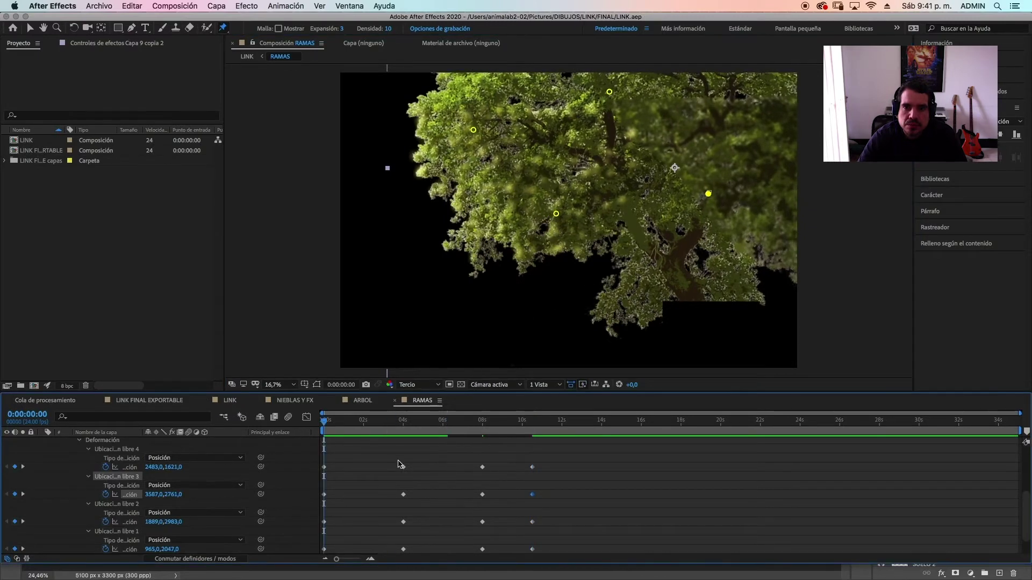
# - At 0:00:00:00, slightly reposition all four branch puppet pins, moving pin 1 to about (947, 2047)
pyautogui.click(472, 129)
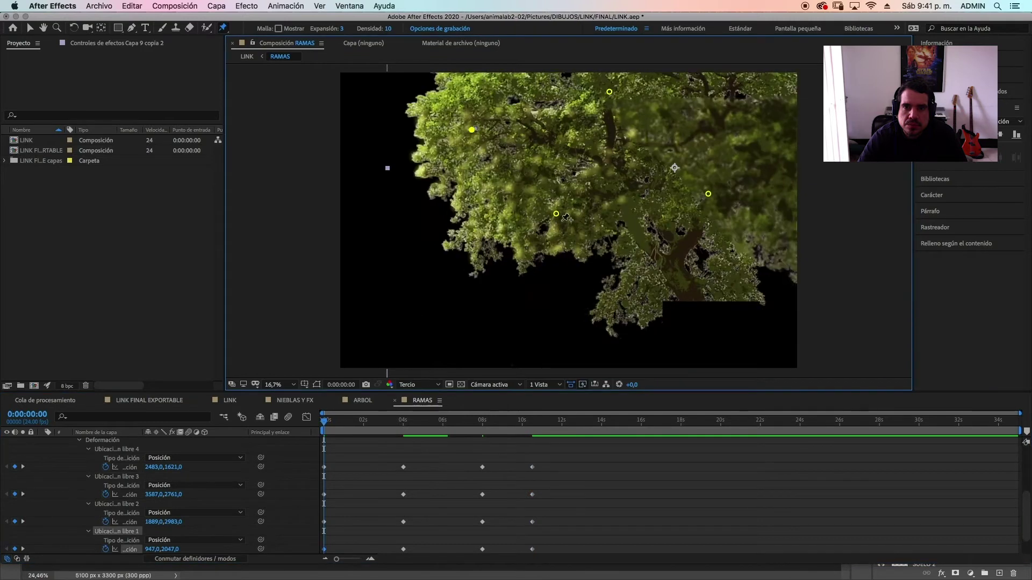
pyautogui.moveTo(557, 214); pyautogui.dragTo(554, 214)
pyautogui.moveTo(610, 92); pyautogui.dragTo(608, 91)
pyautogui.moveTo(709, 194); pyautogui.dragTo(708, 195)
# - Move the four pins' later keyframe columns earlier, to about 3, 6 and 8.5 seconds
pyautogui.moveTo(394, 458); pyautogui.dragTo(413, 554)
pyautogui.moveTo(403, 467); pyautogui.dragTo(379, 469)
pyautogui.moveTo(475, 437); pyautogui.dragTo(495, 553)
pyautogui.moveTo(485, 466); pyautogui.dragTo(443, 465)
pyautogui.moveTo(521, 451); pyautogui.dragTo(491, 540)
# - At about 0:00:06:00, shift the four branch puppet pins slightly to reshape the foliage
pyautogui.click(442, 425)
pyautogui.moveTo(443, 426); pyautogui.dragTo(444, 426)
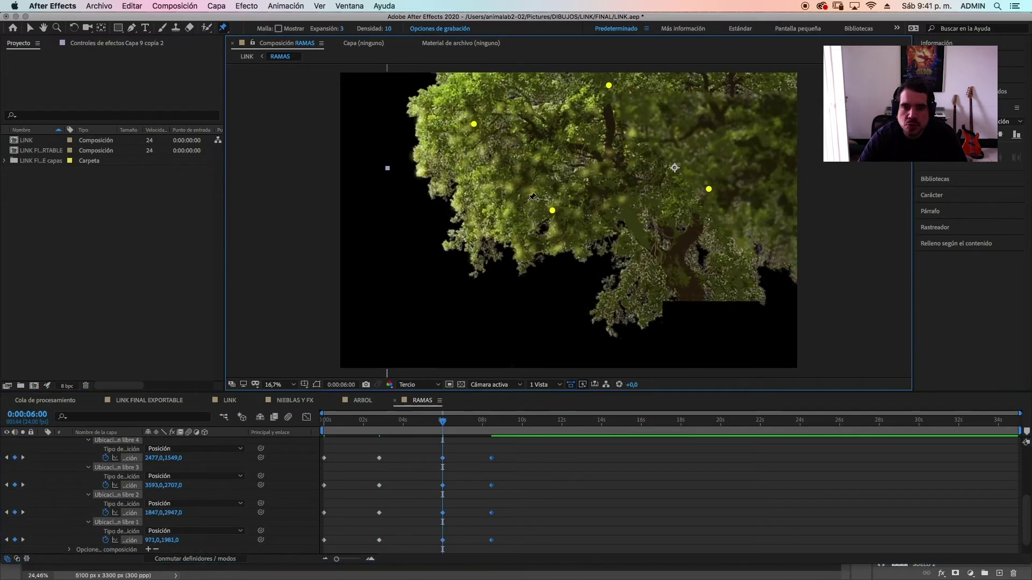
pyautogui.moveTo(476, 127); pyautogui.dragTo(478, 126)
pyautogui.moveTo(614, 91); pyautogui.dragTo(615, 90)
pyautogui.moveTo(710, 194); pyautogui.dragTo(712, 192)
pyautogui.moveTo(554, 217); pyautogui.dragTo(556, 217)
# - At about 8.5 seconds, keyframe the four branch puppet pins in slightly adjusted positions
pyautogui.click(483, 426)
pyautogui.moveTo(484, 427); pyautogui.dragTo(491, 435)
pyautogui.click(474, 126)
pyautogui.click(554, 215)
pyautogui.click(609, 90)
pyautogui.click(709, 192)
# - Save the project and preview the swaying branches in the LINK composition
pyautogui.click(486, 423)
pyautogui.moveTo(476, 425); pyautogui.dragTo(410, 424)
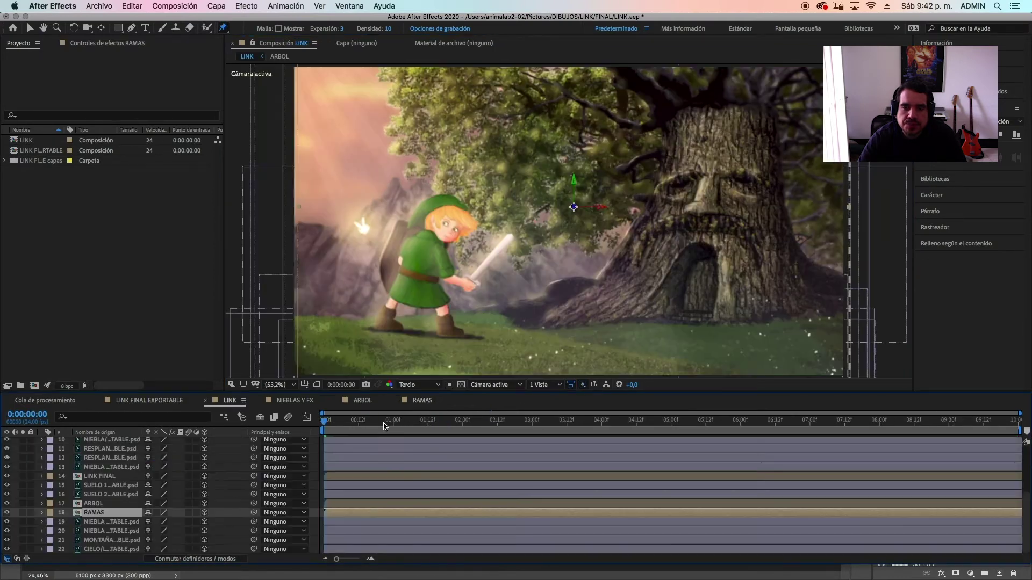
pyautogui.press('super+s')
pyautogui.press('space')
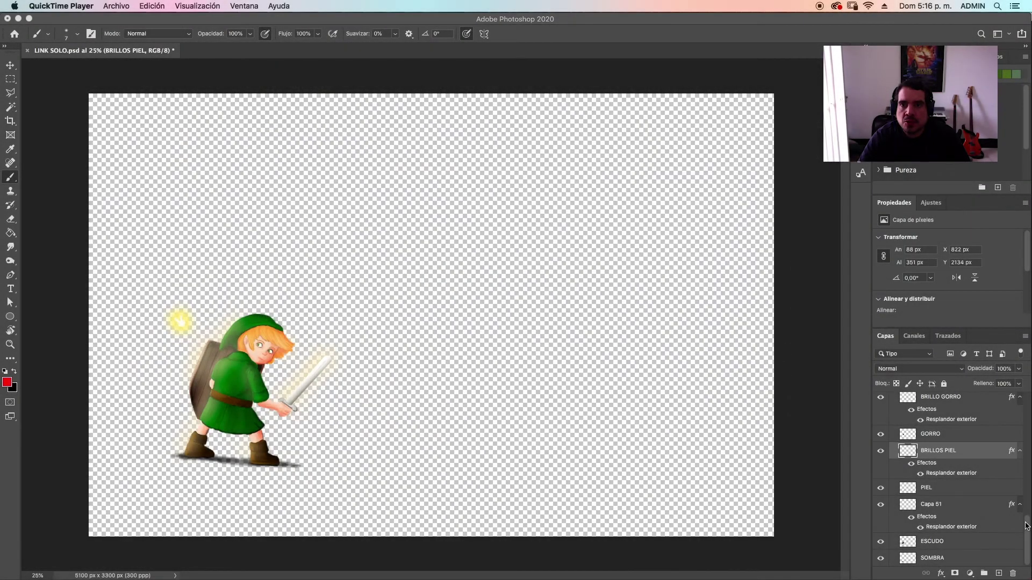
# - In Photoshop's LINK SOLO.psd, review the glow layers BRILLO ESPADA, BRILLO BOTAS, BRILLO CINTURON and BRILLO VESTIDO
pyautogui.moveTo(1027, 529); pyautogui.dragTo(1028, 410)
pyautogui.click(962, 472)
pyautogui.scroll(-2, 959, 478)
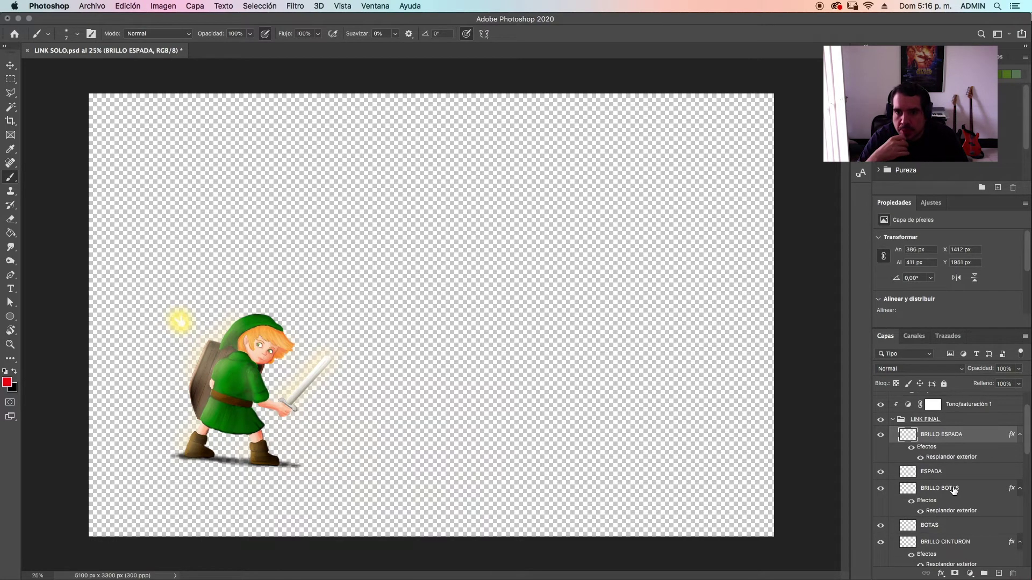
pyautogui.click(953, 489)
pyautogui.scroll(-2, 956, 491)
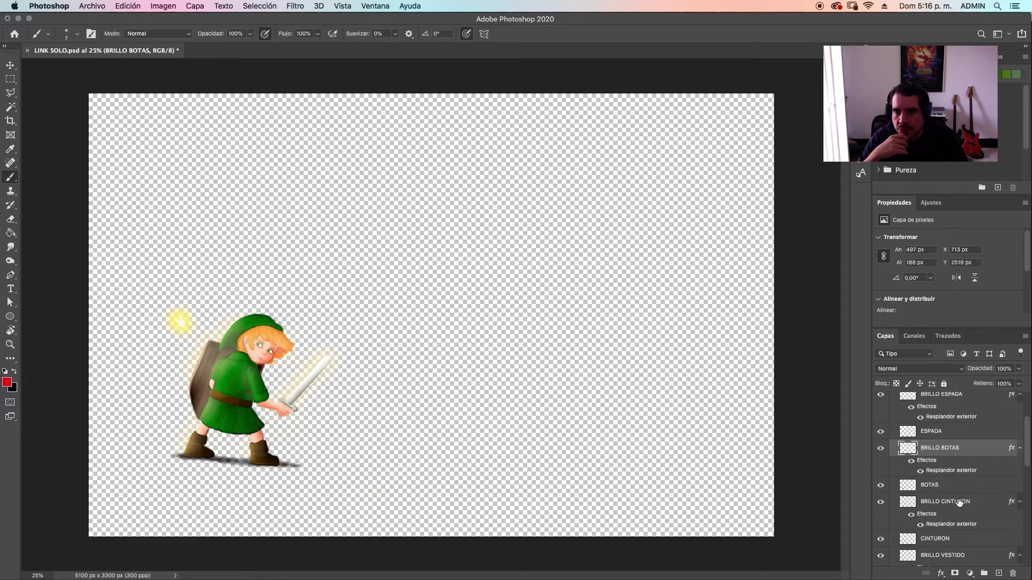
pyautogui.click(960, 502)
pyautogui.scroll(-5, 959, 502)
pyautogui.click(947, 461)
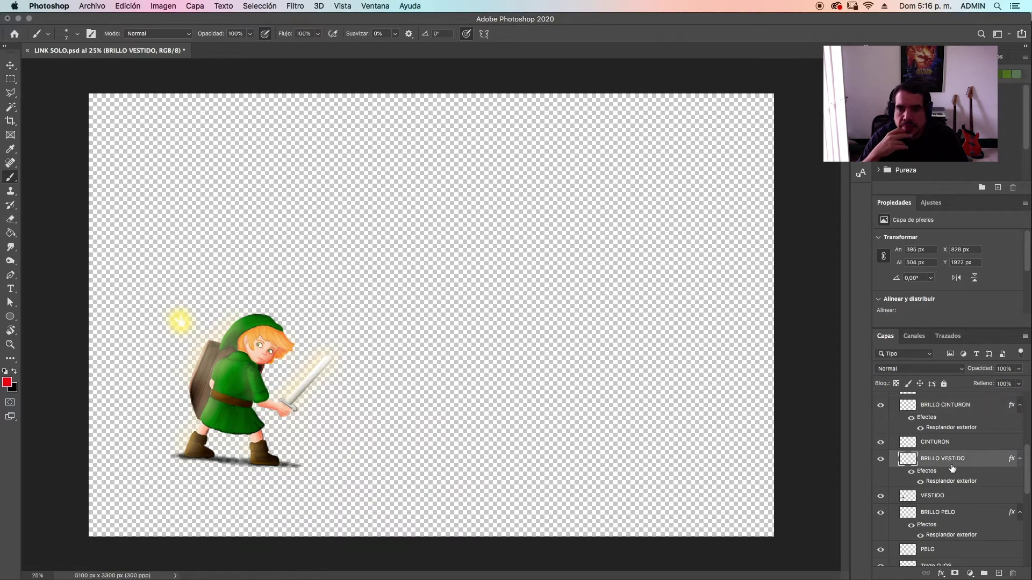
# - Continue through the glow layers BRILLO PELO, BRILLO GORRO and BRILLOS PIEL
pyautogui.scroll(-2, 962, 484)
pyautogui.click(950, 481)
pyautogui.scroll(-2, 949, 486)
pyautogui.scroll(-3, 949, 498)
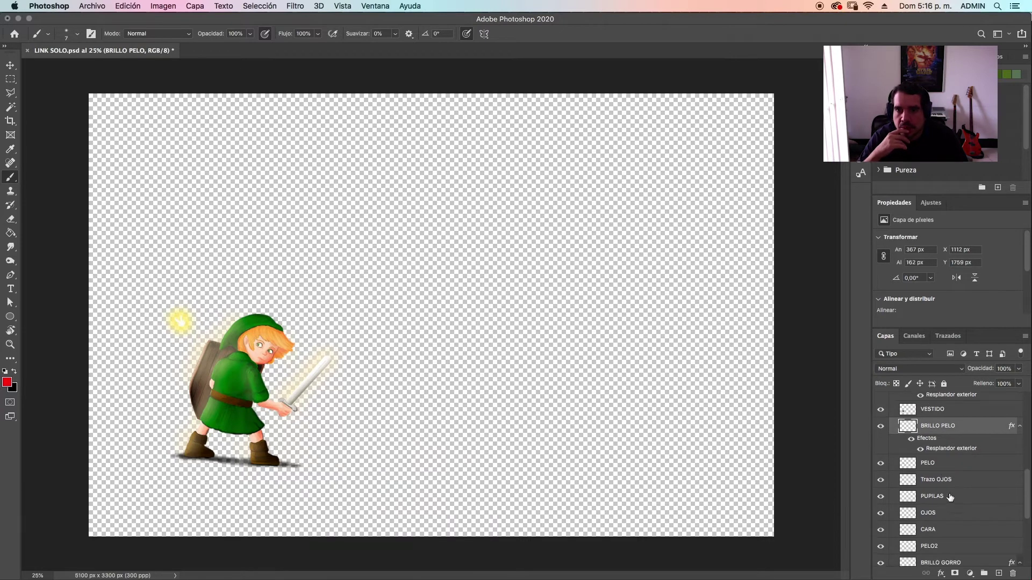
pyautogui.click(942, 529)
pyautogui.scroll(-6, 946, 510)
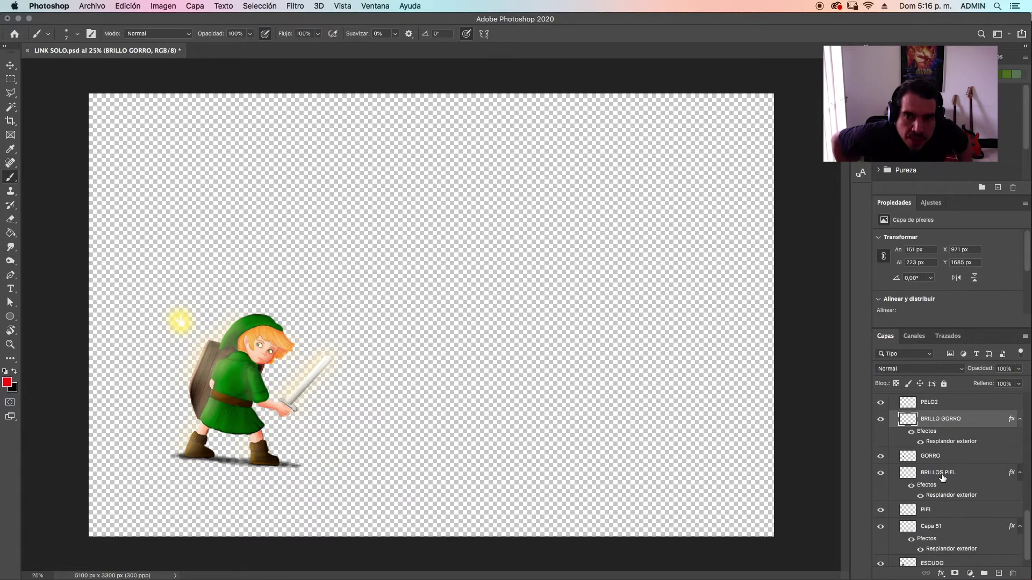
pyautogui.click(942, 478)
# - Switch to After Effects and expand the transform properties of the VESTIDO layer in LINK FINAL
pyautogui.moveTo(779, 556)
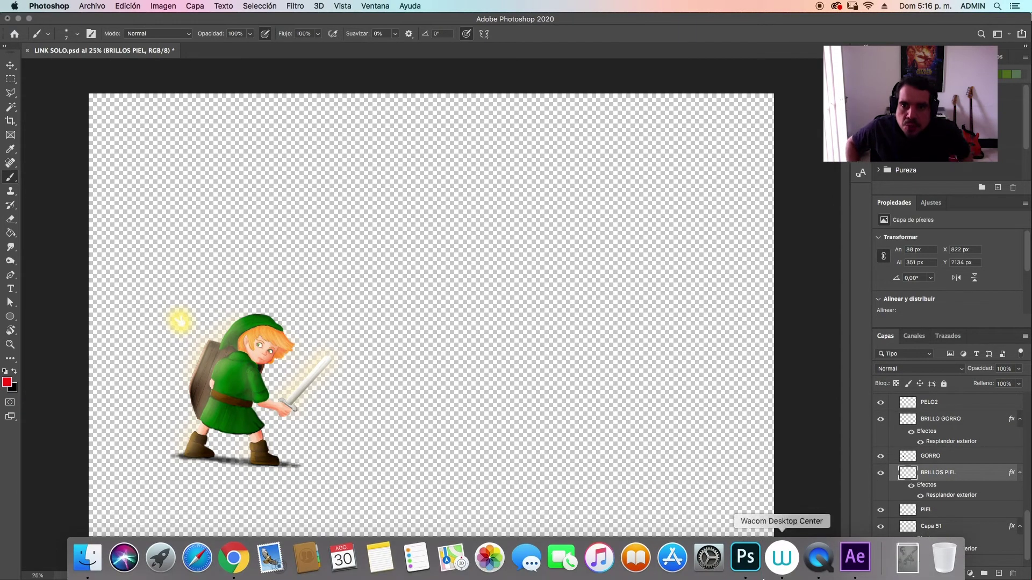
pyautogui.click(852, 559)
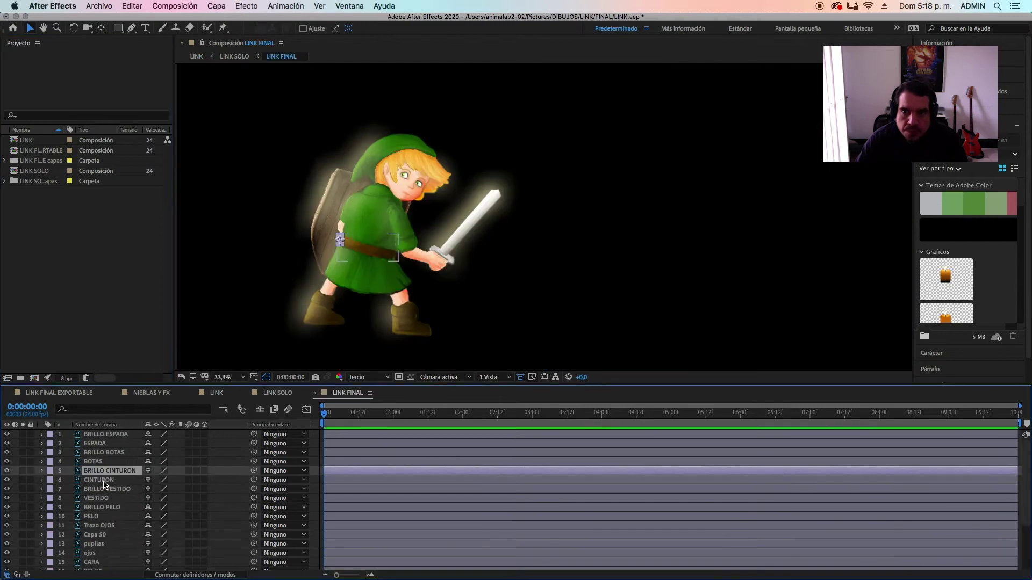
pyautogui.click(107, 499)
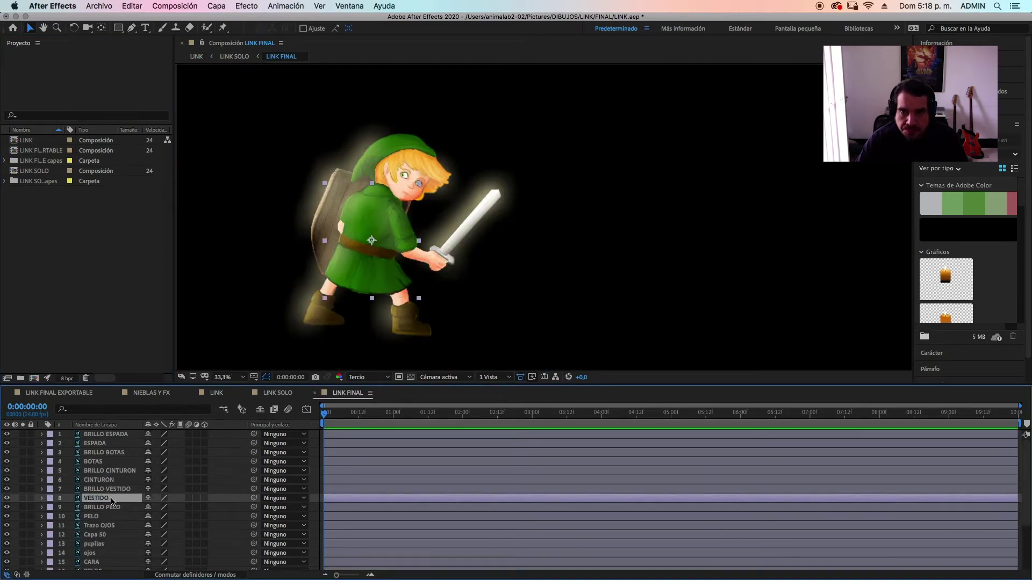
pyautogui.click(42, 499)
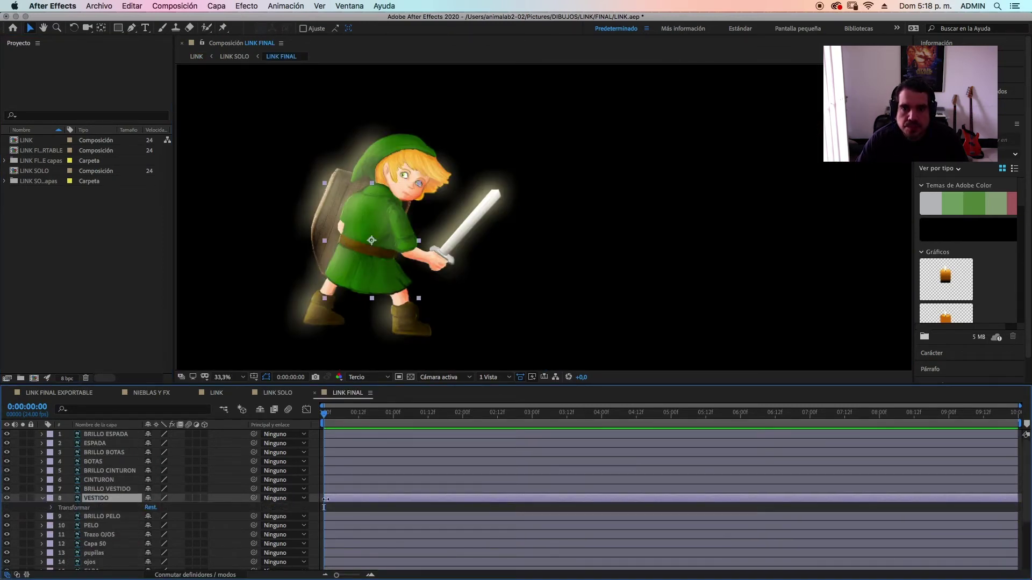
pyautogui.click(52, 507)
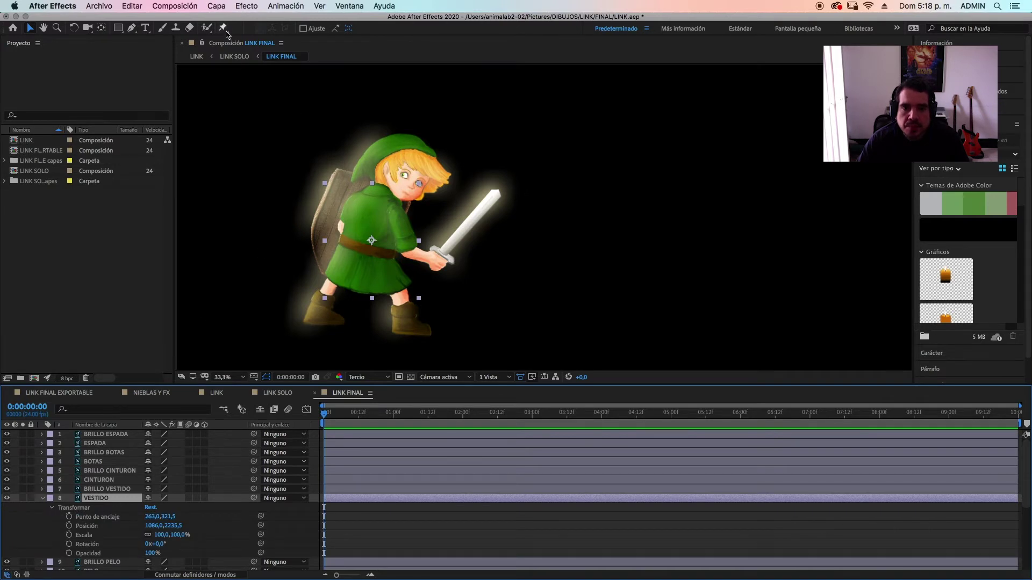
# - Add seven puppet pins to the VESTIDO layer: one at the collar, two each at the shoulders, waist and hem
pyautogui.click(224, 28)
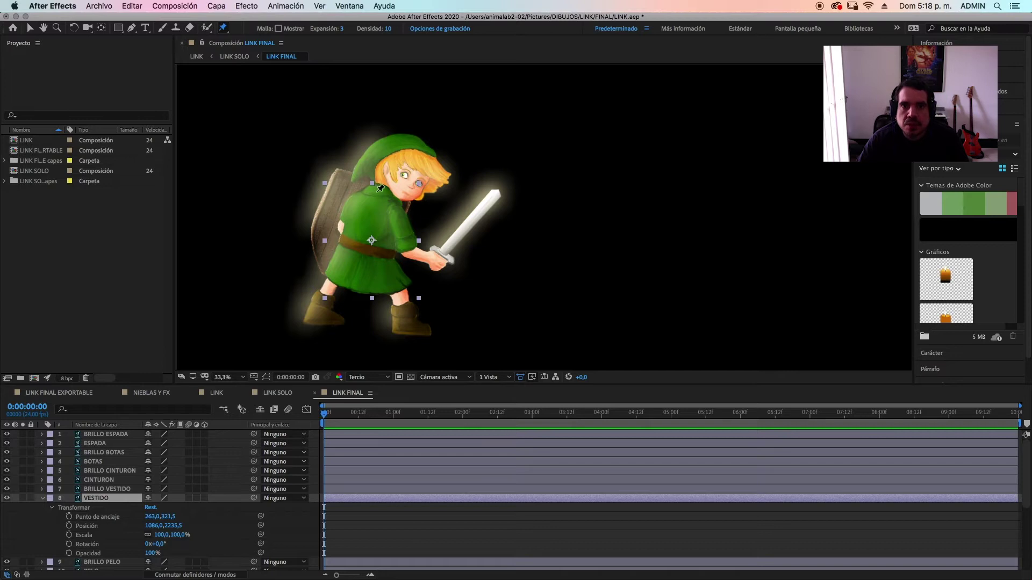
pyautogui.click(379, 190)
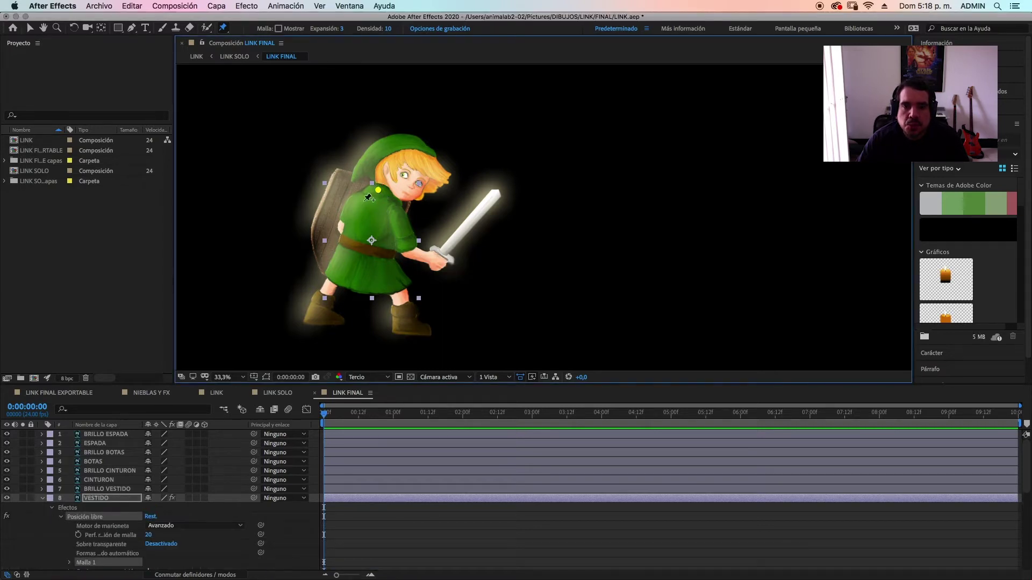
pyautogui.click(351, 201)
pyautogui.click(396, 213)
pyautogui.click(353, 233)
pyautogui.click(386, 241)
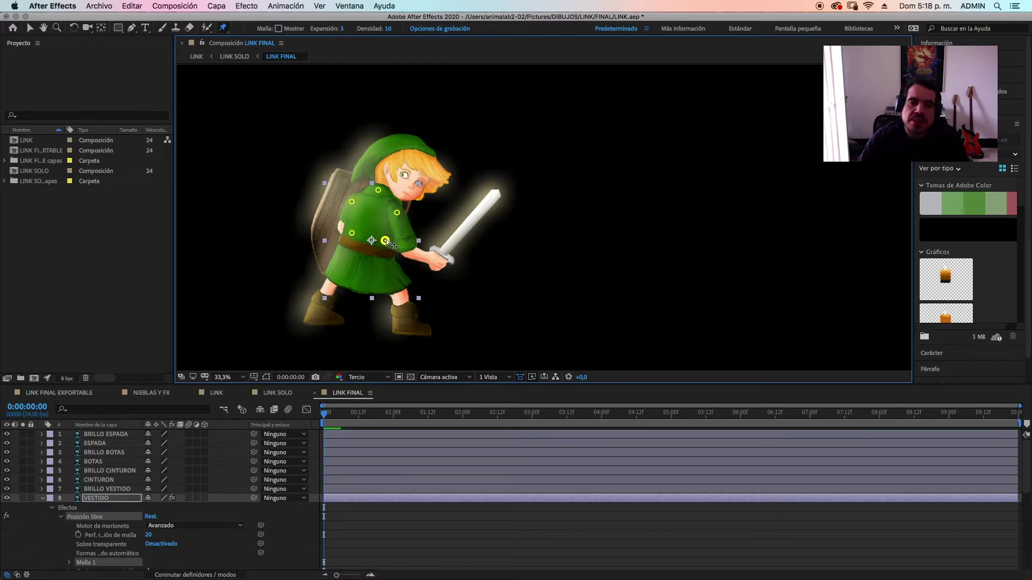
pyautogui.click(335, 273)
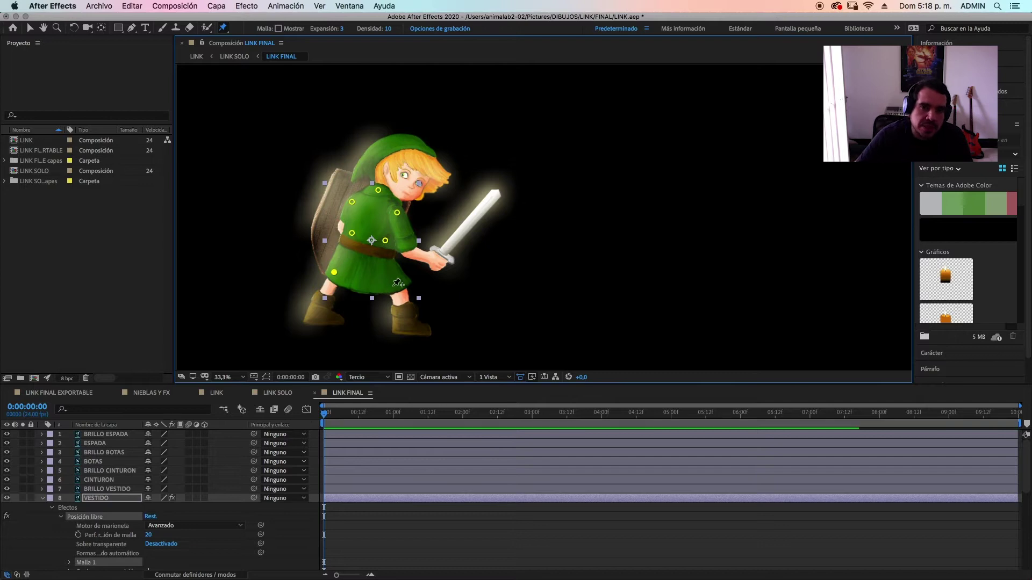
pyautogui.click(399, 280)
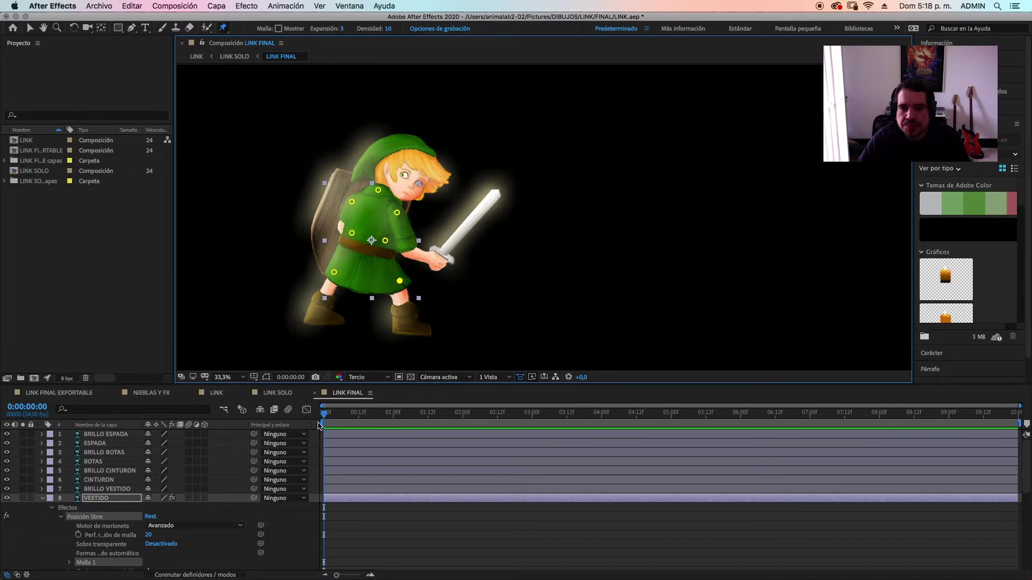
# - At 0:00:02:00, nudge the tunic's hem, back waist, shoulder and collar puppet pins slightly to create keyframes
pyautogui.moveTo(357, 414); pyautogui.dragTo(464, 424)
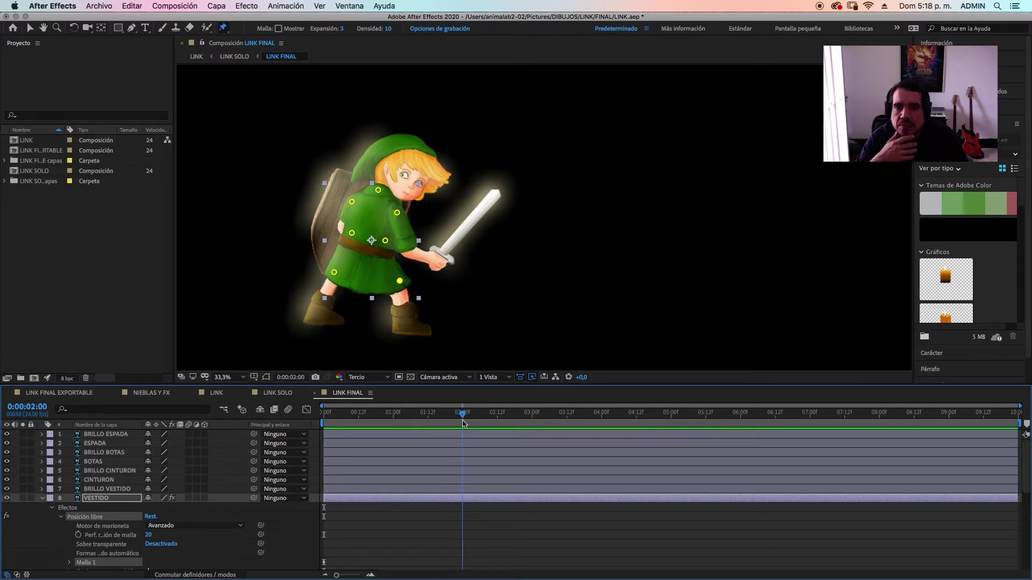
pyautogui.click(335, 275)
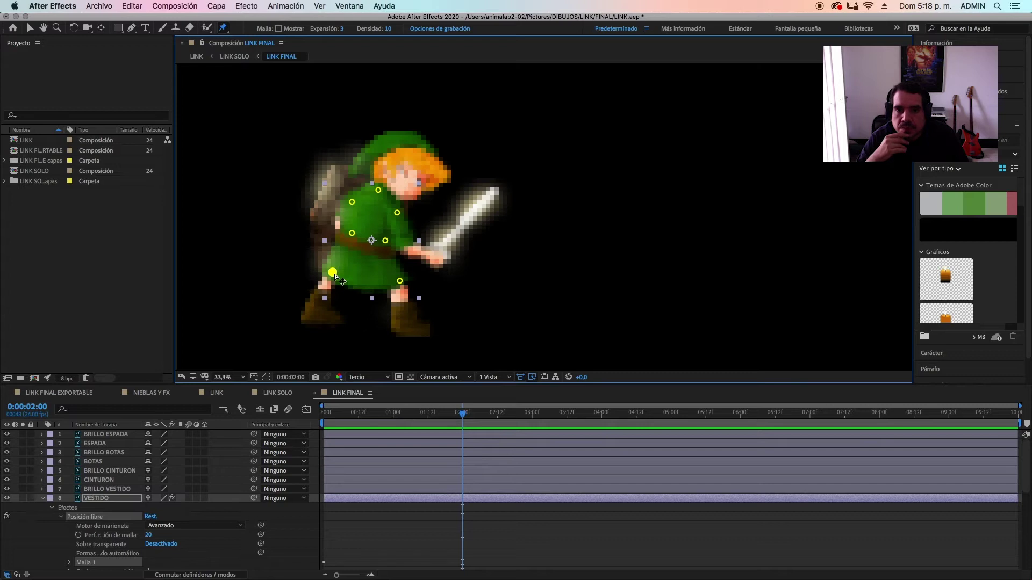
pyautogui.click(400, 282)
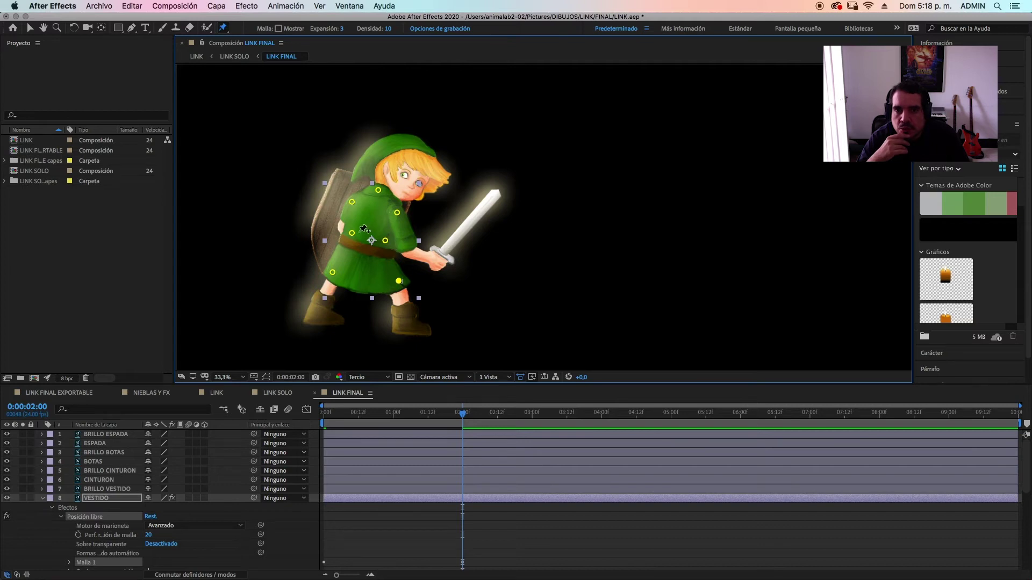
pyautogui.click(352, 233)
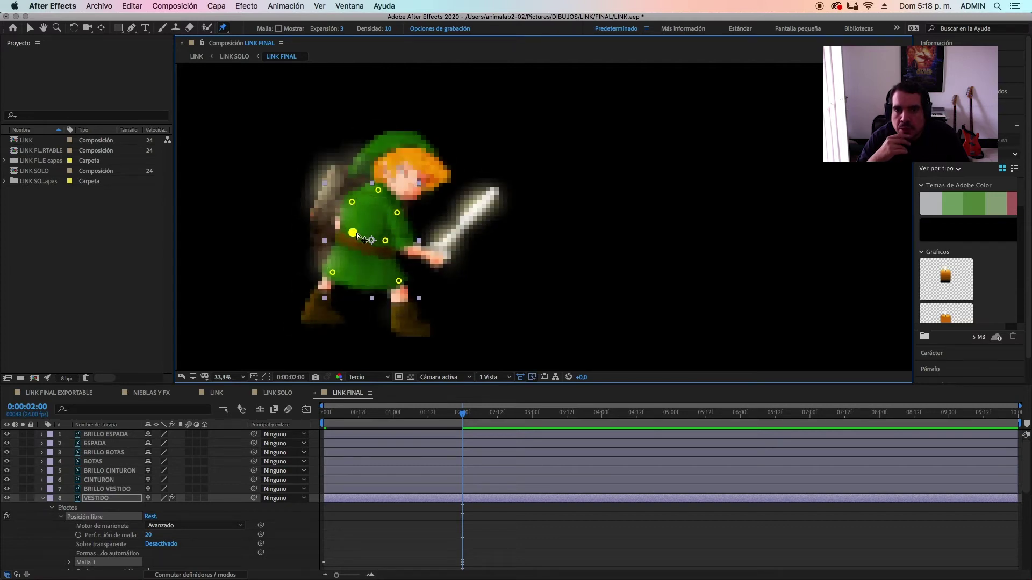
pyautogui.click(351, 204)
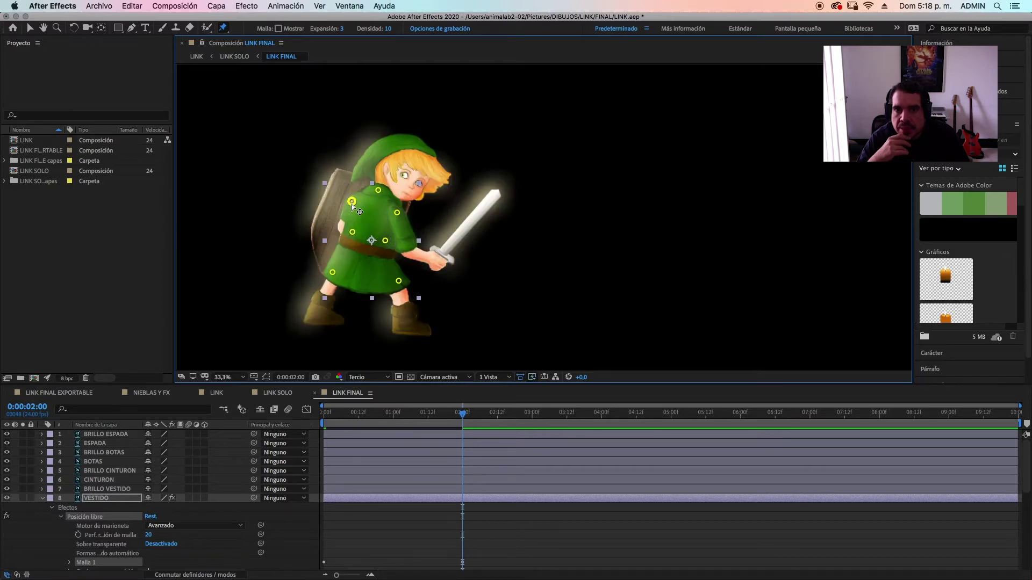
pyautogui.click(398, 212)
pyautogui.click(378, 191)
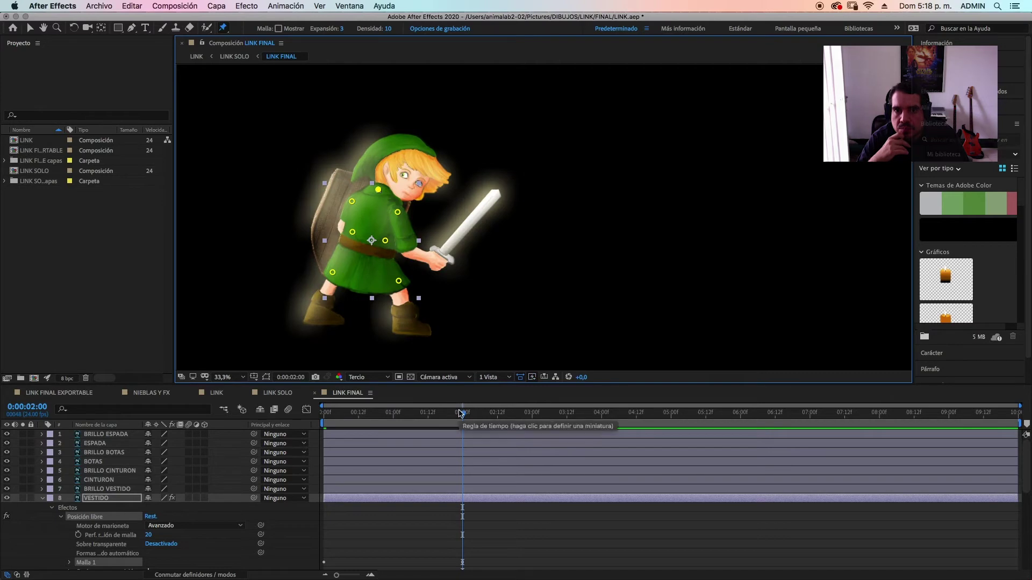
# - At 0:00:04:00, nudge the tunic's hem, back waist and shoulder puppet pins slightly
pyautogui.moveTo(460, 412); pyautogui.dragTo(602, 437)
pyautogui.moveTo(398, 281); pyautogui.dragTo(400, 281)
pyautogui.moveTo(332, 273); pyautogui.dragTo(333, 273)
pyautogui.moveTo(352, 232); pyautogui.dragTo(354, 232)
pyautogui.moveTo(352, 201); pyautogui.dragTo(351, 203)
pyautogui.click(397, 213)
# - At 0:00:06:00, keyframe the tunic's hem, back waist, shoulder and collar puppet pins with slight shifts
pyautogui.moveTo(602, 428); pyautogui.dragTo(741, 428)
pyautogui.moveTo(399, 281); pyautogui.dragTo(399, 282)
pyautogui.moveTo(333, 273); pyautogui.dragTo(333, 273)
pyautogui.moveTo(353, 233); pyautogui.dragTo(352, 202)
pyautogui.moveTo(398, 214); pyautogui.dragTo(378, 190)
# - Keyframe slight shifts of the tunic's puppet pins at 0:00:08:00 and at the end of the composition
pyautogui.moveTo(741, 426); pyautogui.dragTo(881, 425)
pyautogui.moveTo(378, 190); pyautogui.dragTo(353, 232)
pyautogui.moveTo(333, 273); pyautogui.dragTo(334, 274)
pyautogui.moveTo(399, 281); pyautogui.dragTo(403, 280)
pyautogui.moveTo(934, 413); pyautogui.dragTo(910, 413)
pyautogui.press('End')
pyautogui.click(335, 275)
# - Preview the tunic's puppet animation from the beginning
pyautogui.moveTo(995, 414); pyautogui.dragTo(316, 415)
pyautogui.press('space')
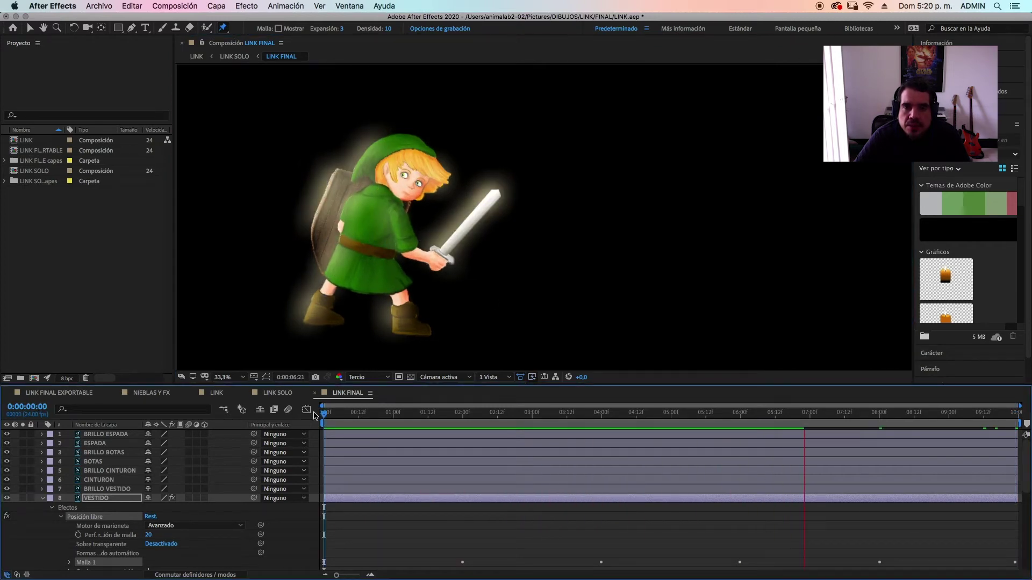
pyautogui.press('space')
# - Add seven puppet pins across the hair on the PELO layer, covering the nape, sideburn, crown, fringe and tip
pyautogui.click(42, 500)
pyautogui.click(92, 516)
pyautogui.scroll(2, 450, 220)
pyautogui.moveTo(449, 200); pyautogui.dragTo(567, 334)
pyautogui.click(361, 192)
pyautogui.click(361, 152)
pyautogui.click(395, 142)
pyautogui.click(401, 187)
pyautogui.click(481, 163)
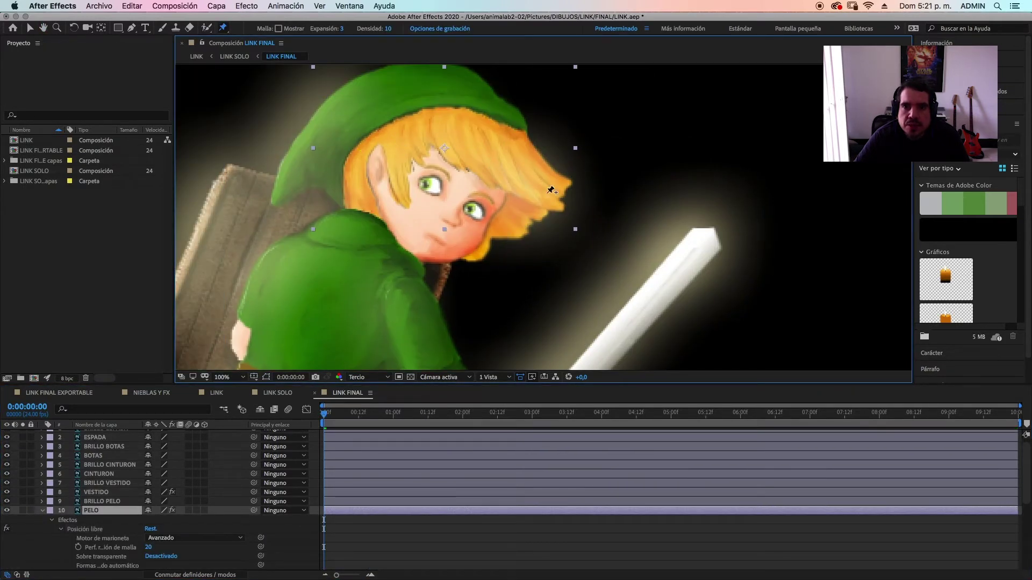
# - At 0:00:01:00 and 0:00:02:00, shift the hair's tip, fringe, sideburn and nape puppet pins slightly inward and downward
pyautogui.moveTo(324, 414); pyautogui.dragTo(394, 414)
pyautogui.moveTo(546, 193); pyautogui.dragTo(543, 197)
pyautogui.moveTo(481, 163); pyautogui.dragTo(479, 165)
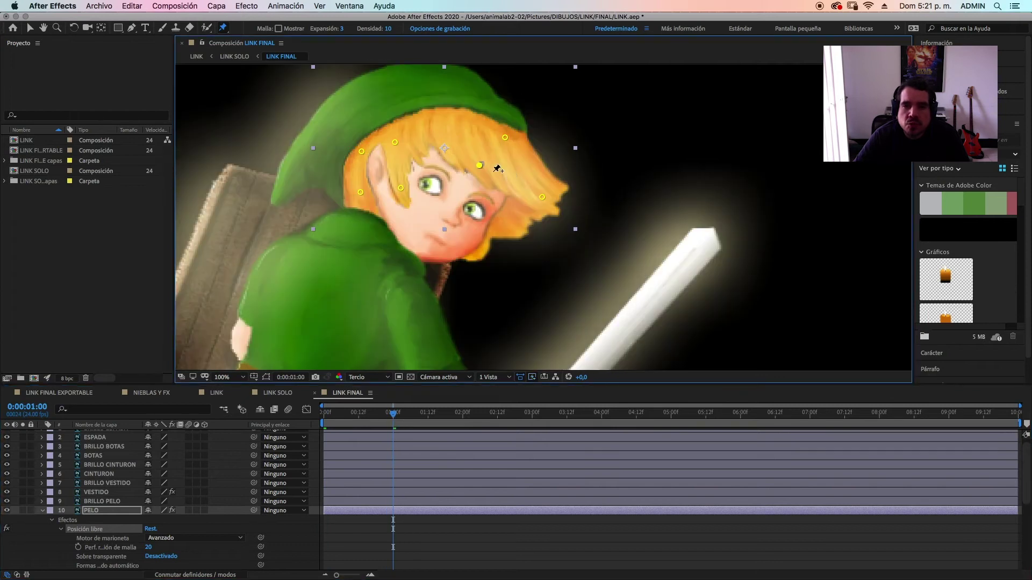
pyautogui.moveTo(401, 188); pyautogui.dragTo(363, 194)
pyautogui.moveTo(393, 413); pyautogui.dragTo(463, 415)
pyautogui.moveTo(543, 198); pyautogui.dragTo(537, 200)
pyautogui.moveTo(480, 167); pyautogui.dragTo(477, 169)
pyautogui.moveTo(403, 189); pyautogui.dragTo(361, 195)
# - At 0:00:03:00, nudge the hair's tip, fringe, sideburn and nape puppet pins to new sway positions
pyautogui.moveTo(463, 415); pyautogui.dragTo(532, 416)
pyautogui.moveTo(539, 202); pyautogui.dragTo(544, 198)
pyautogui.moveTo(476, 166); pyautogui.dragTo(476, 170)
pyautogui.moveTo(400, 188); pyautogui.dragTo(402, 189)
pyautogui.moveTo(361, 194); pyautogui.dragTo(362, 195)
# - At about 4 seconds, shift the hair's tip, fringe, sideburn and nape puppet pins slightly back
pyautogui.moveTo(599, 414); pyautogui.dragTo(605, 414)
pyautogui.moveTo(544, 198); pyautogui.dragTo(540, 203)
pyautogui.moveTo(476, 170); pyautogui.dragTo(474, 171)
pyautogui.moveTo(402, 189); pyautogui.dragTo(400, 190)
pyautogui.moveTo(362, 195); pyautogui.dragTo(361, 196)
# - At about 5 seconds, shift the hair's tip, fringe, sideburn and nape puppet pins slightly outward
pyautogui.moveTo(604, 414); pyautogui.dragTo(671, 414)
pyautogui.moveTo(537, 200); pyautogui.dragTo(542, 199)
pyautogui.moveTo(474, 171); pyautogui.dragTo(475, 173)
pyautogui.moveTo(400, 189); pyautogui.dragTo(401, 190)
pyautogui.moveTo(360, 195); pyautogui.dragTo(361, 197)
# - At 0:00:06:00, pull the hair's tip and fringe puppet pins inward and nudge the sideburn pin outward
pyautogui.moveTo(670, 414); pyautogui.dragTo(740, 414)
pyautogui.moveTo(540, 199); pyautogui.dragTo(536, 200)
pyautogui.moveTo(475, 171); pyautogui.dragTo(472, 173)
pyautogui.moveTo(400, 189); pyautogui.dragTo(402, 189)
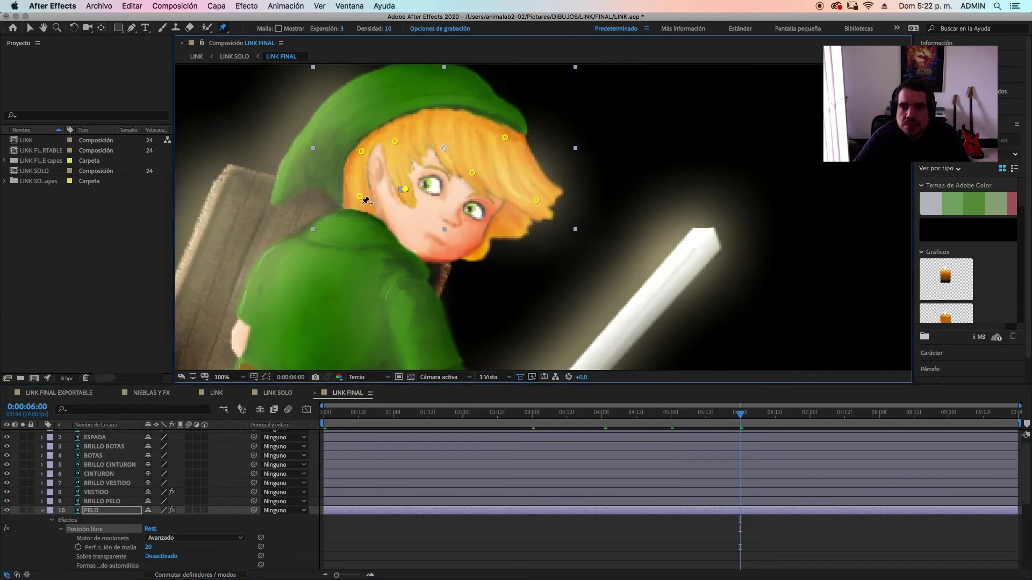
# - At about 7 seconds, nudge the hair's nape, sideburn, fringe and tip puppet pins slightly
pyautogui.moveTo(740, 414); pyautogui.dragTo(813, 415)
pyautogui.moveTo(360, 196); pyautogui.dragTo(361, 198)
pyautogui.moveTo(402, 189); pyautogui.dragTo(404, 189)
pyautogui.moveTo(471, 173); pyautogui.dragTo(472, 175)
pyautogui.moveTo(535, 200); pyautogui.dragTo(536, 202)
# - At about 8 and 9 seconds, keyframe small shifts of the hair's puppet pins to continue the sway
pyautogui.click(879, 413)
pyautogui.moveTo(473, 176); pyautogui.dragTo(471, 176)
pyautogui.moveTo(404, 189); pyautogui.dragTo(402, 191)
pyautogui.click(949, 414)
pyautogui.moveTo(537, 202); pyautogui.dragTo(541, 200)
pyautogui.moveTo(471, 177); pyautogui.dragTo(473, 177)
pyautogui.moveTo(403, 191); pyautogui.dragTo(362, 197)
# - At the end of the timeline, nudge the hair's tip, sideburn and nape puppet pins outward
pyautogui.click(1016, 414)
pyautogui.moveTo(541, 200); pyautogui.dragTo(544, 200)
pyautogui.moveTo(402, 190); pyautogui.dragTo(403, 194)
pyautogui.moveTo(364, 199); pyautogui.dragTo(369, 202)
# - Scrub back through the hair animation and preview it from the beginning
pyautogui.click(925, 413)
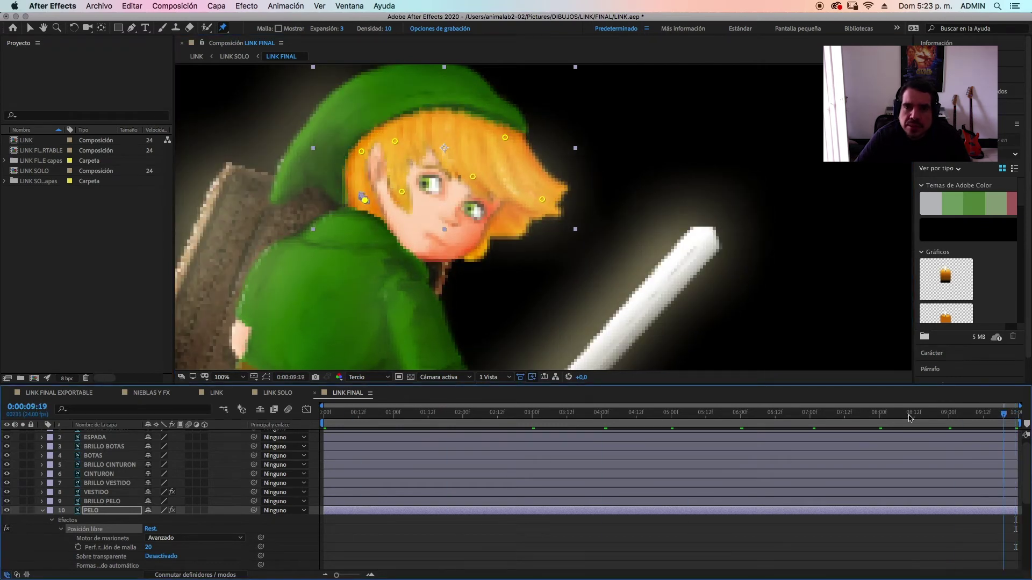
pyautogui.moveTo(926, 409); pyautogui.dragTo(706, 413)
pyautogui.scroll(-1, 630, 270)
pyautogui.moveTo(457, 413); pyautogui.dragTo(323, 413)
pyautogui.press('space')
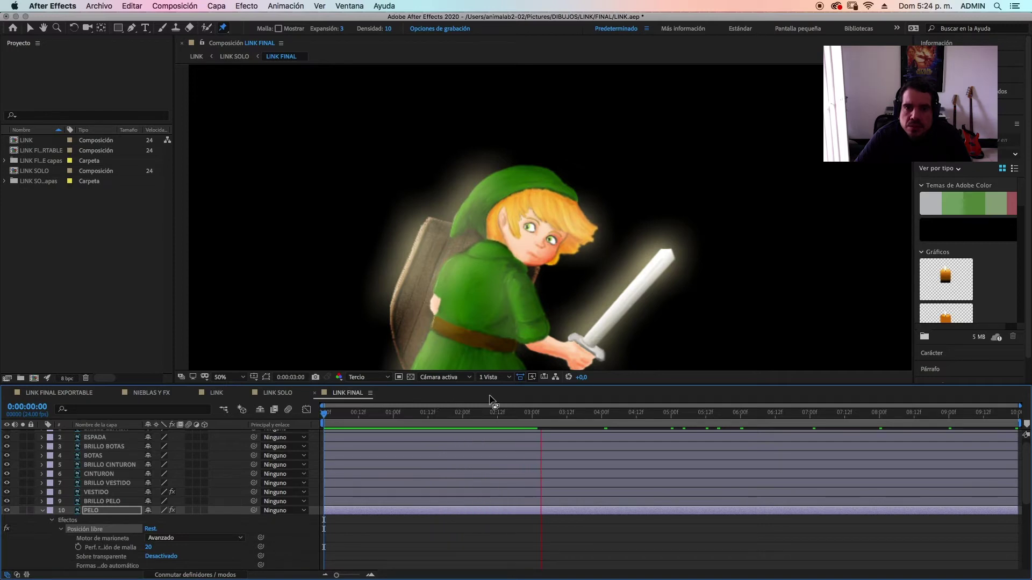
pyautogui.press('space')
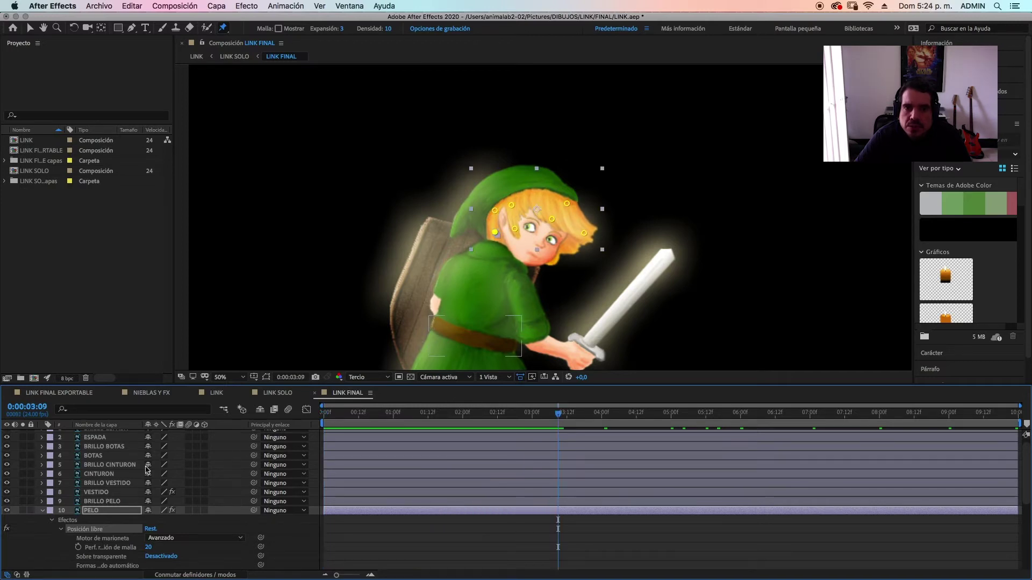
# - On the PELO2 layer at the start of the timeline, place puppet pins along the hair lock beside the face, including its outer and lower tips
pyautogui.click(43, 511)
pyautogui.scroll(-3, 133, 494)
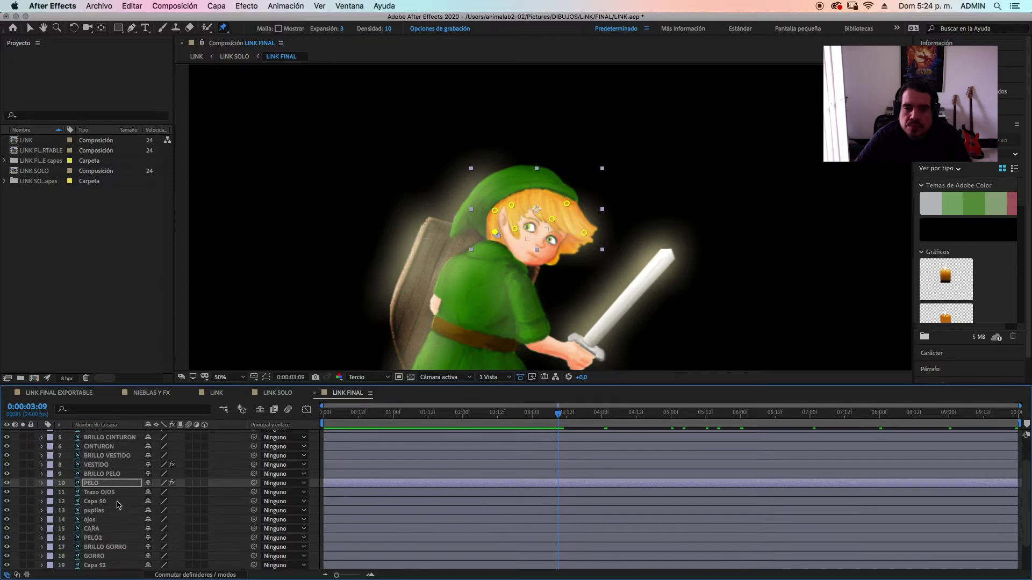
pyautogui.scroll(-1, 103, 520)
pyautogui.click(97, 529)
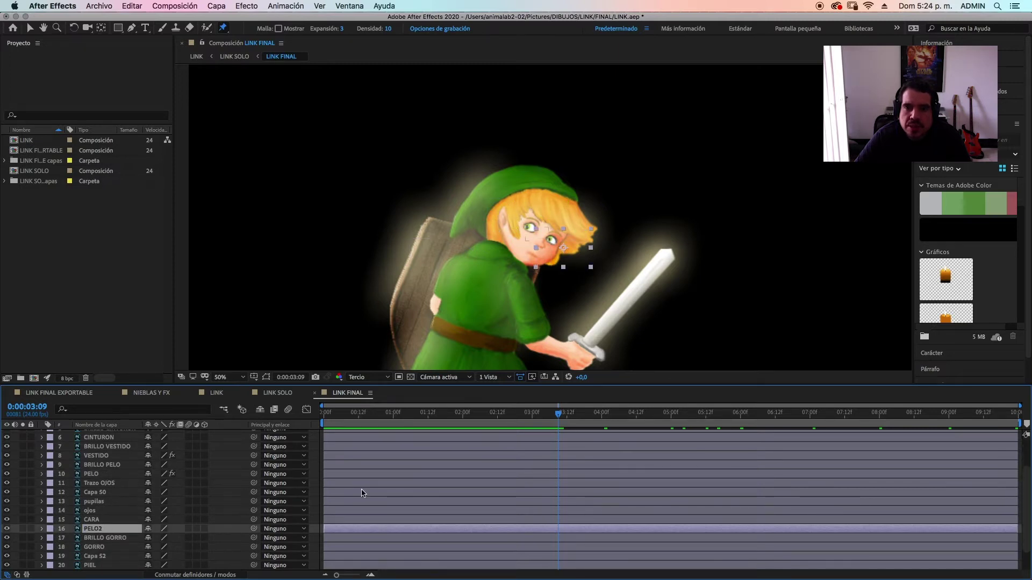
pyautogui.click(344, 414)
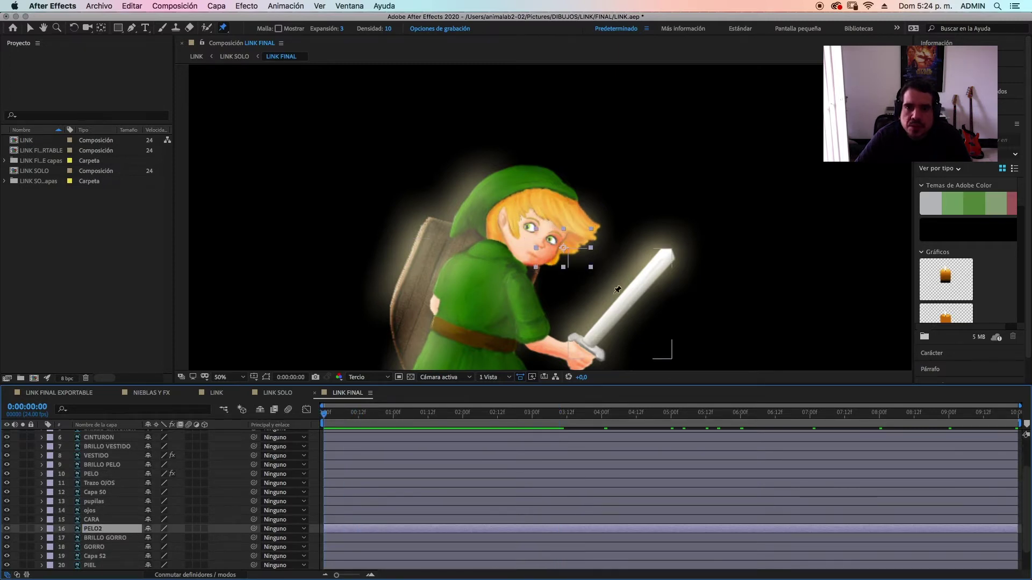
pyautogui.scroll(2, 630, 263)
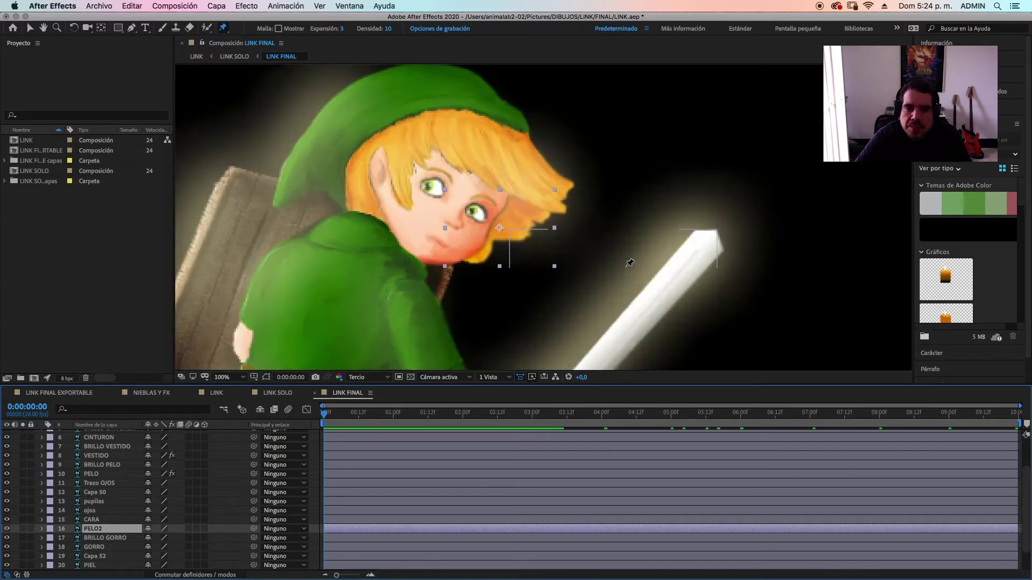
pyautogui.click(42, 530)
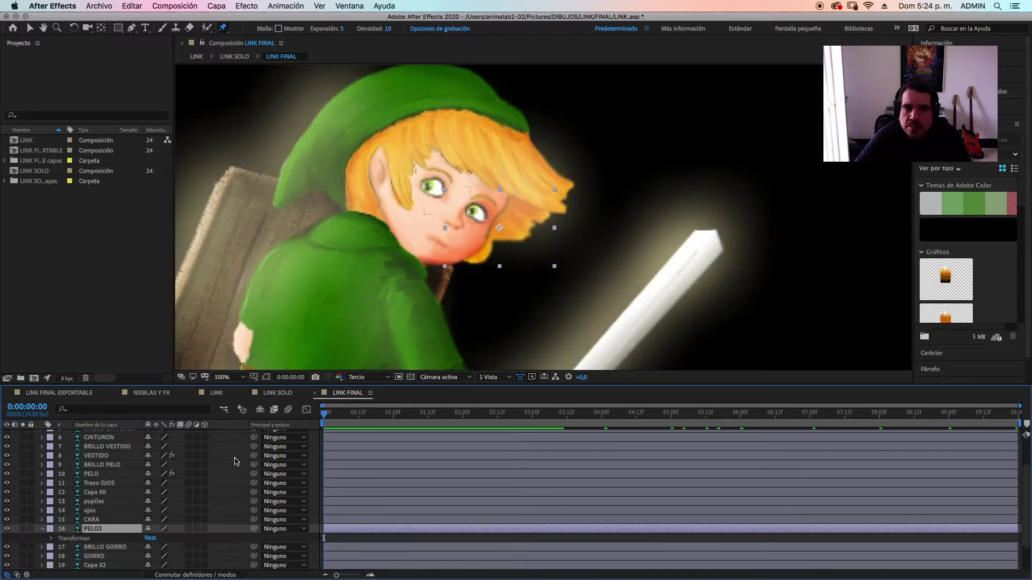
pyautogui.click(533, 212)
pyautogui.click(478, 252)
# - At about 3 and 7 seconds, keyframe small shifts of the PELO2 lock's outer and lower tip puppet pins
pyautogui.moveTo(392, 414); pyautogui.dragTo(532, 414)
pyautogui.click(530, 215)
pyautogui.moveTo(532, 219); pyautogui.dragTo(477, 250)
pyautogui.click(810, 413)
pyautogui.moveTo(536, 211); pyautogui.dragTo(535, 215)
pyautogui.moveTo(514, 231); pyautogui.dragTo(476, 250)
# - At 8 seconds and at the end of the timeline, nudge the PELO2 lock's outer and lower tip pins slightly
pyautogui.click(880, 413)
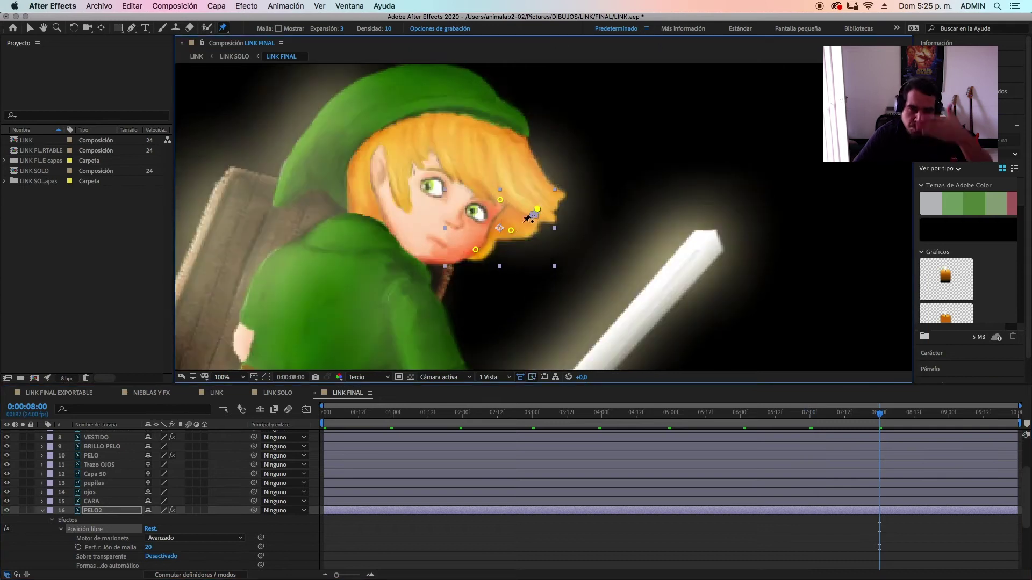
pyautogui.moveTo(535, 215); pyautogui.dragTo(530, 216)
pyautogui.moveTo(475, 247); pyautogui.dragTo(472, 247)
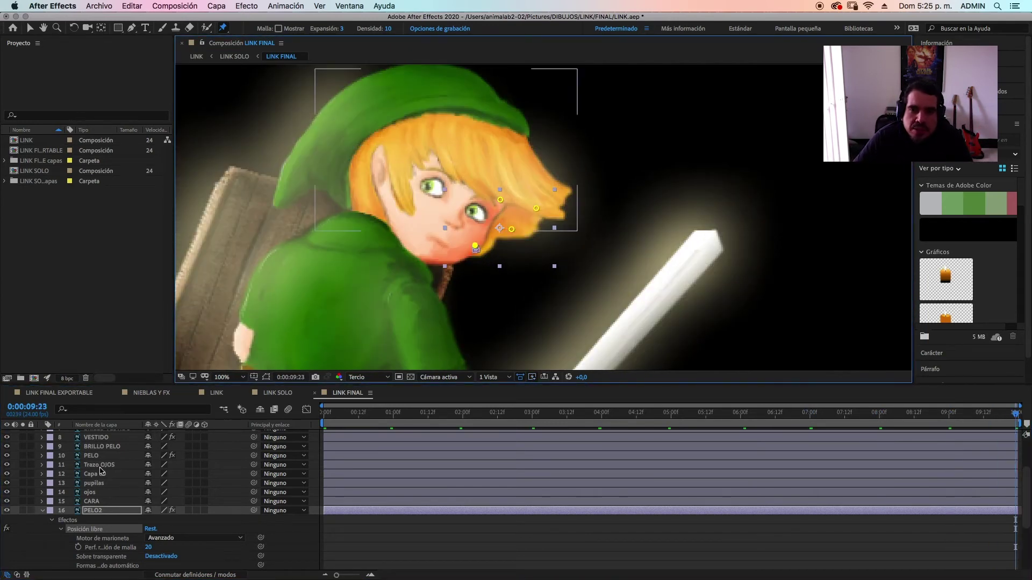
# - Save the project and preview the hair animation with the whole character in view
pyautogui.click(42, 510)
pyautogui.press('super+s')
pyautogui.moveTo(324, 413); pyautogui.dragTo(520, 413)
pyautogui.scroll(-1, 482, 295)
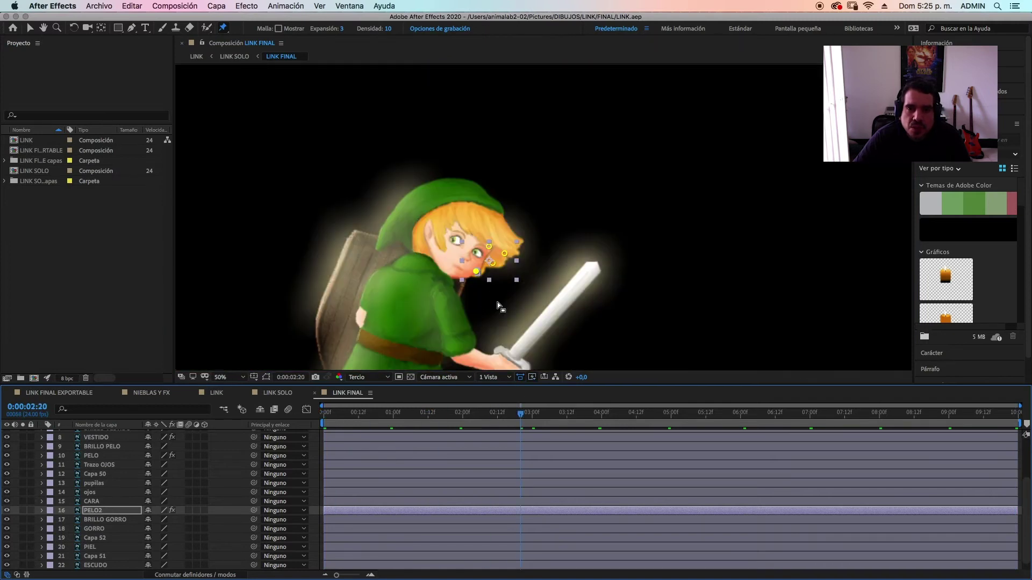
pyautogui.press('space')
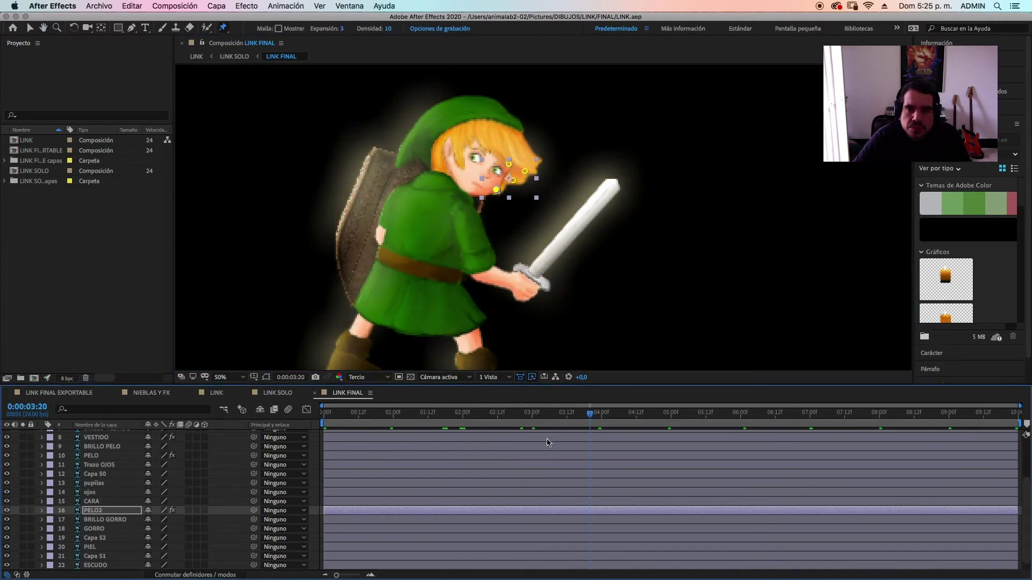
pyautogui.press('Home')
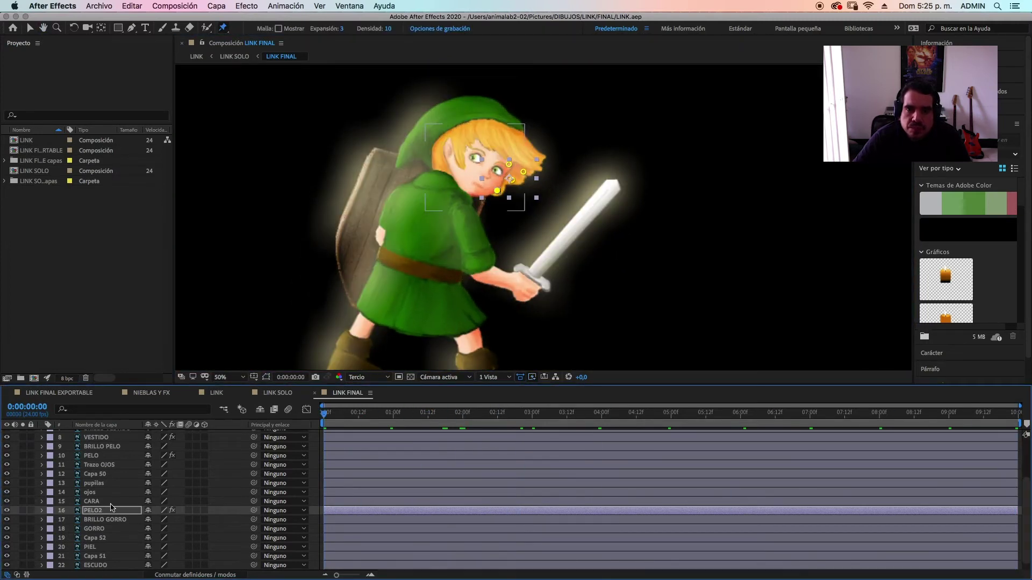
# - Start keyframing the position of the ESCUDO shield layer at the beginning of the timeline
pyautogui.click(100, 501)
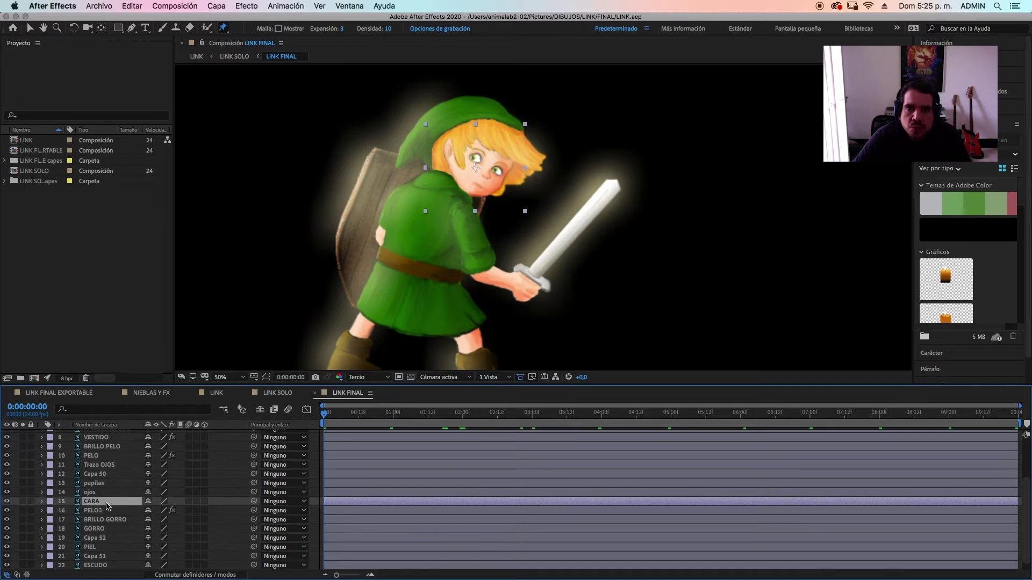
pyautogui.scroll(-1, 100, 543)
pyautogui.click(96, 557)
pyautogui.click(43, 557)
pyautogui.scroll(-1, 50, 556)
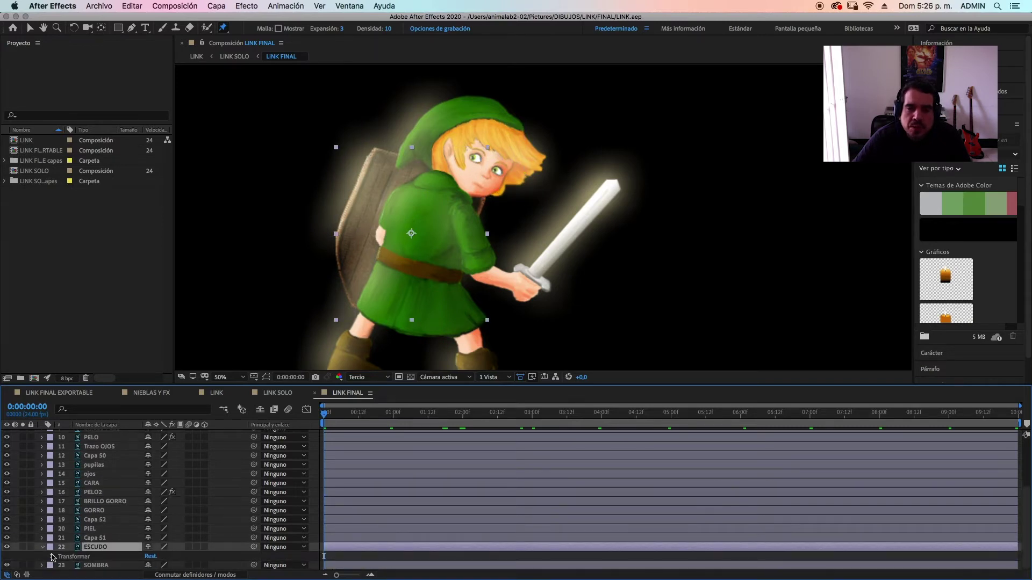
pyautogui.click(52, 555)
pyautogui.click(69, 538)
pyautogui.press('v')
# - Keyframe small position shifts of the shield at about 2, 4 and 6 seconds, and preview the movement
pyautogui.moveTo(384, 414); pyautogui.dragTo(461, 415)
pyautogui.moveTo(180, 538); pyautogui.dragTo(173, 538)
pyautogui.moveTo(356, 415); pyautogui.dragTo(467, 429)
pyautogui.moveTo(150, 540); pyautogui.dragTo(153, 540)
pyautogui.moveTo(462, 416); pyautogui.dragTo(602, 425)
pyautogui.moveTo(173, 540)
pyautogui.mouseDown()
pyautogui.moveTo(151, 538)
pyautogui.moveTo(170, 538)
pyautogui.mouseUp()
pyautogui.press('space')
pyautogui.moveTo(738, 414); pyautogui.dragTo(451, 427)
# - Spread the shield's position keyframes out to about 3:04, 6:00 and the end of the timeline
pyautogui.moveTo(737, 538); pyautogui.dragTo(1014, 541)
pyautogui.moveTo(602, 538); pyautogui.dragTo(769, 543)
pyautogui.moveTo(463, 538); pyautogui.dragTo(544, 541)
pyautogui.moveTo(769, 538); pyautogui.dragTo(740, 543)
pyautogui.moveTo(358, 416); pyautogui.dragTo(545, 540)
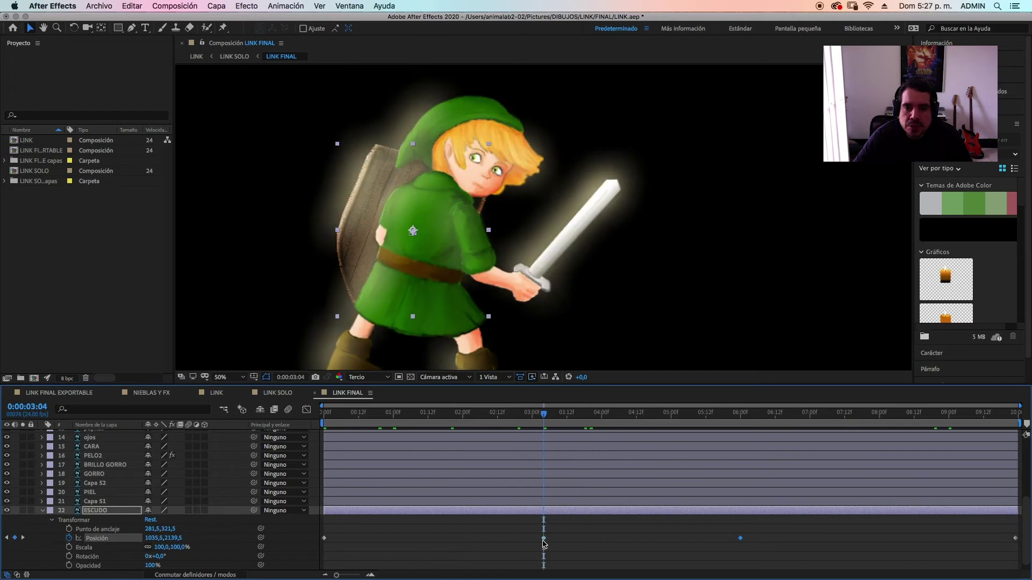
pyautogui.moveTo(542, 415); pyautogui.dragTo(291, 416)
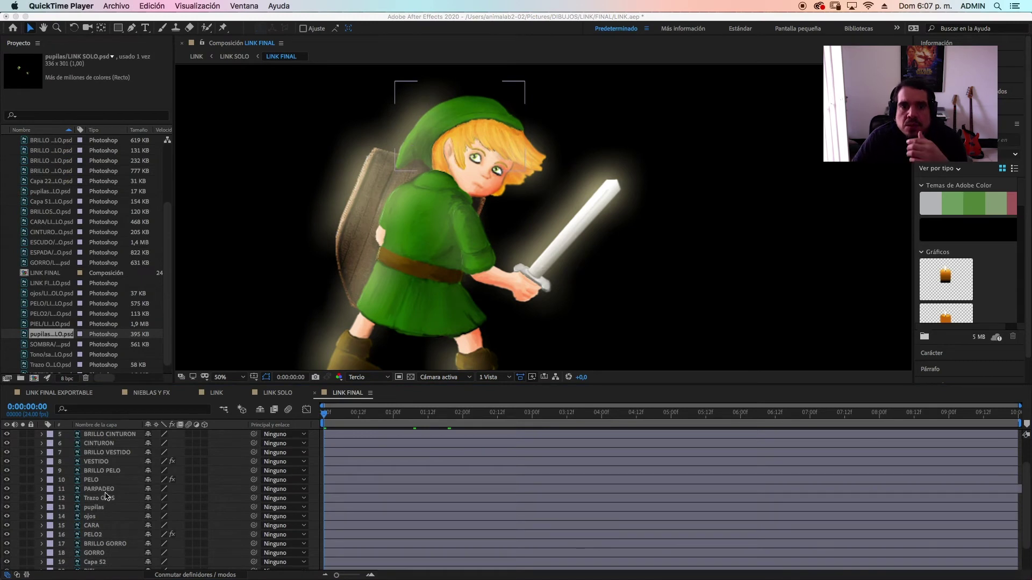
# - Start keyframing opacity at 100% on the Trazo OJOS, pupilas and ojos layers together at 3 seconds
pyautogui.click(107, 501)
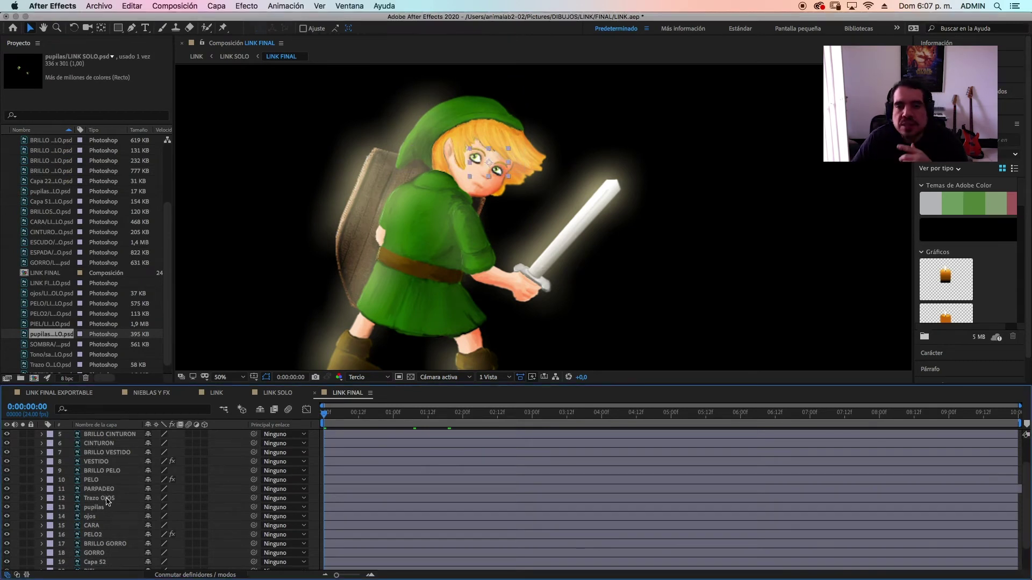
pyautogui.click(108, 501)
pyautogui.keyDown('shift'); pyautogui.click(106, 517); pyautogui.keyUp('shift')
pyautogui.moveTo(355, 423); pyautogui.dragTo(530, 421)
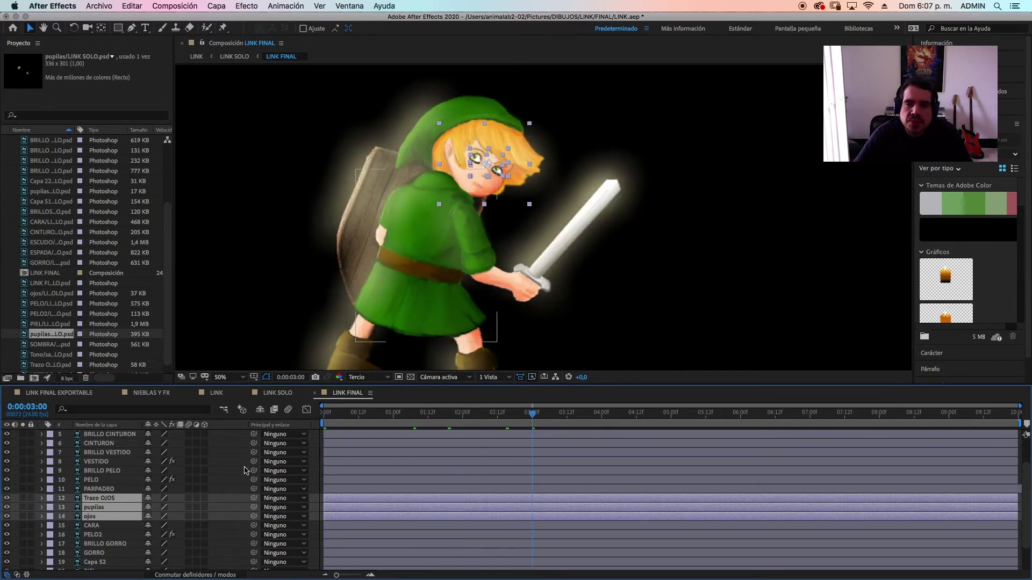
pyautogui.click(42, 498)
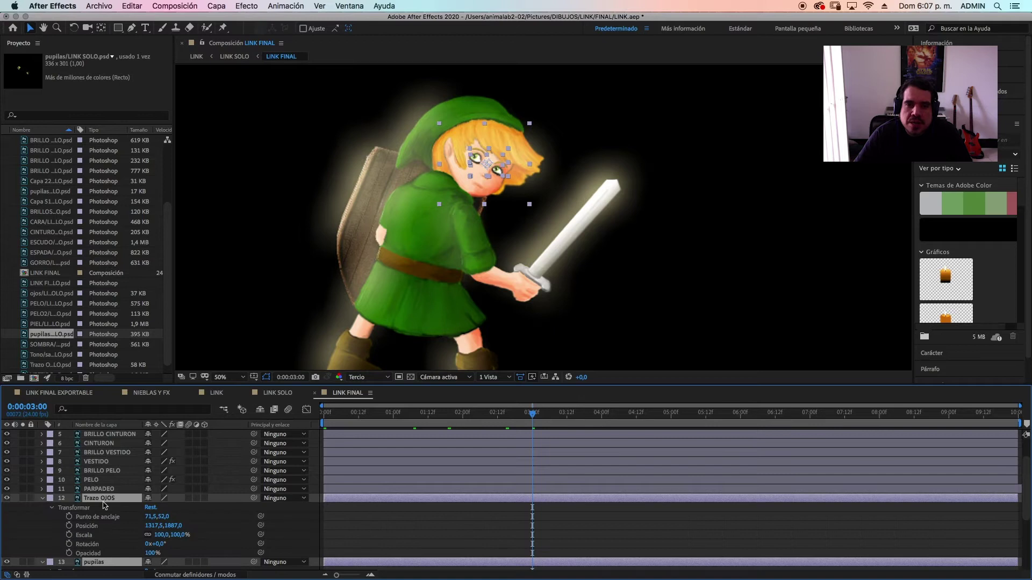
pyautogui.click(69, 553)
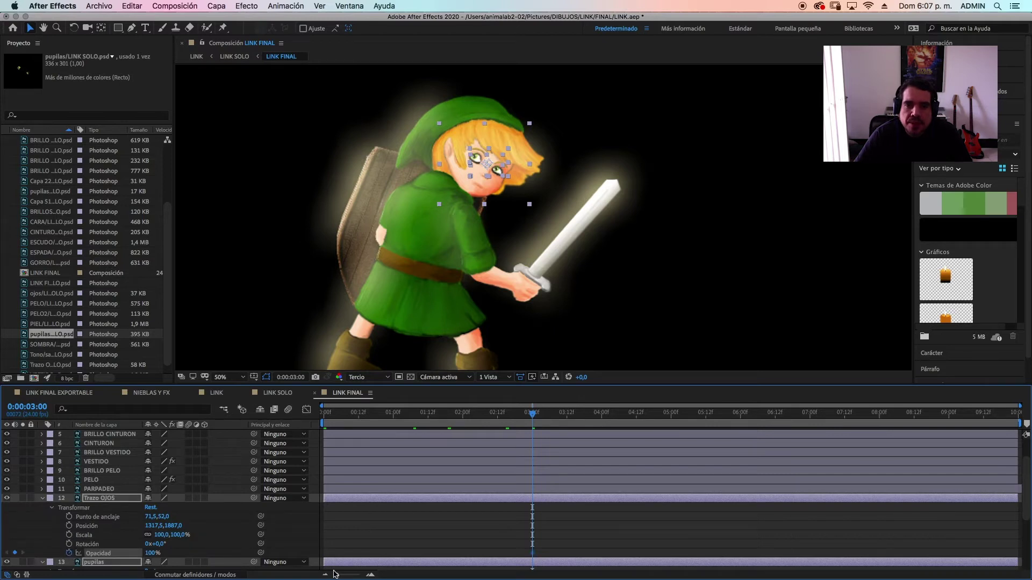
# - One frame further on, at 3:01, set the opacity of the three eye layers to 0%
pyautogui.moveTo(338, 576); pyautogui.dragTo(381, 578)
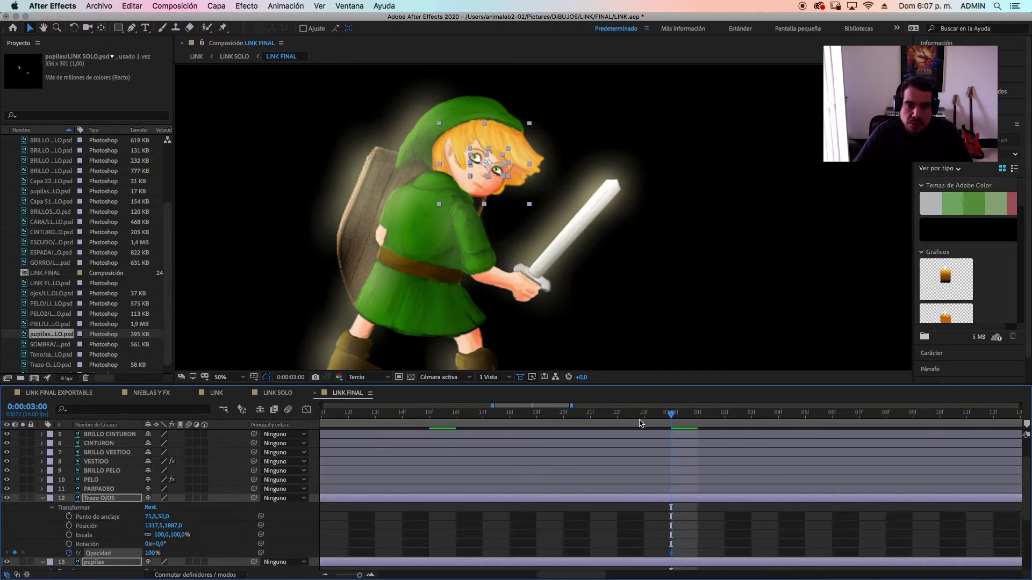
pyautogui.click(697, 416)
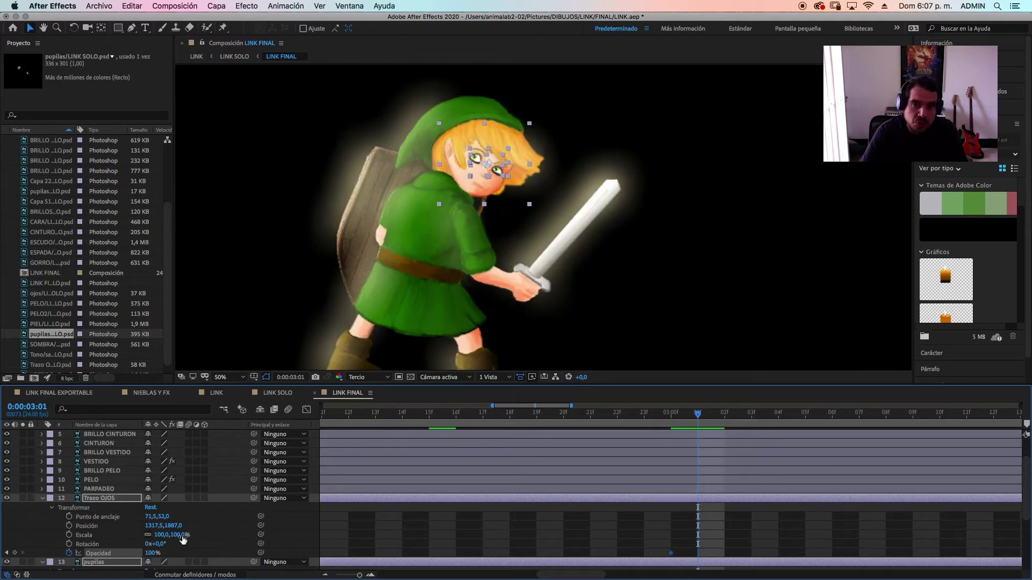
pyautogui.write('0')
pyautogui.press('Return')
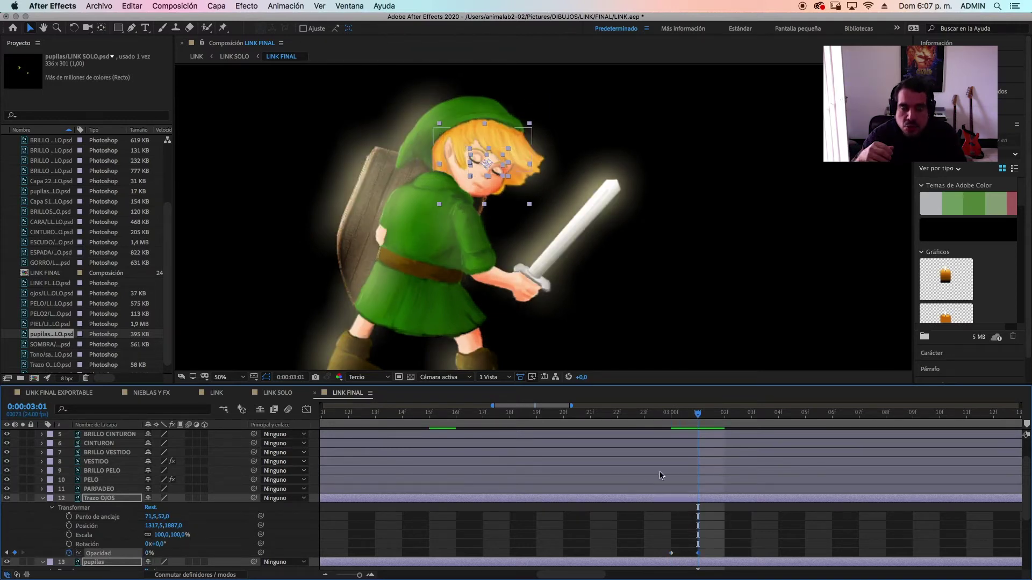
pyautogui.moveTo(697, 417)
pyautogui.mouseDown()
pyautogui.moveTo(618, 418)
pyautogui.moveTo(729, 425)
pyautogui.moveTo(633, 427)
pyautogui.moveTo(705, 427)
pyautogui.mouseUp()
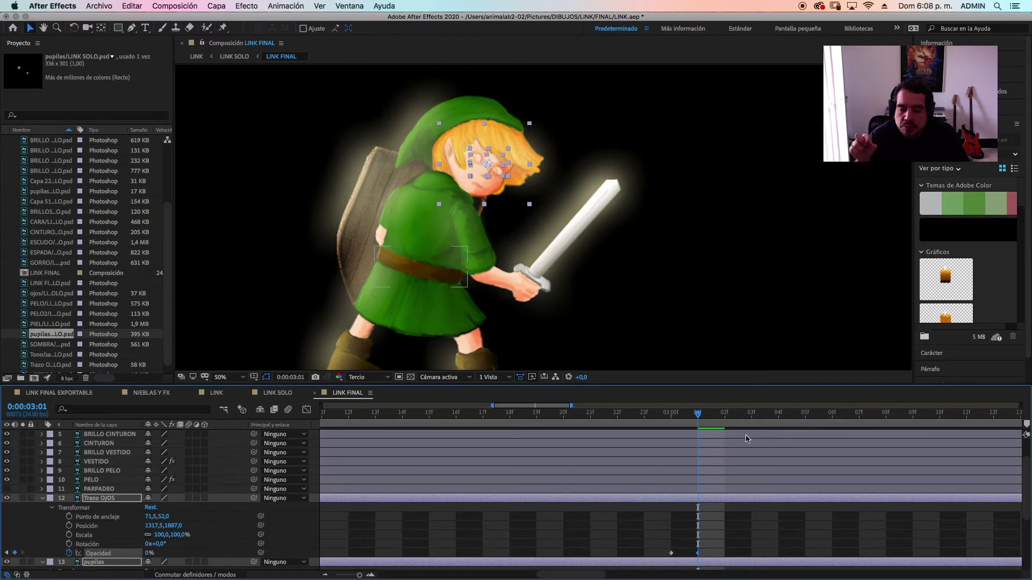
# - Add opacity keyframes to the selected eye layers, holding 0% at 0:00:03:21 and returning to 100% at 0:00:03:22
pyautogui.moveTo(699, 417); pyautogui.dragTo(866, 428)
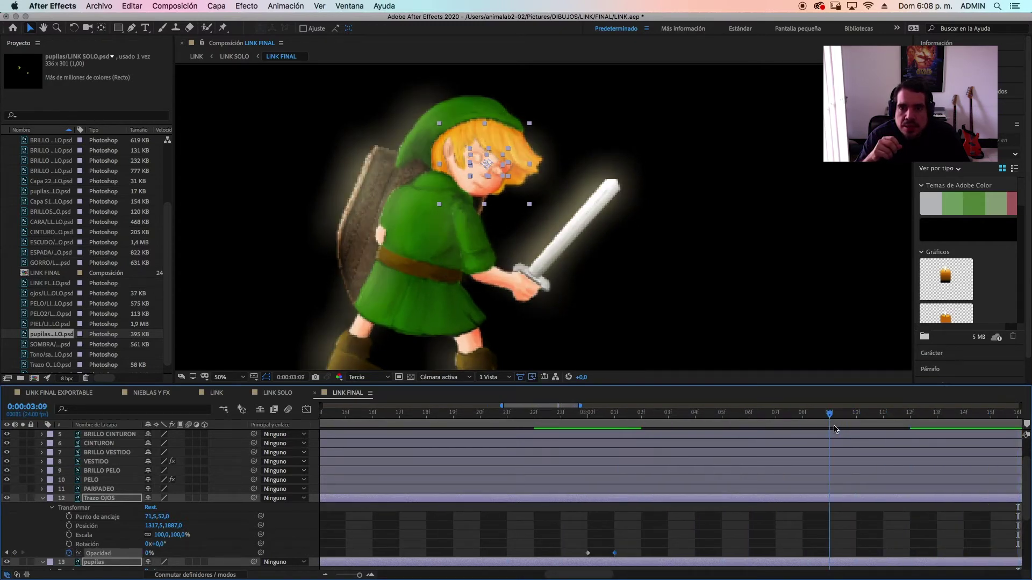
pyautogui.moveTo(726, 431); pyautogui.dragTo(972, 435)
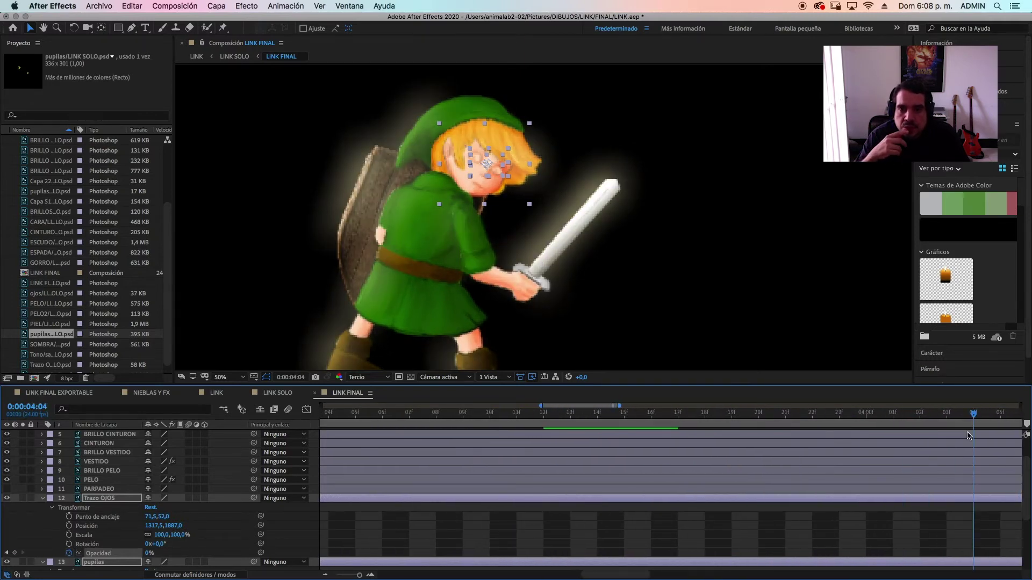
pyautogui.moveTo(856, 441); pyautogui.dragTo(760, 443)
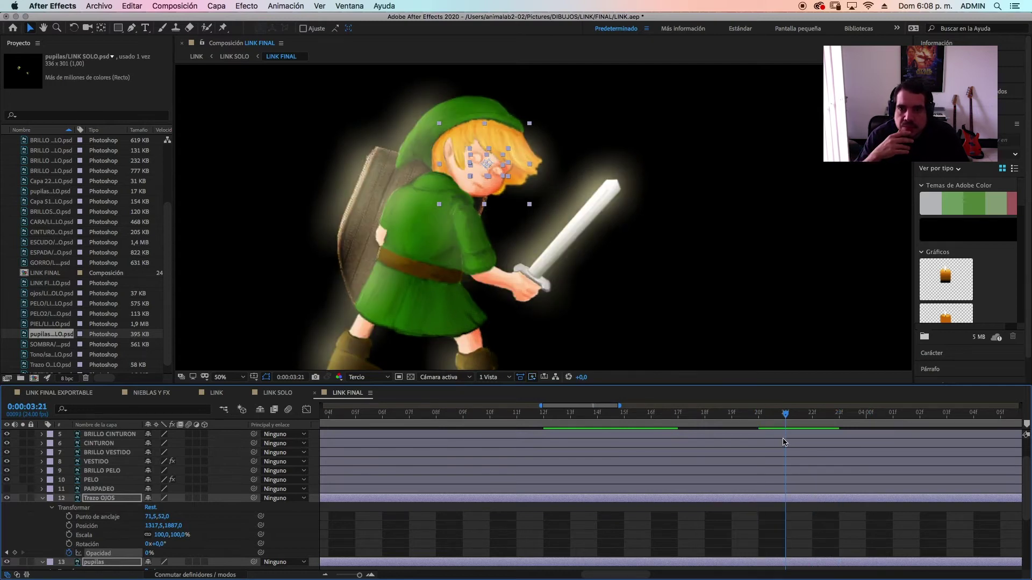
pyautogui.click(15, 553)
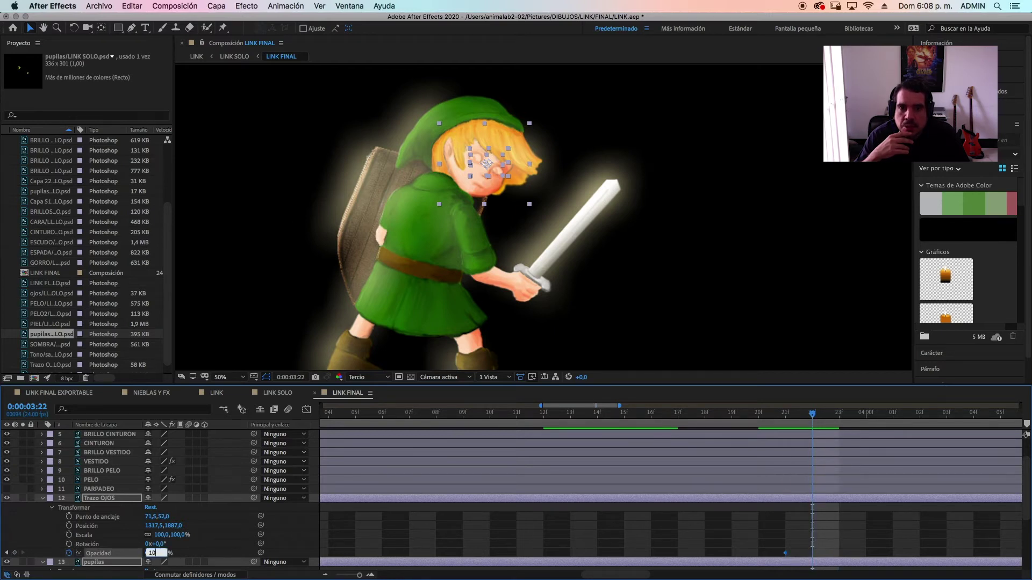
pyautogui.press('Return')
pyautogui.moveTo(355, 577); pyautogui.dragTo(337, 576)
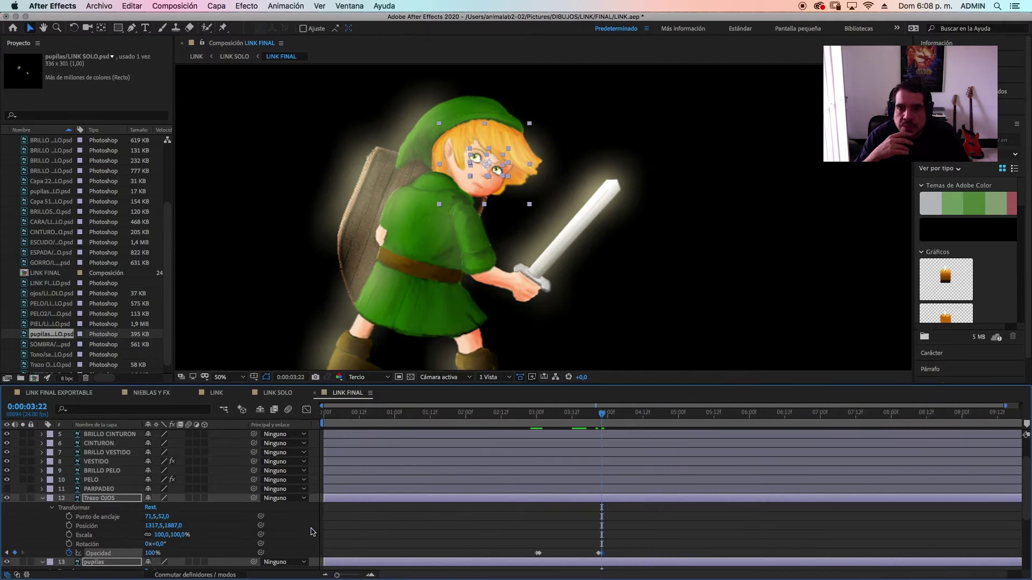
# - Split the PARPADEO layer at 0:00:03:22 and shorten its earlier part so it starts at 0:00:03:00
pyautogui.click(350, 490)
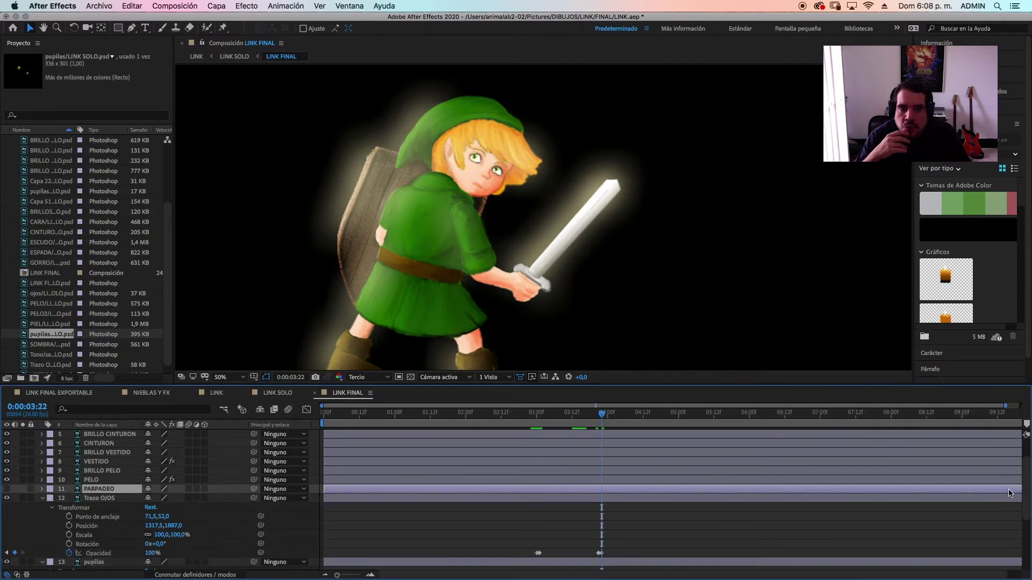
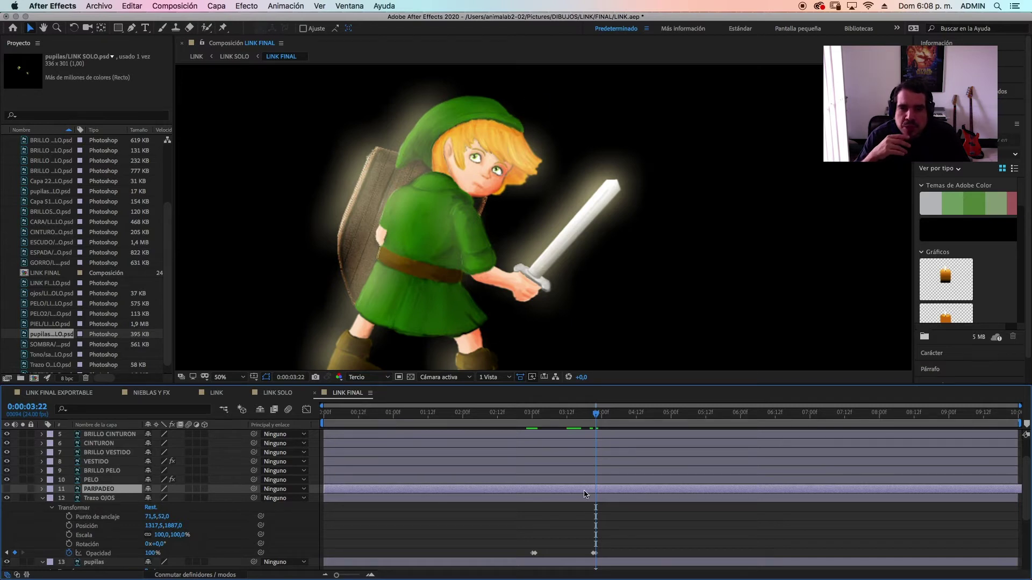
pyautogui.press('super+shift+d')
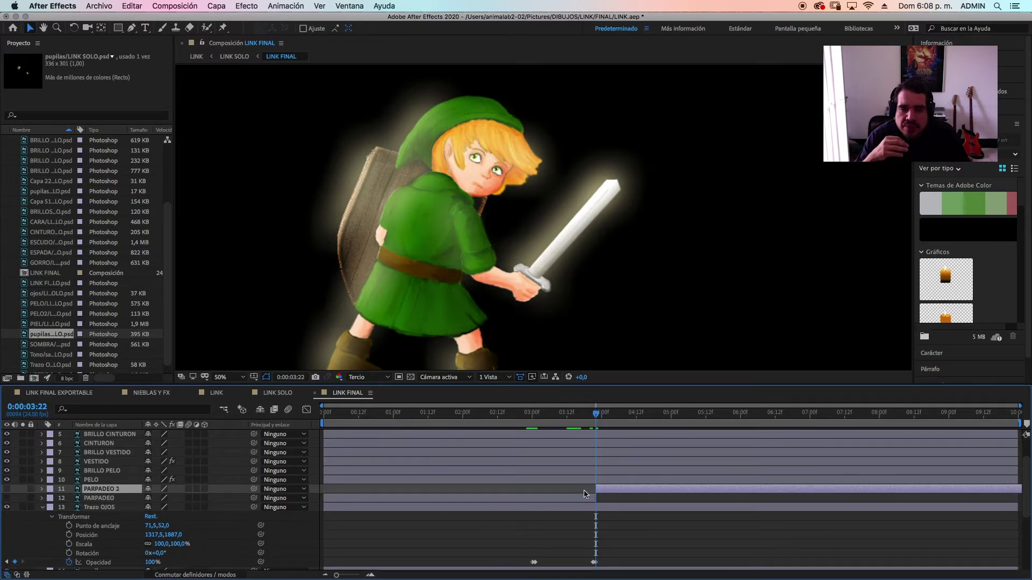
pyautogui.moveTo(424, 500); pyautogui.dragTo(630, 506)
pyautogui.moveTo(807, 500); pyautogui.dragTo(620, 502)
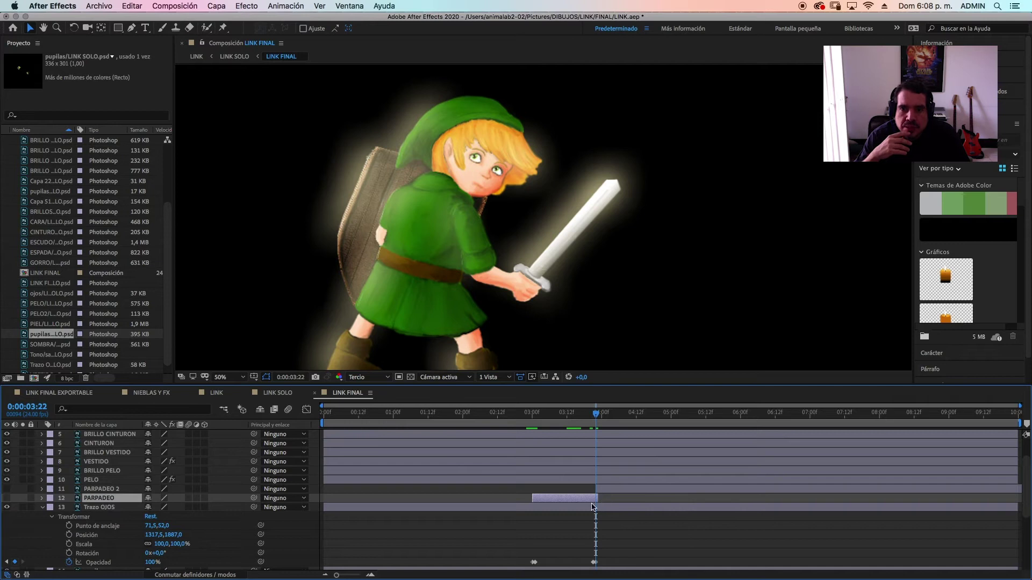
# - Make the PARPADEO layer visible and shift it to start at 0:00:03:01, where the eyes reach 0% opacity
pyautogui.moveTo(337, 575); pyautogui.dragTo(356, 576)
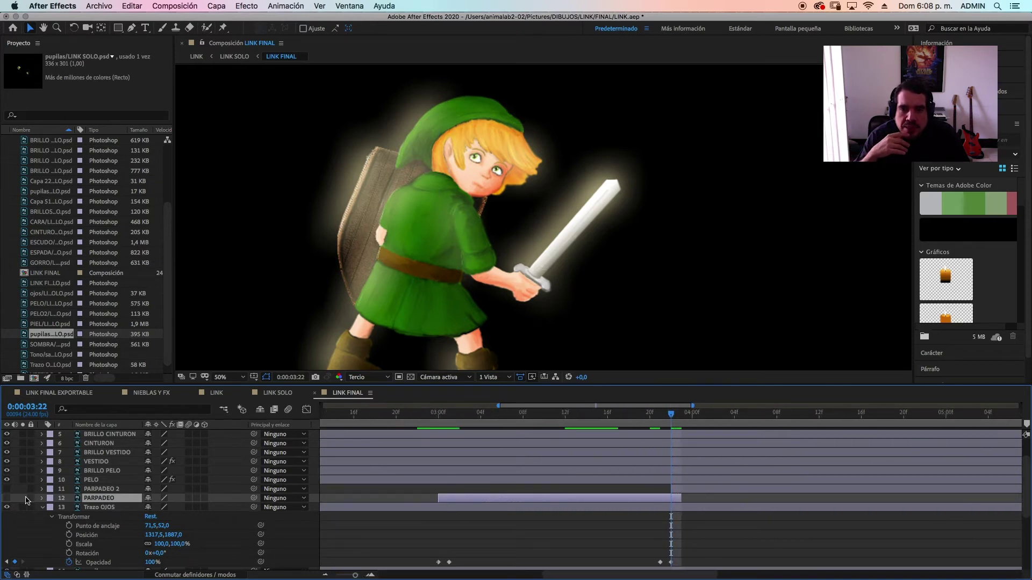
pyautogui.click(7, 498)
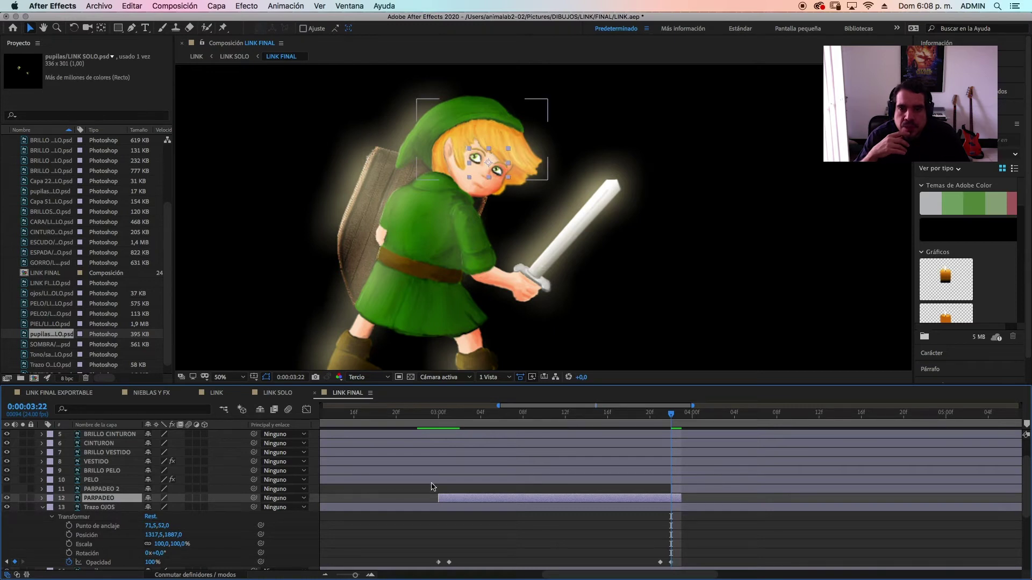
pyautogui.click(429, 417)
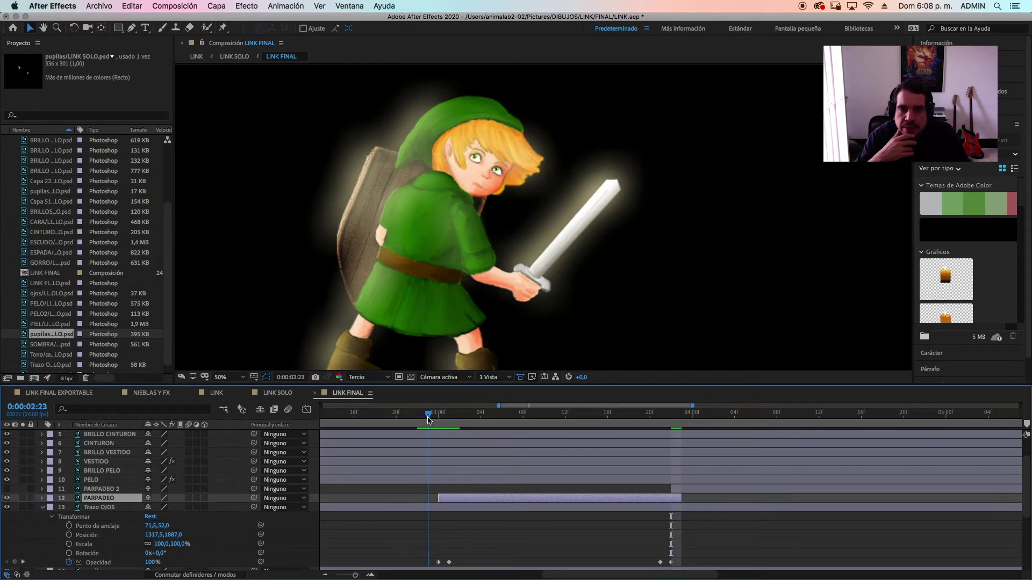
pyautogui.click(447, 424)
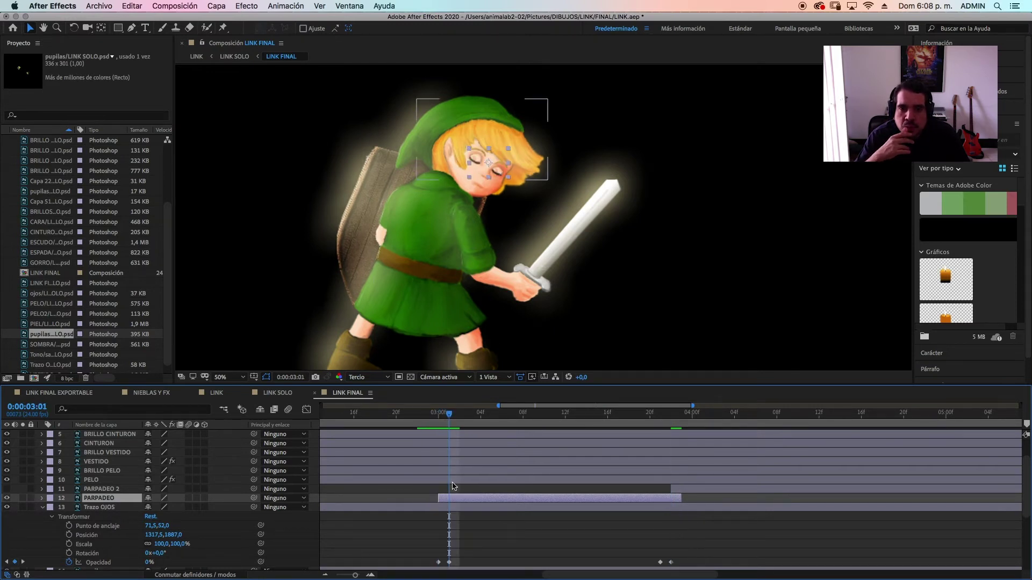
pyautogui.moveTo(457, 501); pyautogui.dragTo(465, 501)
# - End PARPADEO at 0:00:03:22, slide PARPADEO 2 to start at about 0:00:04:13, and preview the blink
pyautogui.moveTo(453, 417); pyautogui.dragTo(671, 418)
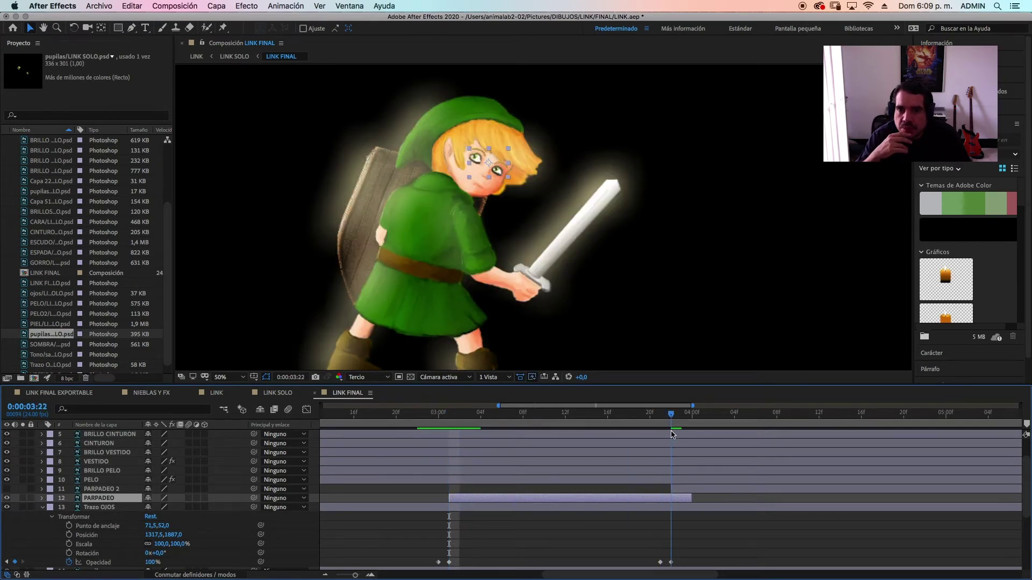
pyautogui.moveTo(676, 501); pyautogui.dragTo(845, 490)
pyautogui.moveTo(670, 414); pyautogui.dragTo(417, 423)
pyautogui.press('space')
pyautogui.press('space')
# - Trim the end of the PARPADEO layer at 0:00:03:12
pyautogui.moveTo(598, 421); pyautogui.dragTo(567, 422)
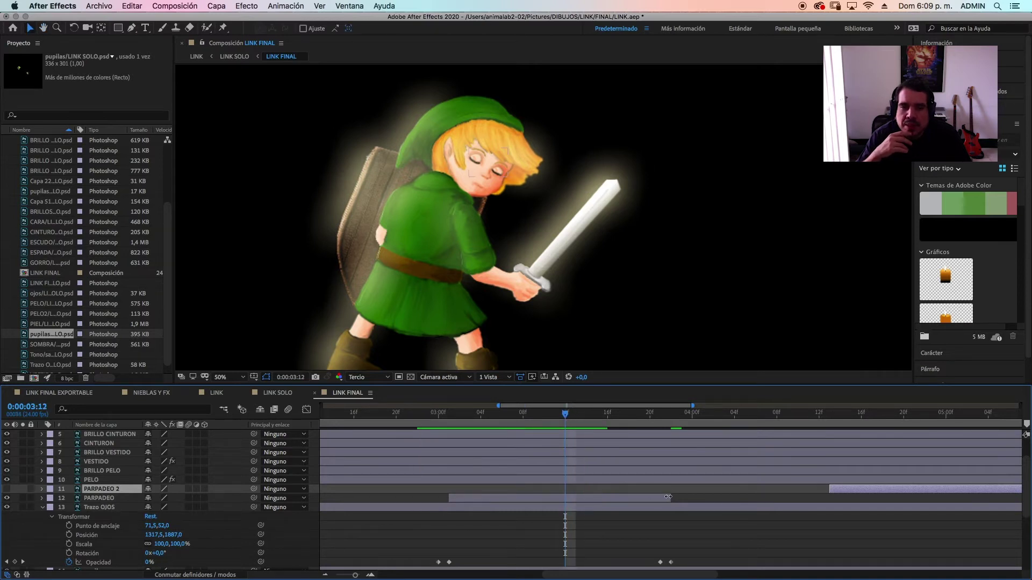
pyautogui.click(563, 499)
pyautogui.hotkey('alt', ']')
# - Move the reopening opacity keyframes of Trazo OJOS, pupilas and ojos to 0:00:03:12 and 0:00:03:13, and preview the shorter blink
pyautogui.scroll(-4, 602, 535)
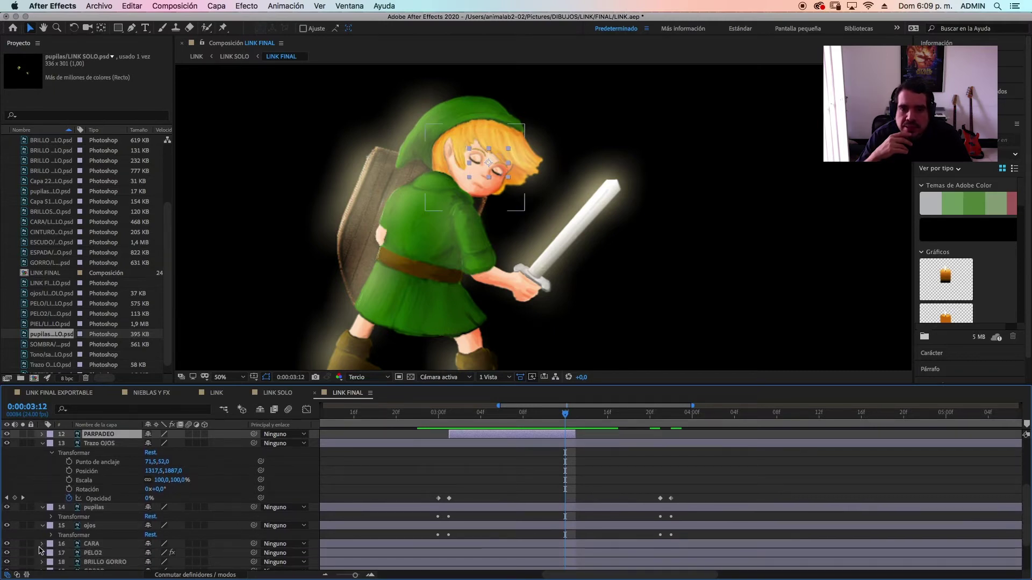
pyautogui.click(53, 517)
pyautogui.scroll(-4, 51, 537)
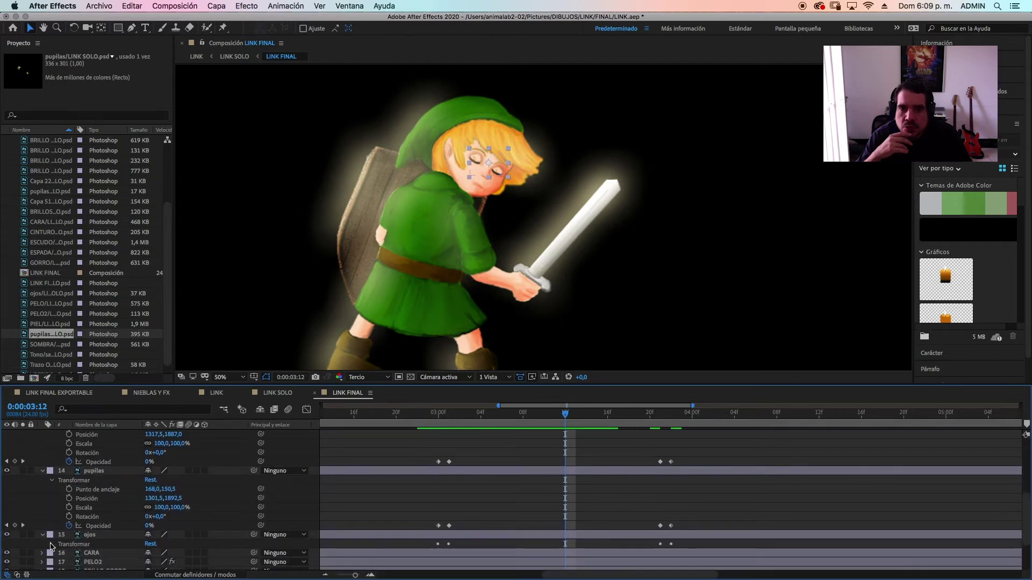
pyautogui.click(51, 544)
pyautogui.scroll(-2, 253, 552)
pyautogui.scroll(2, 677, 536)
pyautogui.moveTo(652, 455); pyautogui.dragTo(685, 476)
pyautogui.moveTo(656, 527); pyautogui.dragTo(565, 531)
pyautogui.scroll(-4, 693, 540)
pyautogui.hotkey('alt', 'Right')
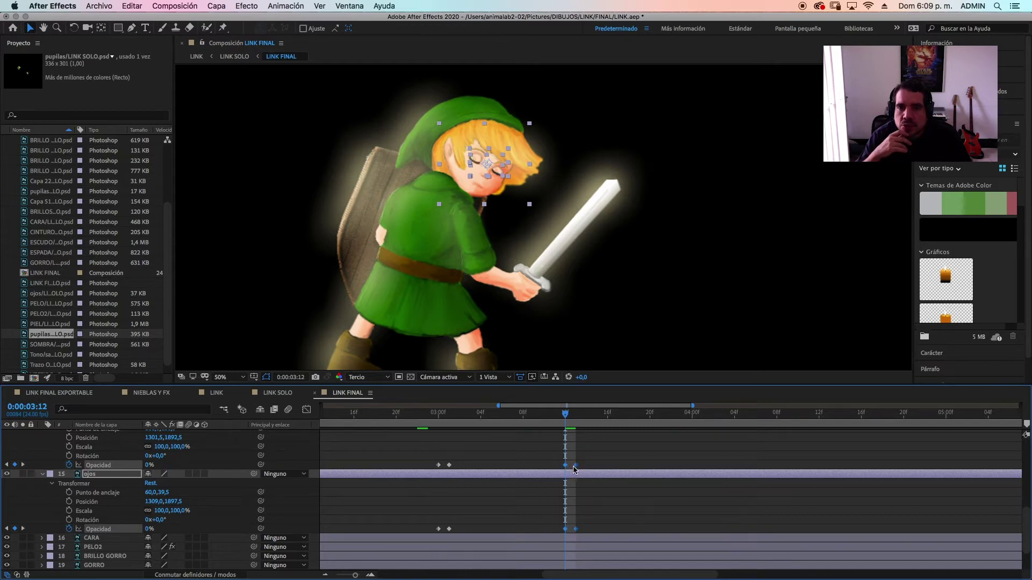
pyautogui.moveTo(565, 414); pyautogui.dragTo(358, 419)
pyautogui.press('space')
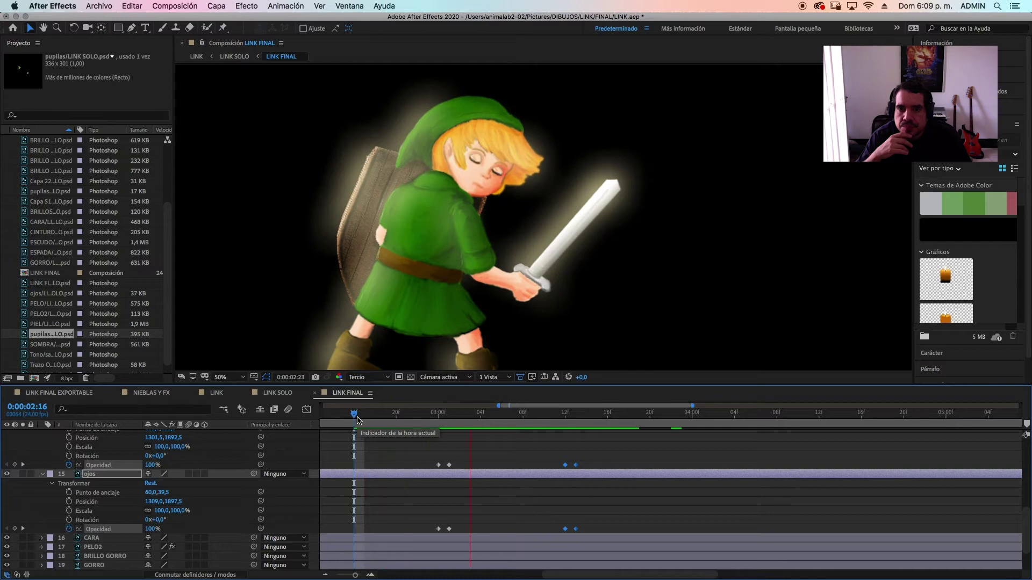
pyautogui.press('space')
# - Add 100% opacity keyframes at 0:00:06:23 to the Trazo OJOS, pupilas and ojos layers for a second blink
pyautogui.moveTo(529, 419); pyautogui.dragTo(871, 424)
pyautogui.scroll(1, 546, 309)
pyautogui.scroll(5, 591, 441)
pyautogui.press('pageup')
pyautogui.press('pageup')
pyautogui.press('pageup')
pyautogui.moveTo(355, 575); pyautogui.dragTo(334, 575)
pyautogui.scroll(5, 461, 516)
pyautogui.moveTo(652, 418); pyautogui.dragTo(808, 421)
pyautogui.click(787, 513)
pyautogui.scroll(-5, 140, 506)
pyautogui.keyDown('shift'); pyautogui.click(130, 511); pyautogui.keyUp('shift')
pyautogui.scroll(1, 127, 527)
pyautogui.scroll(-4, 124, 529)
pyautogui.click(124, 531)
pyautogui.keyDown('shift'); pyautogui.click(126, 470); pyautogui.keyUp('shift')
pyautogui.scroll(3, 215, 497)
pyautogui.keyDown('shift'); pyautogui.click(87, 467); pyautogui.keyUp('shift')
pyautogui.scroll(-3, 76, 466)
pyautogui.click(15, 456)
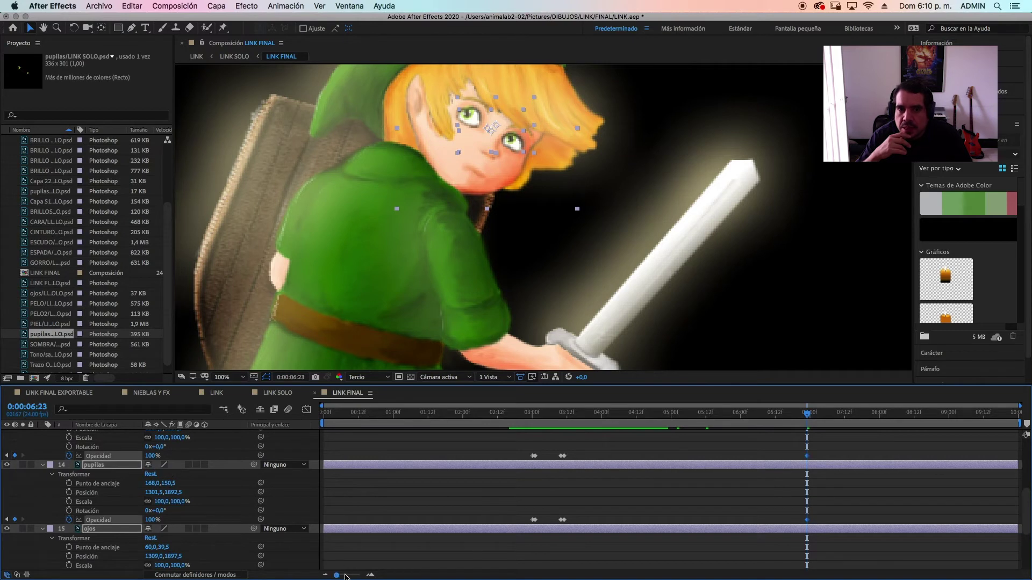
# - Set the opacity of the three eye layers to 0% one frame further on, at 0:00:07:00
pyautogui.moveTo(339, 575); pyautogui.dragTo(362, 575)
pyautogui.press('pagedown')
pyautogui.click(150, 456)
pyautogui.write('0')
pyautogui.press('Return')
# - Keyframe the eye layers' opacity at 0% at 0:00:07:12 and set it to 100% at 0:00:07:13
pyautogui.moveTo(701, 414); pyautogui.dragTo(901, 416)
pyautogui.click(15, 456)
pyautogui.press('pagedown')
pyautogui.click(149, 456)
pyautogui.write('100')
pyautogui.press('Return')
# - Split PARPADEO 2 at the current time, delete the leftover part, and fit the remaining clip near the second blink
pyautogui.scroll(3, 528, 478)
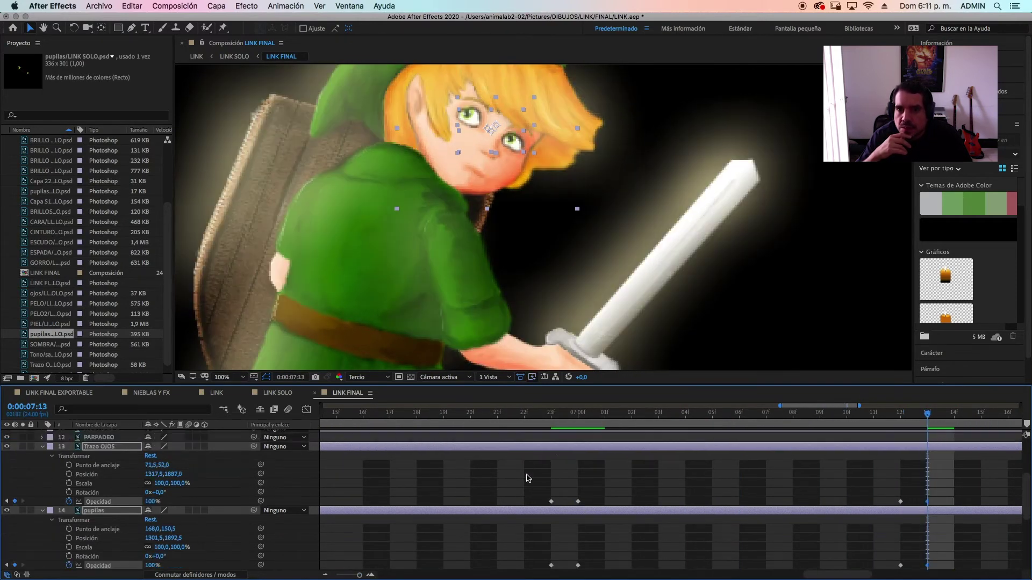
pyautogui.press('u')
pyautogui.moveTo(359, 575); pyautogui.dragTo(334, 576)
pyautogui.click(806, 448)
pyautogui.press('super+shift+d')
pyautogui.press('Delete')
pyautogui.moveTo(828, 447); pyautogui.dragTo(779, 447)
pyautogui.moveTo(772, 447); pyautogui.dragTo(817, 450)
# - Align the start of the PARPADEO 2 layer with the 0% opacity keyframe at 0:00:07:00
pyautogui.click(42, 465)
pyautogui.moveTo(336, 575); pyautogui.dragTo(356, 575)
pyautogui.click(521, 414)
pyautogui.moveTo(538, 448)
pyautogui.mouseDown()
pyautogui.moveTo(525, 447)
pyautogui.moveTo(543, 447)
pyautogui.mouseUp()
pyautogui.press('pageup')
# - Make PARPADEO 2 visible, extend its end to 0:00:07:13, and collapse the Trazo OJOS properties
pyautogui.click(7, 446)
pyautogui.click(496, 414)
pyautogui.moveTo(522, 415); pyautogui.dragTo(621, 418)
pyautogui.moveTo(596, 447); pyautogui.dragTo(672, 449)
pyautogui.moveTo(648, 418); pyautogui.dragTo(685, 424)
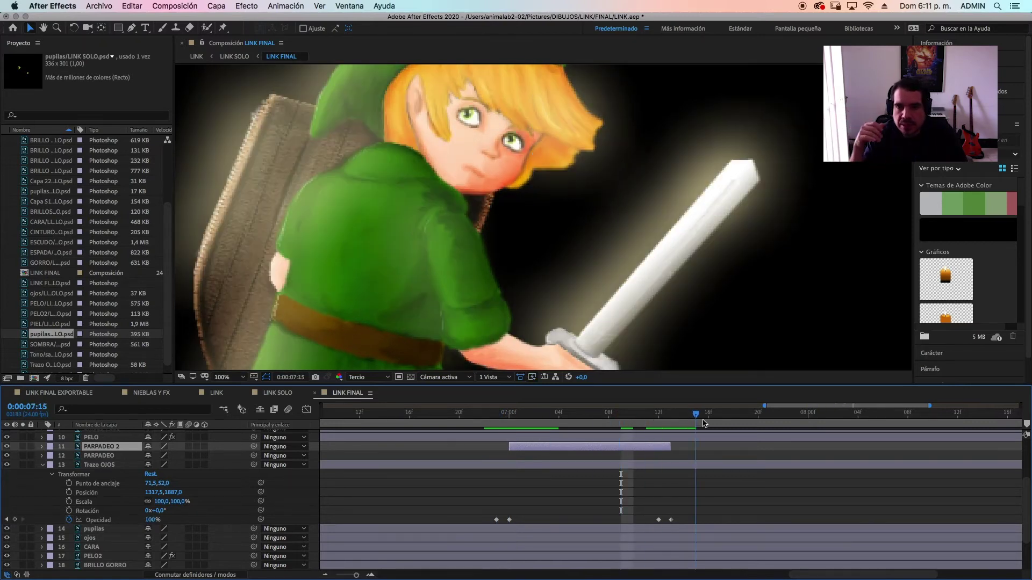
pyautogui.click(42, 465)
pyautogui.press('pagedown')
pyautogui.press('pagedown')
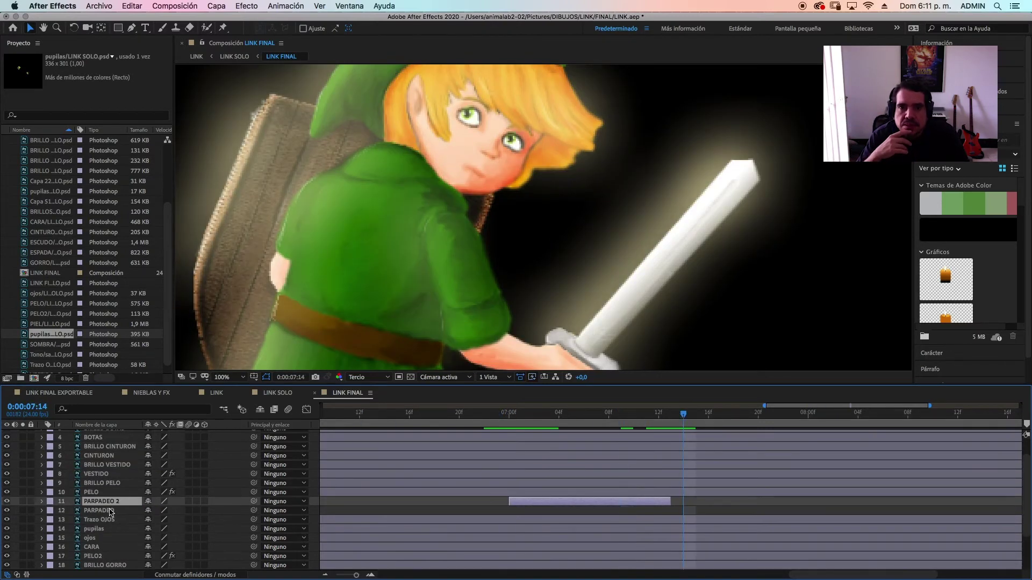
# - Start Position keyframing on the pupilas layer at 0:00:00:00
pyautogui.click(100, 511)
pyautogui.scroll(-2, 100, 510)
pyautogui.moveTo(356, 575); pyautogui.dragTo(340, 576)
pyautogui.click(100, 502)
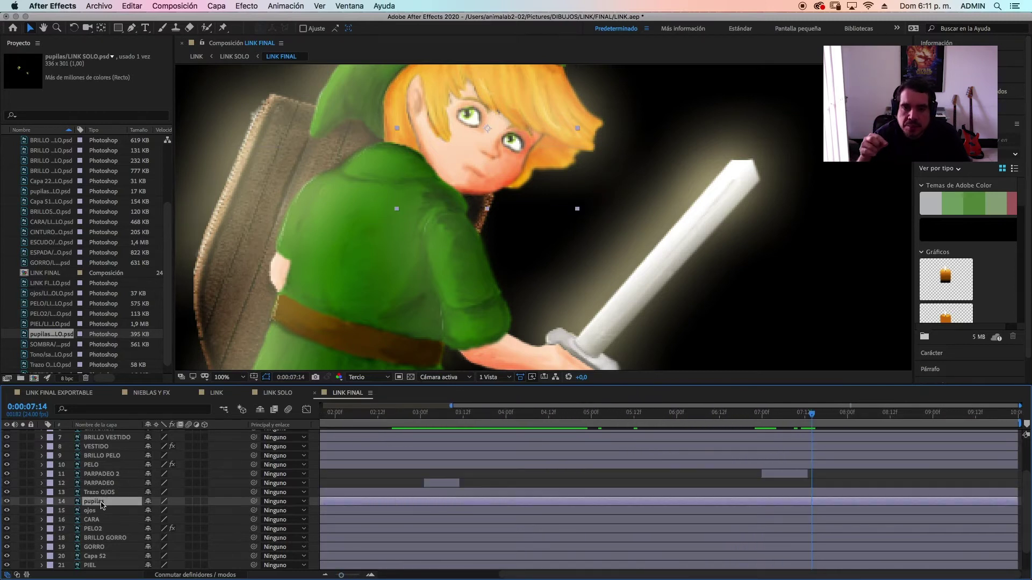
pyautogui.click(7, 502)
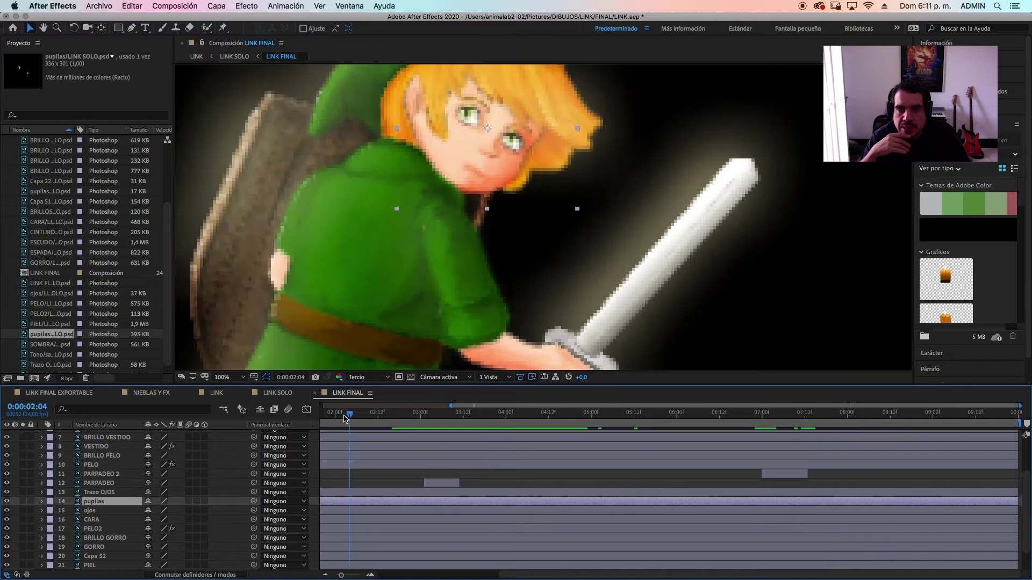
pyautogui.press('Home')
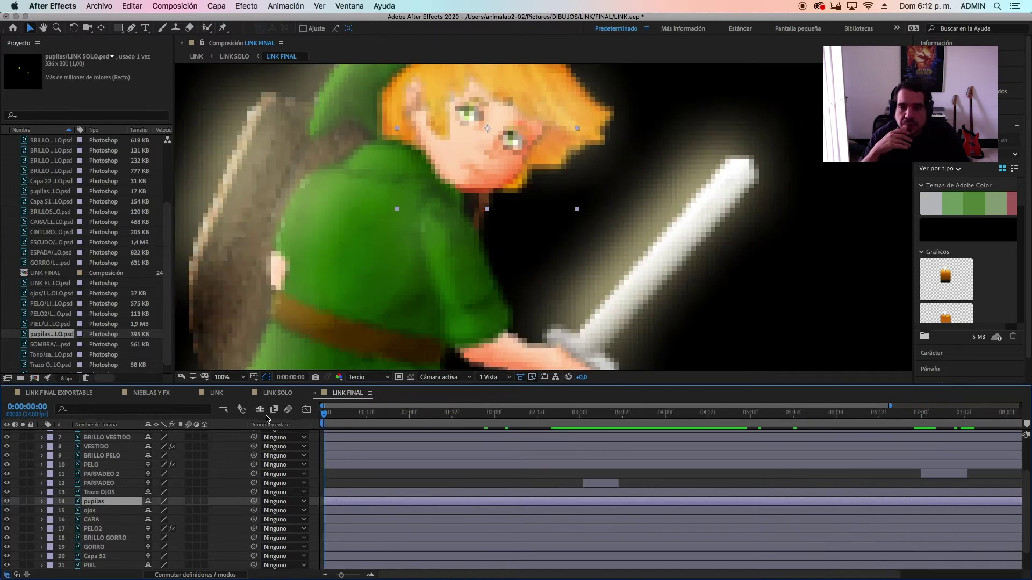
pyautogui.click(42, 502)
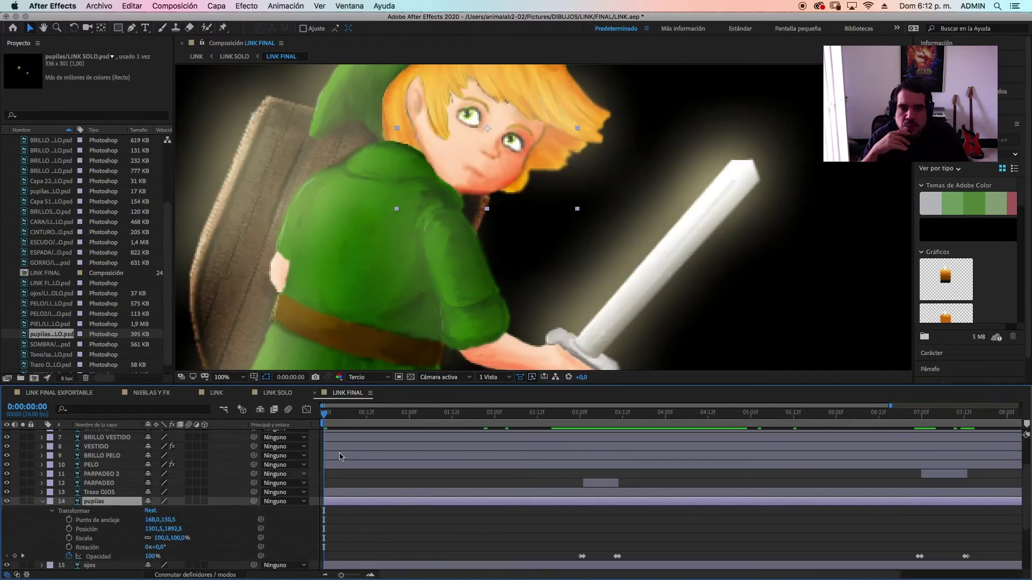
pyautogui.click(69, 529)
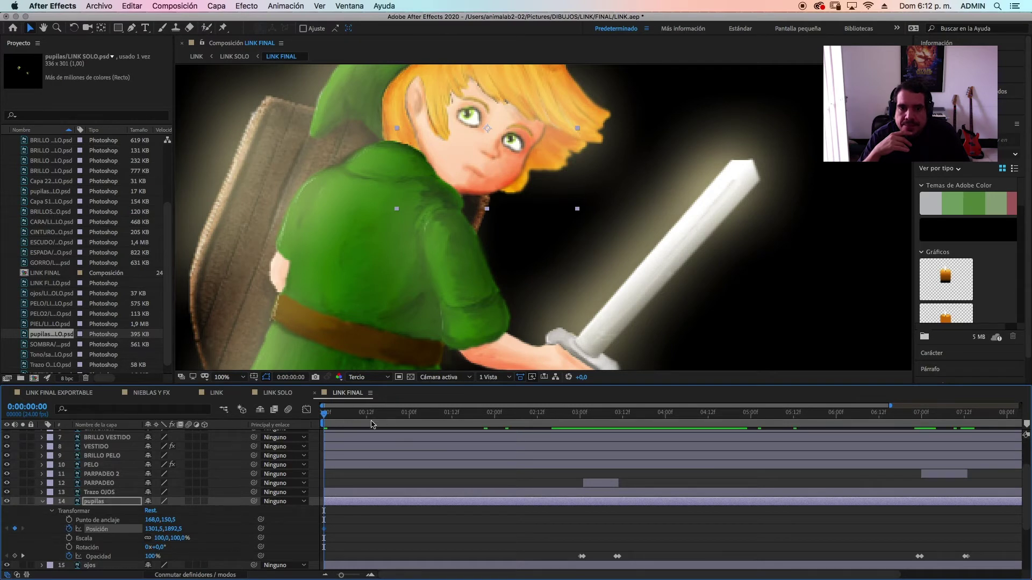
# - Set the pupilas position to 1310.5, 1899.5 at the first frame
pyautogui.moveTo(175, 532); pyautogui.dragTo(182, 532)
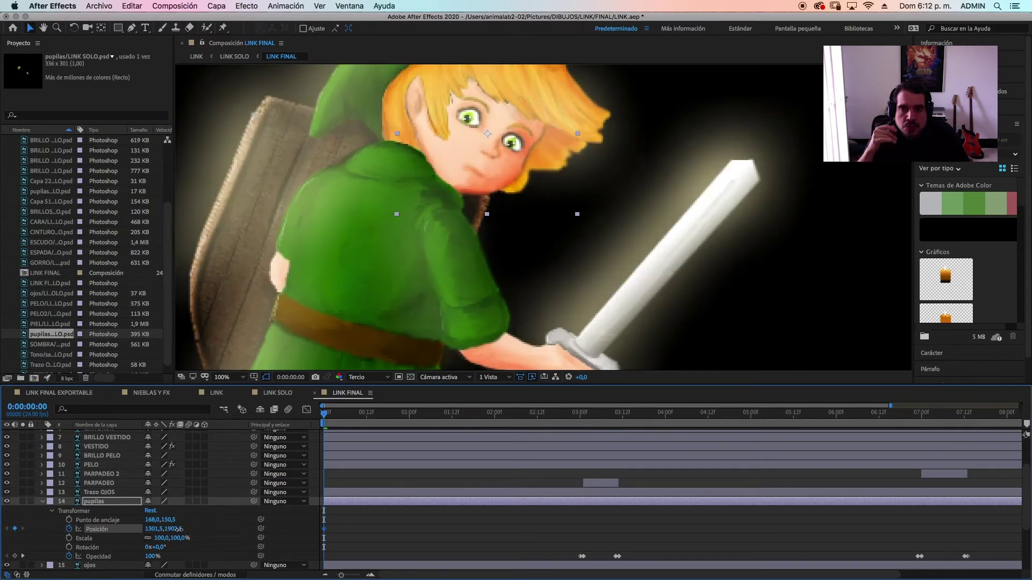
pyautogui.moveTo(179, 530); pyautogui.dragTo(178, 532)
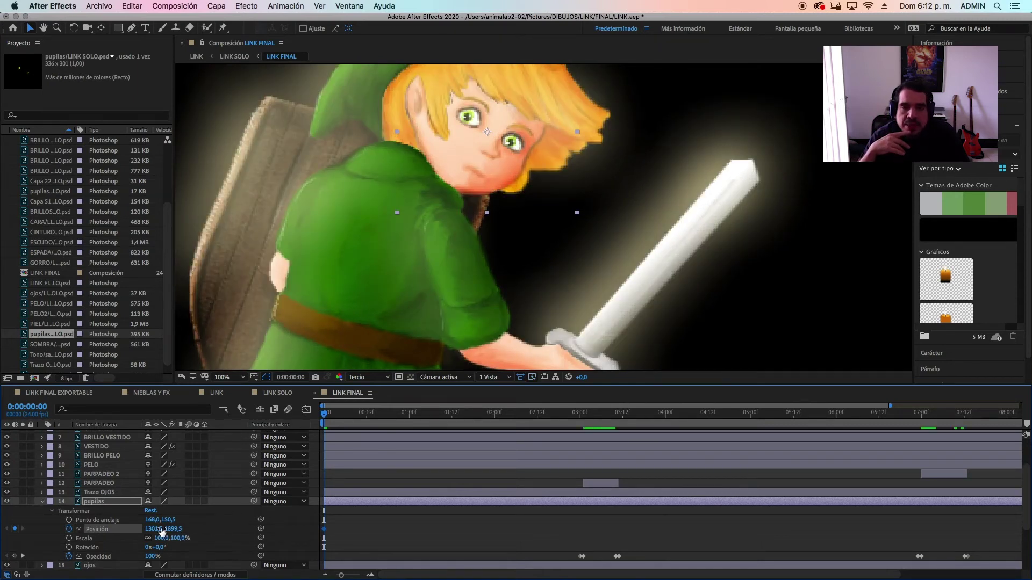
pyautogui.moveTo(165, 530); pyautogui.dragTo(162, 529)
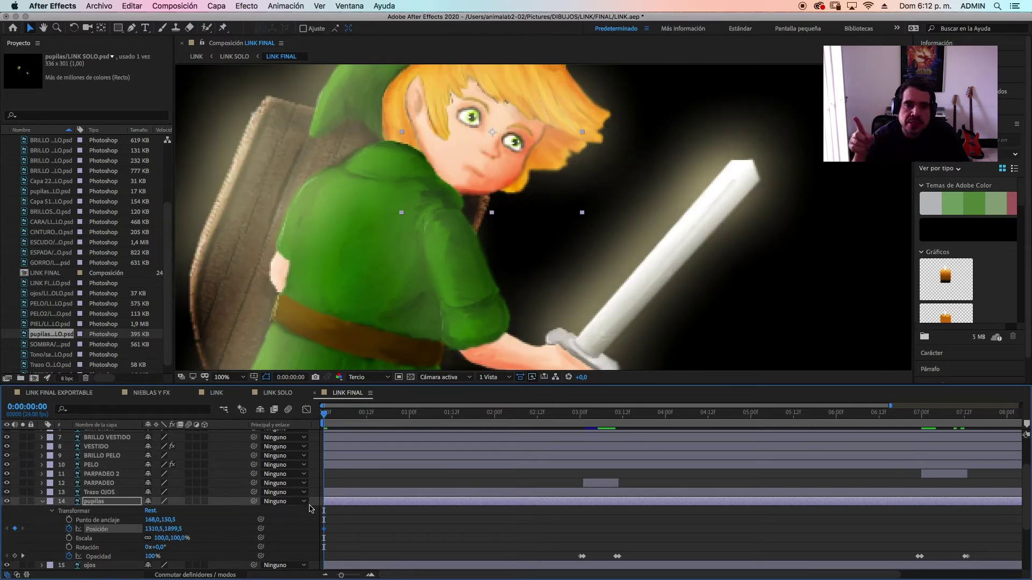
# - Hold the pupilas position with a keyframe at 0:00:03:15, and shift it to 1299.5, 1898.5 at 0:00:06:23
pyautogui.moveTo(352, 413); pyautogui.dragTo(619, 429)
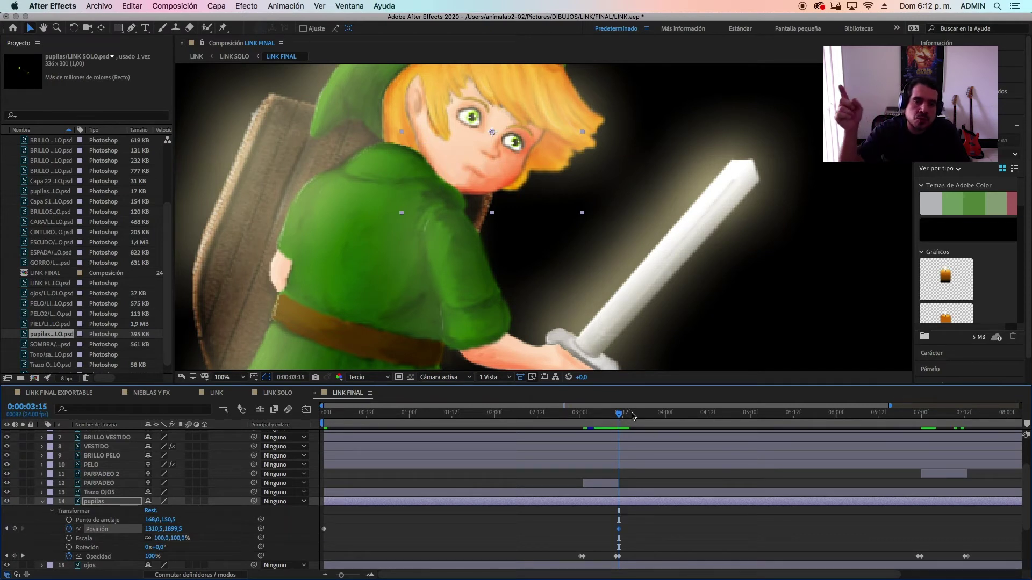
pyautogui.moveTo(633, 415); pyautogui.dragTo(907, 415)
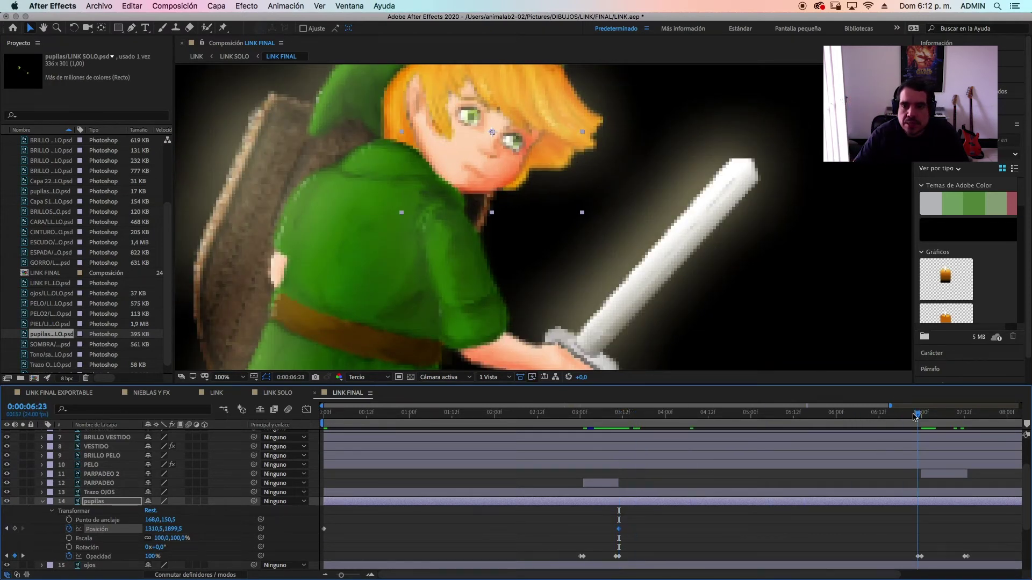
pyautogui.moveTo(147, 531); pyautogui.dragTo(174, 530)
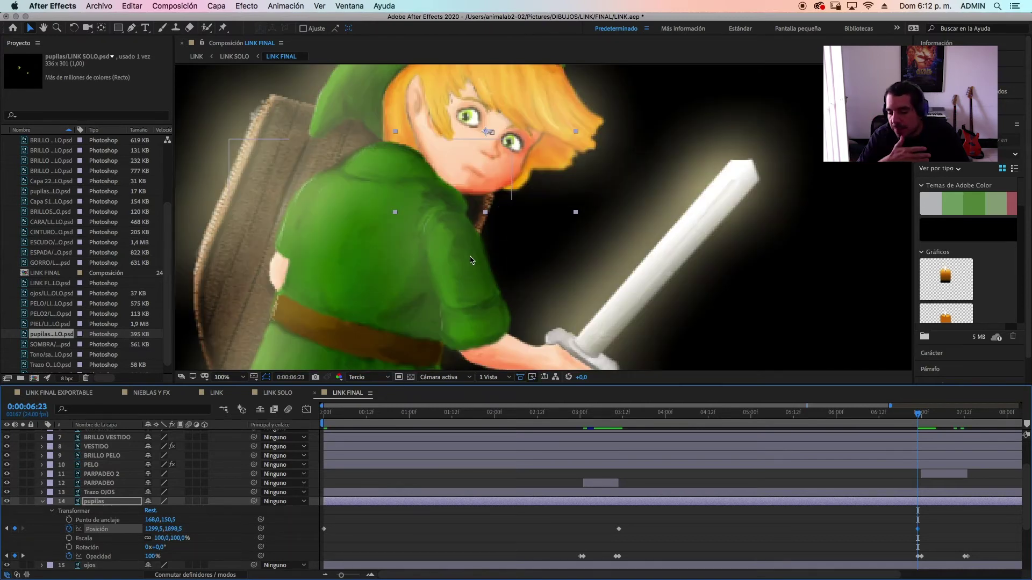
pyautogui.scroll(2, 481, 240)
pyautogui.scroll(5, 481, 240)
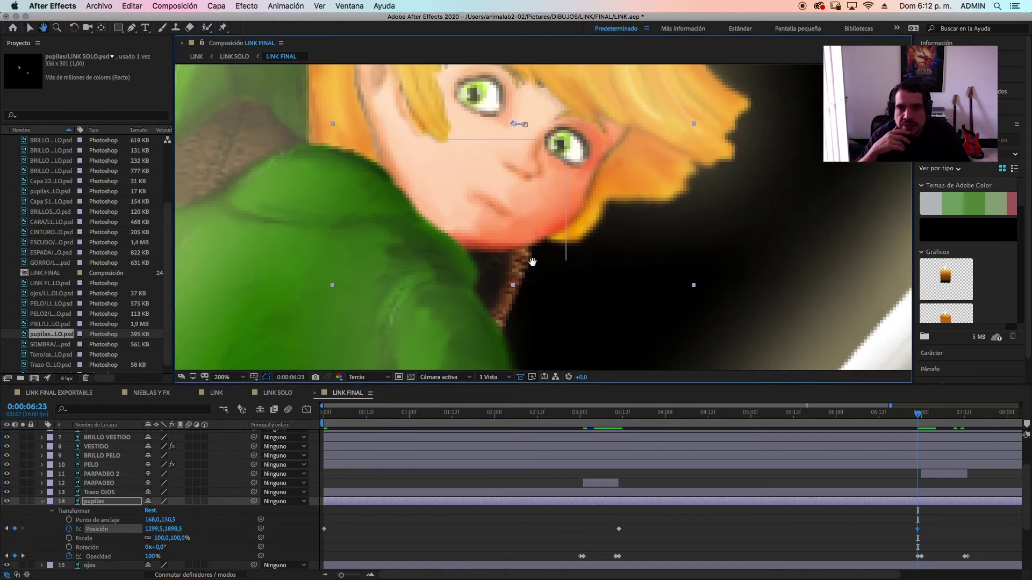
# - Set the pupilas position to 1302.5, 1895.5 at 0:00:06:23 and scrub through the timeline to check the eye movement
pyautogui.moveTo(150, 530); pyautogui.dragTo(168, 530)
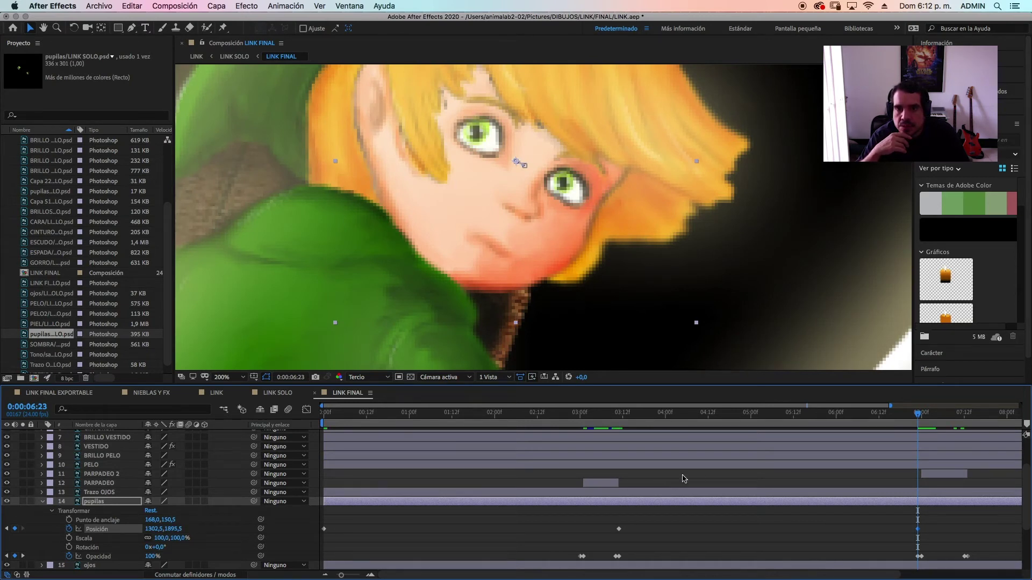
pyautogui.click(647, 415)
pyautogui.moveTo(628, 416); pyautogui.dragTo(977, 425)
pyautogui.moveTo(341, 575); pyautogui.dragTo(342, 575)
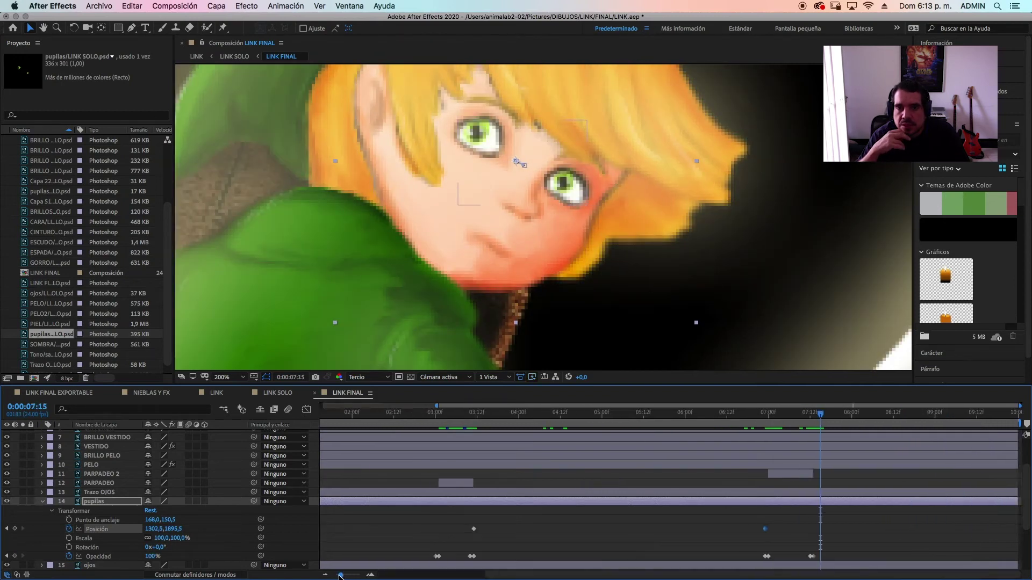
pyautogui.moveTo(341, 575); pyautogui.dragTo(335, 575)
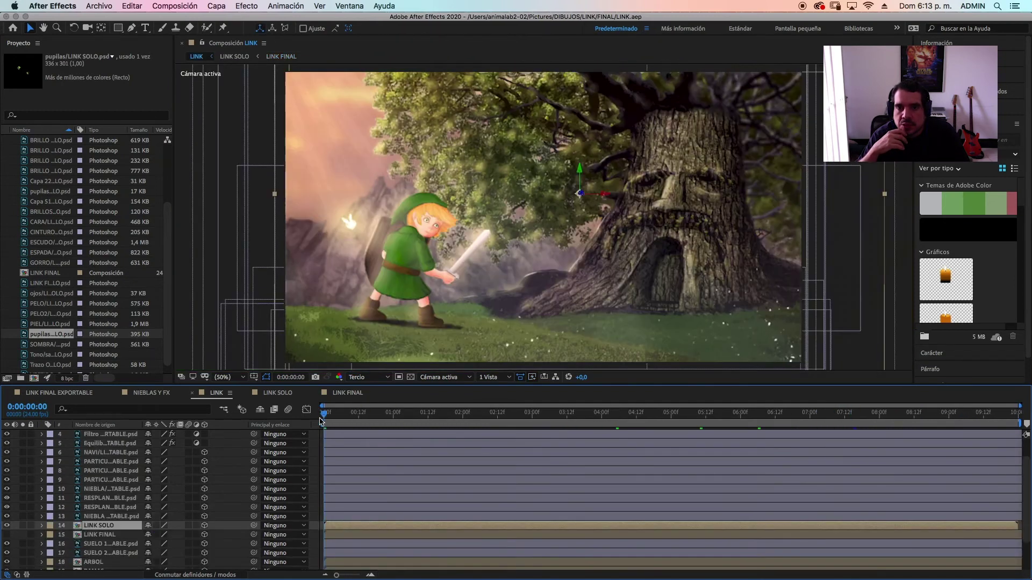
# - Preview the LINK composition from its first frame, and hide the NAVI layer
pyautogui.press('space')
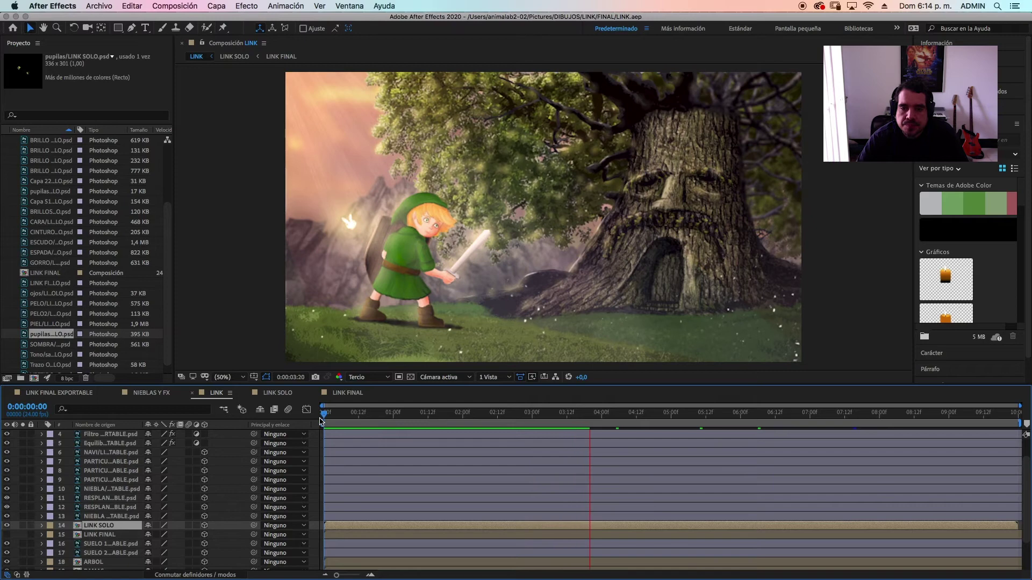
pyautogui.moveTo(697, 413); pyautogui.dragTo(723, 413)
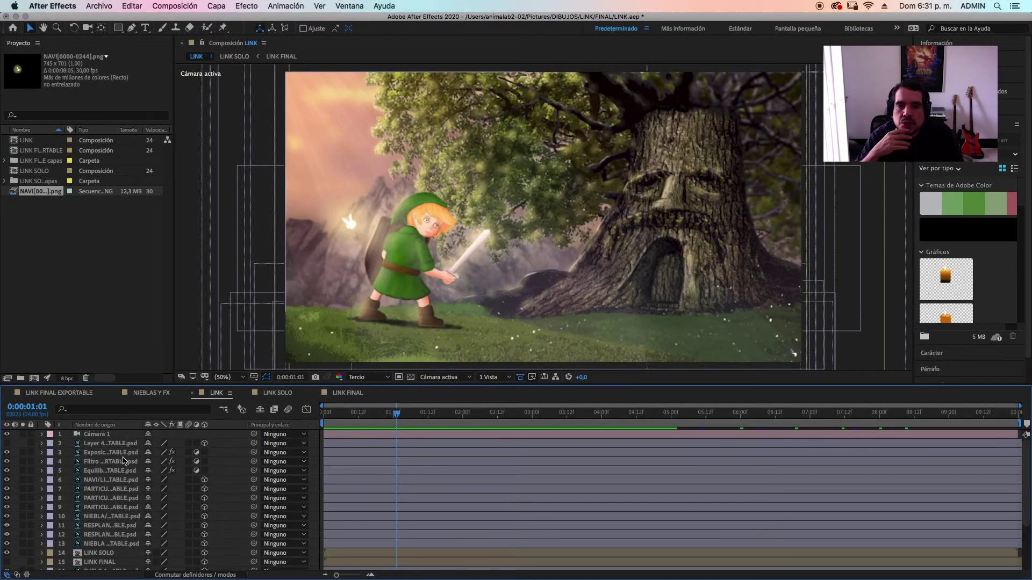
pyautogui.click(103, 480)
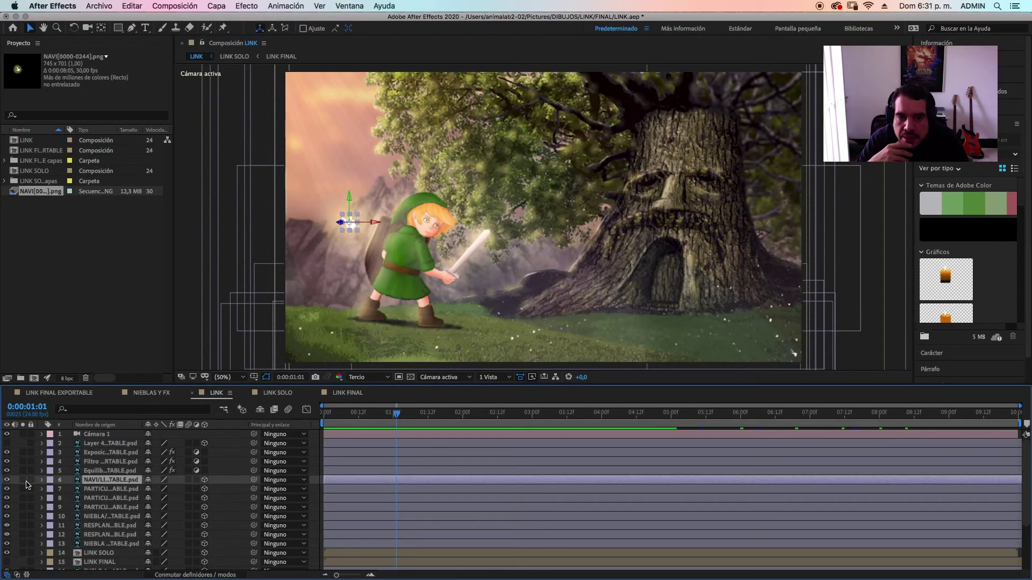
pyautogui.click(6, 480)
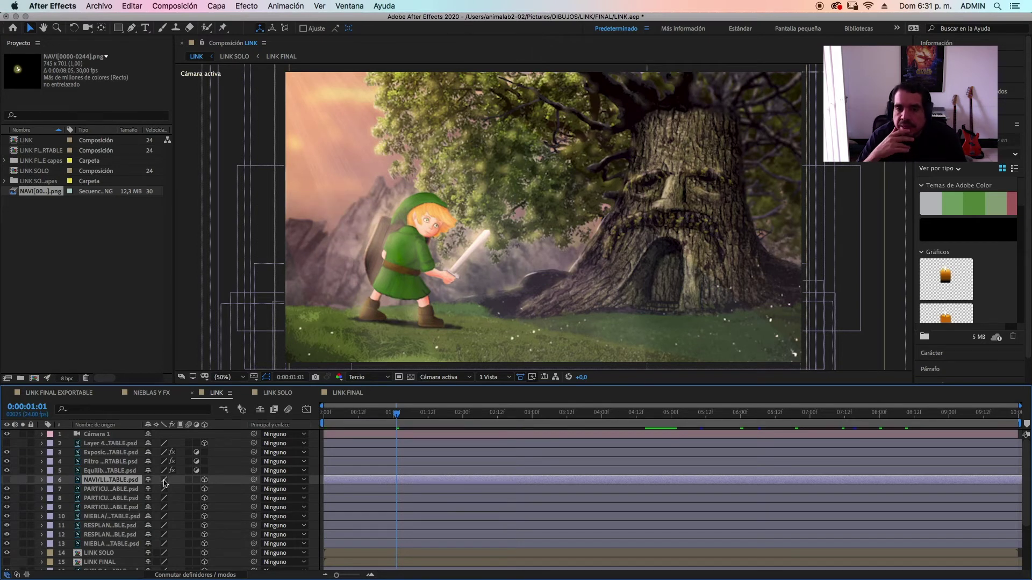
# - Switch to NAVI.psd in Photoshop, add a new layer beneath all the others, and fill it with black
pyautogui.click(744, 558)
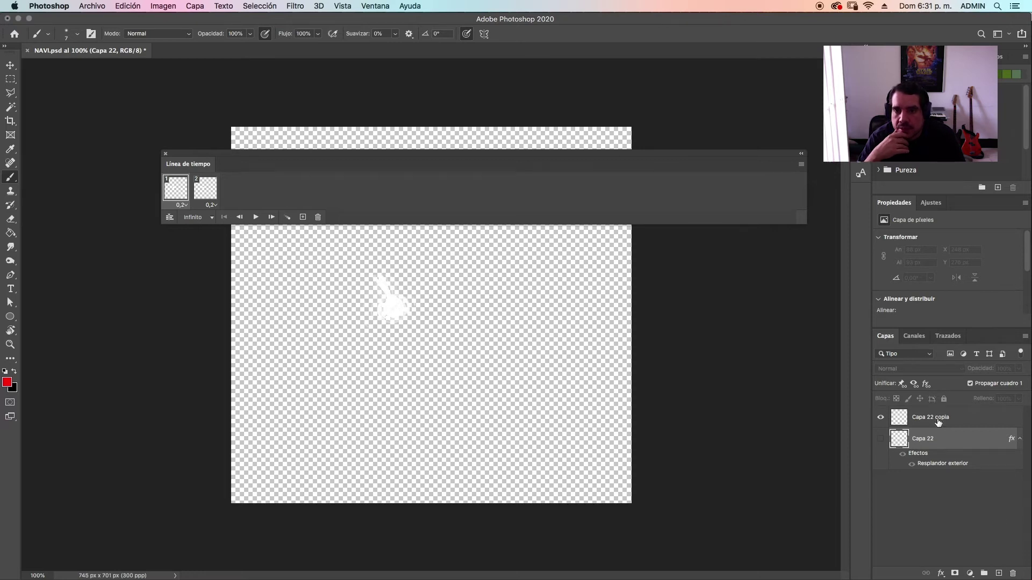
pyautogui.click(938, 422)
pyautogui.click(998, 574)
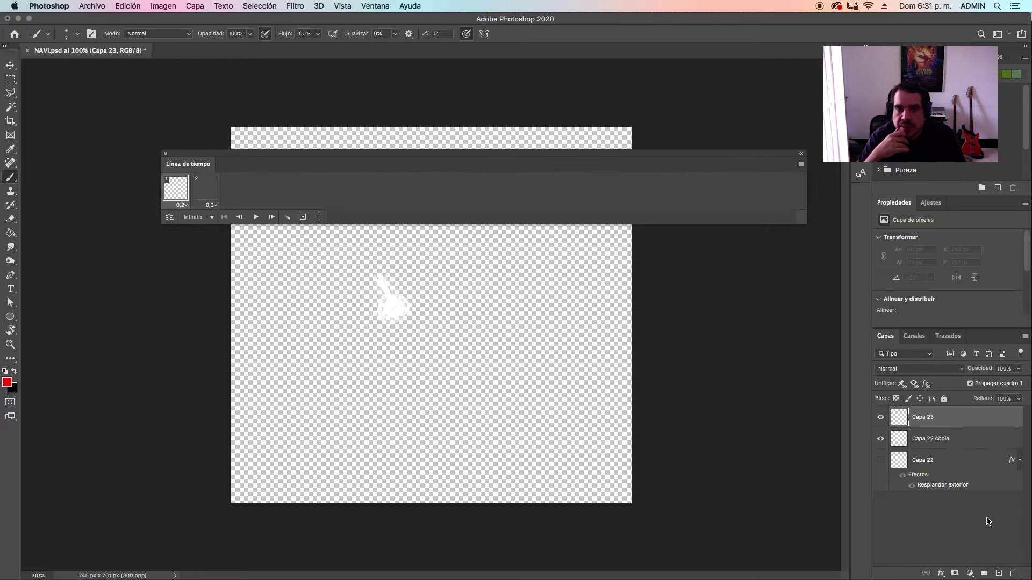
pyautogui.moveTo(946, 422); pyautogui.dragTo(935, 502)
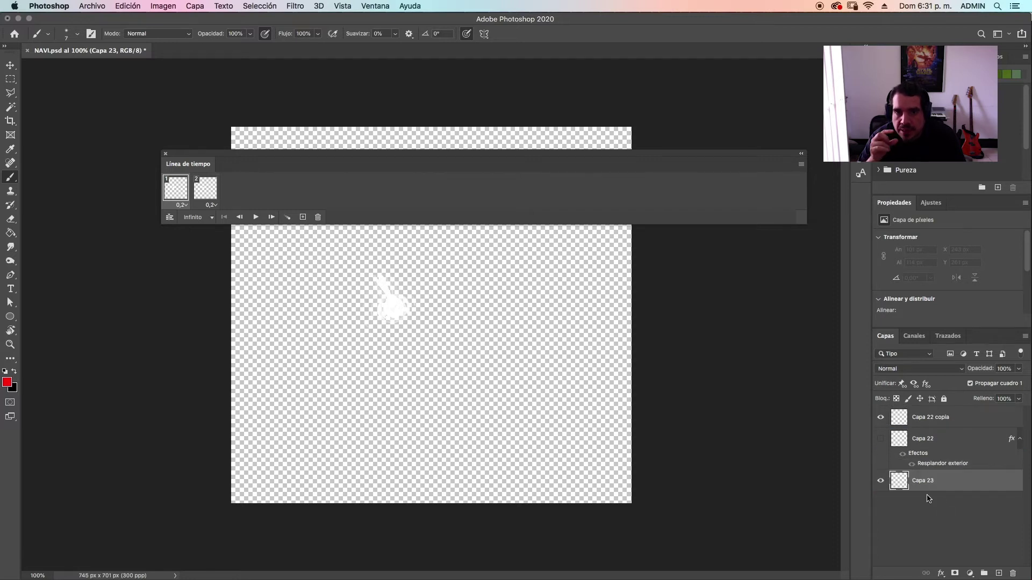
pyautogui.click(10, 232)
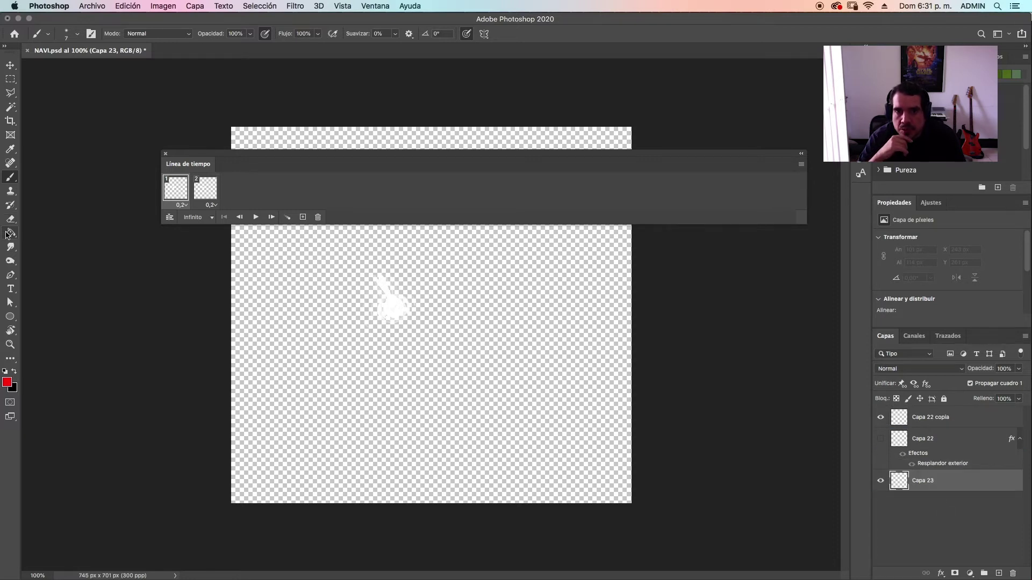
pyautogui.press('x')
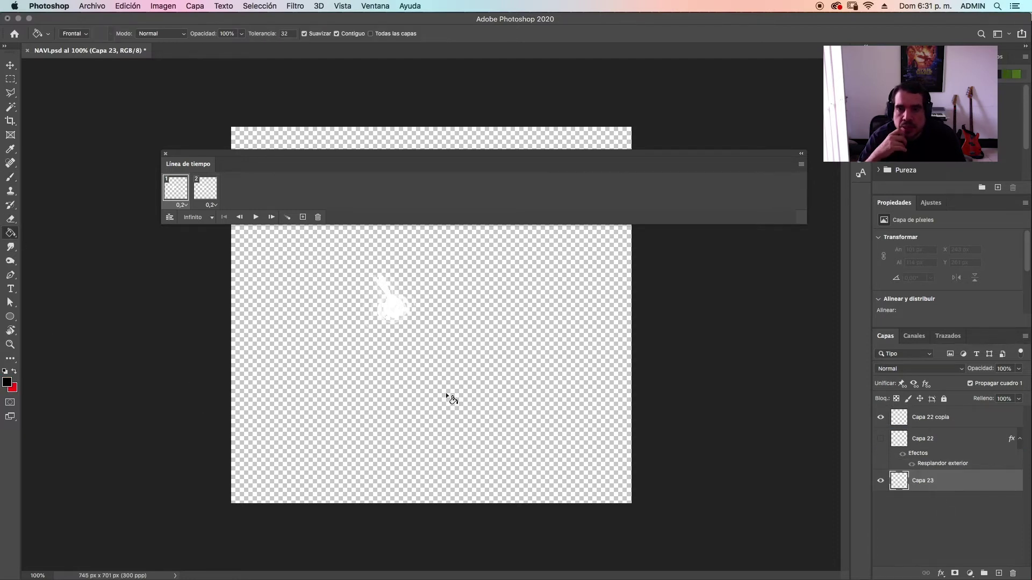
pyautogui.click(446, 397)
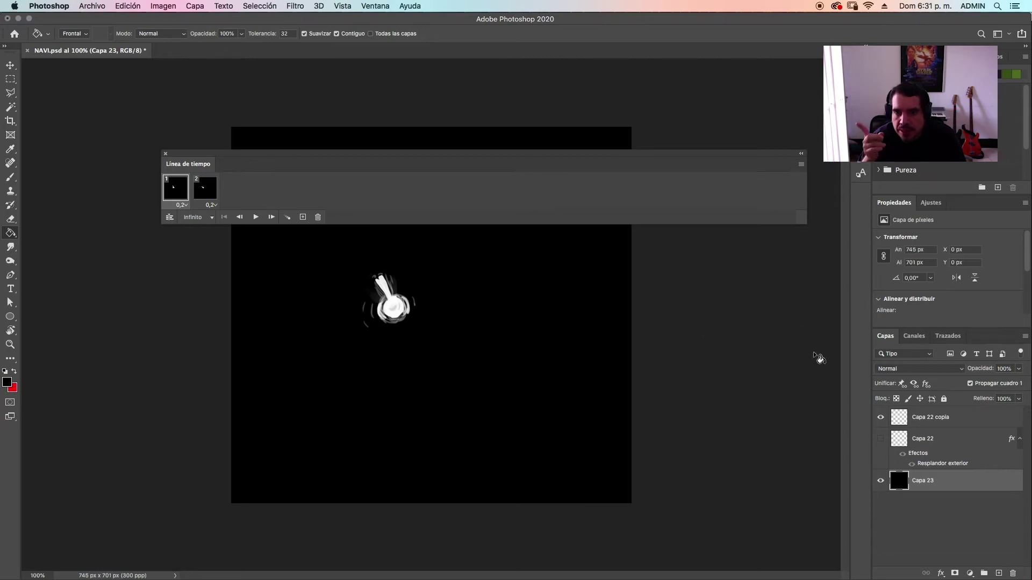
# - Compare the fairy's two wing poses by switching between the animation frames and toggling Capa 22
pyautogui.click(212, 193)
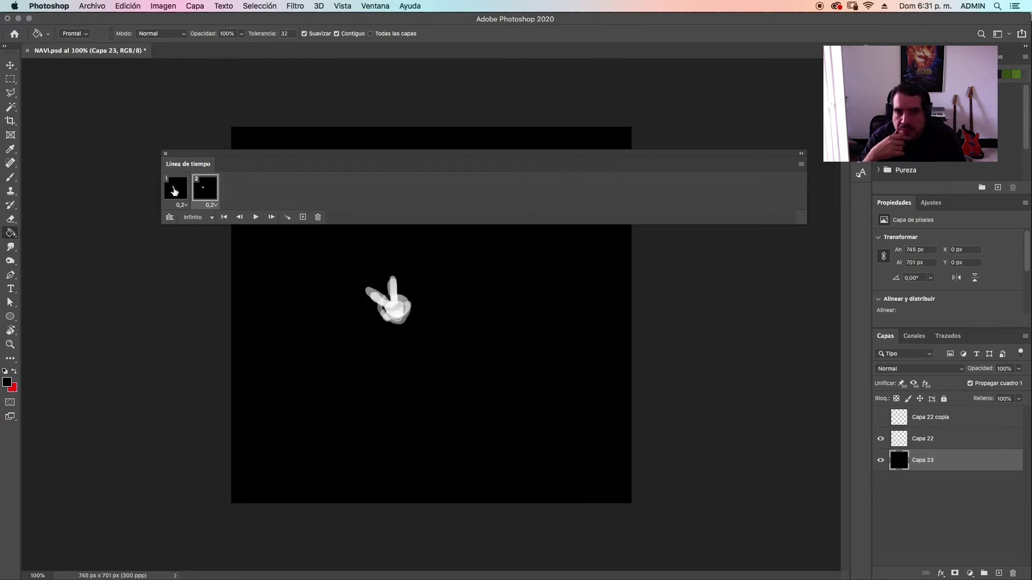
pyautogui.click(174, 192)
pyautogui.click(205, 193)
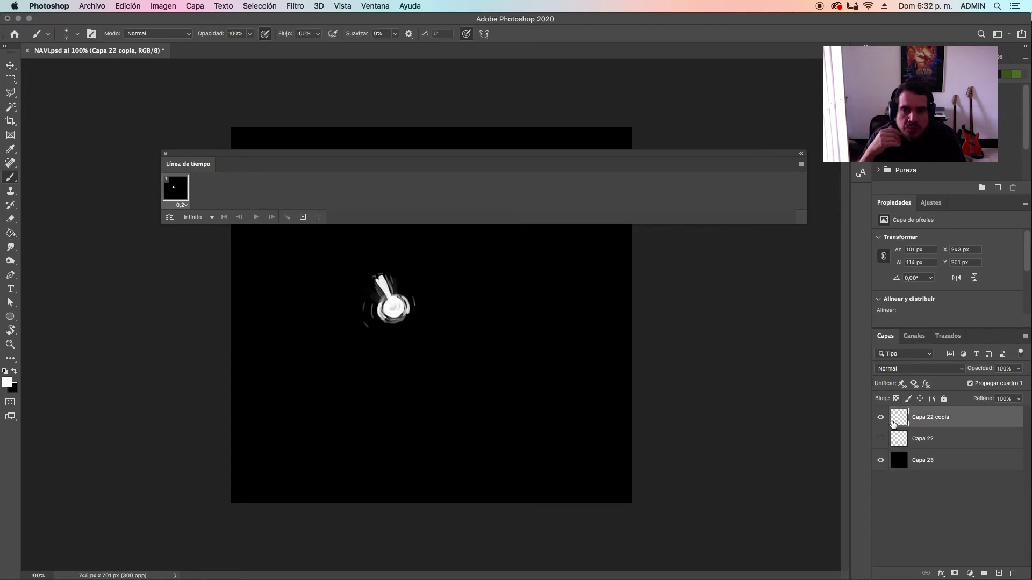
pyautogui.click(881, 439)
pyautogui.click(881, 439)
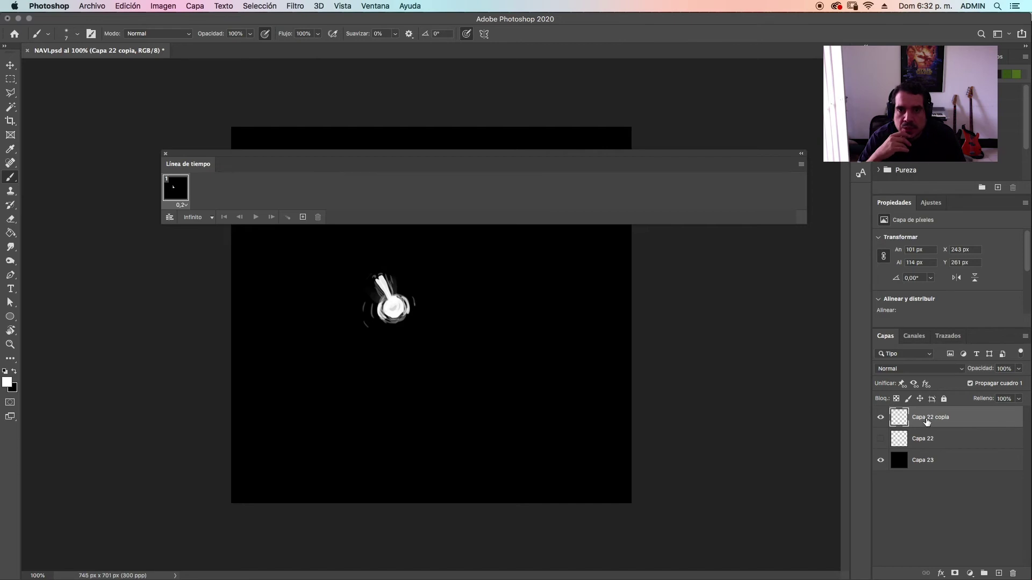
# - Duplicate the Capa 22 copia layer and make Capa 22 visible
pyautogui.press('super+j')
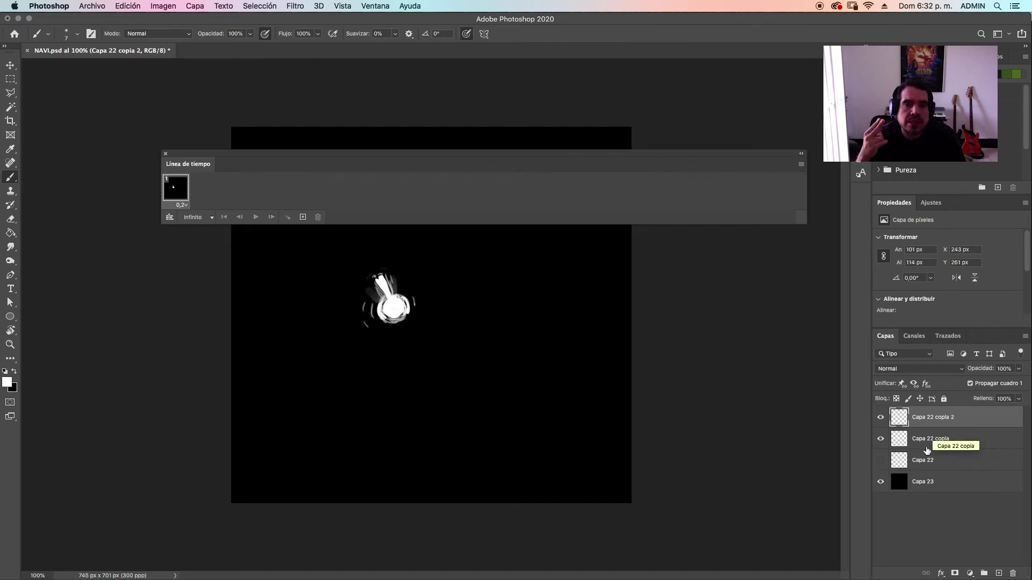
pyautogui.click(881, 459)
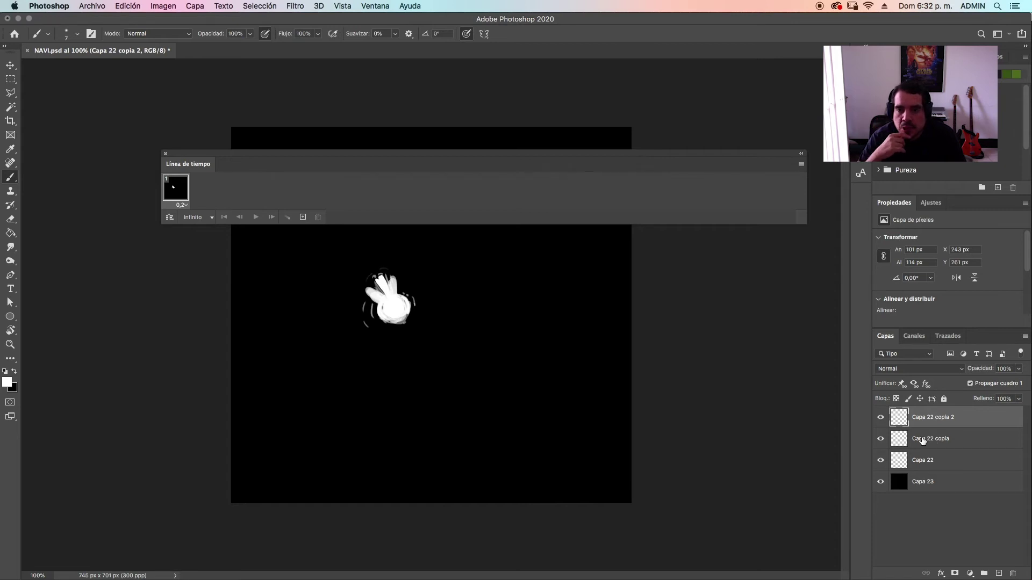
pyautogui.doubleClick(922, 438)
pyautogui.press('Return')
# - Isolate the Capa 22 copia drawing, rename that layer 1, and place it directly above the black background layer
pyautogui.click(881, 417)
pyautogui.click(880, 438)
pyautogui.click(880, 460)
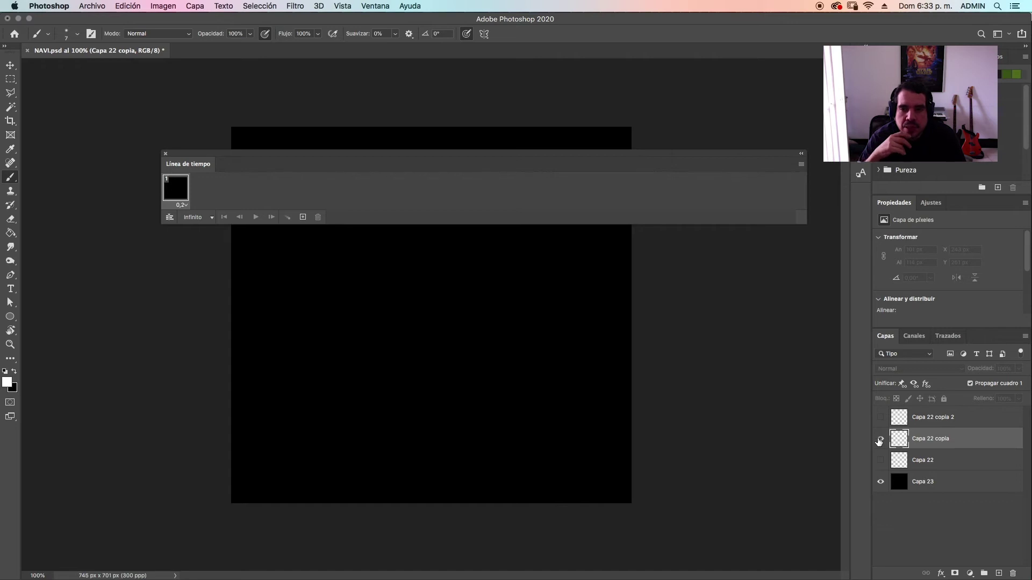
pyautogui.click(881, 439)
pyautogui.doubleClick(933, 442)
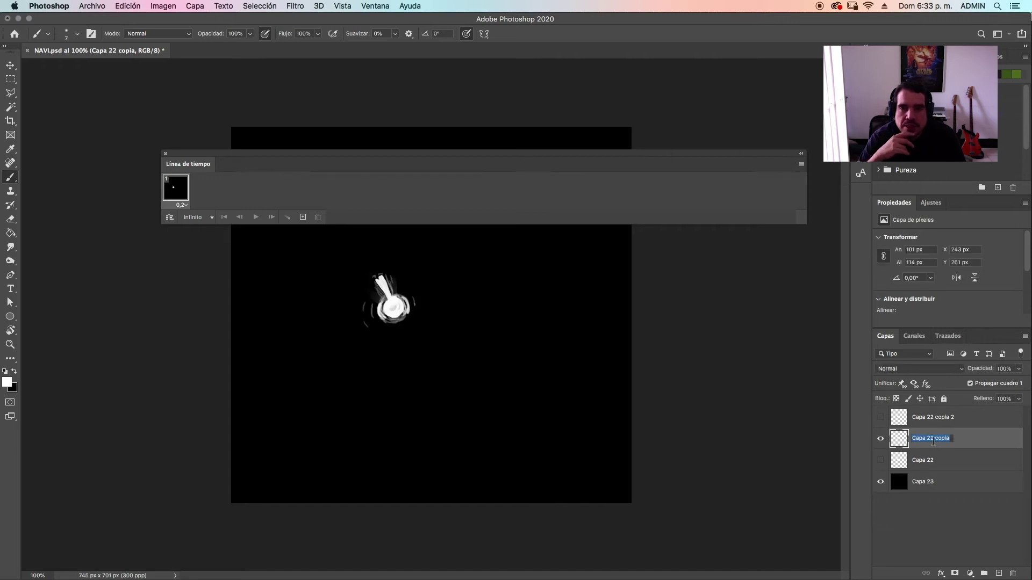
pyautogui.write('1')
pyautogui.press('Return')
pyautogui.moveTo(943, 444); pyautogui.dragTo(941, 463)
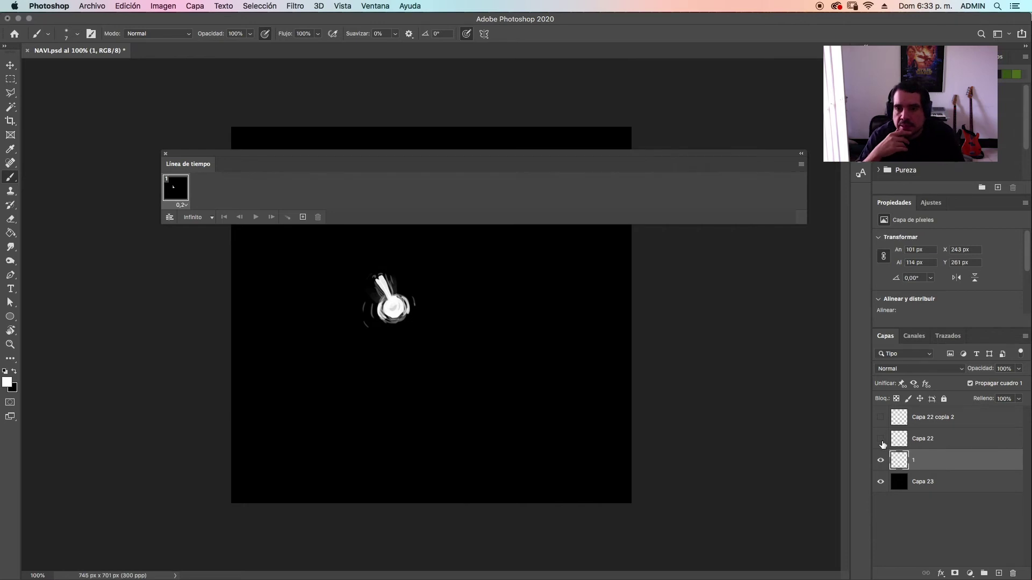
# - Make Capa 22 visible and rename it 2
pyautogui.click(881, 439)
pyautogui.doubleClick(929, 442)
pyautogui.write('2')
pyautogui.press('Return')
# - Show only the Capa 22 copia 2 drawing over the black background and rename that layer 3
pyautogui.click(880, 417)
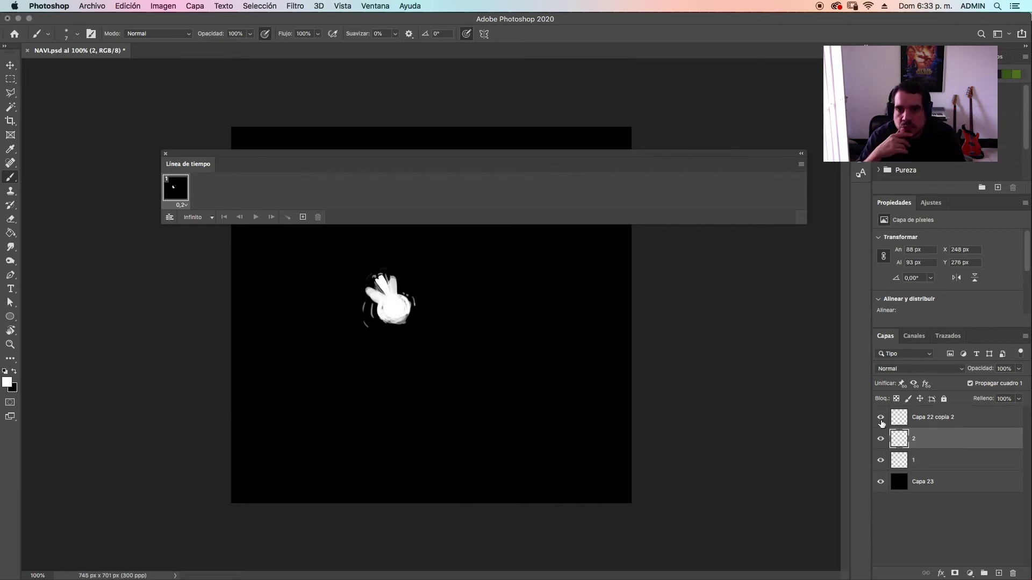
pyautogui.click(881, 439)
pyautogui.click(880, 457)
pyautogui.doubleClick(925, 417)
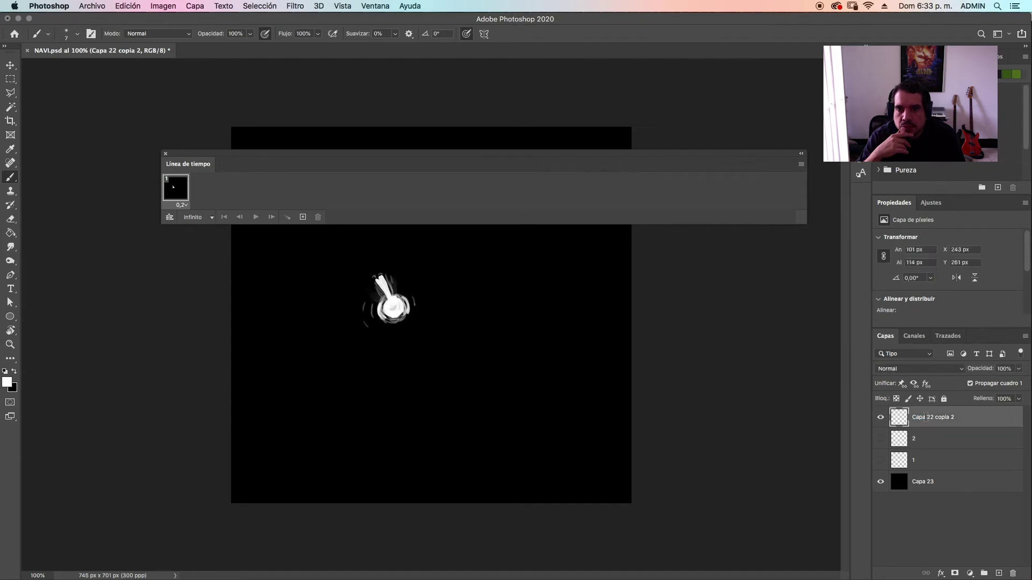
pyautogui.write('3')
pyautogui.press('Return')
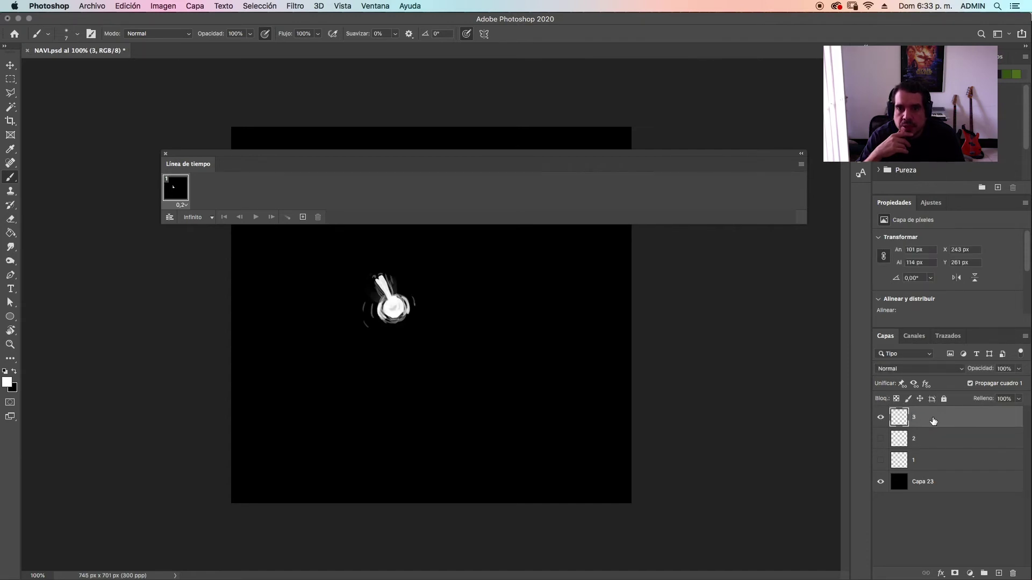
# - Erase the loose marks around the fairy on layer 3, and trim the body's edge with a 16 px eraser
pyautogui.press('e')
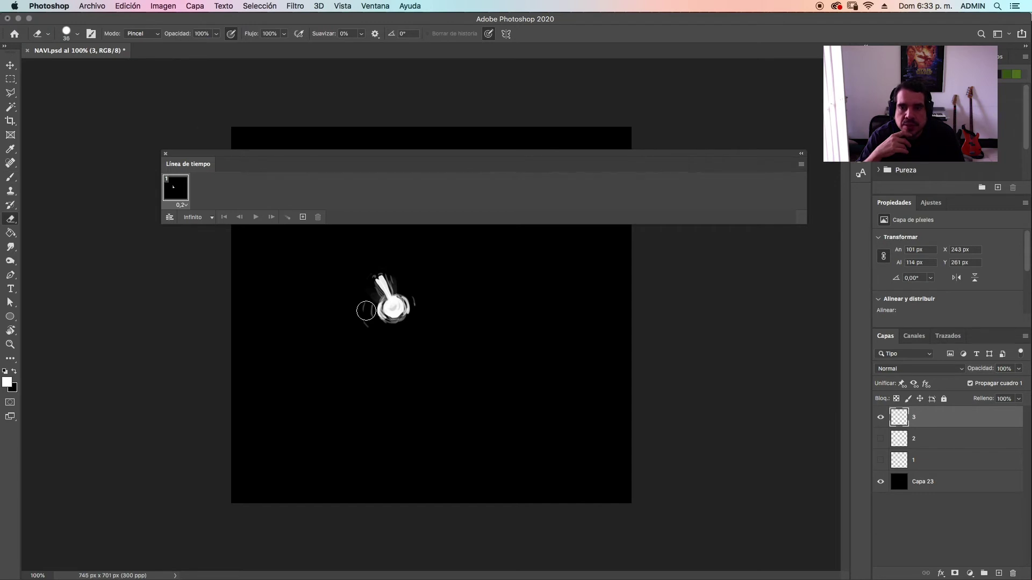
pyautogui.moveTo(363, 318)
pyautogui.mouseDown()
pyautogui.moveTo(369, 329)
pyautogui.moveTo(417, 300)
pyautogui.moveTo(433, 318)
pyautogui.mouseUp()
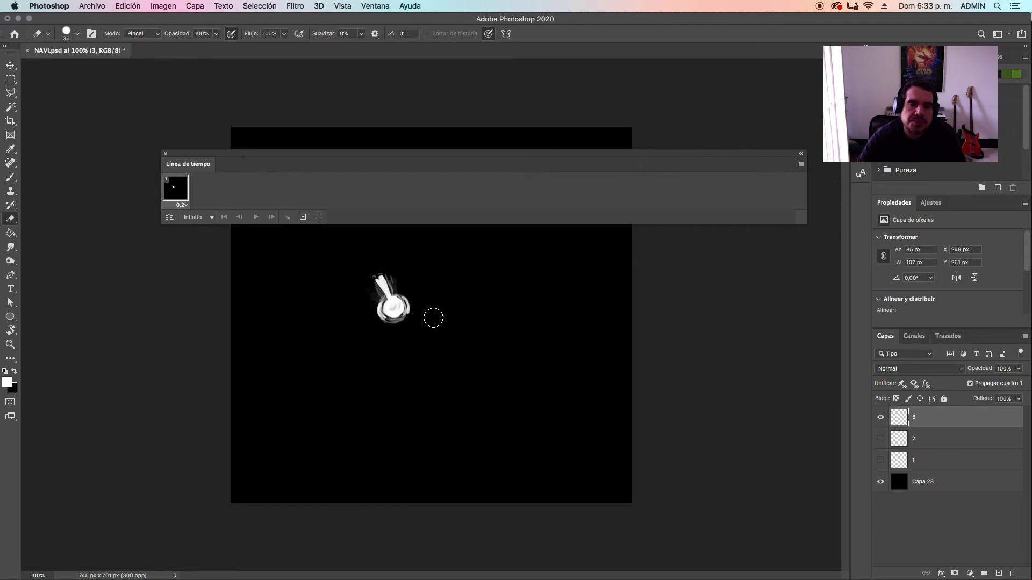
pyautogui.press('b')
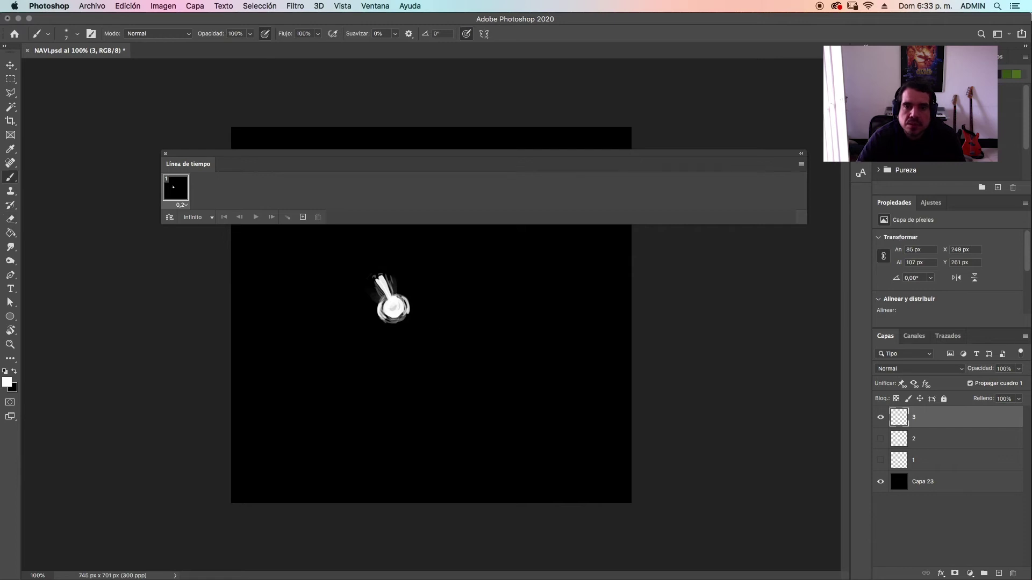
pyautogui.press('e')
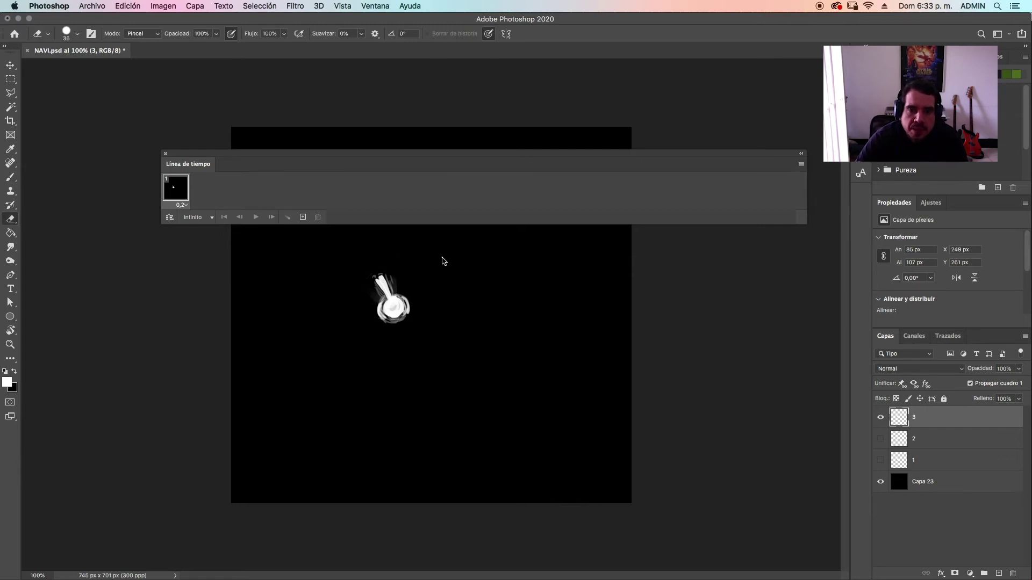
pyautogui.rightClick(494, 315)
pyautogui.moveTo(436, 312)
pyautogui.mouseDown()
pyautogui.moveTo(379, 304)
pyautogui.moveTo(376, 313)
pyautogui.moveTo(410, 309)
pyautogui.mouseUp()
pyautogui.click(688, 288)
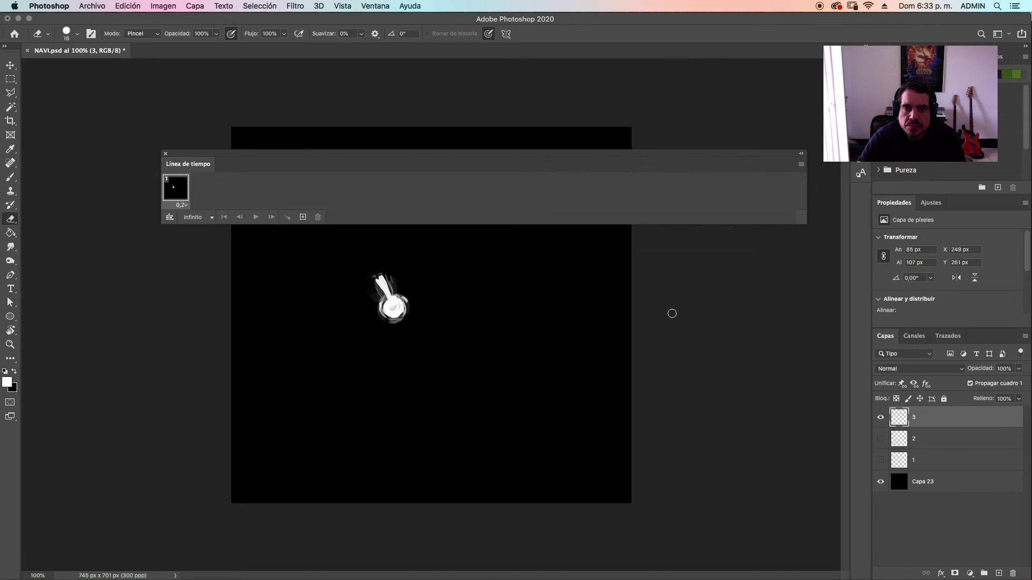
# - Duplicate layer 2, move the copy to the top of the layer stack, and rename it 4
pyautogui.click(920, 440)
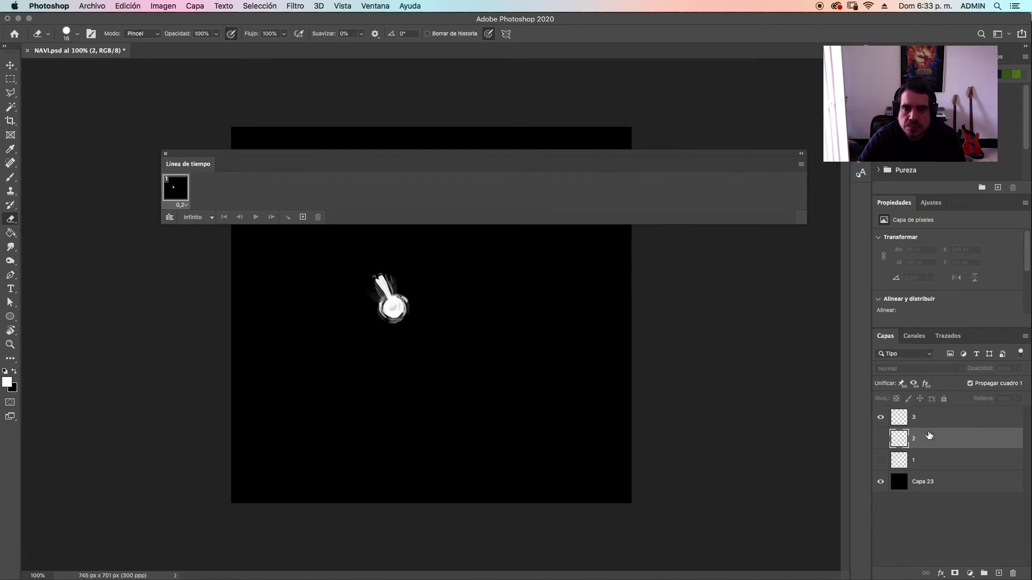
pyautogui.press('super+j')
pyautogui.moveTo(922, 440); pyautogui.dragTo(927, 411)
pyautogui.doubleClick(922, 418)
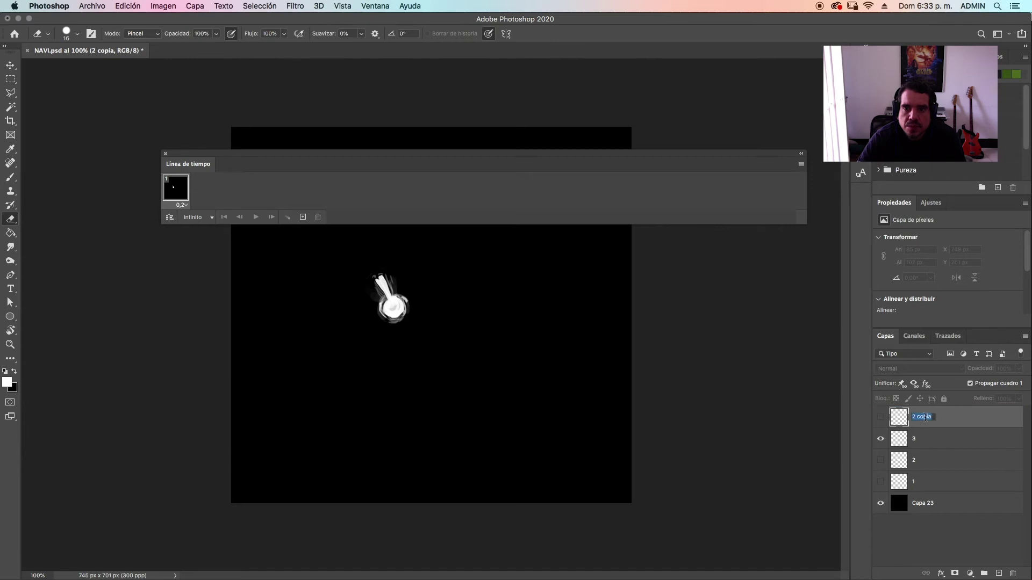
pyautogui.write('4')
pyautogui.press('Return')
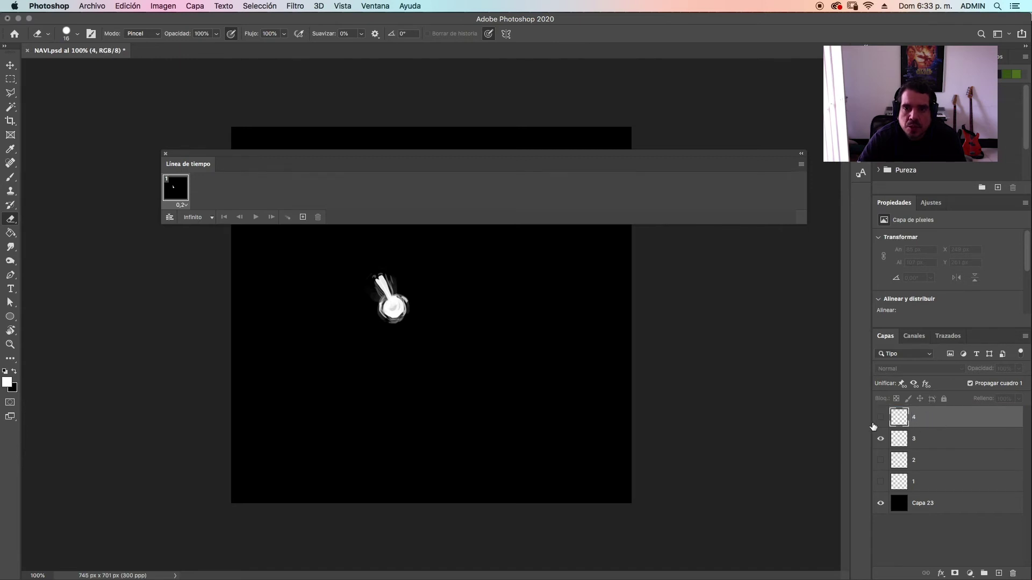
# - Show only layer 4 over the black background, and vary its drawing by erasing and repainting around the fairy's body
pyautogui.click(880, 418)
pyautogui.click(880, 439)
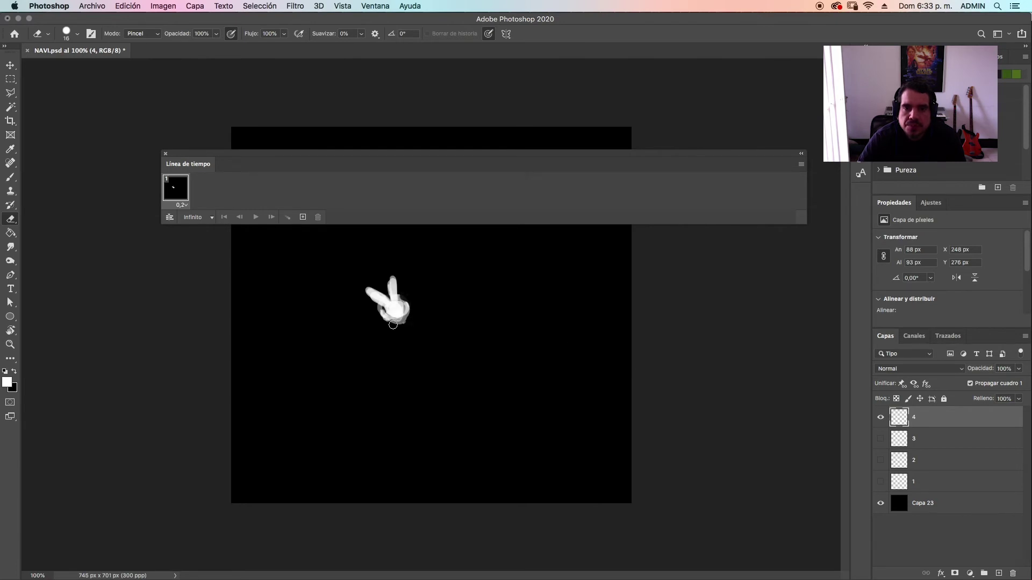
pyautogui.moveTo(380, 314)
pyautogui.mouseDown()
pyautogui.moveTo(407, 321)
pyautogui.moveTo(380, 313)
pyautogui.mouseUp()
pyautogui.press('b')
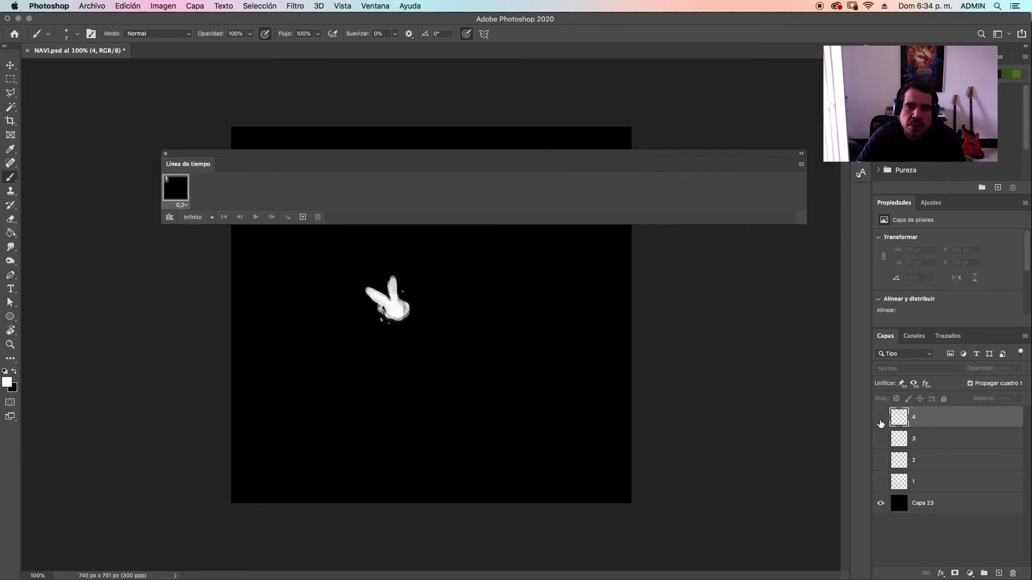
# - Hide layer 4 and show layer 1 to view the first wing pose
pyautogui.click(880, 419)
pyautogui.click(880, 482)
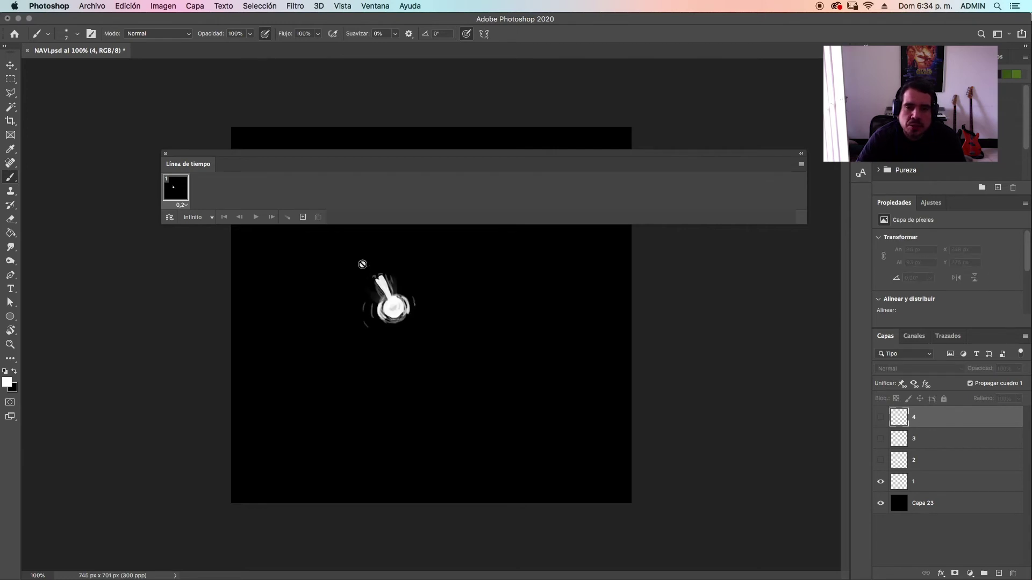
# - Add frames 2, 3 and 4 to the frame animation, showing only layer 2, 3 and 4 respectively over the black background
pyautogui.click(303, 217)
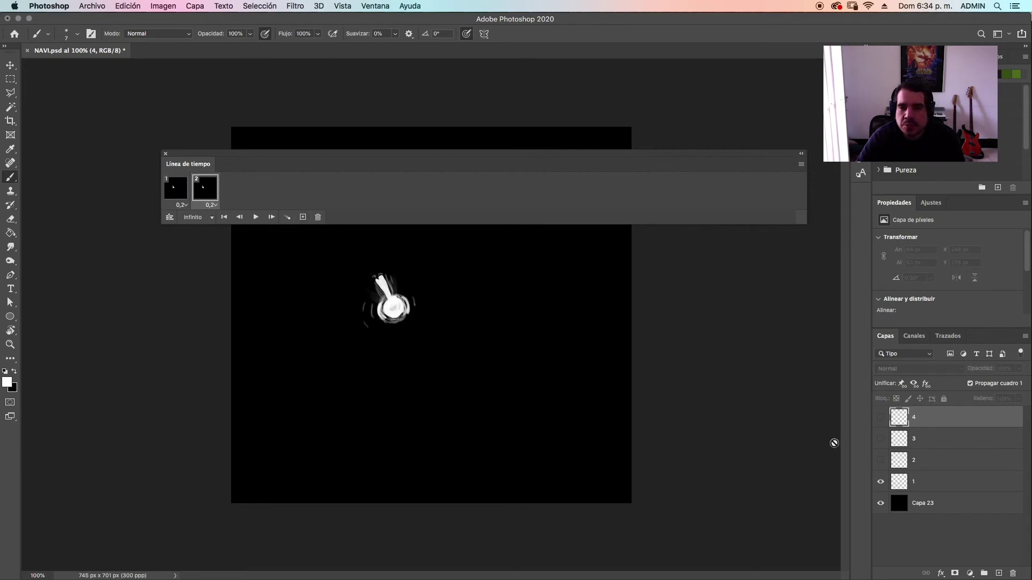
pyautogui.click(880, 460)
pyautogui.click(881, 486)
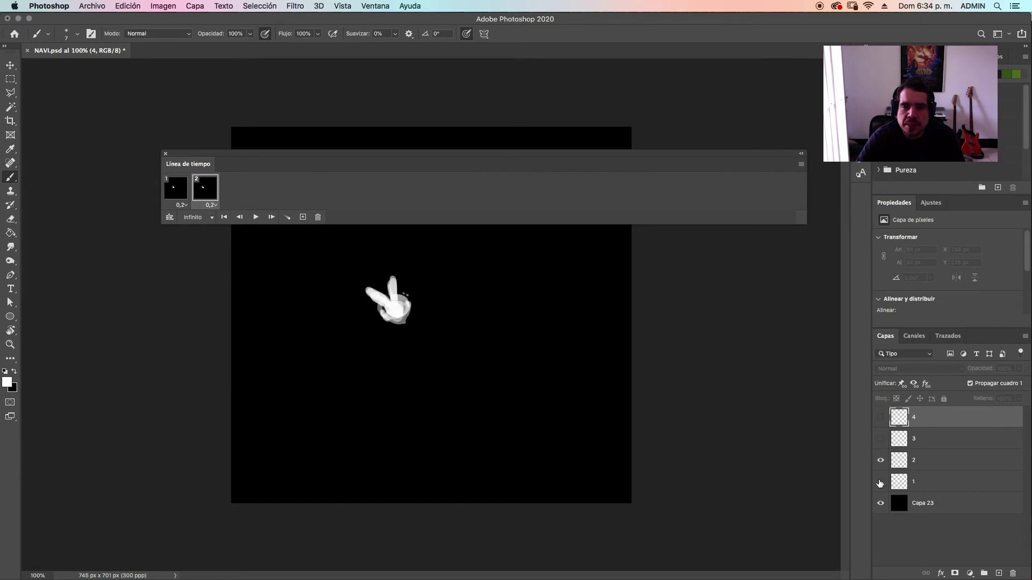
pyautogui.click(302, 216)
pyautogui.click(880, 439)
pyautogui.click(880, 460)
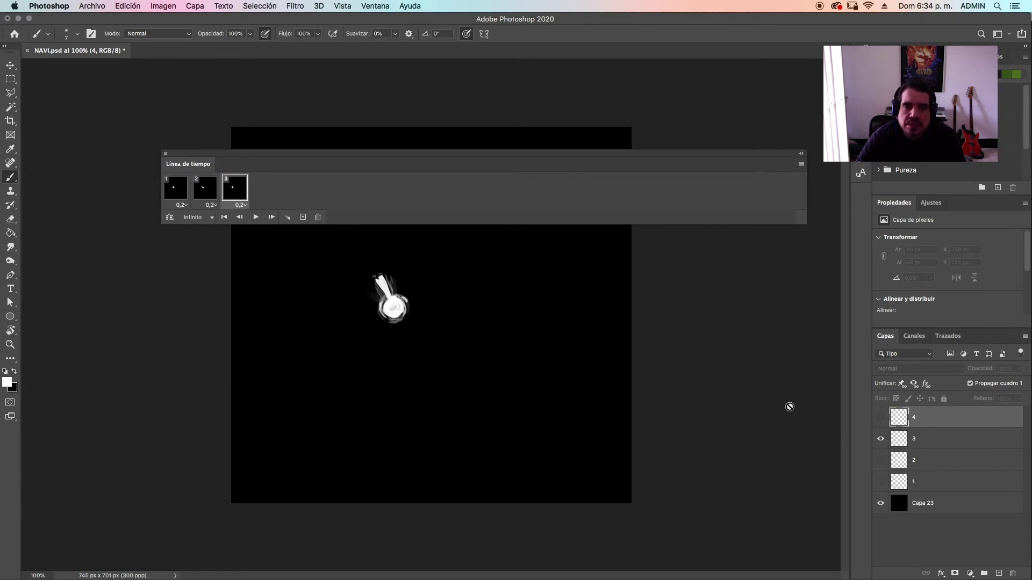
pyautogui.click(302, 217)
pyautogui.click(880, 417)
pyautogui.click(880, 438)
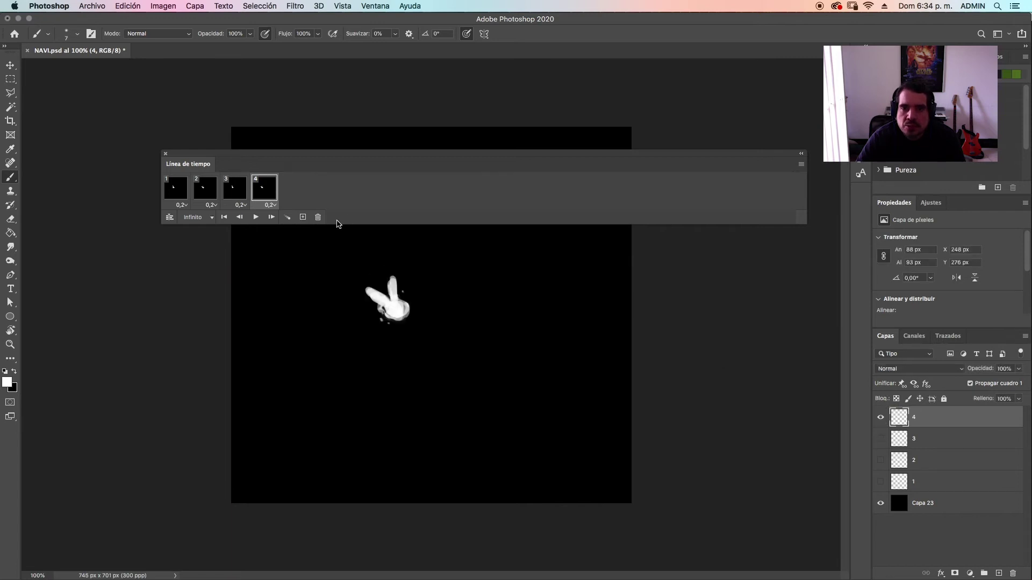
# - Play the four-frame fairy animation, stop it, and check each frame's drawing individually
pyautogui.click(255, 217)
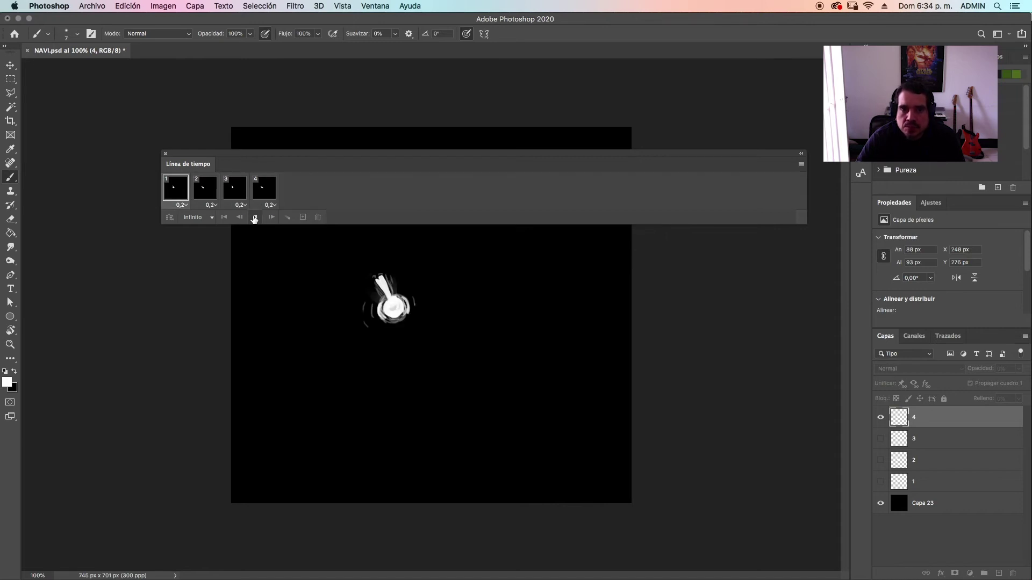
pyautogui.click(254, 217)
pyautogui.click(189, 192)
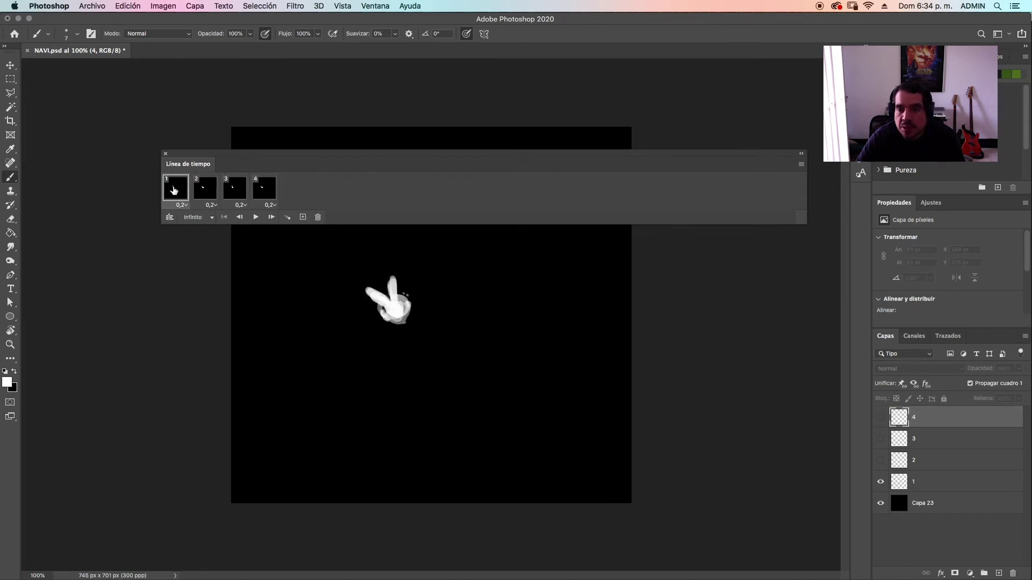
pyautogui.click(198, 192)
pyautogui.click(231, 191)
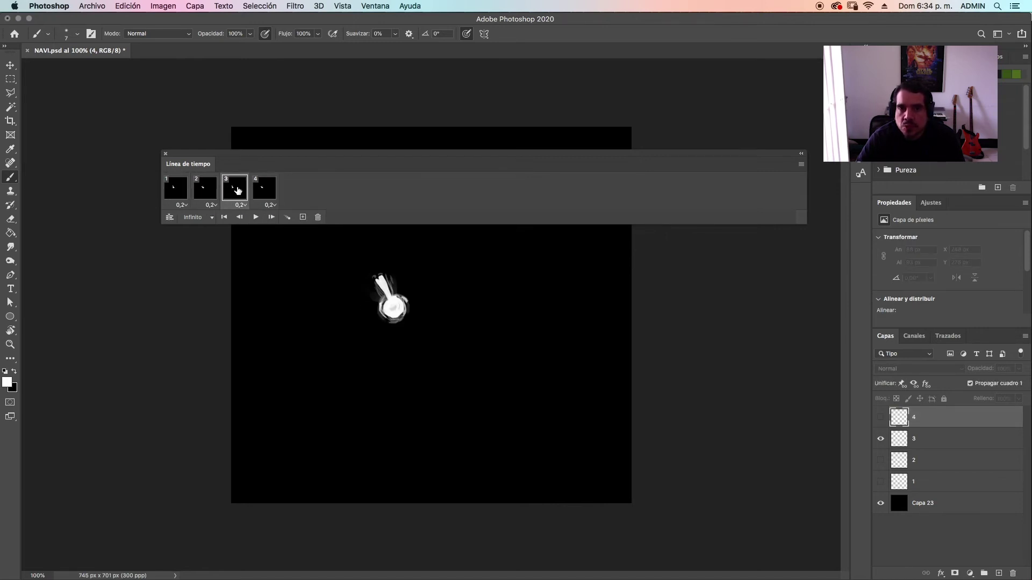
pyautogui.click(263, 192)
# - From frame 1, hide the black Capa 23 layer, and duplicate the four-frame cycle repeatedly until the animation has 100 frames
pyautogui.click(184, 194)
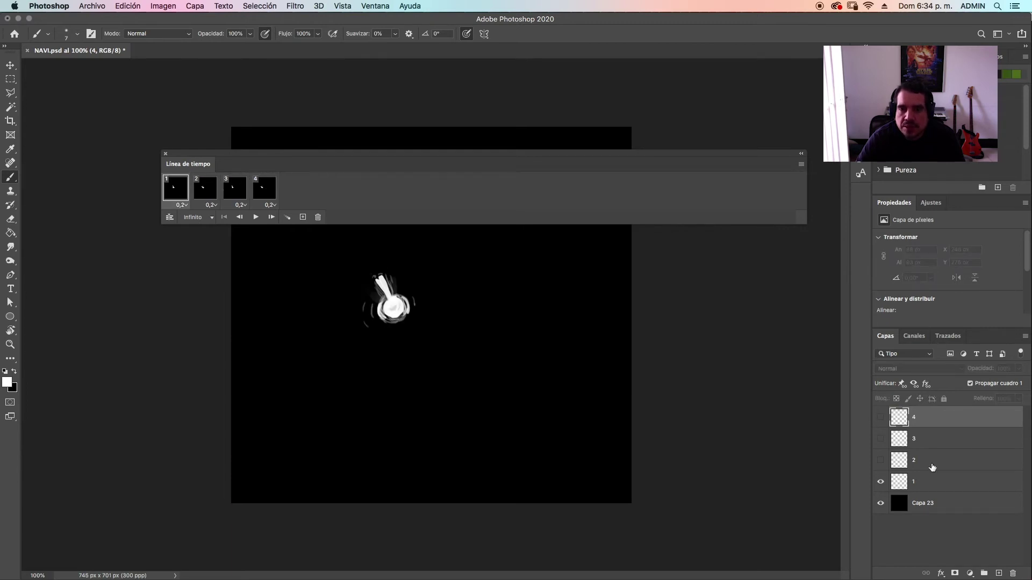
pyautogui.click(880, 504)
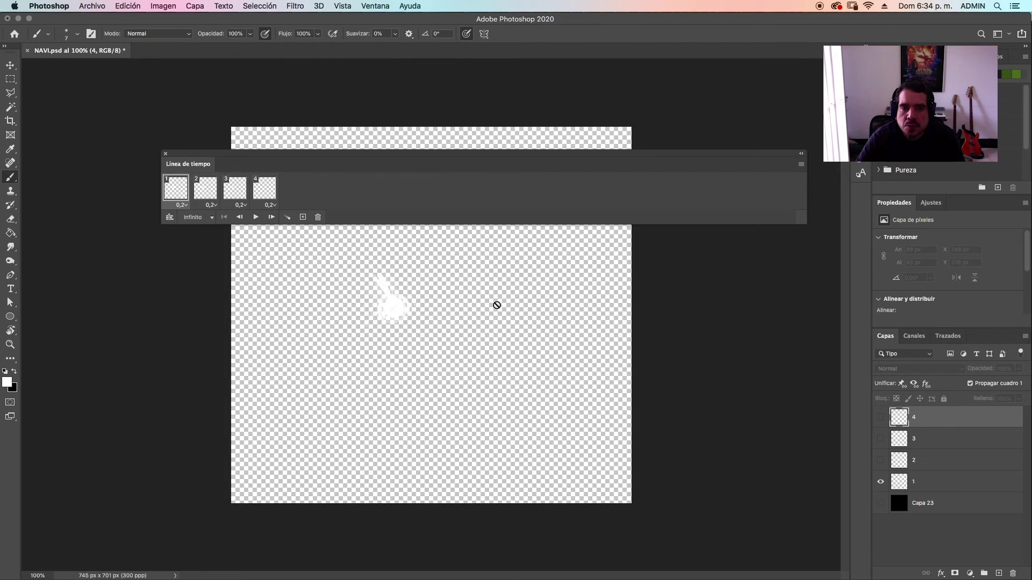
pyautogui.click(302, 217)
pyautogui.click(302, 217)
pyautogui.click(302, 217)
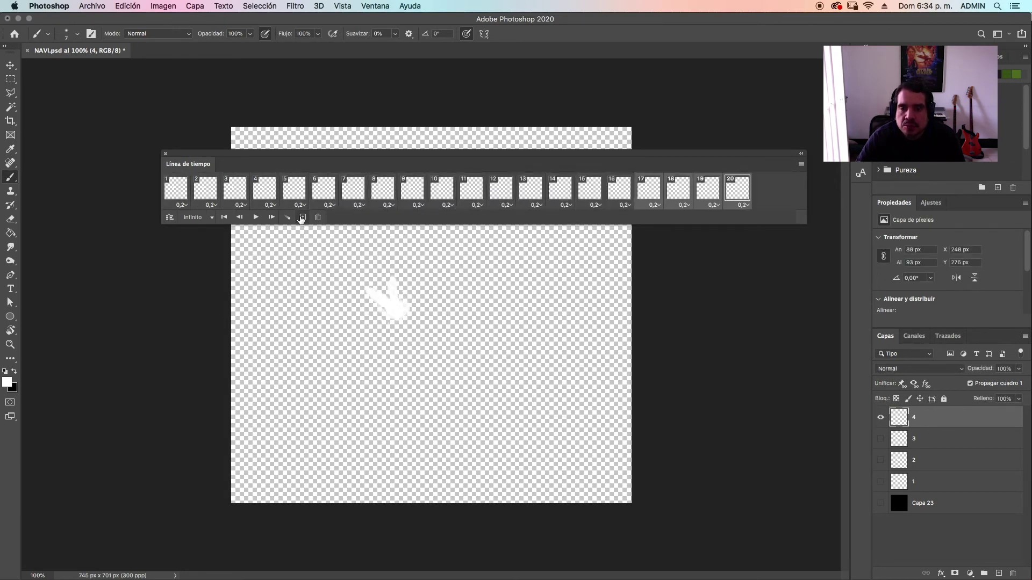
pyautogui.click(302, 217)
pyautogui.click(302, 217)
pyautogui.click(302, 217)
pyautogui.click(302, 217)
pyautogui.click(302, 217)
pyautogui.click(302, 217)
pyautogui.click(303, 217)
pyautogui.click(302, 217)
pyautogui.click(302, 217)
pyautogui.click(303, 217)
pyautogui.click(302, 217)
pyautogui.click(302, 217)
pyautogui.click(302, 217)
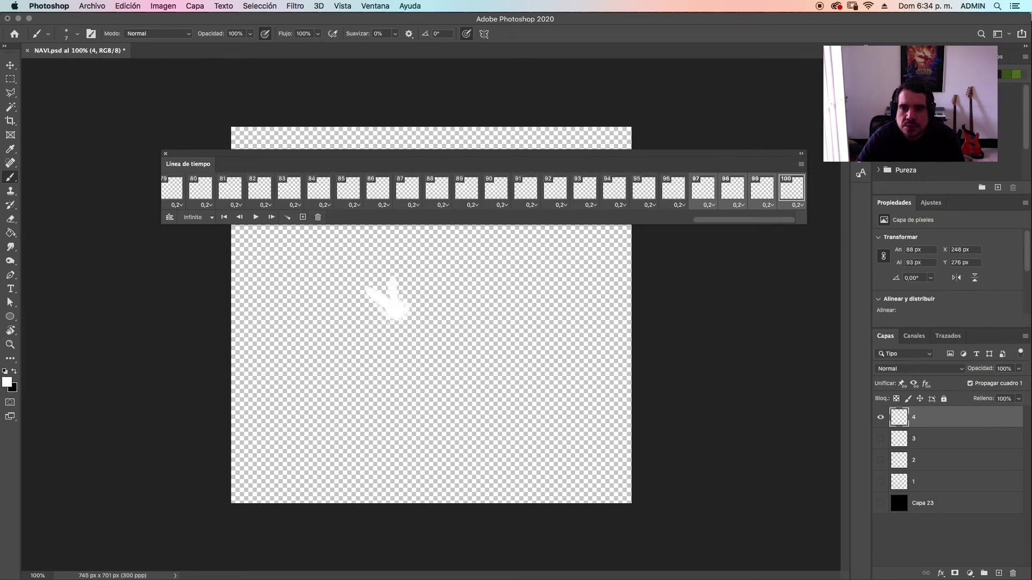
# - Return to frame 1 and set up a video render with Adobe Media Encoder in QuickTime format
pyautogui.moveTo(737, 224); pyautogui.dragTo(348, 221)
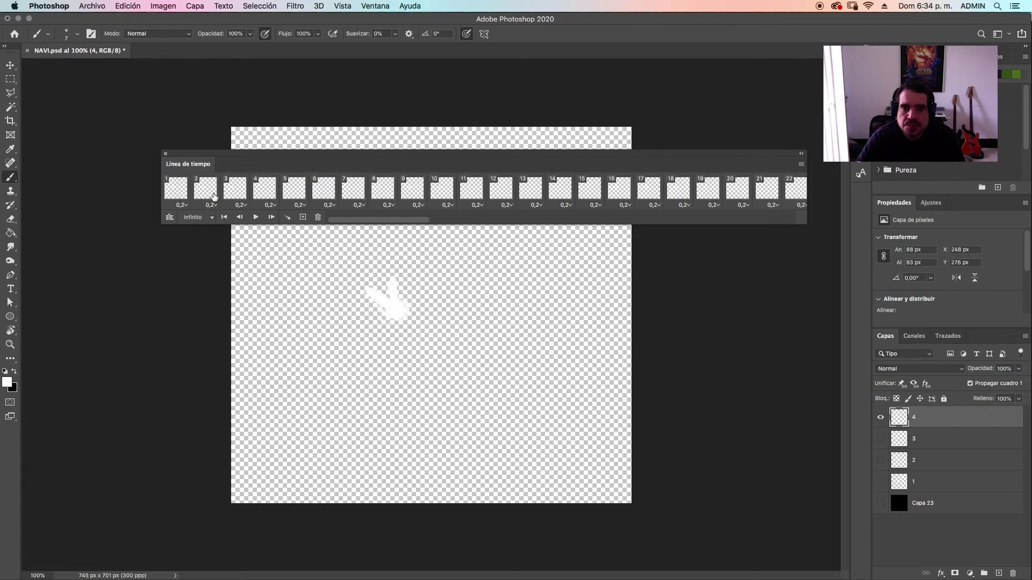
pyautogui.click(183, 190)
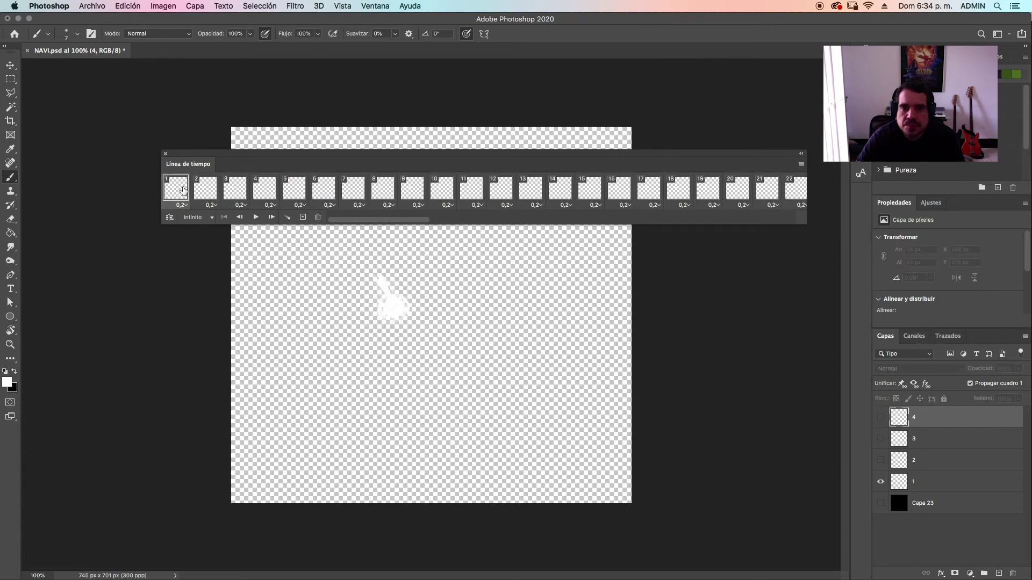
pyautogui.click(92, 6)
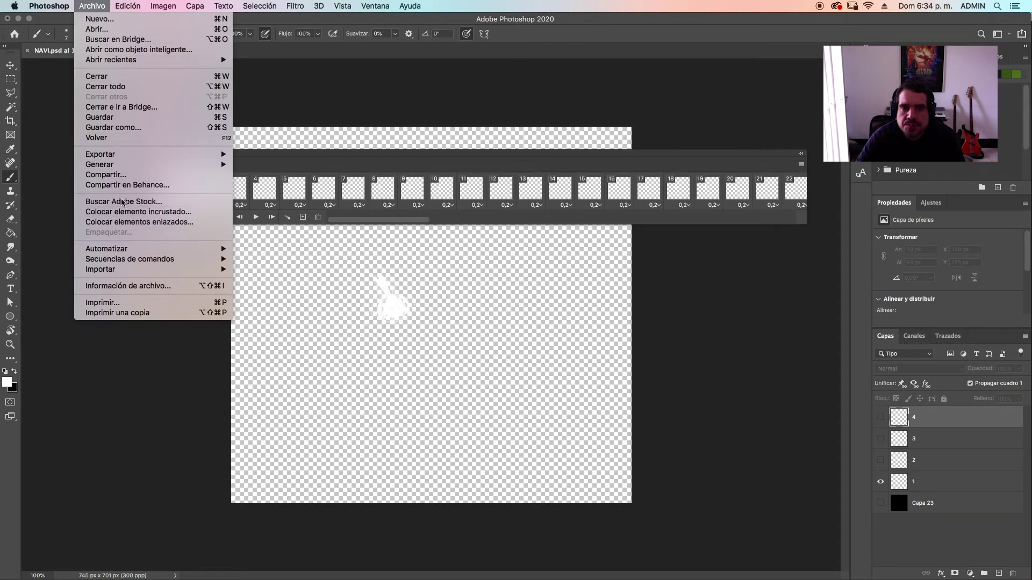
pyautogui.moveTo(114, 157)
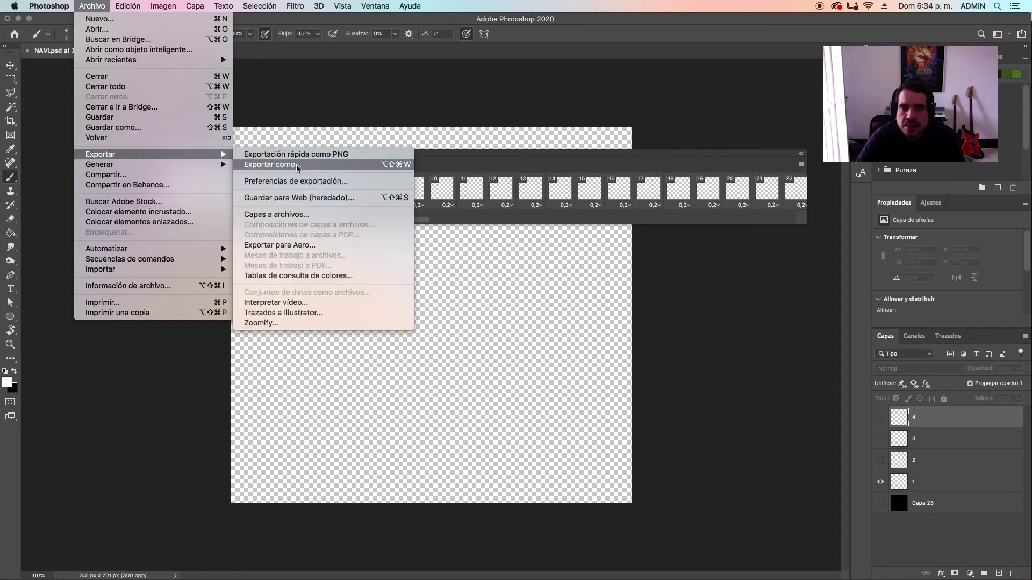
pyautogui.click(288, 303)
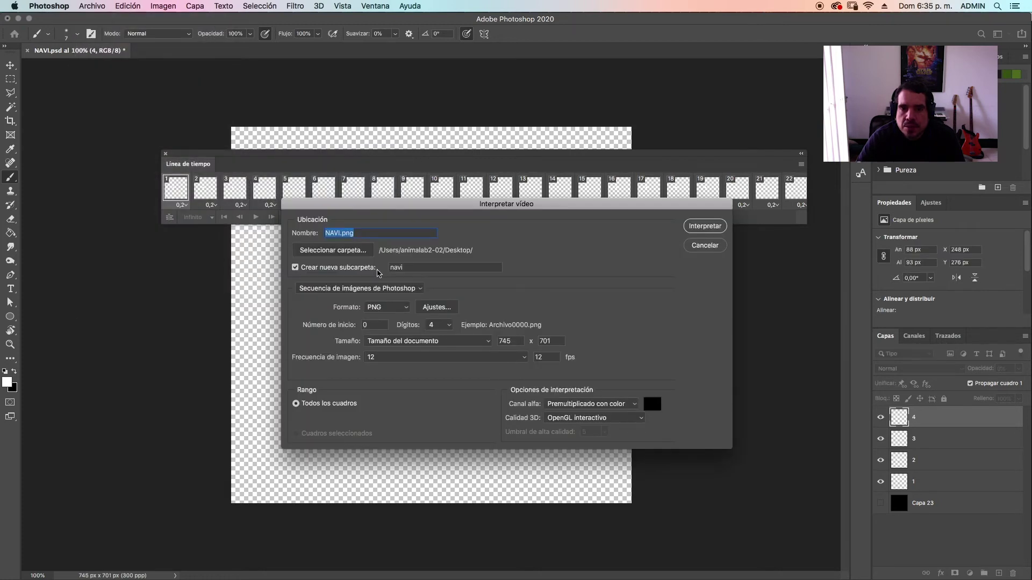
pyautogui.click(418, 289)
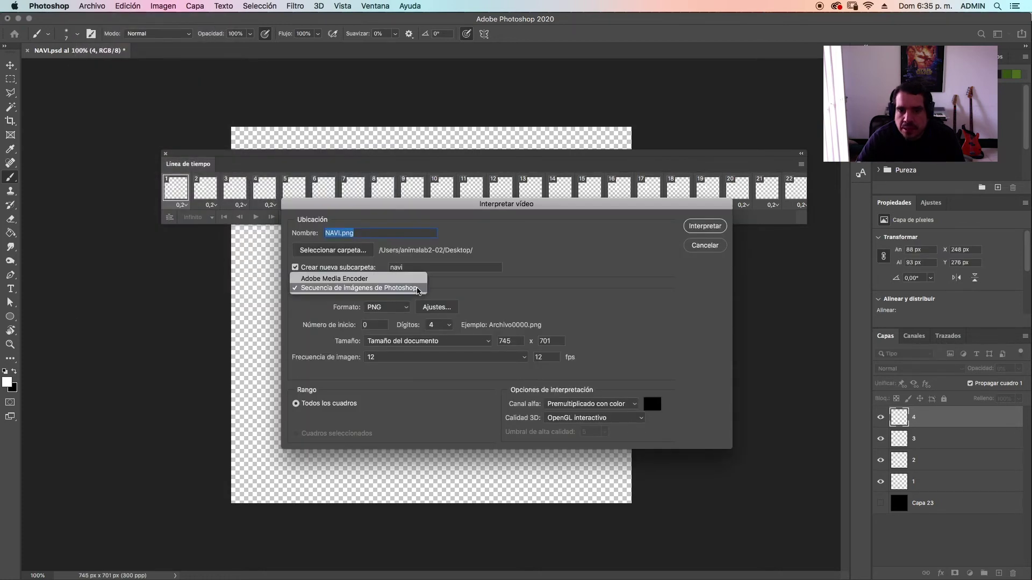
pyautogui.click(419, 289)
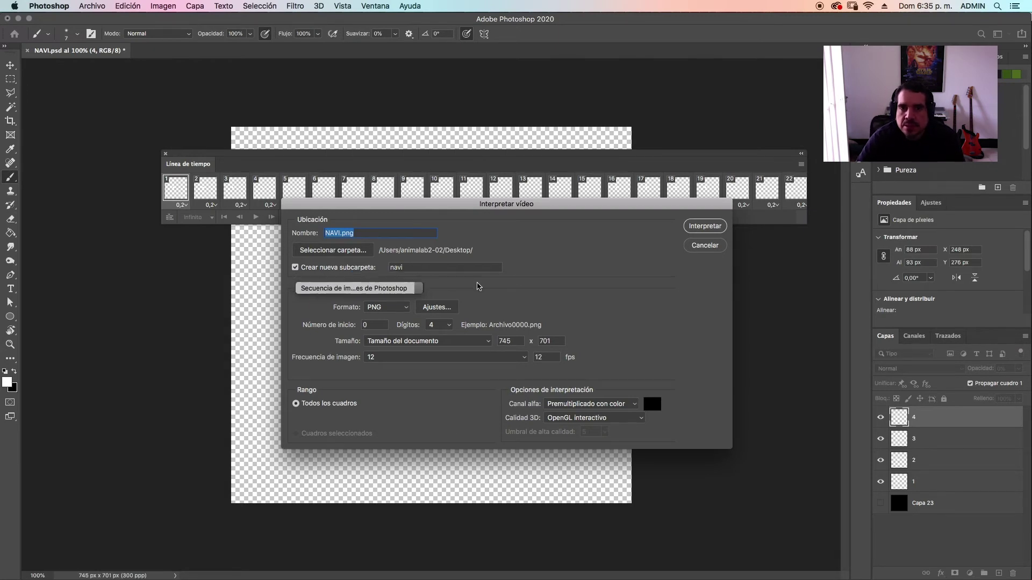
pyautogui.click(420, 291)
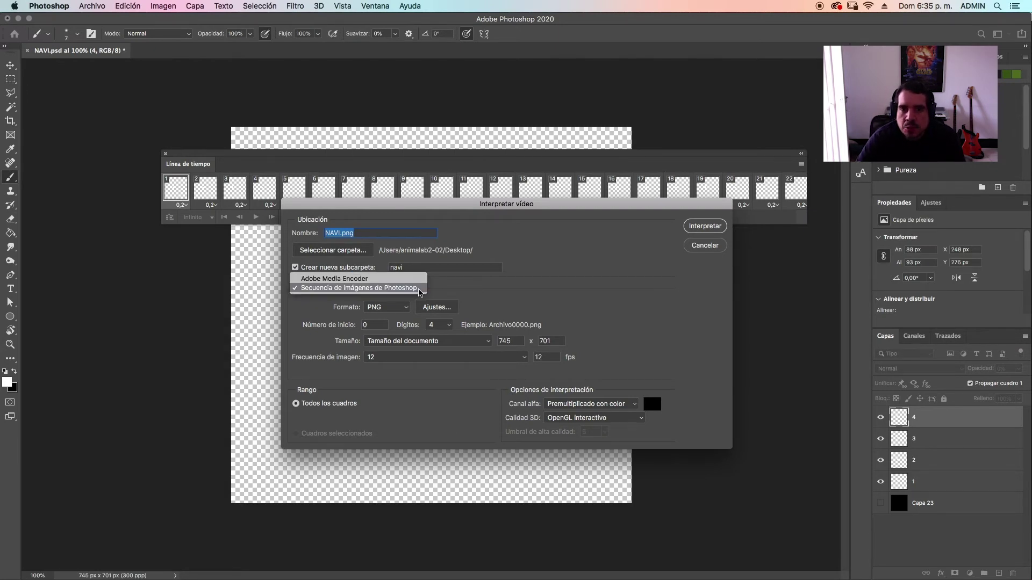
pyautogui.click(383, 279)
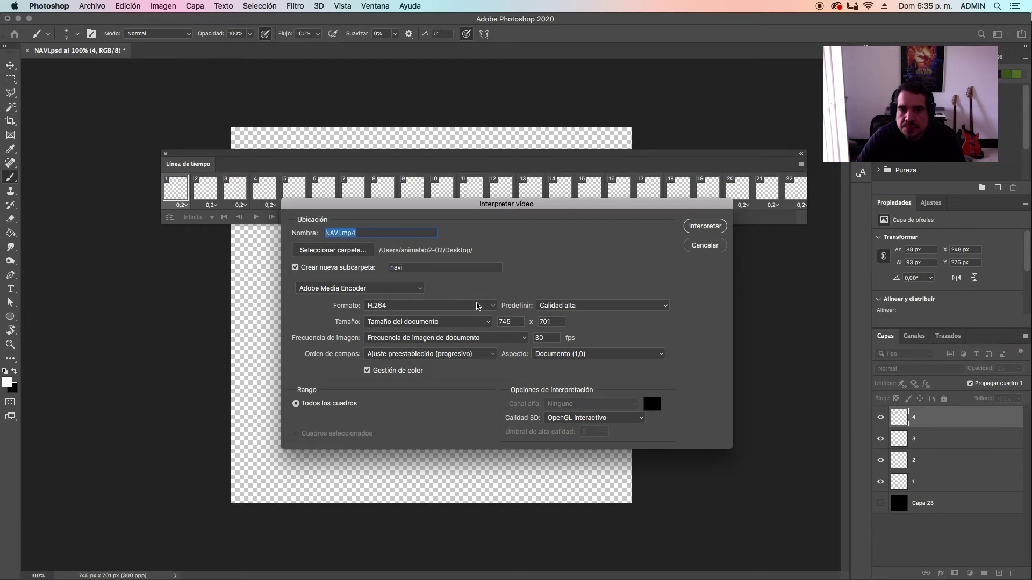
pyautogui.click(480, 308)
pyautogui.click(457, 316)
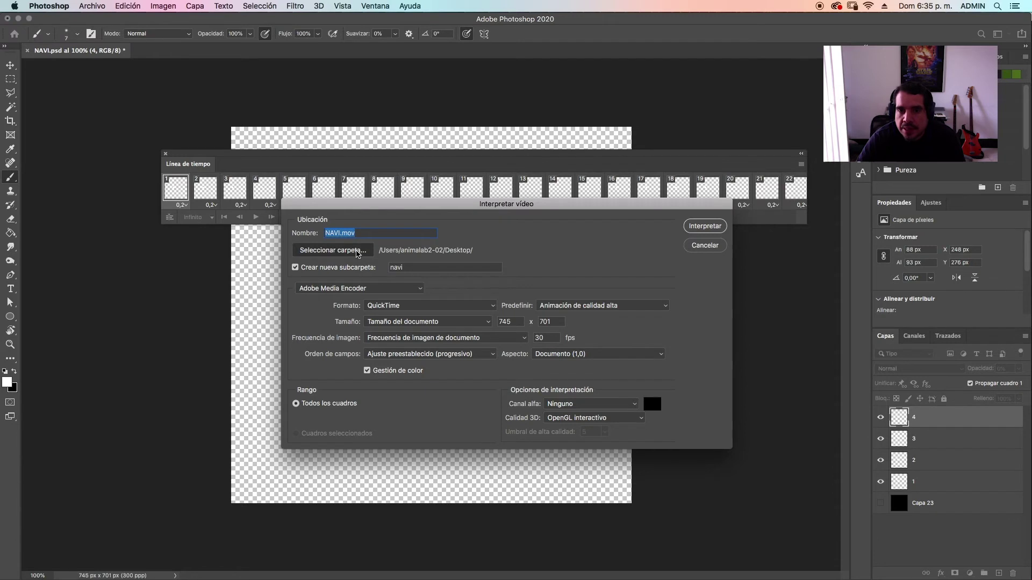
# - Choose a new NAVI folder inside DIBUJOS/LINK as the render destination, and turn off creating a new subfolder
pyautogui.click(357, 251)
pyautogui.click(524, 97)
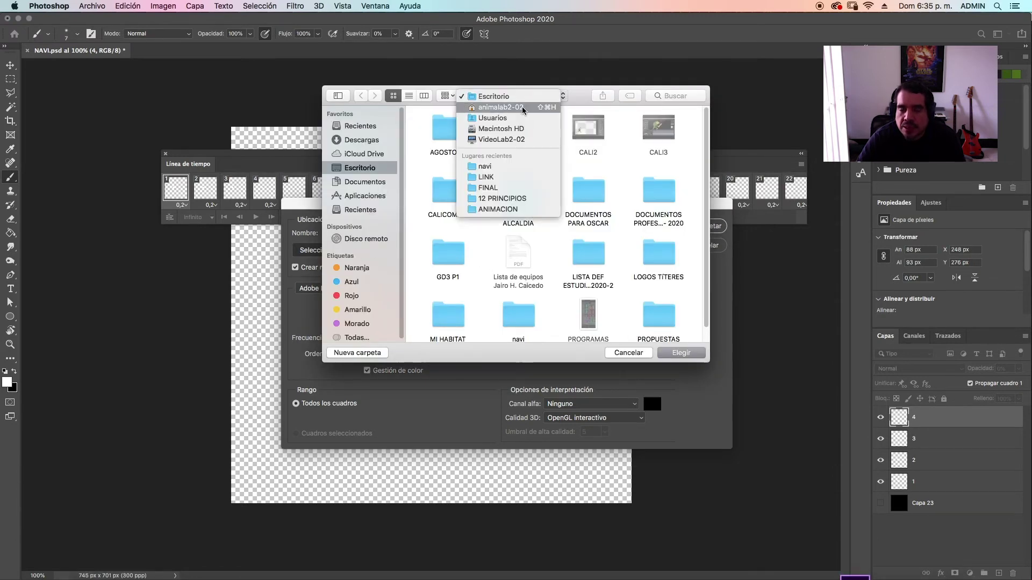
pyautogui.click(524, 107)
pyautogui.doubleClick(424, 158)
pyautogui.doubleClick(440, 124)
pyautogui.doubleClick(451, 194)
pyautogui.scroll(-10, 594, 248)
pyautogui.click(357, 352)
pyautogui.write('NAVI')
pyautogui.click(490, 192)
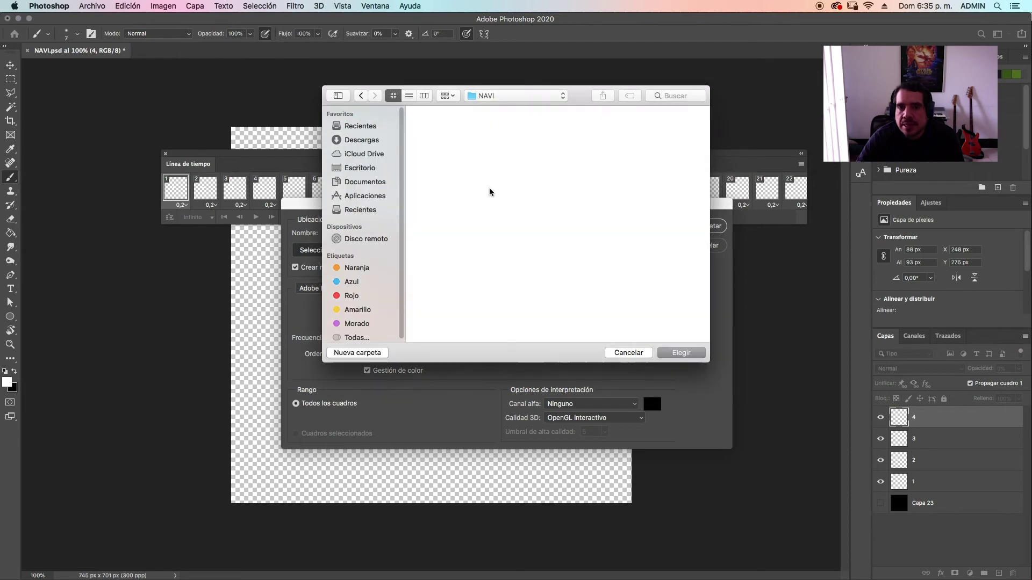
pyautogui.press('Return')
pyautogui.click(296, 268)
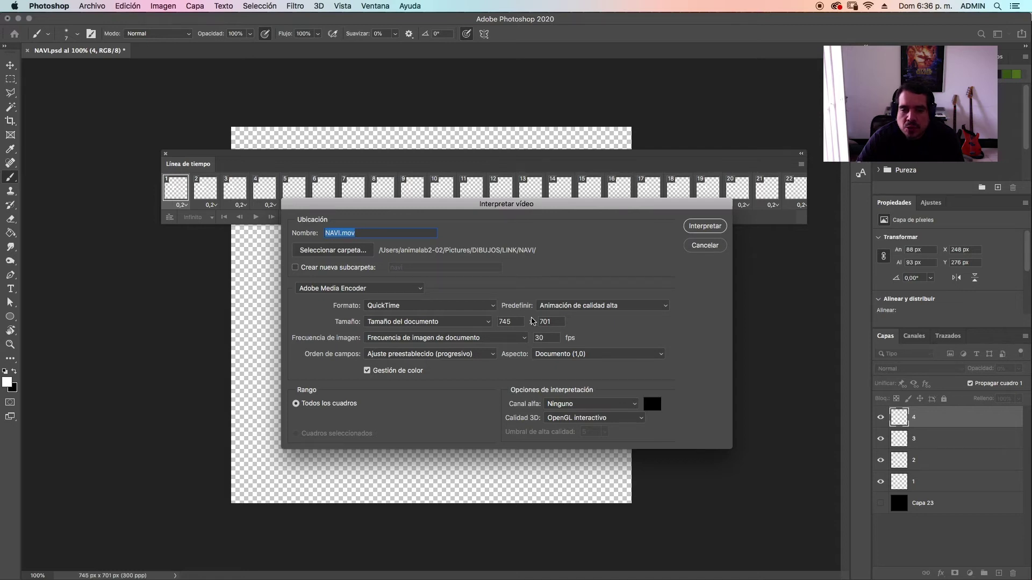
# - Set the alpha channel to Premultiplicado con color and the frame rate to 12 fps, and render NAVI.mov
pyautogui.click(601, 407)
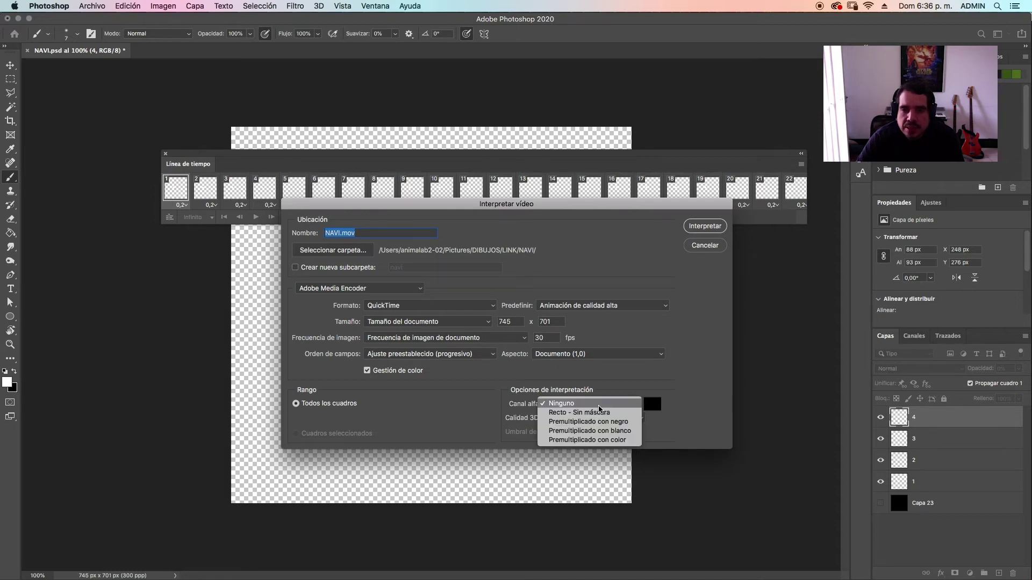
pyautogui.click(600, 440)
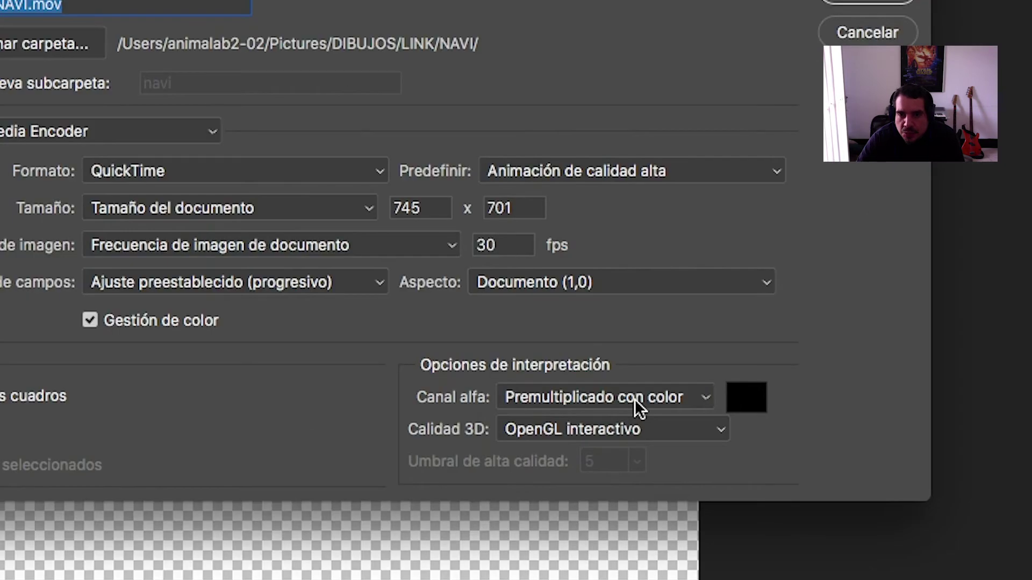
pyautogui.click(603, 404)
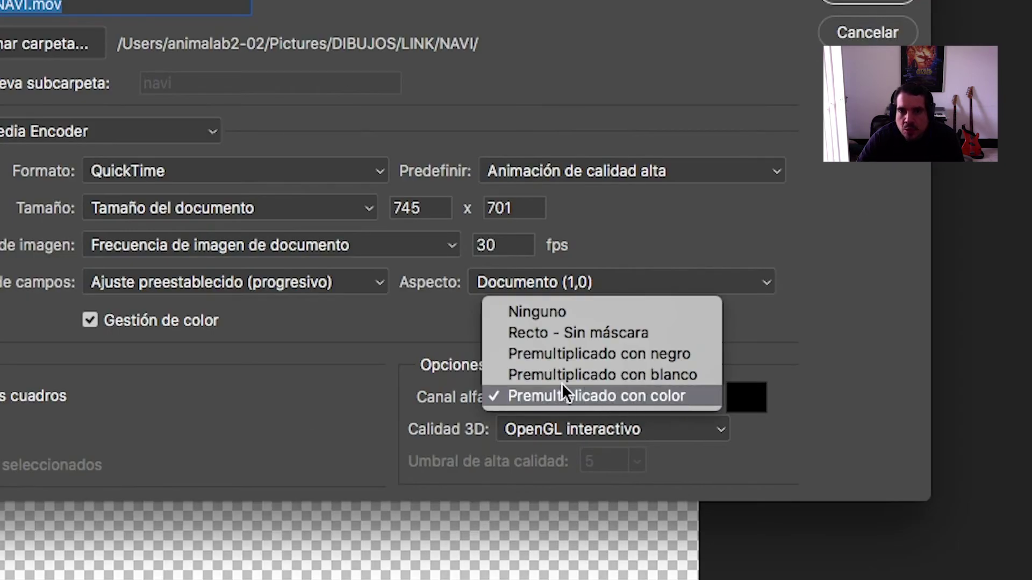
pyautogui.click(620, 396)
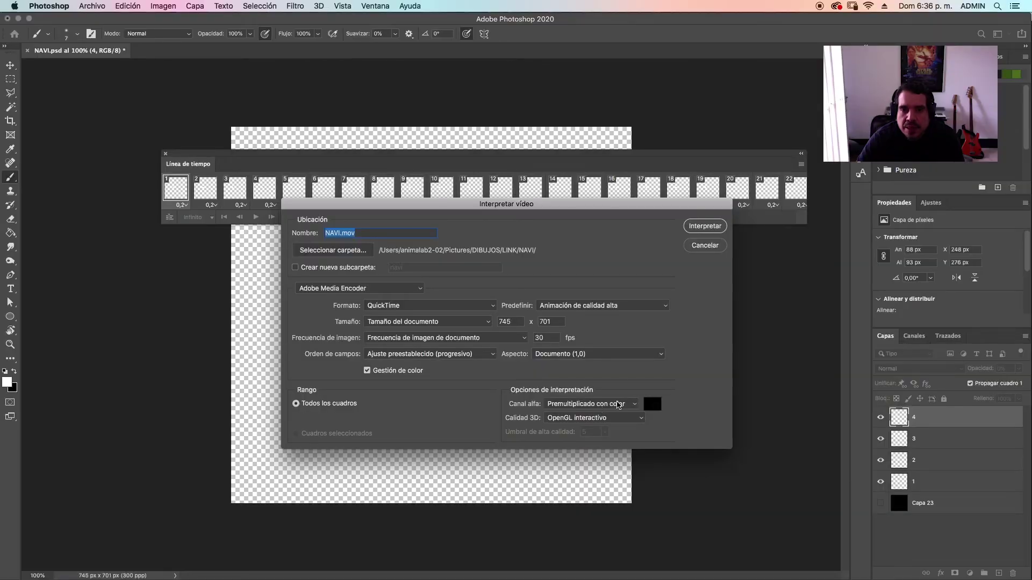
pyautogui.click(544, 338)
pyautogui.moveTo(544, 338); pyautogui.dragTo(528, 338)
pyautogui.write('12')
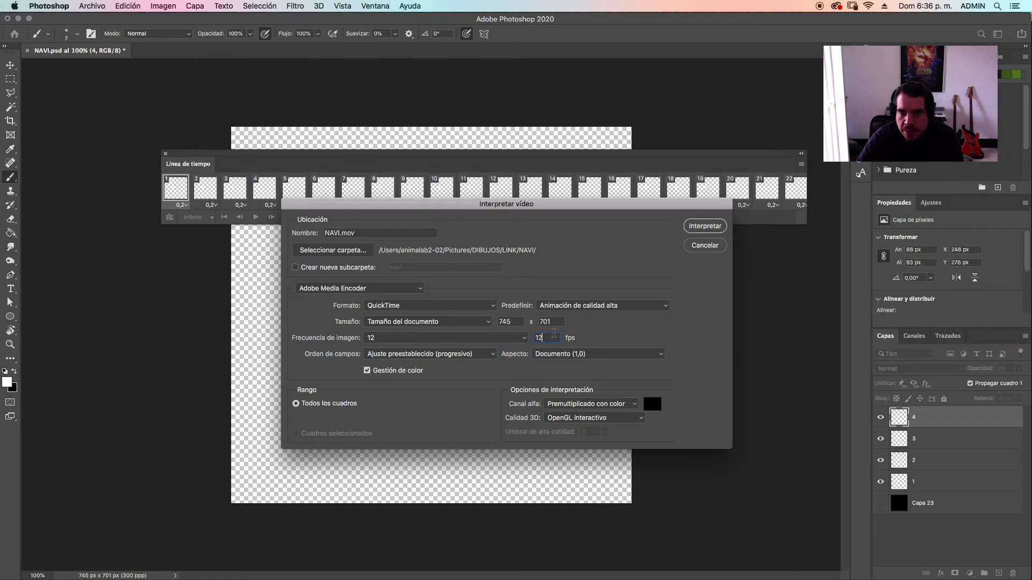
pyautogui.click(699, 227)
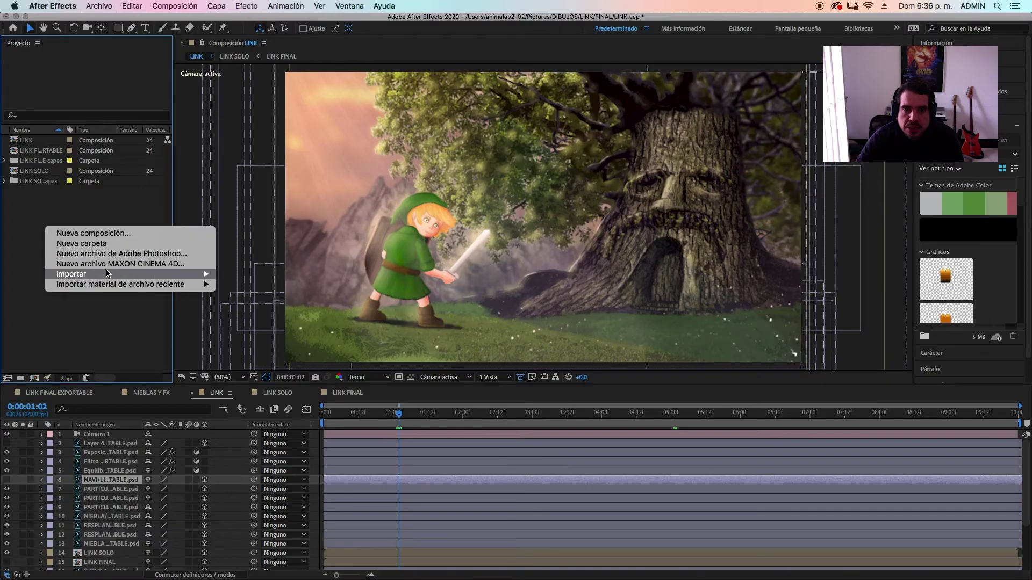
# - Switch to After Effects and import NAVI.mov from the LINK/NAVI folder into the project
pyautogui.moveTo(115, 275)
pyautogui.click(237, 282)
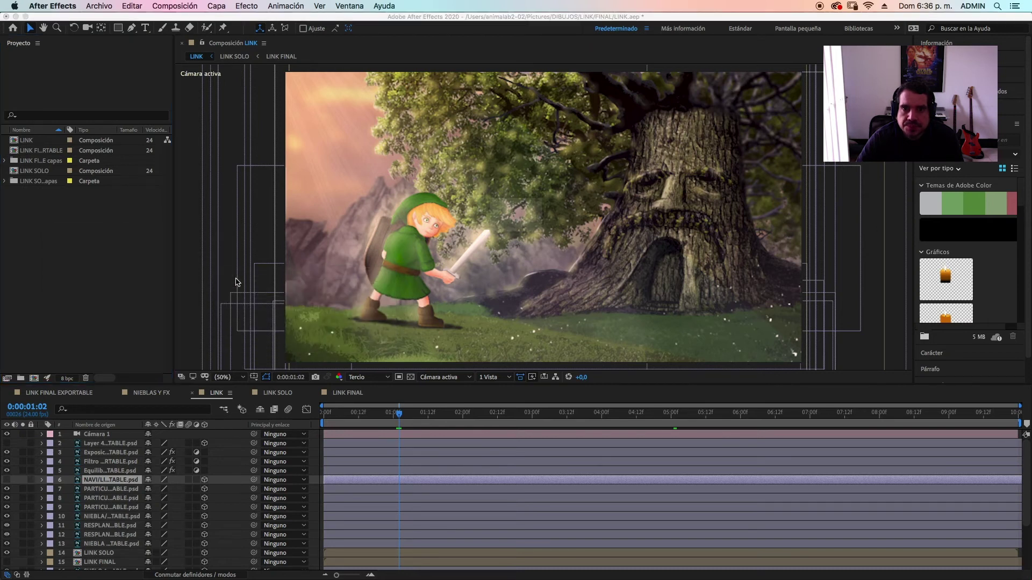
pyautogui.click(514, 102)
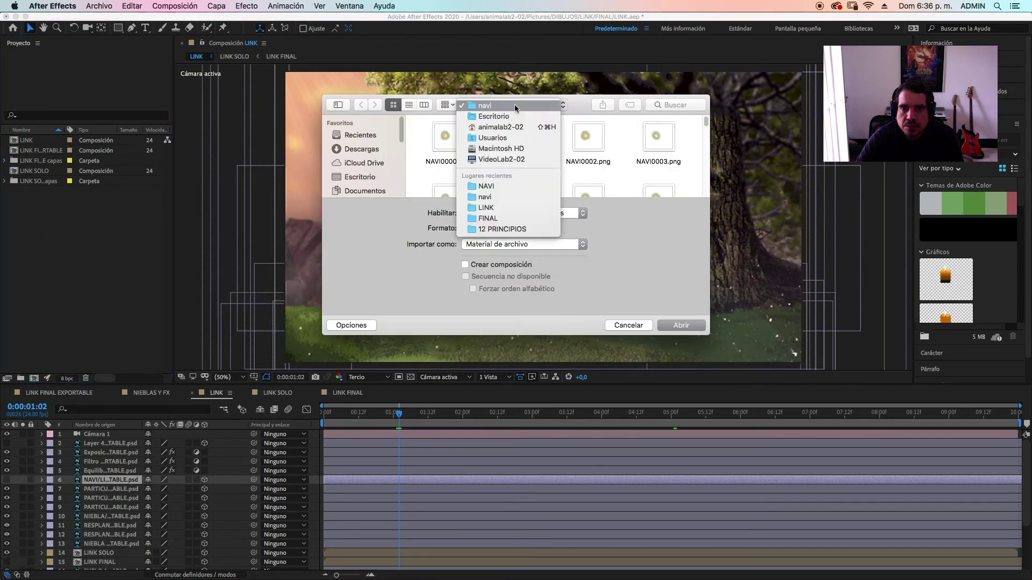
pyautogui.click(513, 128)
pyautogui.scroll(-4, 533, 157)
pyautogui.doubleClick(519, 131)
pyautogui.doubleClick(436, 141)
pyautogui.doubleClick(574, 167)
pyautogui.scroll(-5, 546, 167)
pyautogui.doubleClick(518, 123)
pyautogui.click(437, 135)
pyautogui.click(681, 325)
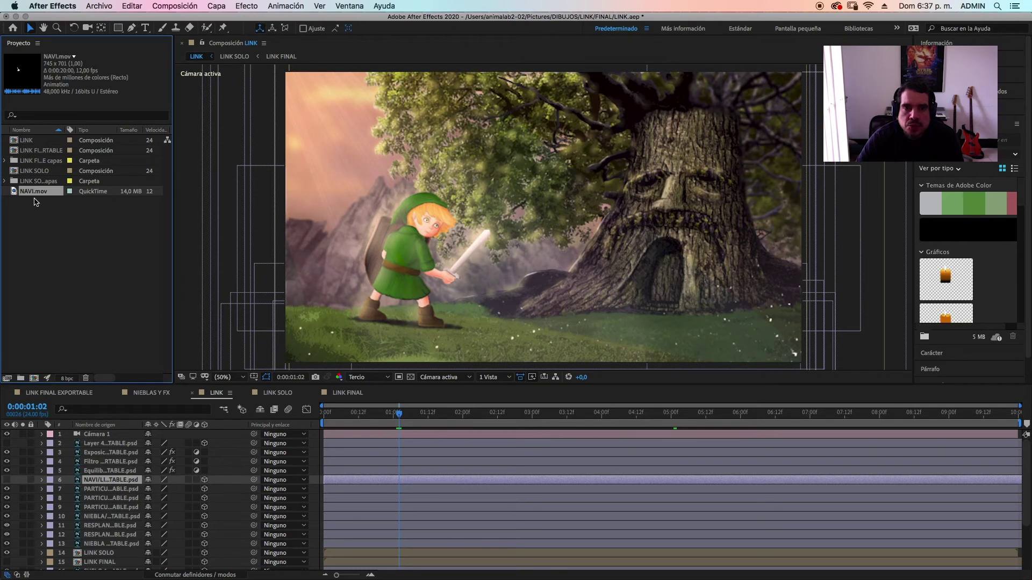
# - Place NAVI.mov in the LINK composition directly above the static NAVI layer, and make it a 3D layer
pyautogui.moveTo(59, 336); pyautogui.dragTo(70, 478)
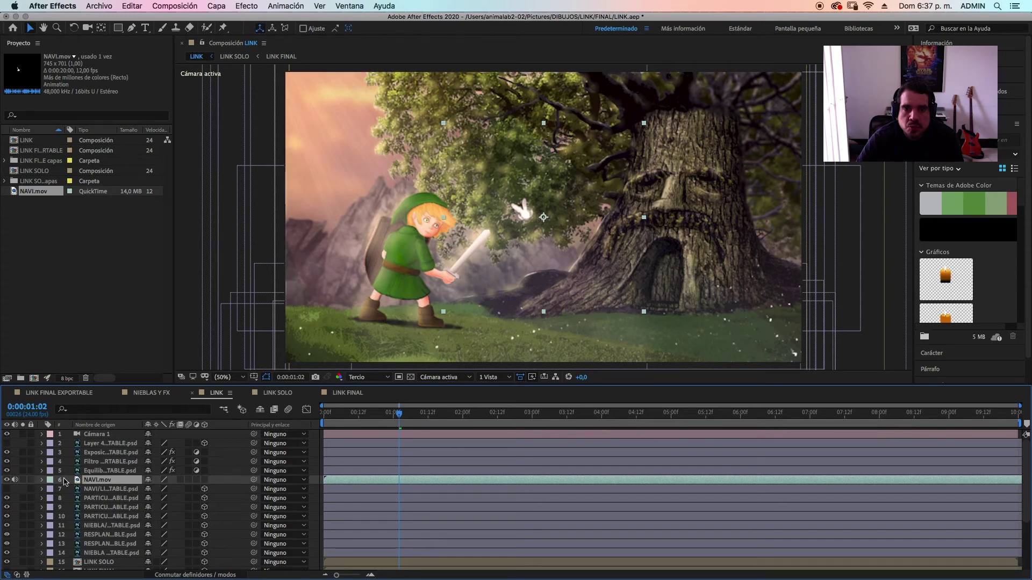
pyautogui.click(204, 480)
# - Using a two-view layout, place NAVI.mov at a depth of -282.1 and scale it to 149%
pyautogui.click(494, 377)
pyautogui.click(505, 399)
pyautogui.click(42, 480)
pyautogui.click(51, 489)
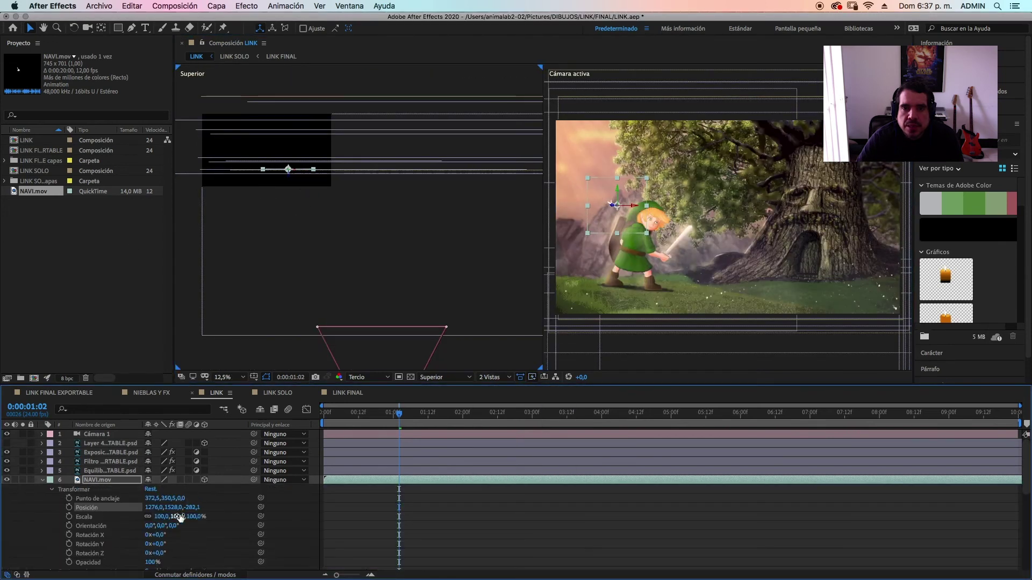
pyautogui.click(84, 517)
pyautogui.click(42, 480)
# - At the first frame, in the single camera view, move NAVI.mov to 2306, 1644, beside Link above the sword
pyautogui.press('Home')
pyautogui.click(494, 377)
pyautogui.click(505, 388)
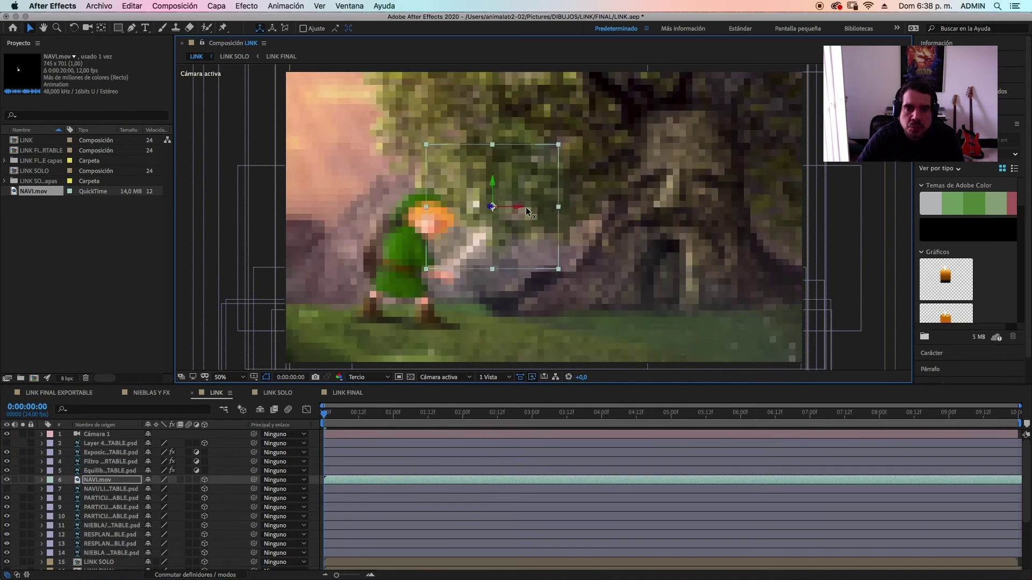
pyautogui.moveTo(516, 217); pyautogui.dragTo(521, 217)
pyautogui.click(42, 480)
pyautogui.scroll(-3, 73, 491)
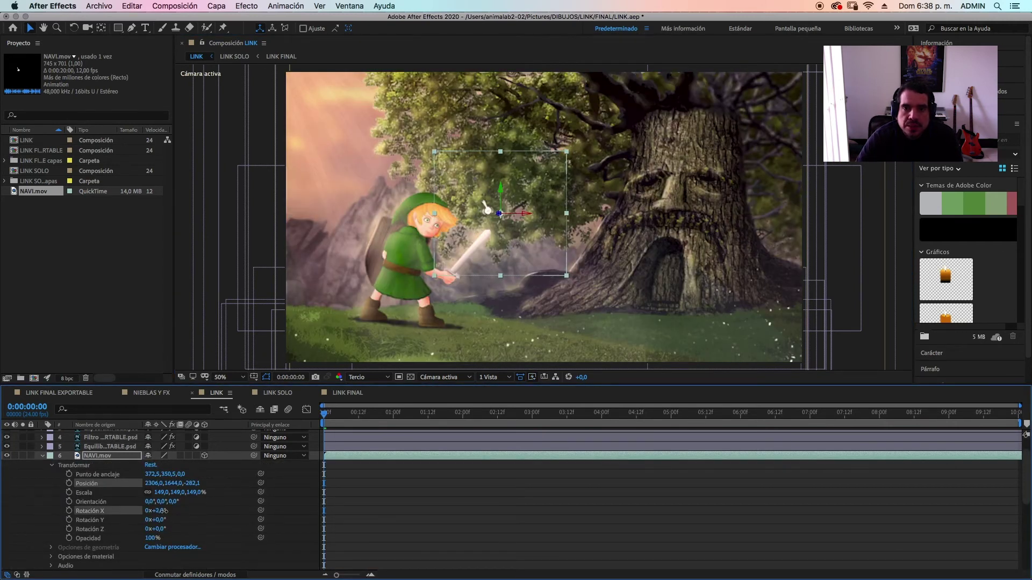
# - Place NAVI.mov's anchor point on the fairy at 311.5, 334.5 and set its Y rotation to 180°
pyautogui.moveTo(161, 523); pyautogui.dragTo(237, 523)
pyautogui.press('super+z')
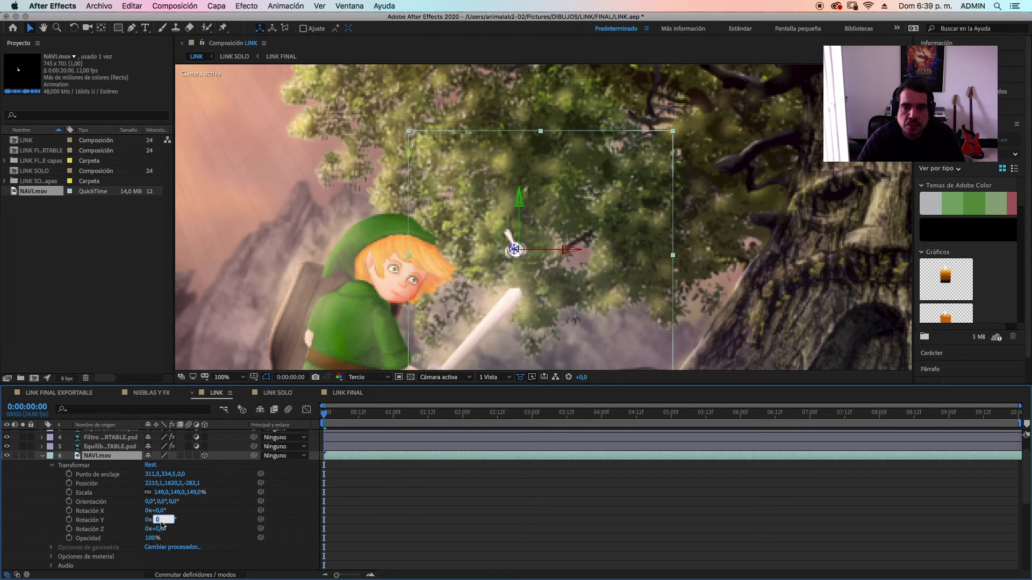
pyautogui.press('Return')
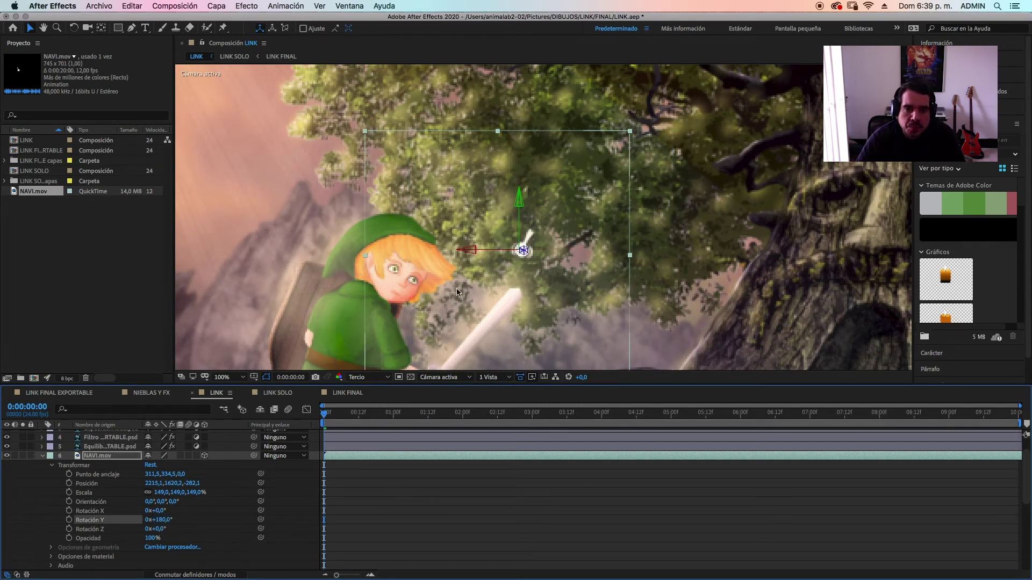
# - Start position and Y rotation keyframes at the first frame, and raise the fairy to 2215.1, 1580.2 at 0:00:01:08
pyautogui.click(70, 483)
pyautogui.moveTo(340, 427); pyautogui.dragTo(416, 414)
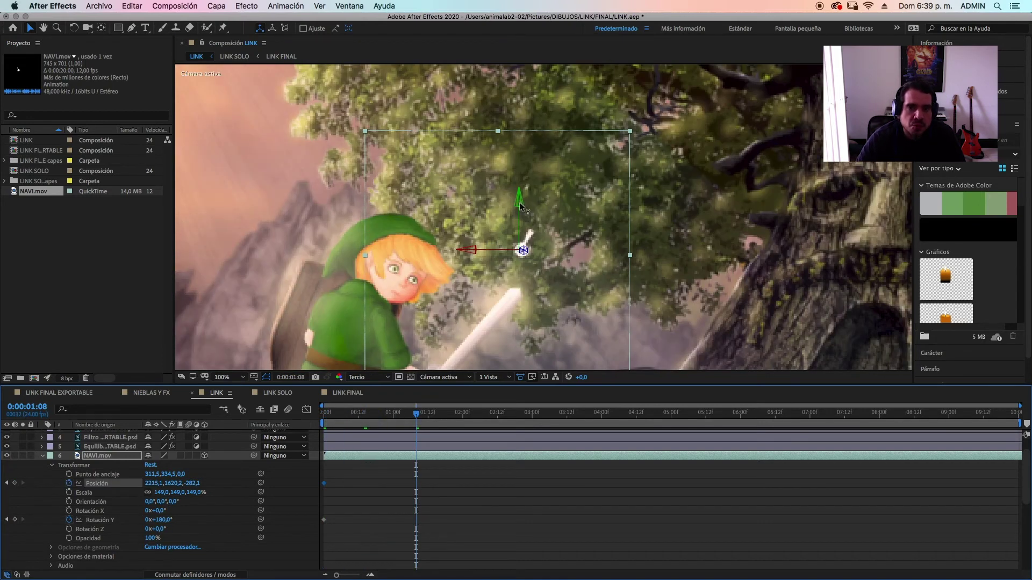
pyautogui.moveTo(520, 206); pyautogui.dragTo(521, 196)
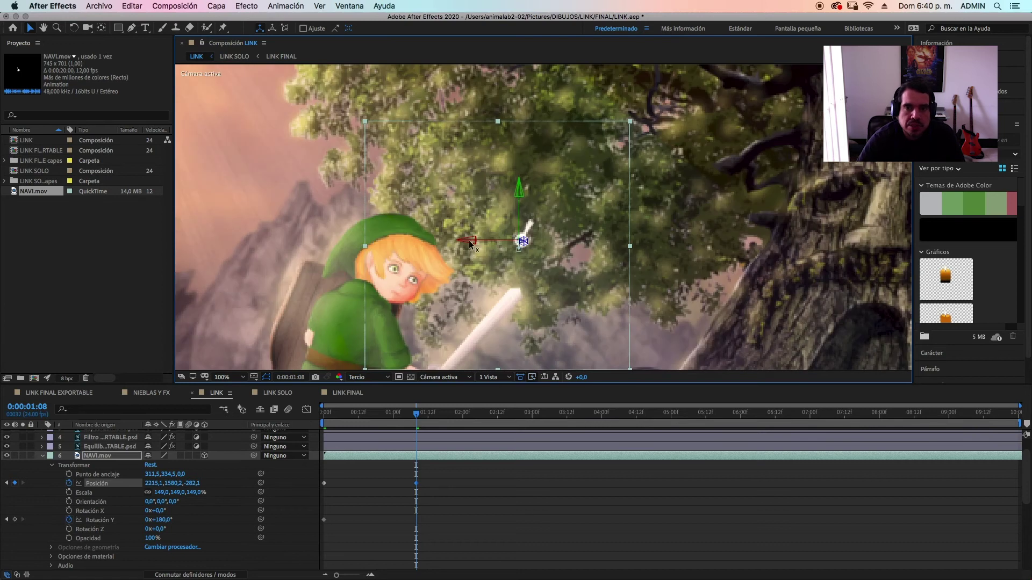
# - At 0:00:03:02, keyframe the fairy in front of Link's face at position 1740.1, 1842.2
pyautogui.moveTo(416, 418); pyautogui.dragTo(537, 416)
pyautogui.moveTo(470, 242); pyautogui.dragTo(220, 253)
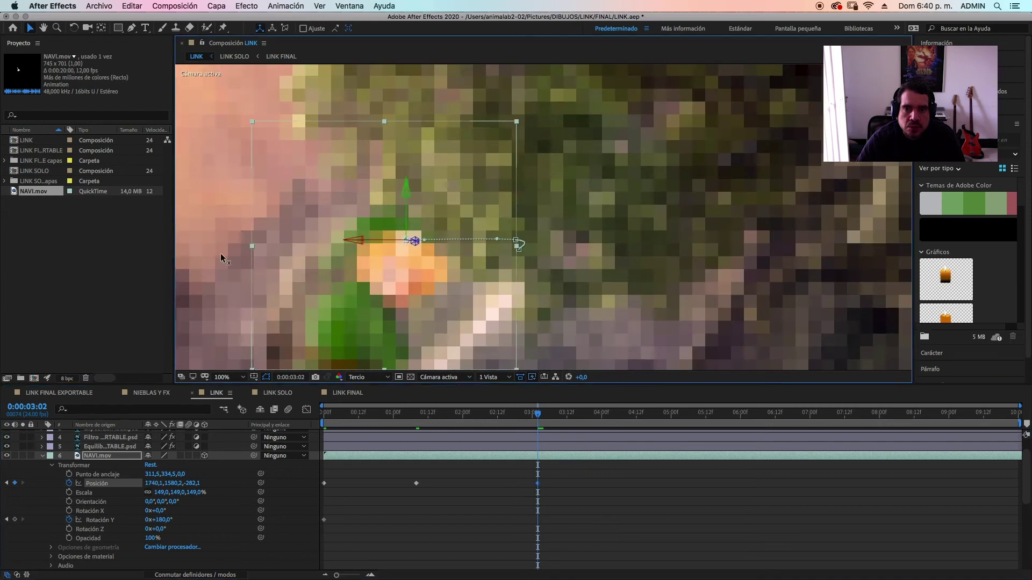
pyautogui.moveTo(405, 192); pyautogui.dragTo(401, 282)
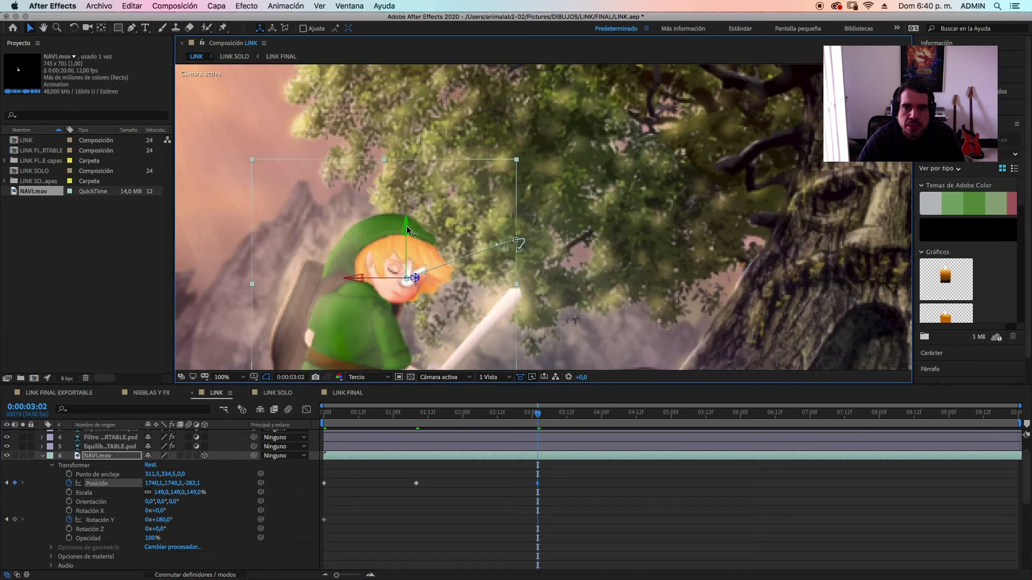
pyautogui.moveTo(405, 252); pyautogui.dragTo(429, 298)
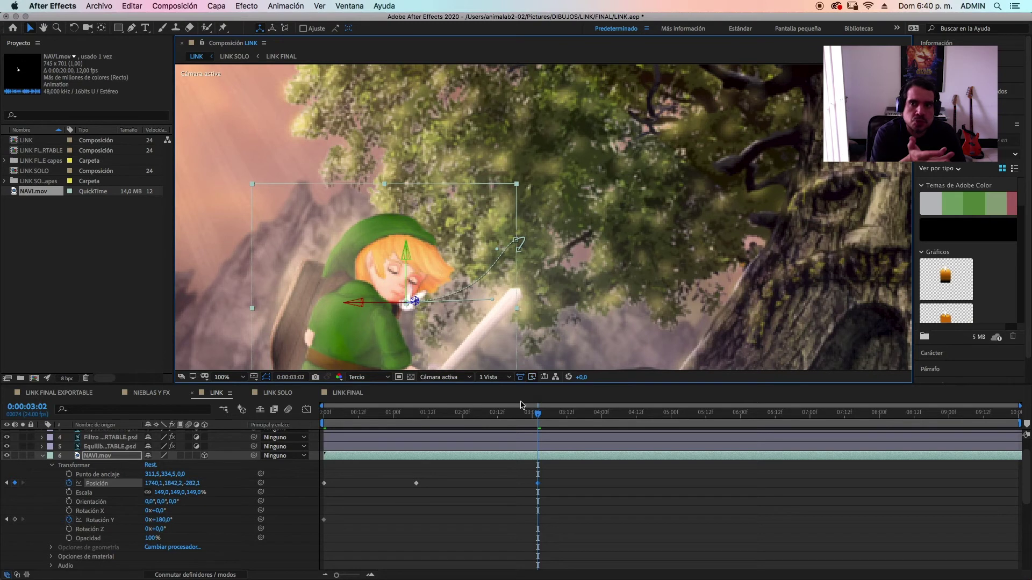
# - At 0:00:05:06, raise the fairy and move its path point to the edge of Link's hat
pyautogui.moveTo(531, 421); pyautogui.dragTo(653, 420)
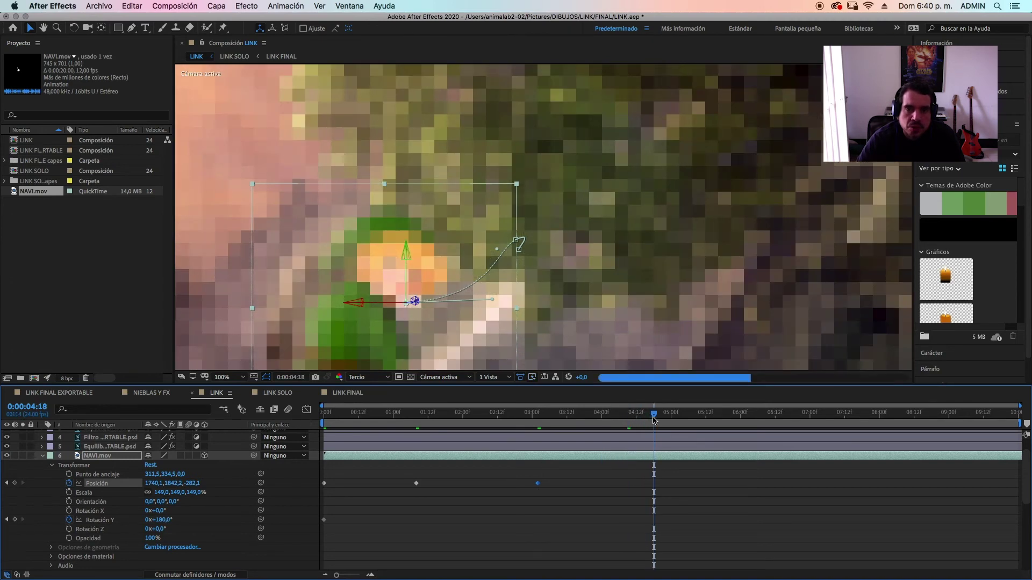
pyautogui.moveTo(654, 420); pyautogui.dragTo(689, 419)
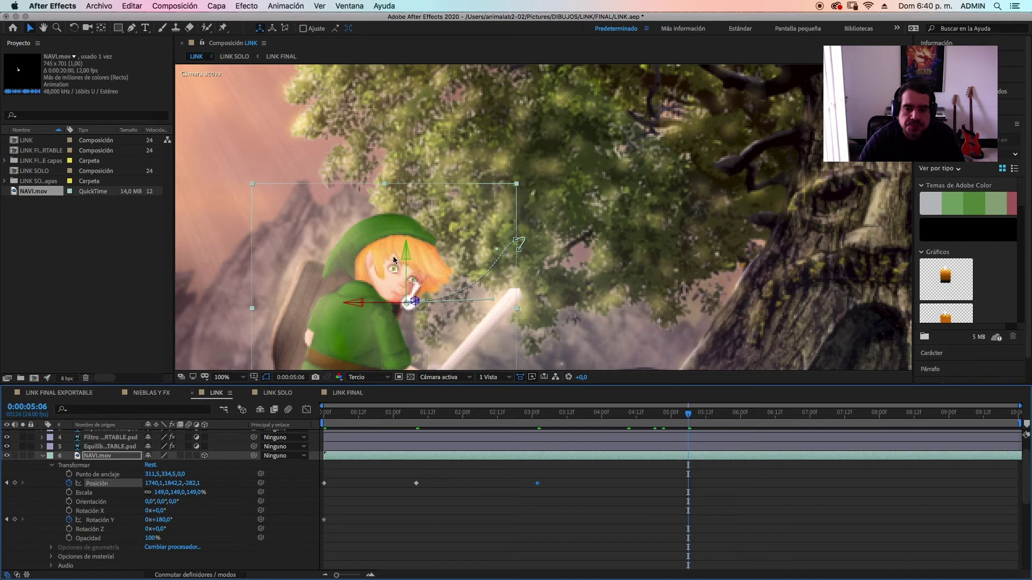
pyautogui.moveTo(405, 259); pyautogui.dragTo(406, 204)
pyautogui.moveTo(384, 248); pyautogui.dragTo(452, 240)
# - Return to 0:00:03:02 and move the fairy away from Link's face toward the sword tip, adjusting the start of its path
pyautogui.moveTo(470, 423); pyautogui.dragTo(538, 419)
pyautogui.moveTo(400, 303); pyautogui.dragTo(497, 319)
pyautogui.moveTo(480, 252); pyautogui.dragTo(546, 176)
pyautogui.press('j')
# - Delete the first position keyframe and move the next position keyframe to the start of the timeline
pyautogui.moveTo(416, 414); pyautogui.dragTo(323, 417)
pyautogui.click(324, 483)
pyautogui.press('Delete')
pyautogui.moveTo(404, 478); pyautogui.dragTo(324, 484)
# - At 0:00:06:23, keyframe the fairy above and behind Link's hat at position 1488.1, 1368.2
pyautogui.moveTo(325, 414); pyautogui.dragTo(808, 416)
pyautogui.moveTo(433, 246); pyautogui.dragTo(308, 196)
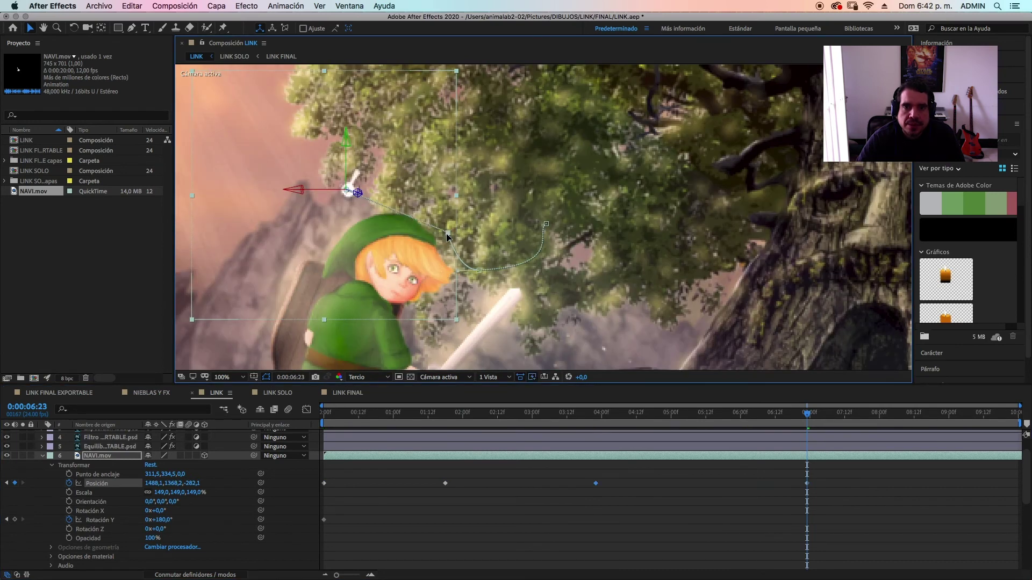
# - Keyframe the fairy's Y rotation at 0:00:03:22 and set it to 0° at 0:00:06:23
pyautogui.moveTo(598, 415); pyautogui.dragTo(819, 424)
pyautogui.click(15, 520)
pyautogui.click(161, 520)
pyautogui.write('0')
pyautogui.press('Return')
pyautogui.moveTo(818, 520); pyautogui.dragTo(807, 520)
# - Keyframe the fairy at 1346.1, 1420.2 at the end of the composition and smooth its motion path with the Pen tool
pyautogui.moveTo(818, 415); pyautogui.dragTo(1020, 428)
pyautogui.moveTo(159, 484); pyautogui.dragTo(199, 490)
pyautogui.moveTo(346, 189); pyautogui.dragTo(350, 193)
pyautogui.click(131, 28)
pyautogui.moveTo(446, 237); pyautogui.dragTo(436, 220)
# - Lower the fairy to 2048.1, 1768.2 at 0:00:01:18 and move the next path point closer to Link's hair
pyautogui.moveTo(1015, 425); pyautogui.dragTo(445, 426)
pyautogui.press('u')
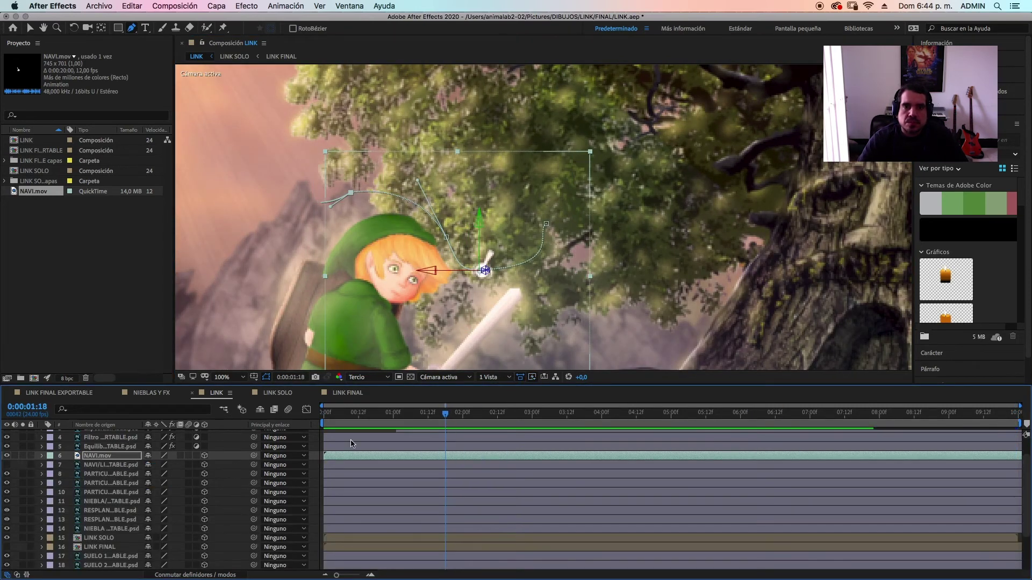
pyautogui.click(42, 456)
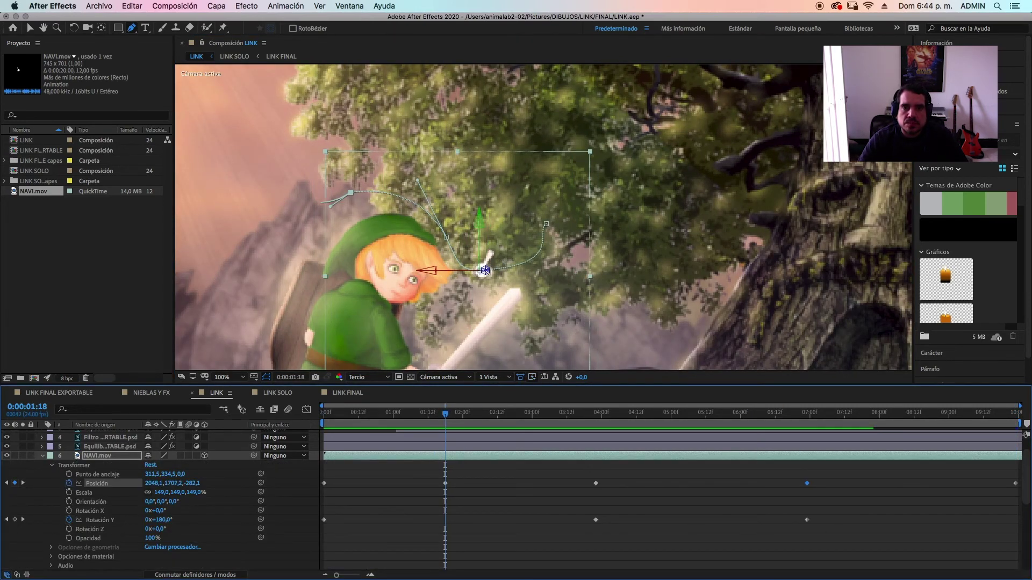
pyautogui.press('v')
pyautogui.moveTo(480, 225); pyautogui.dragTo(440, 239)
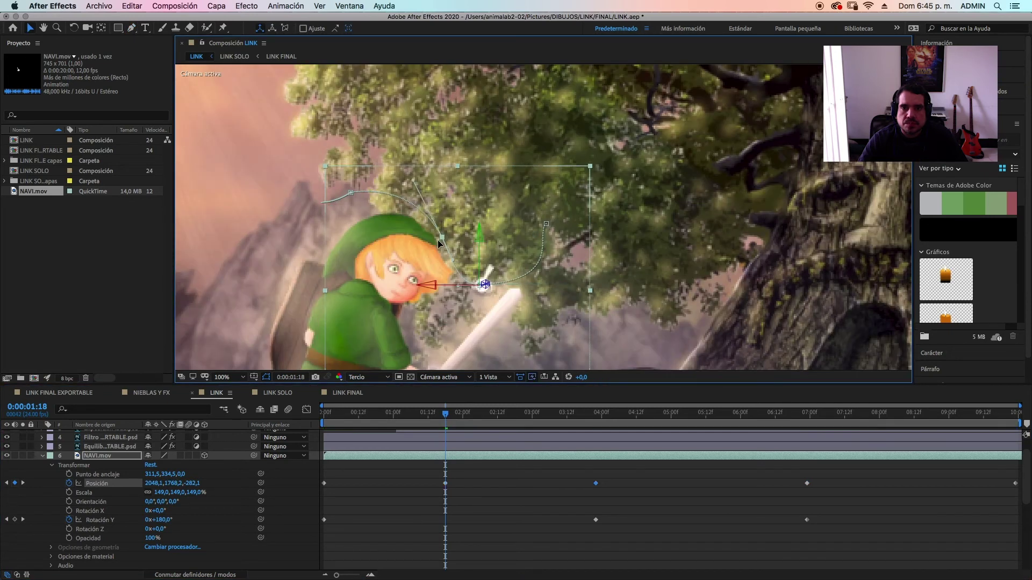
# - Move the 180° Y rotation keyframe to 0:00:06:20 so the fairy turns just before the 0° keyframe
pyautogui.moveTo(440, 424); pyautogui.dragTo(807, 422)
pyautogui.click(596, 521)
pyautogui.moveTo(595, 521); pyautogui.dragTo(649, 522)
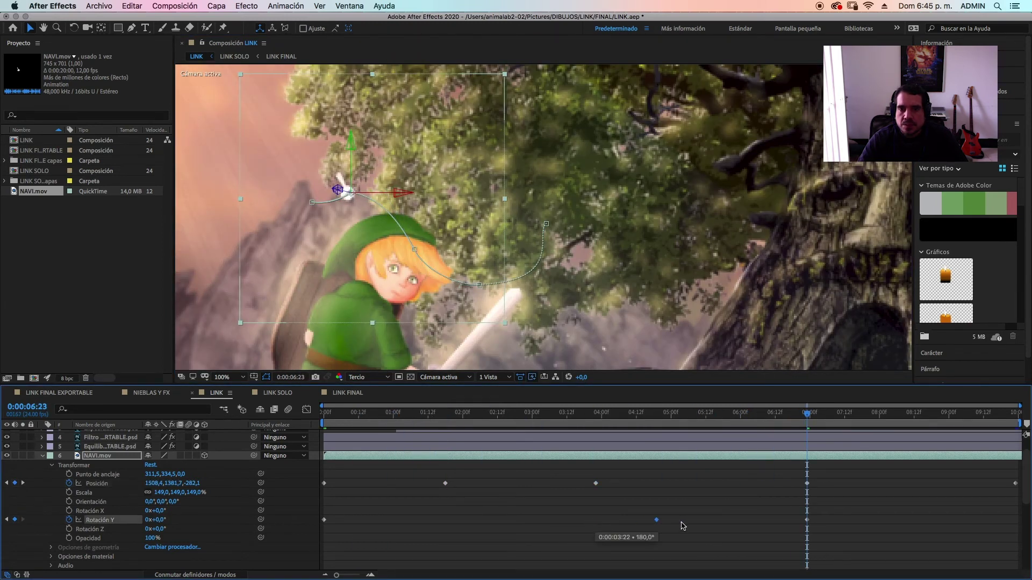
pyautogui.moveTo(797, 423); pyautogui.dragTo(799, 467)
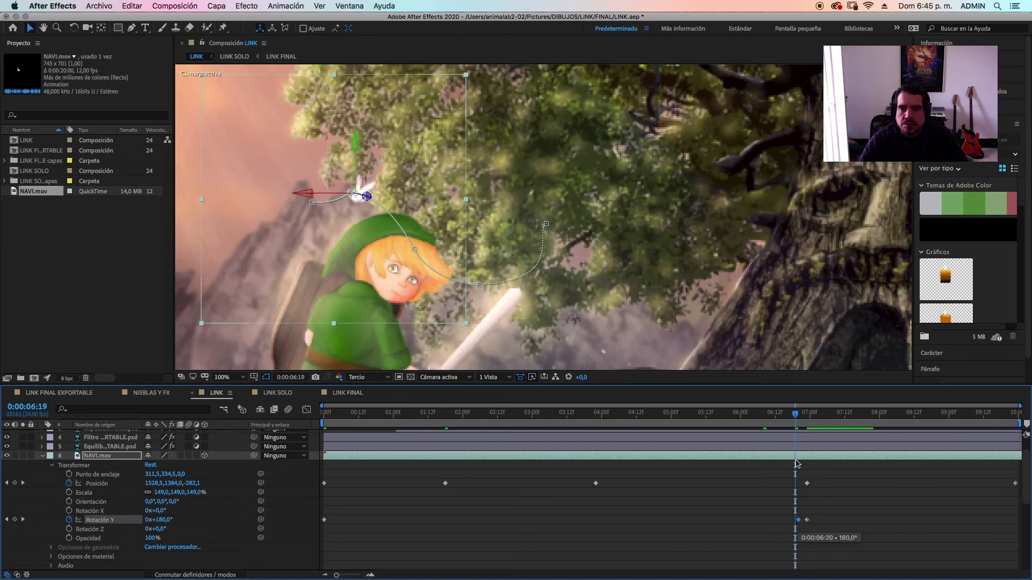
# - Apply Desacelerac./Acelerac. suave to all of the fairy's position keyframes
pyautogui.moveTo(796, 422); pyautogui.dragTo(428, 436)
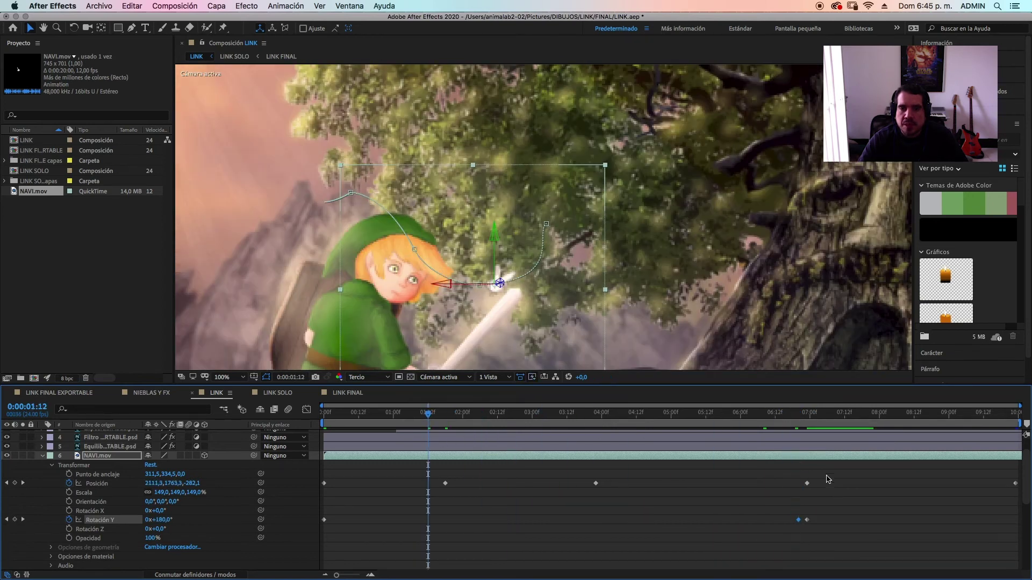
pyautogui.moveTo(834, 478); pyautogui.dragTo(392, 478)
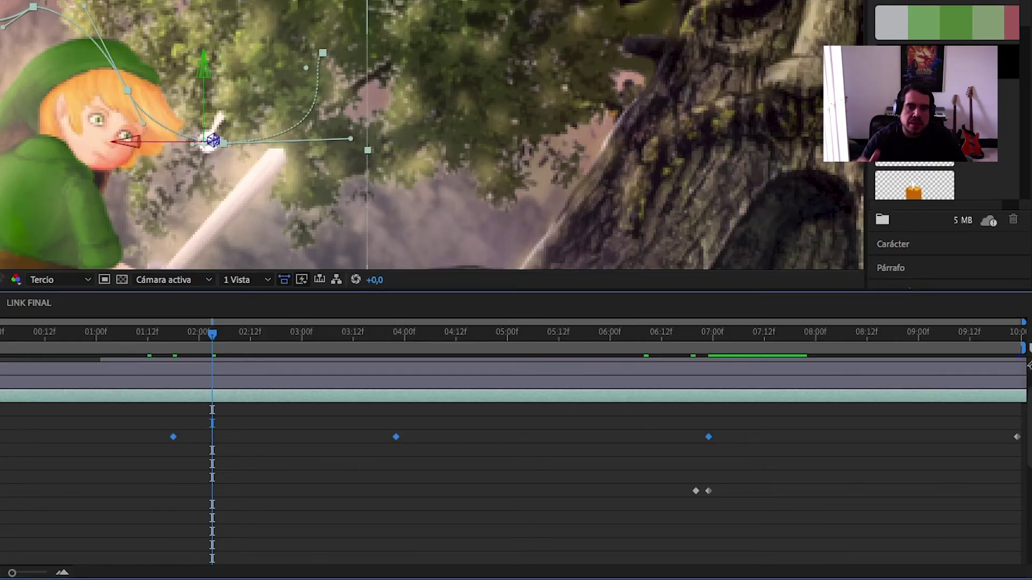
pyautogui.rightClick(1016, 437)
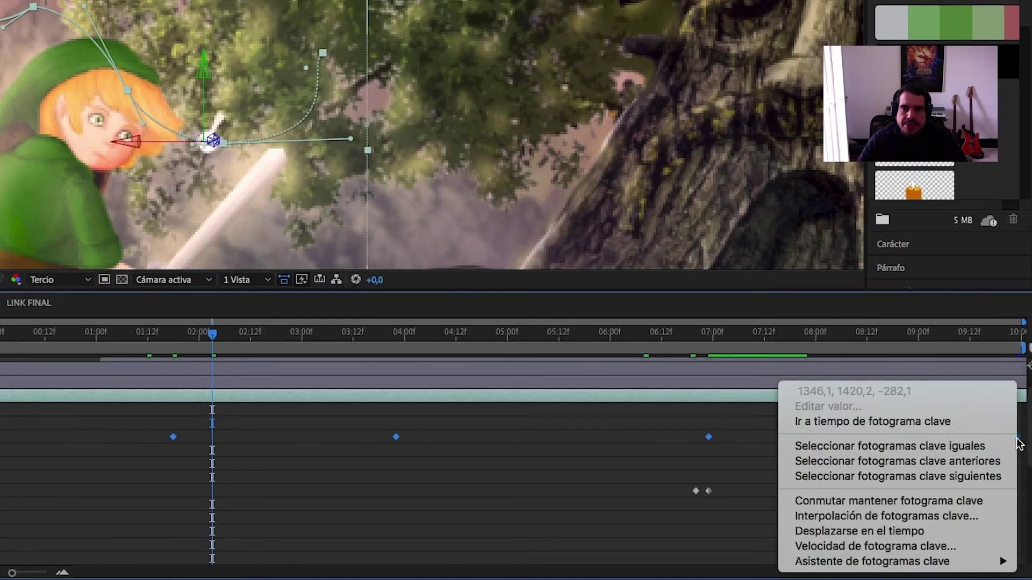
pyautogui.moveTo(909, 564)
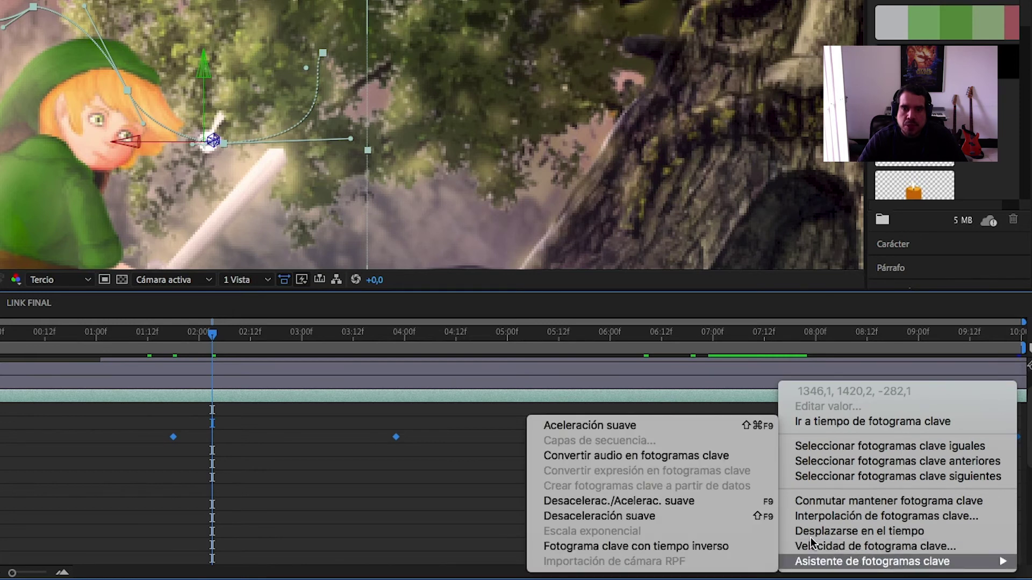
pyautogui.click(622, 501)
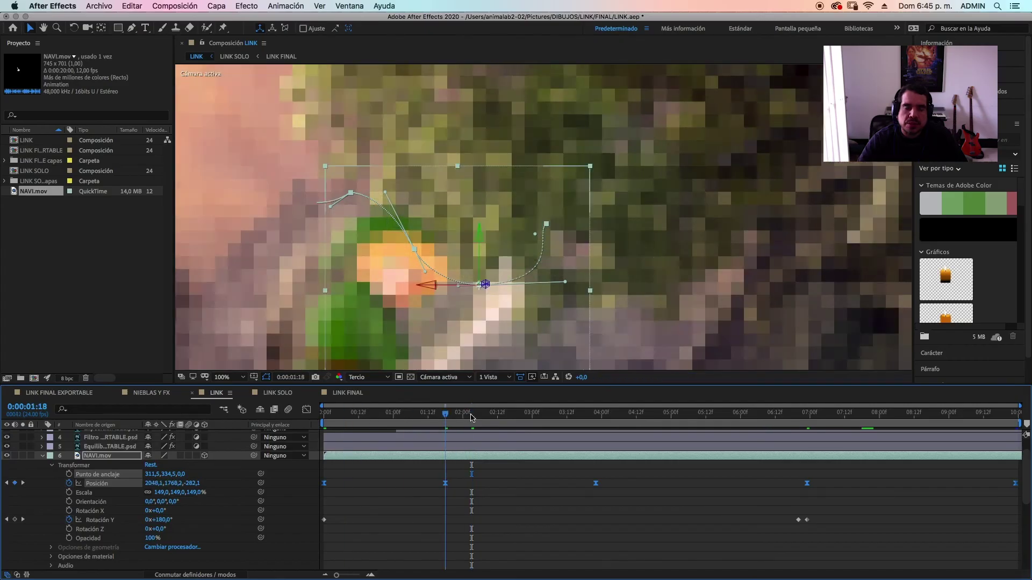
# - Preview the fairy's flight in the LINK composition and collapse the NAVI.mov layer properties
pyautogui.press('space')
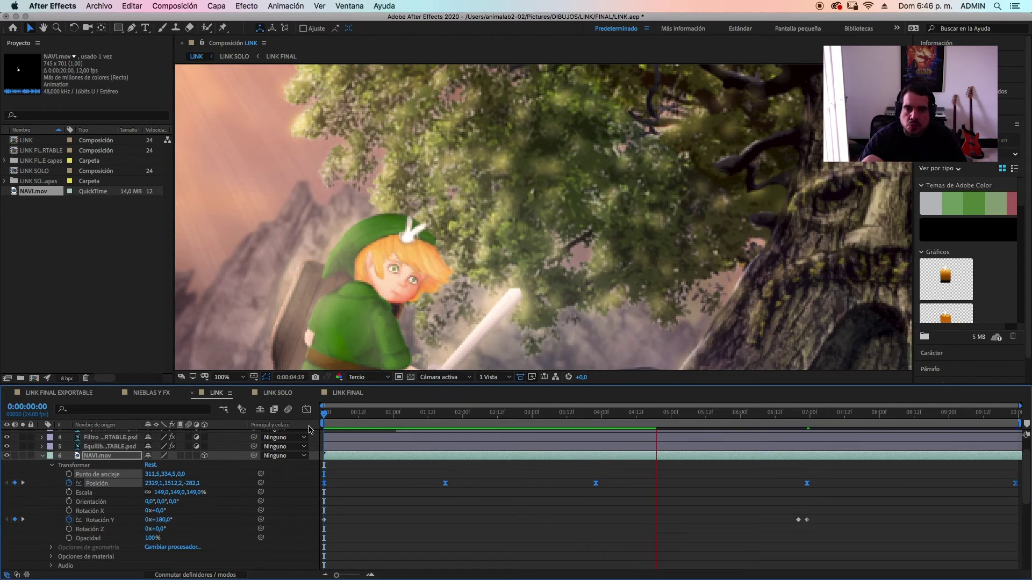
pyautogui.press('space')
pyautogui.scroll(3, 133, 485)
pyautogui.scroll(-4, 41, 483)
pyautogui.click(42, 445)
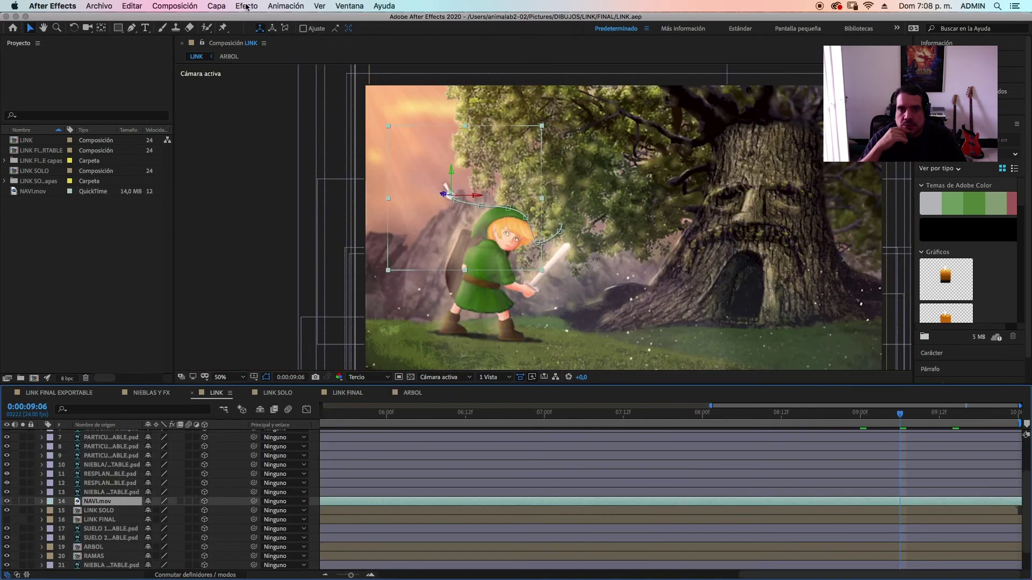
# - Apply the Resplandor stylize effect to the NAVI.mov layer
pyautogui.click(246, 6)
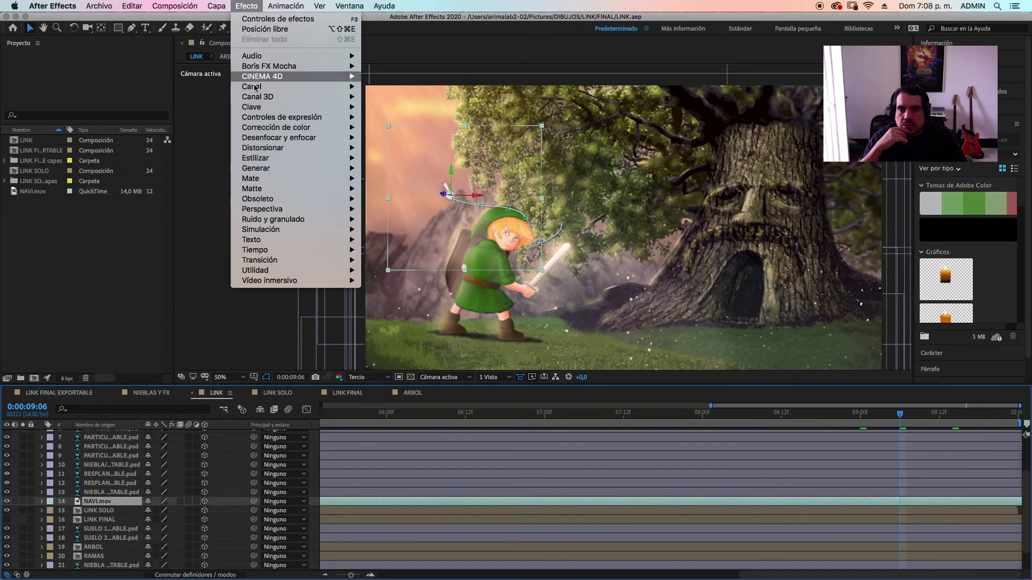
pyautogui.moveTo(253, 161)
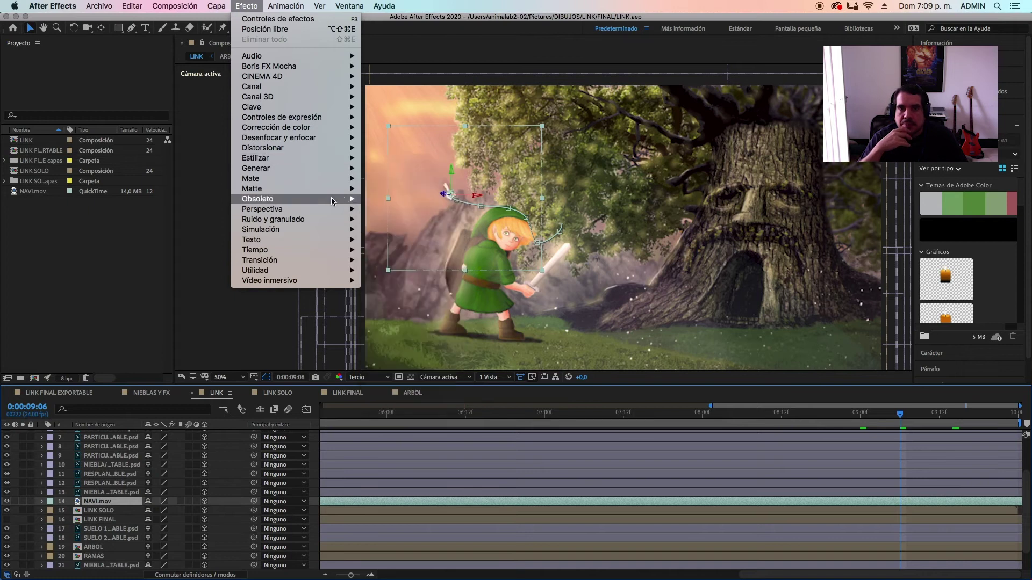
pyautogui.moveTo(287, 168)
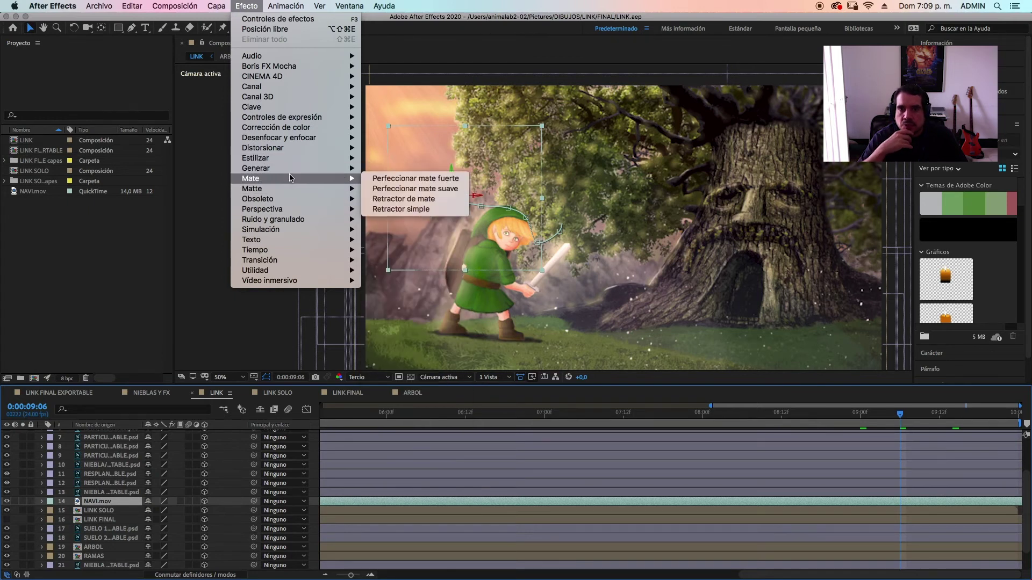
pyautogui.moveTo(288, 229)
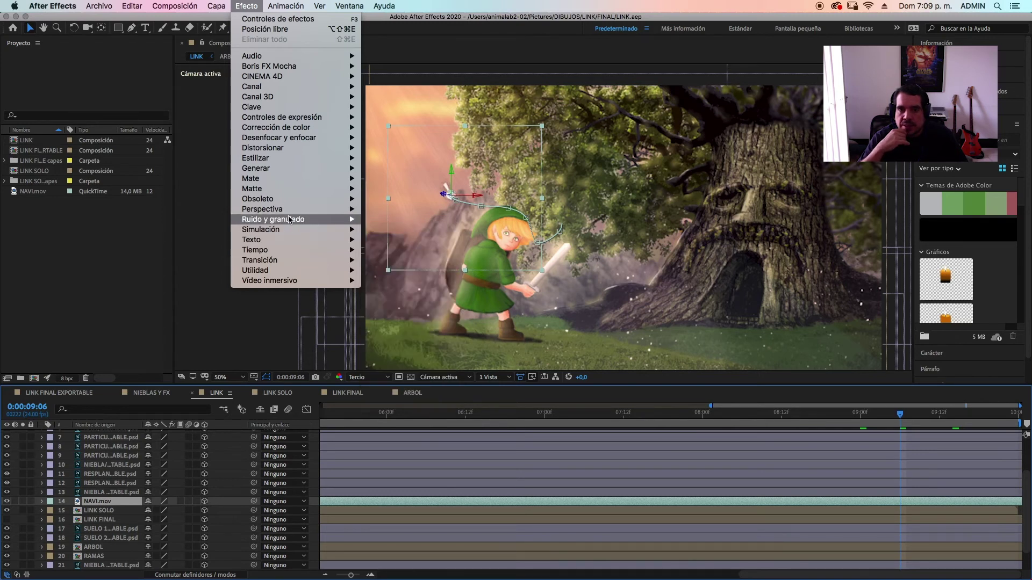
pyautogui.moveTo(288, 199)
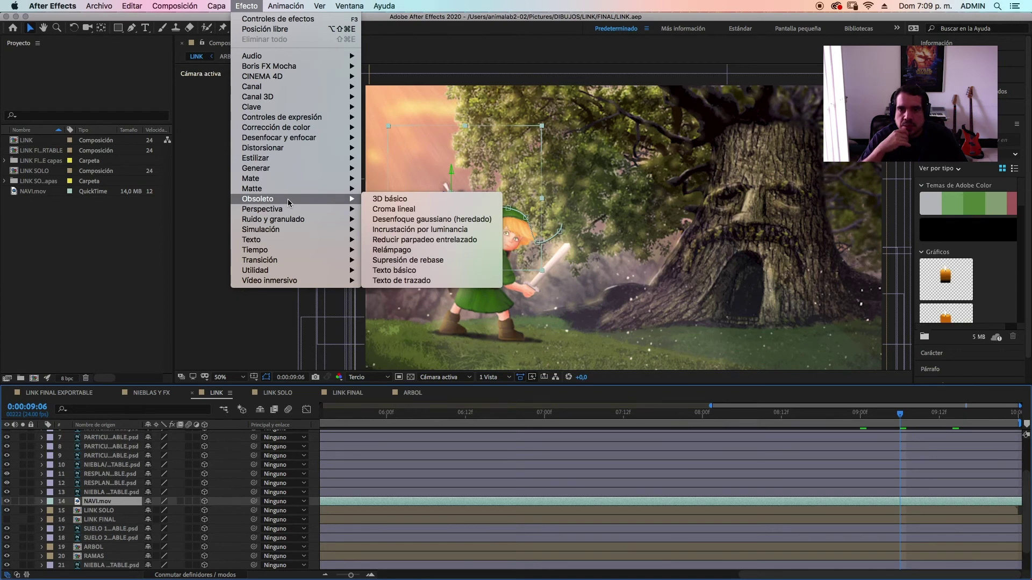
pyautogui.moveTo(289, 147)
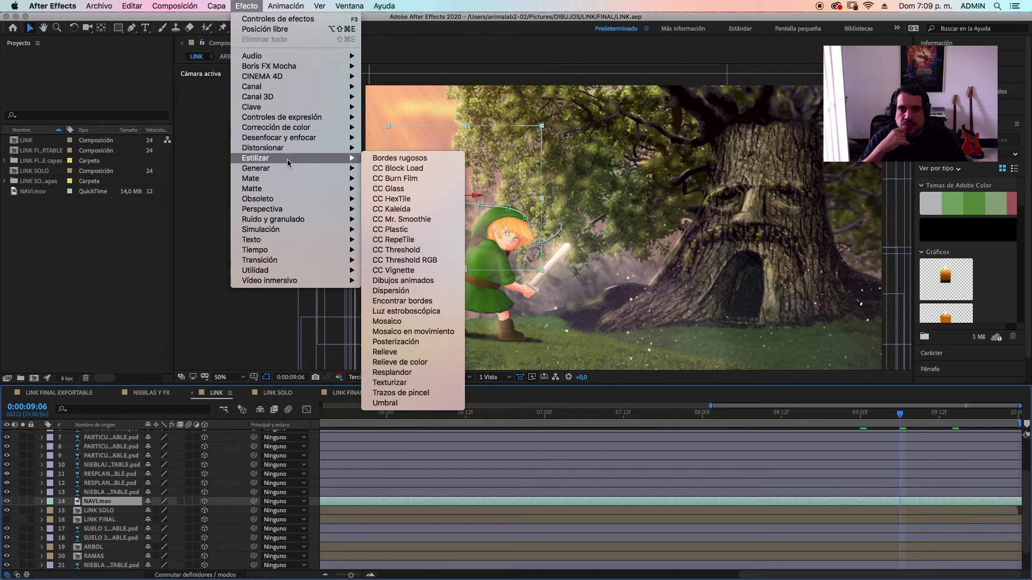
pyautogui.click(391, 373)
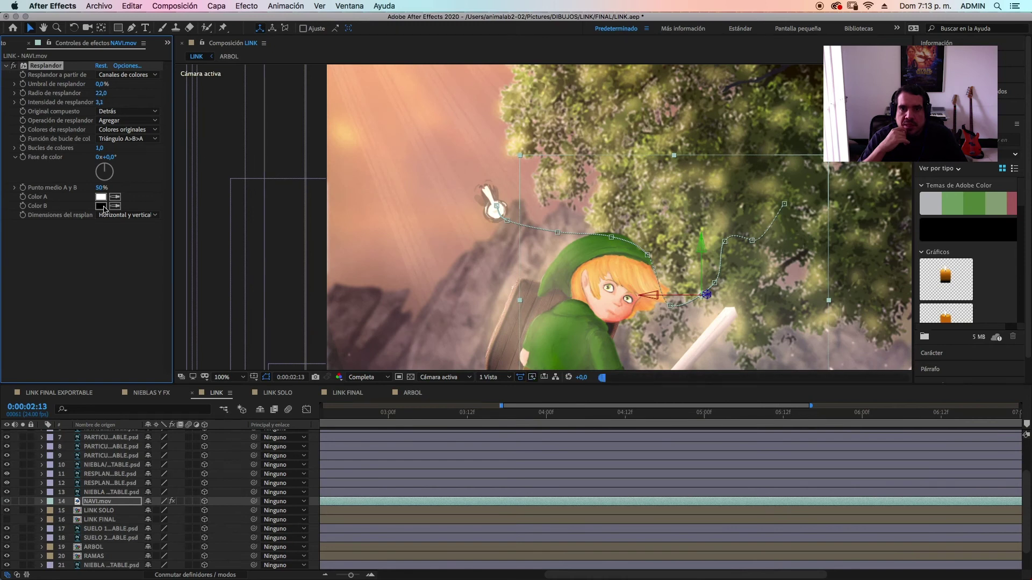
# - Set the fairy glow's Color B to yellow, its radius to 45 and its intensity to 3.3
pyautogui.click(101, 206)
pyautogui.click(628, 240)
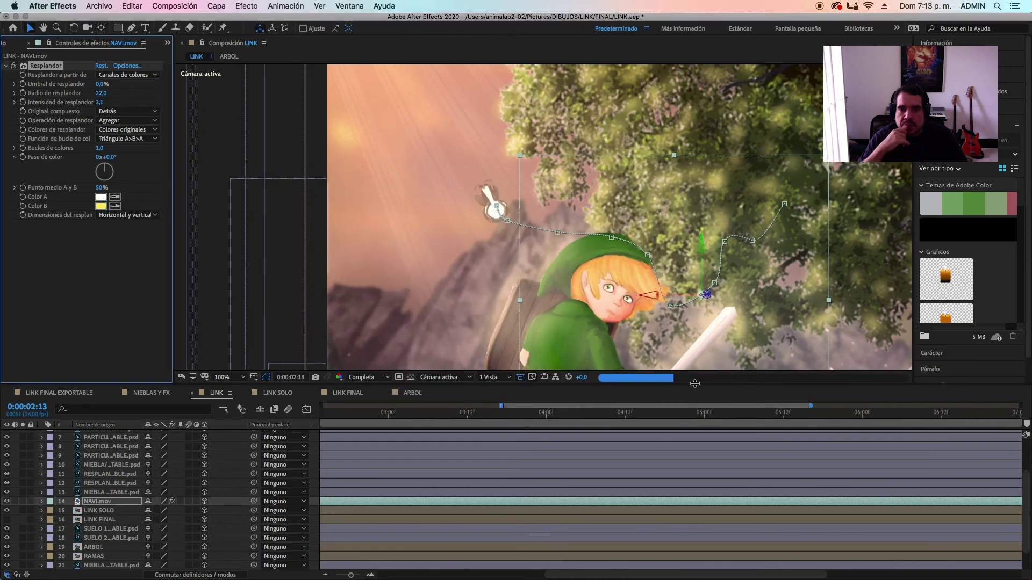
pyautogui.moveTo(101, 94); pyautogui.dragTo(93, 95)
pyautogui.moveTo(434, 418); pyautogui.dragTo(810, 418)
pyautogui.moveTo(351, 575); pyautogui.dragTo(338, 575)
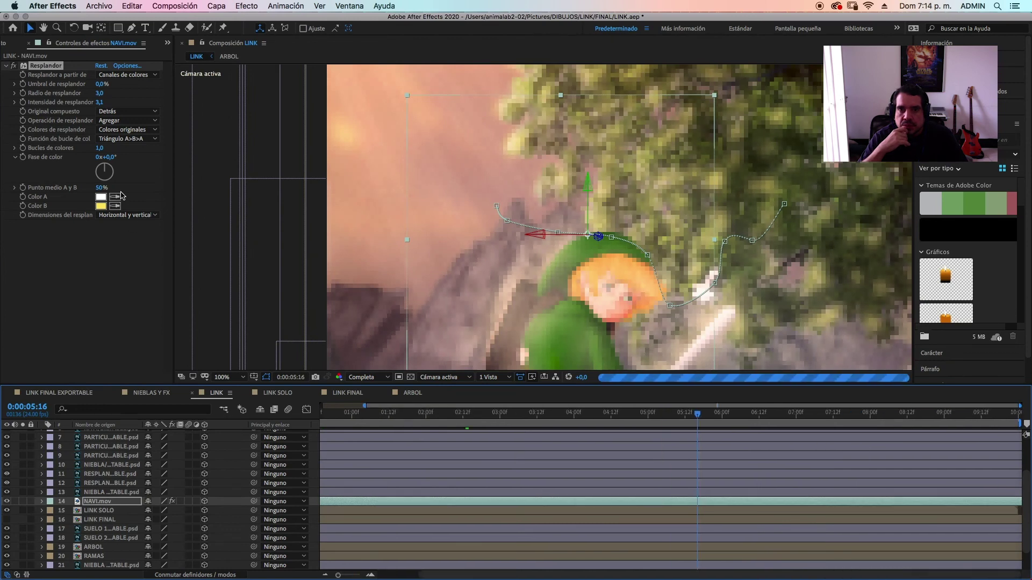
pyautogui.moveTo(99, 102); pyautogui.dragTo(109, 102)
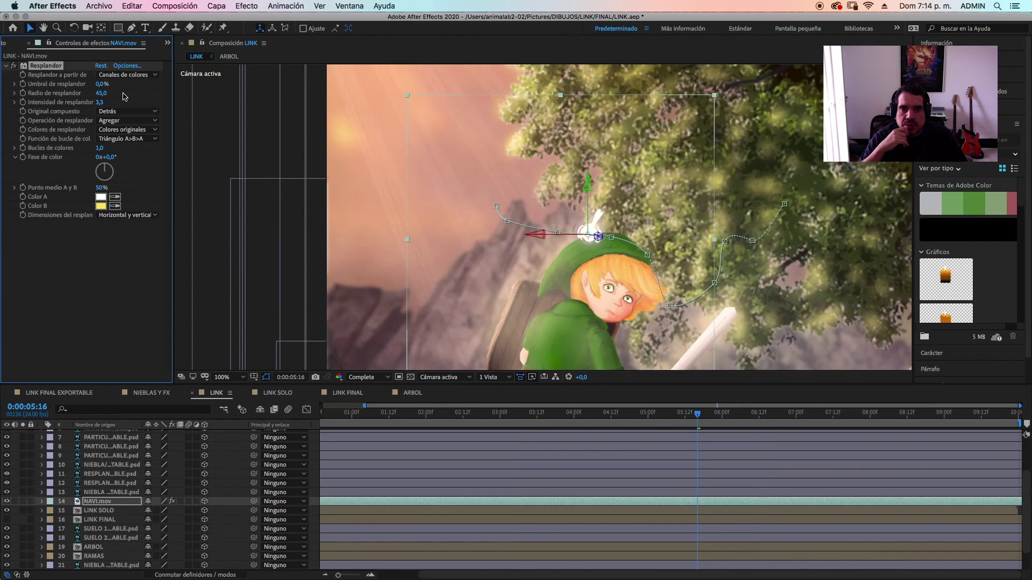
# - Base the fairy's glow on Canal alfa with Colores A y B, an intensity of 2 and a radius of 8
pyautogui.click(139, 76)
pyautogui.click(141, 86)
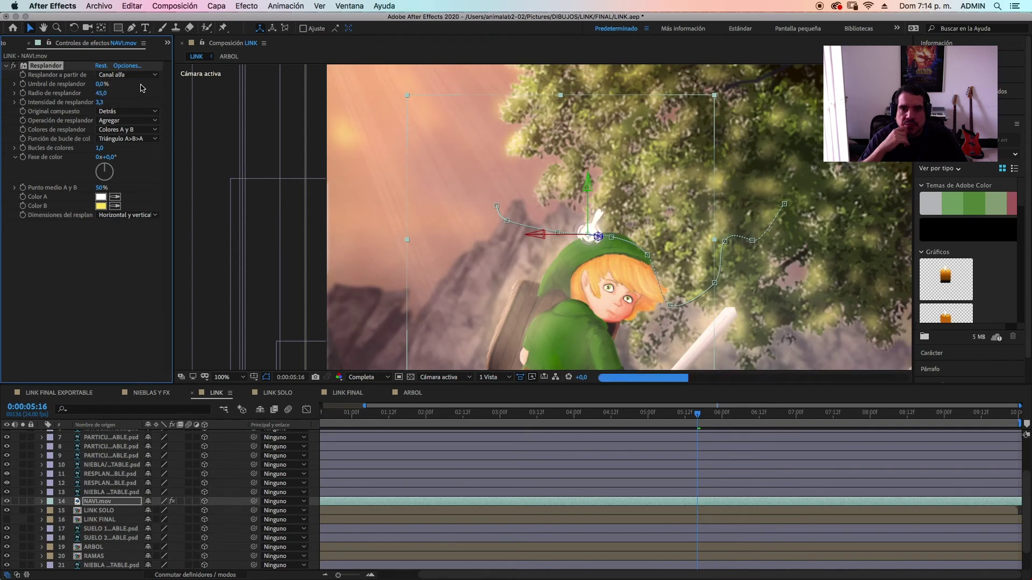
pyautogui.click(100, 93)
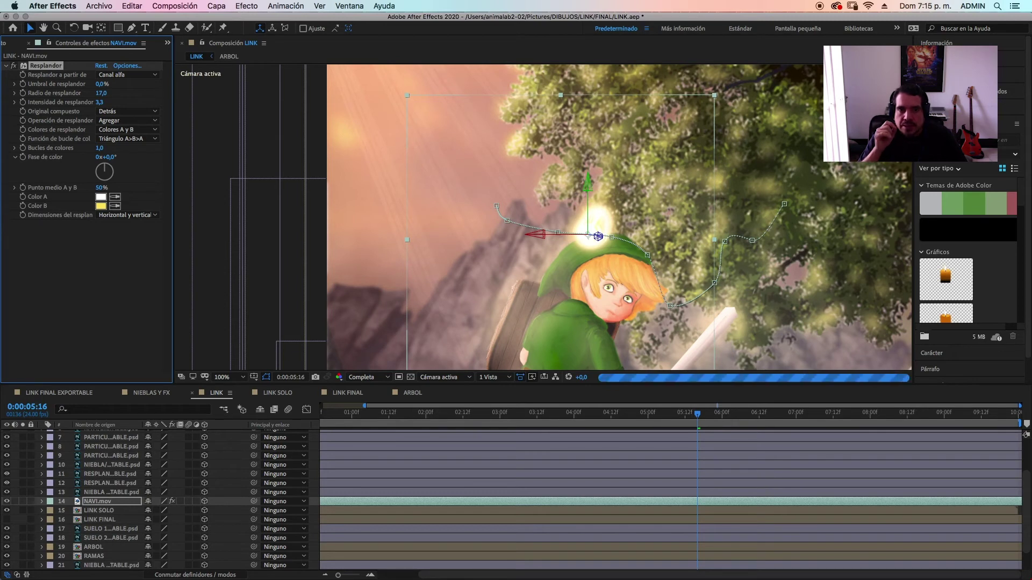
pyautogui.click(100, 102)
pyautogui.write('2')
pyautogui.press('Return')
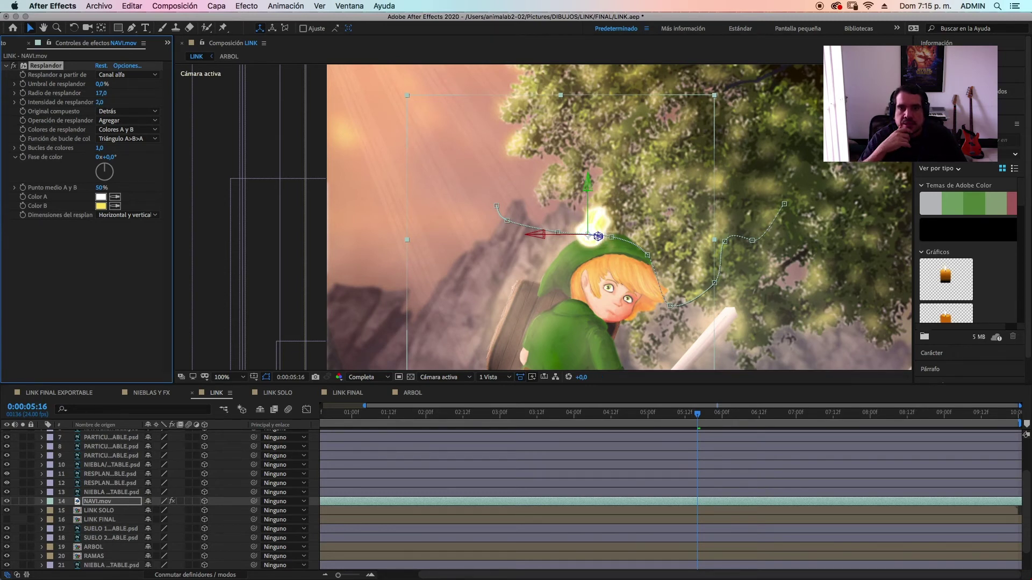
pyautogui.write('8')
pyautogui.press('Return')
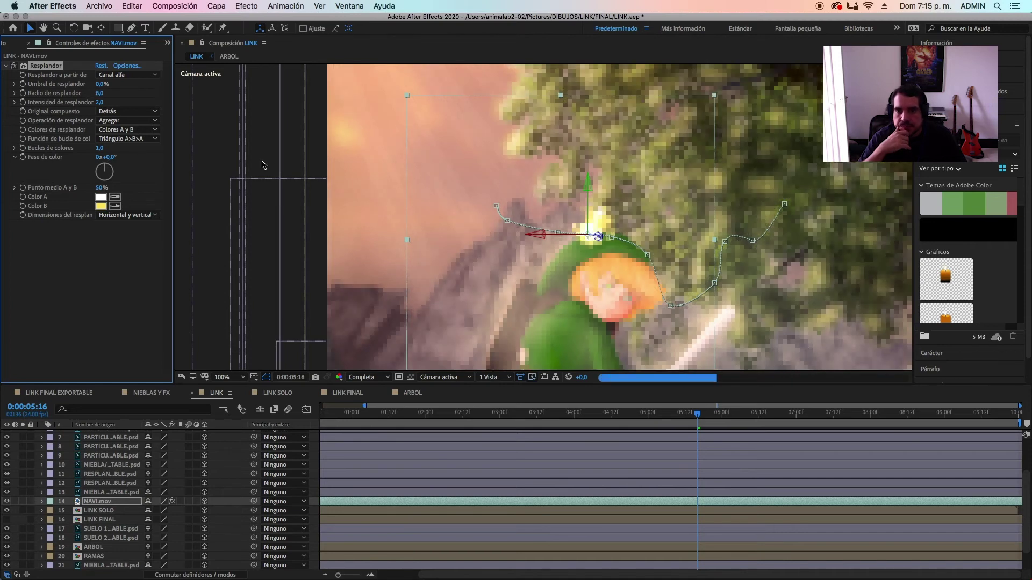
# - Reduce the fairy glow's radius to 3 and its intensity to 1
pyautogui.moveTo(103, 83); pyautogui.dragTo(3, 91)
pyautogui.click(100, 102)
pyautogui.write('1')
pyautogui.press('Return')
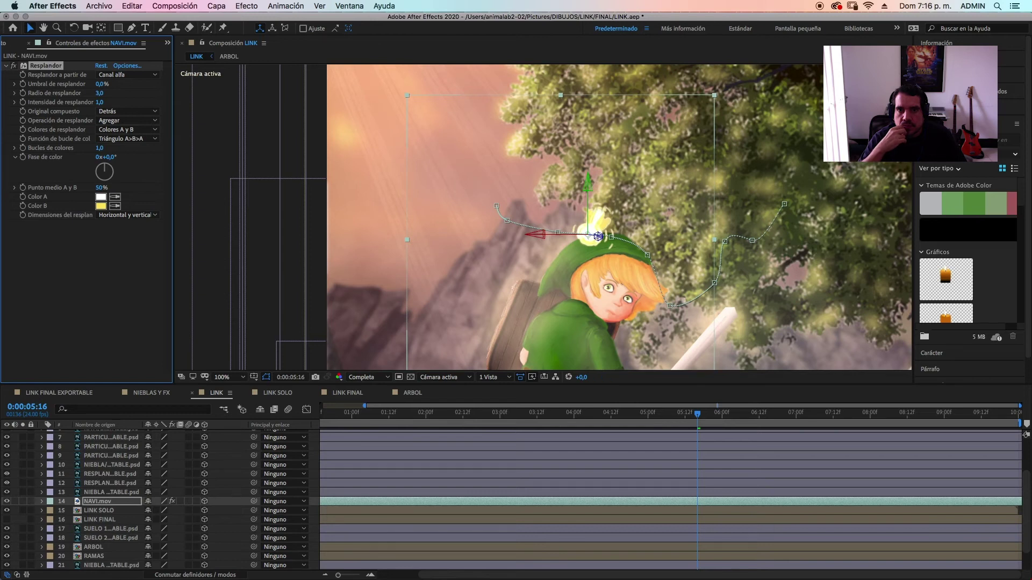
# - Base the fairy's glow on Canales de colores with a radius of 15, and check it along the flight
pyautogui.click(784, 413)
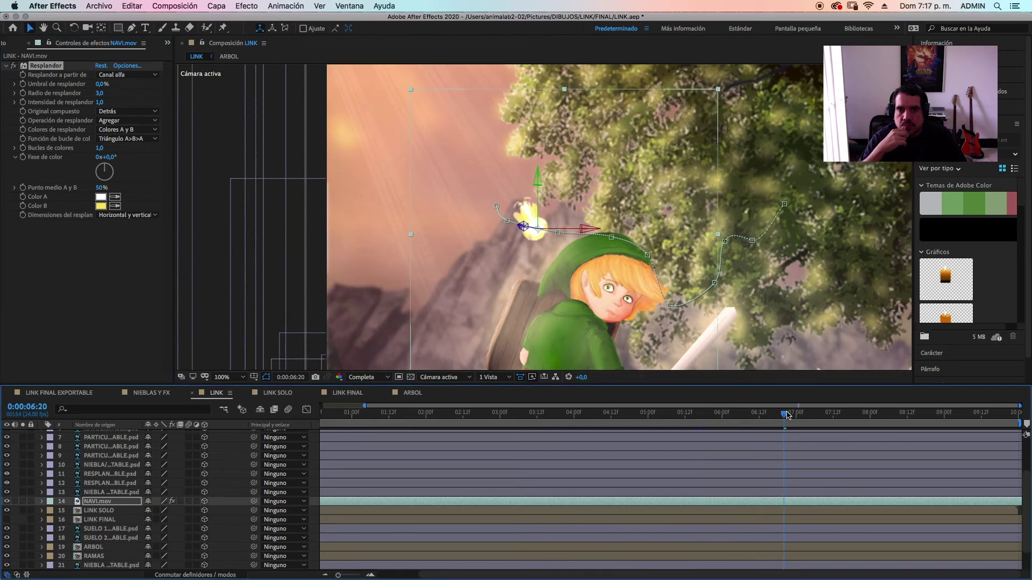
pyautogui.moveTo(98, 100); pyautogui.dragTo(97, 100)
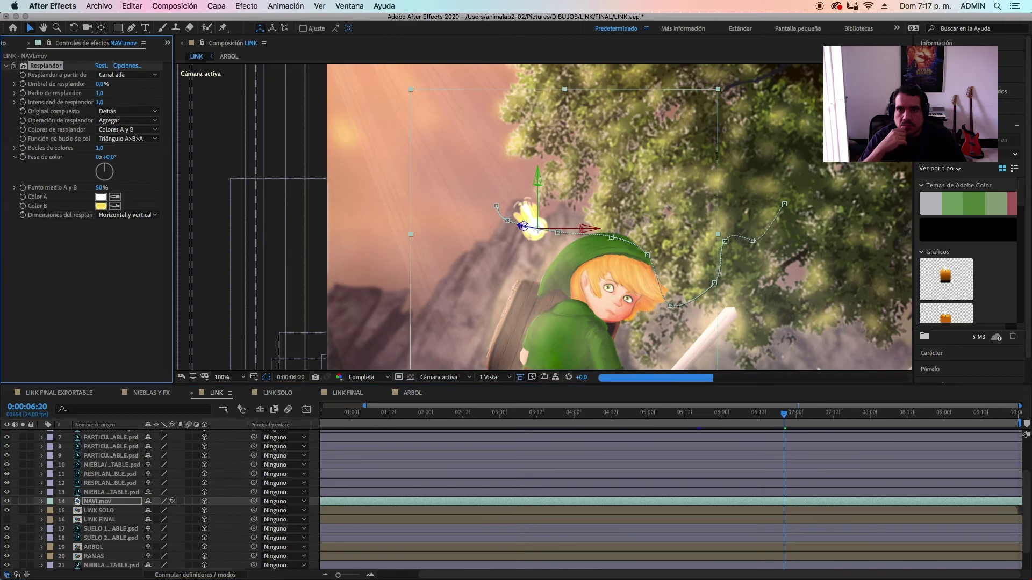
pyautogui.click(127, 74)
pyautogui.click(139, 84)
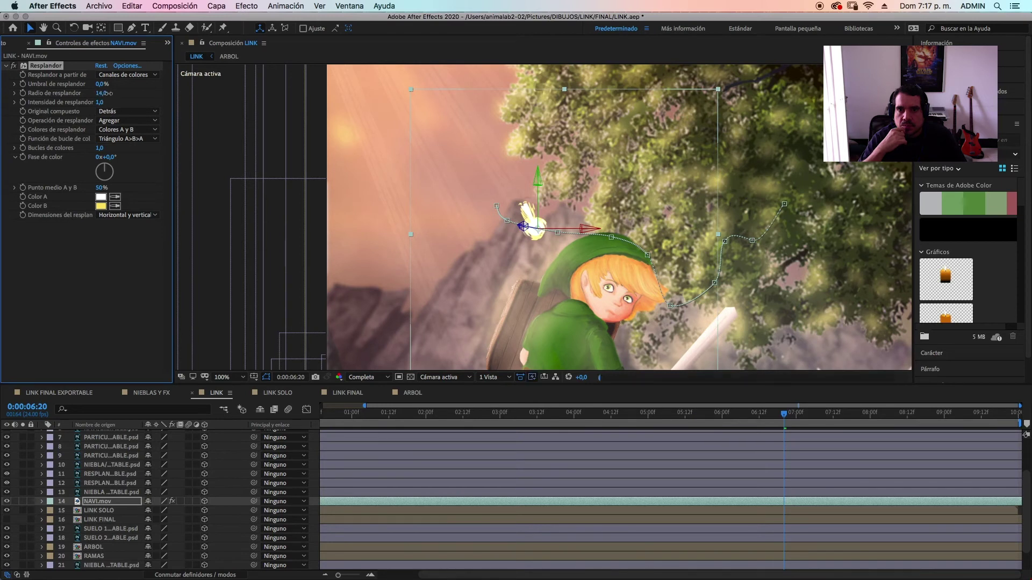
pyautogui.click(346, 413)
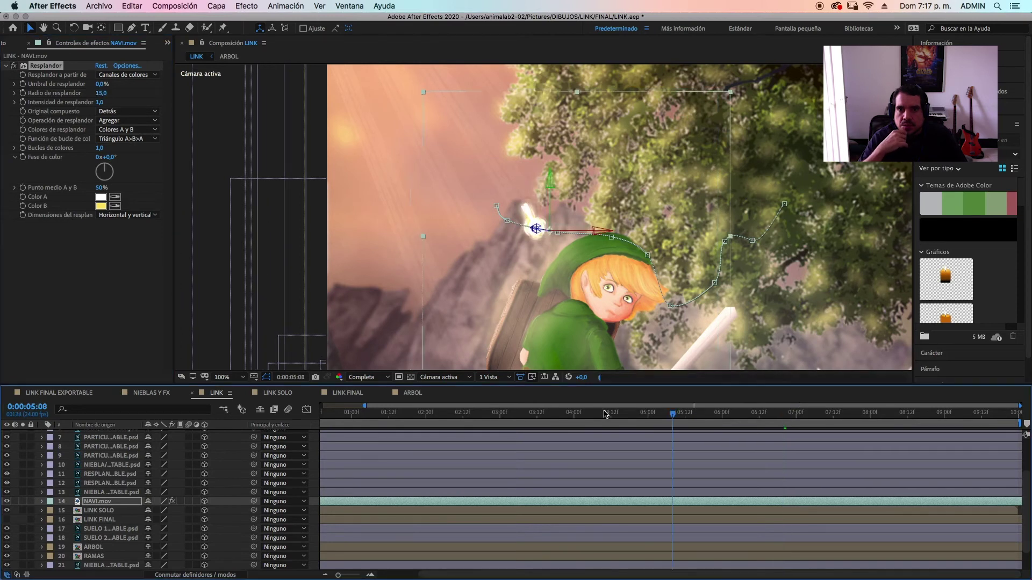
pyautogui.moveTo(332, 414); pyautogui.dragTo(309, 413)
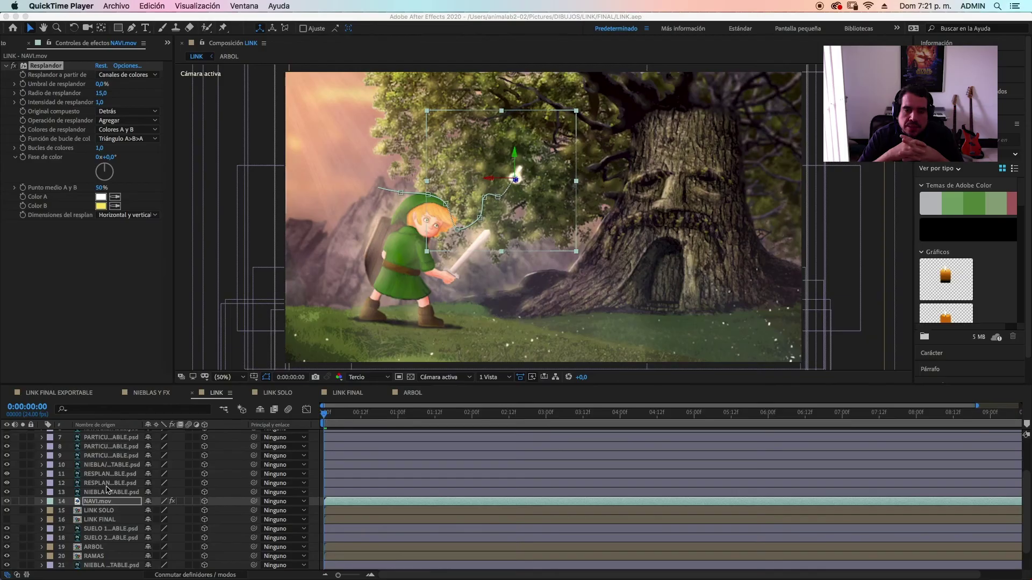
# - Select the Cámara 1 layer and set the composition view layout to 2 Vistas: Horizontal
pyautogui.scroll(1, 106, 488)
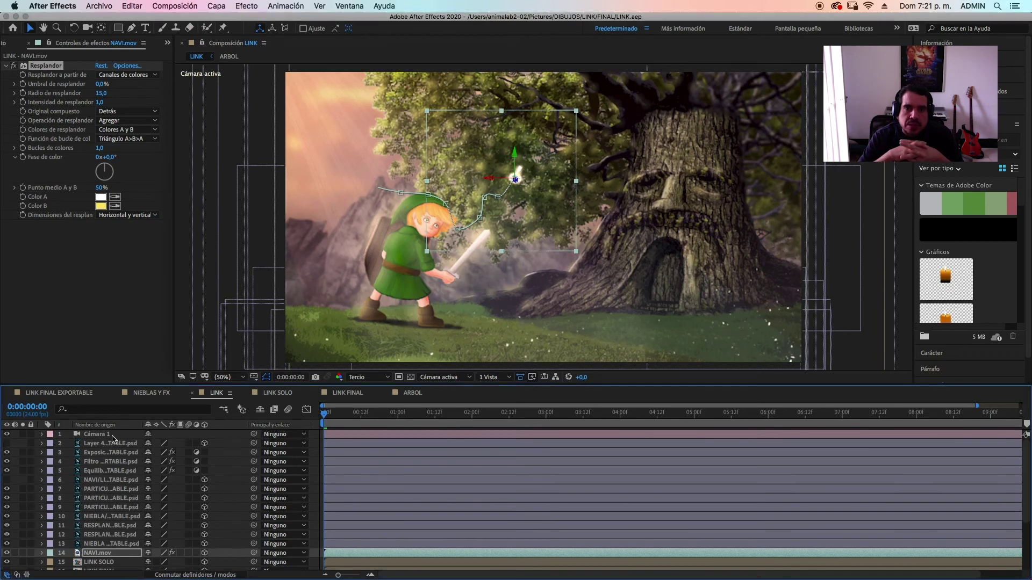
pyautogui.click(110, 435)
pyautogui.click(486, 379)
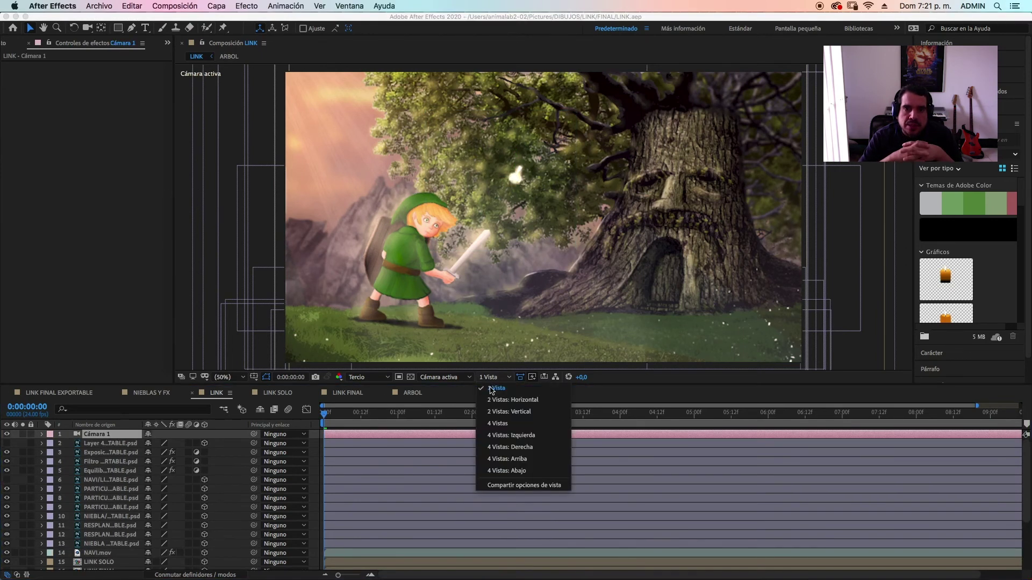
pyautogui.click(499, 400)
pyautogui.scroll(-3, 353, 270)
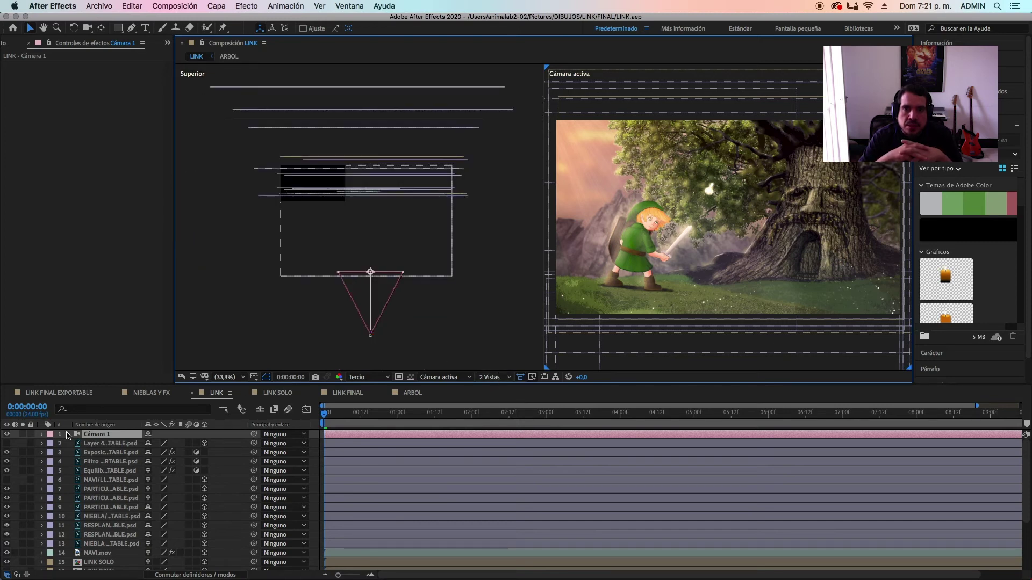
# - Start keyframing Cámara 1's Punto de interés and Posición at 0:00:00:00
pyautogui.click(43, 435)
pyautogui.click(61, 445)
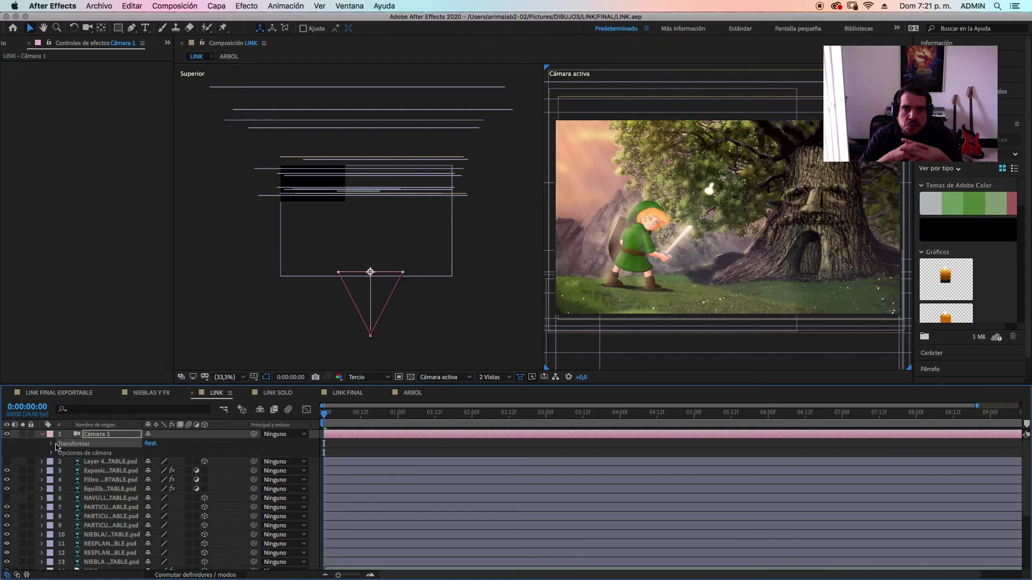
pyautogui.click(52, 444)
pyautogui.click(69, 453)
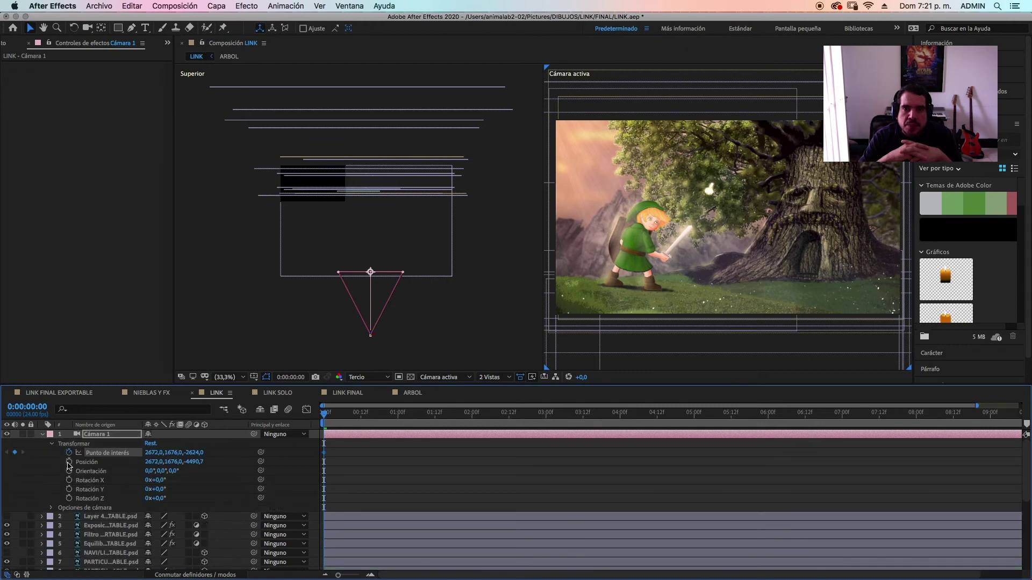
pyautogui.click(69, 462)
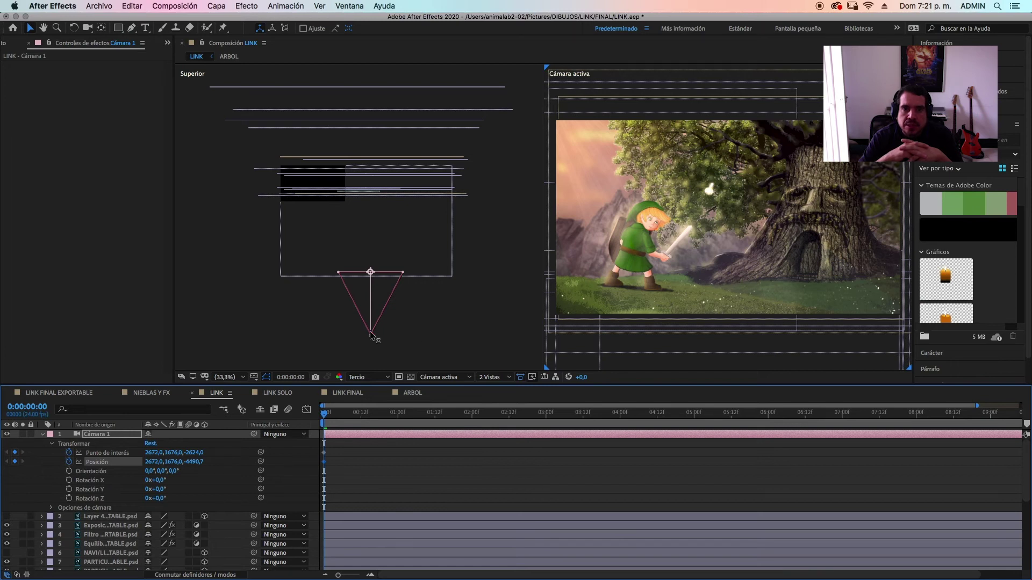
# - At 0:00:00:11, move the camera closer to Link, with Posición about 2208, 1932, -3034,7 and Punto de interés about 2208, 1932, -1168
pyautogui.moveTo(328, 418); pyautogui.dragTo(366, 416)
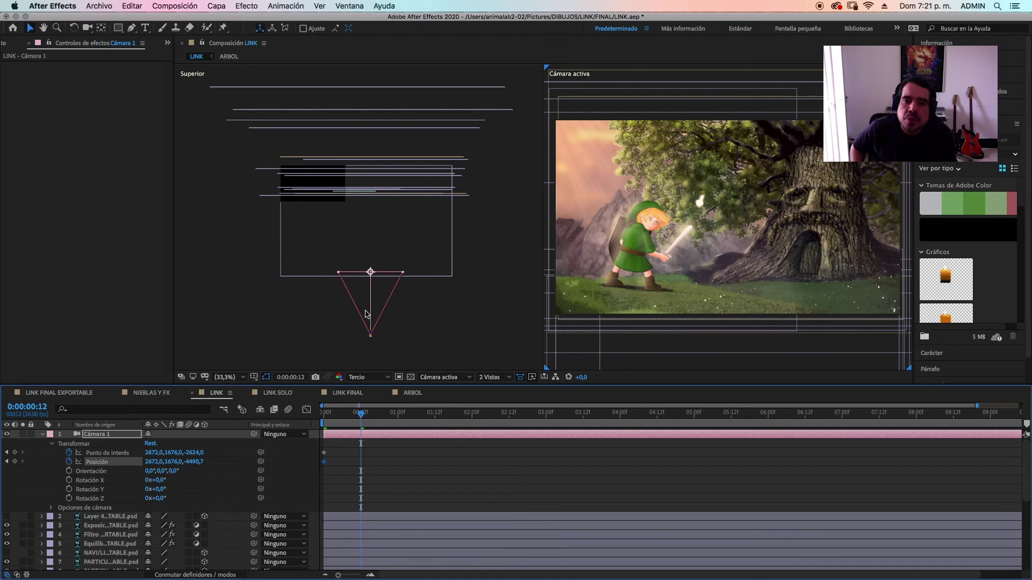
pyautogui.moveTo(334, 450)
pyautogui.mouseDown()
pyautogui.moveTo(319, 473)
pyautogui.moveTo(323, 466)
pyautogui.mouseUp()
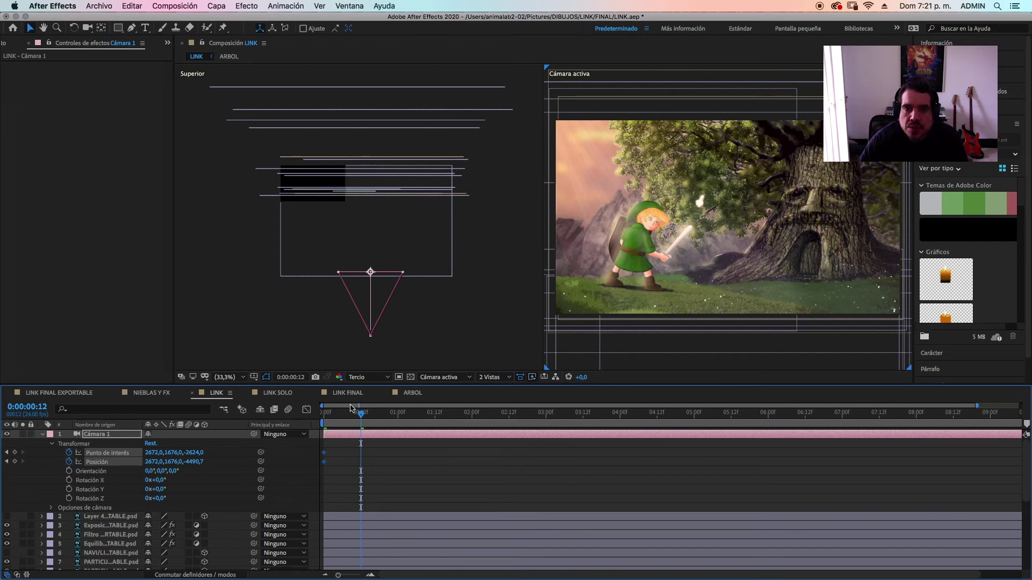
pyautogui.moveTo(359, 415); pyautogui.dragTo(358, 418)
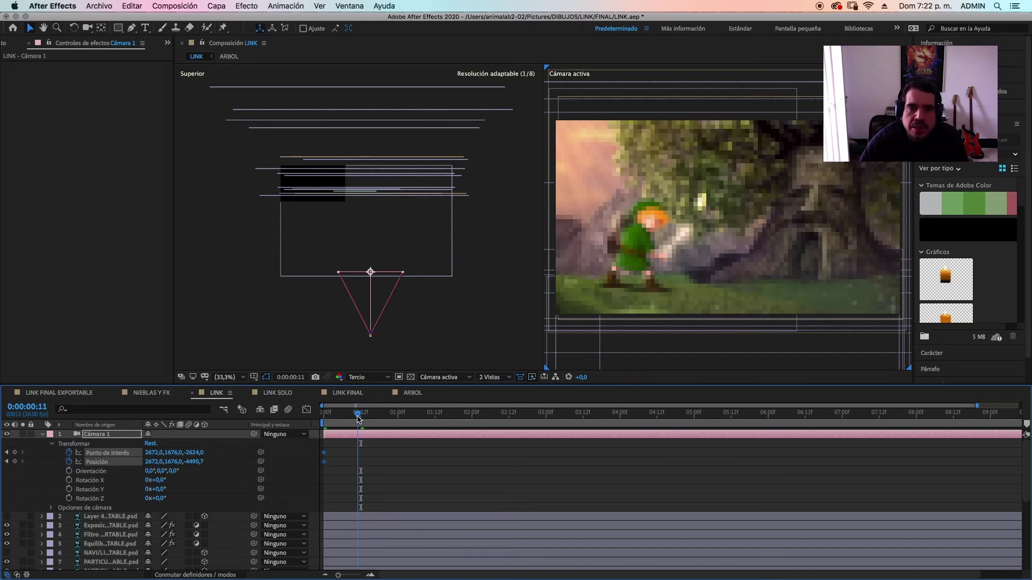
pyautogui.moveTo(370, 333); pyautogui.dragTo(357, 301)
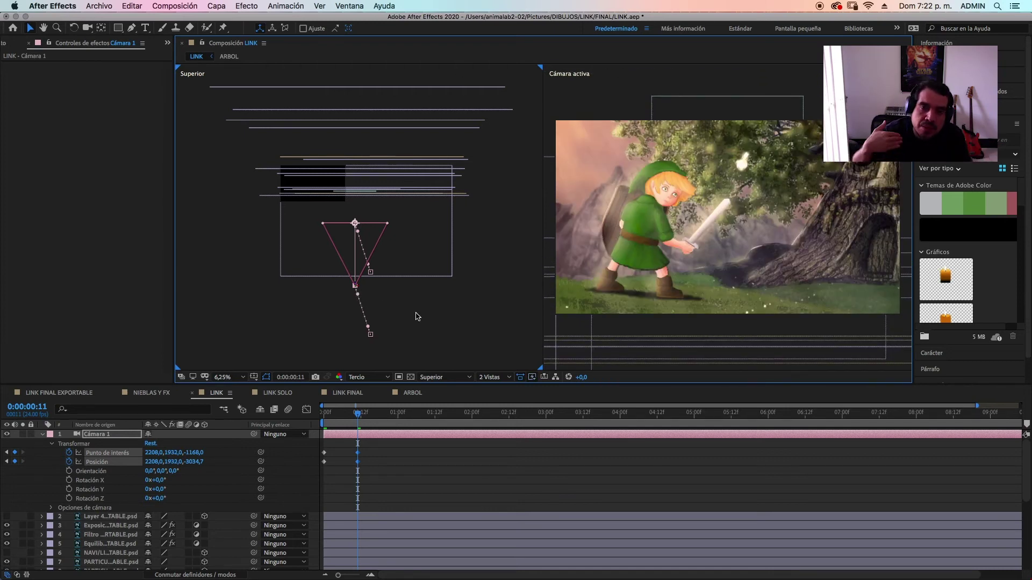
# - Shift the camera's second pair of keyframes to about 0:00:04:21 and preview the move from the beginning
pyautogui.moveTo(357, 412); pyautogui.dragTo(308, 418)
pyautogui.moveTo(371, 447); pyautogui.dragTo(353, 476)
pyautogui.moveTo(428, 460); pyautogui.dragTo(438, 458)
pyautogui.moveTo(329, 423); pyautogui.dragTo(686, 462)
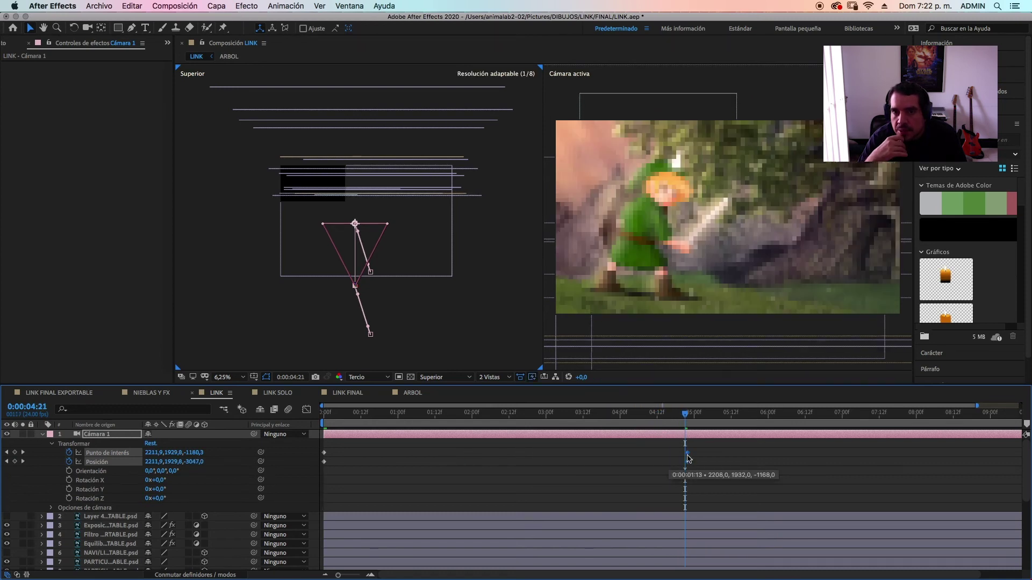
pyautogui.moveTo(685, 422); pyautogui.dragTo(313, 416)
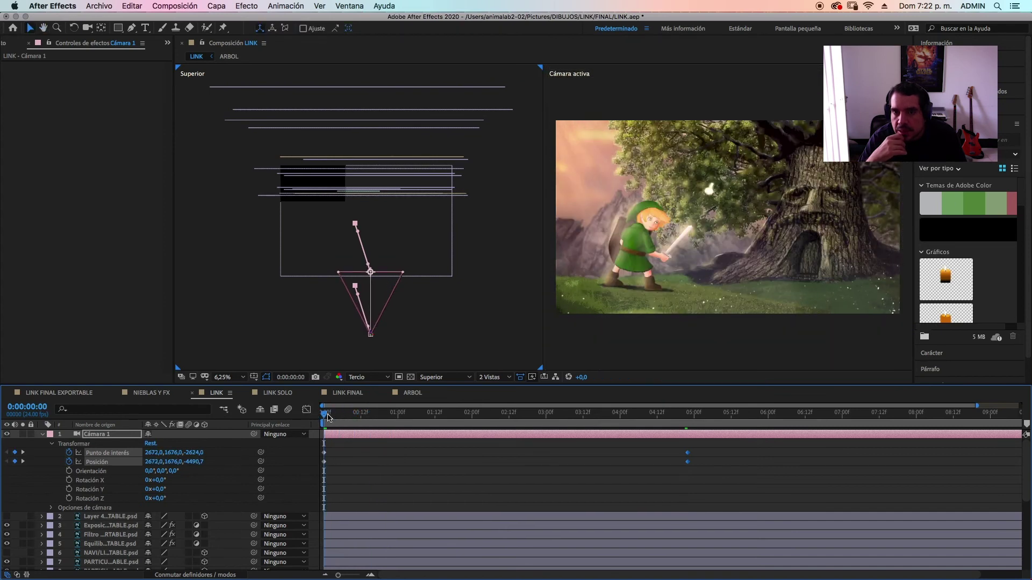
pyautogui.press('space')
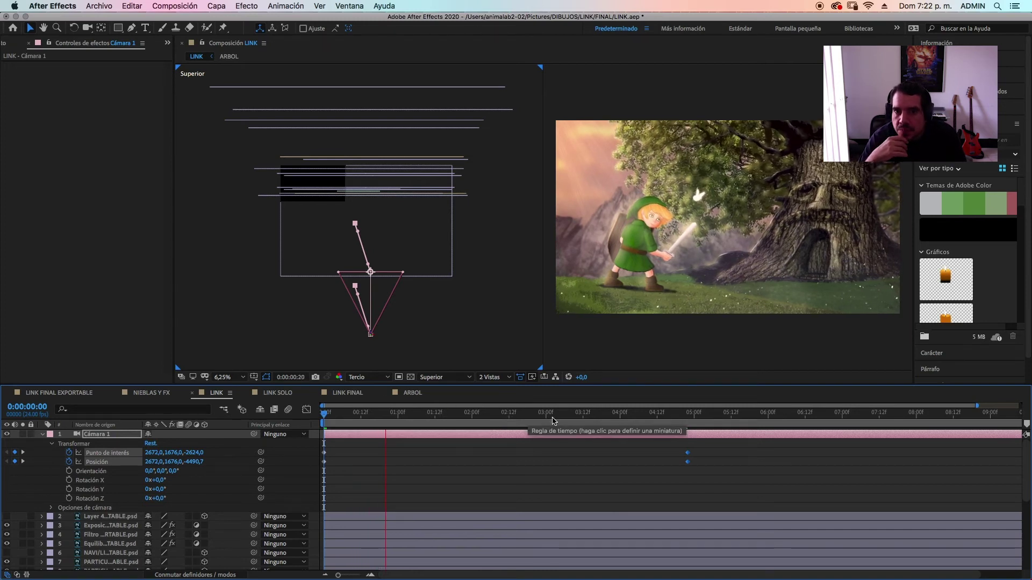
# - At 0:00:08:13, move the camera over to the tree, with Posición about 3392, 1932, -2714,7 and Punto de interés about 3392, 1932, -848
pyautogui.moveTo(554, 421); pyautogui.dragTo(910, 415)
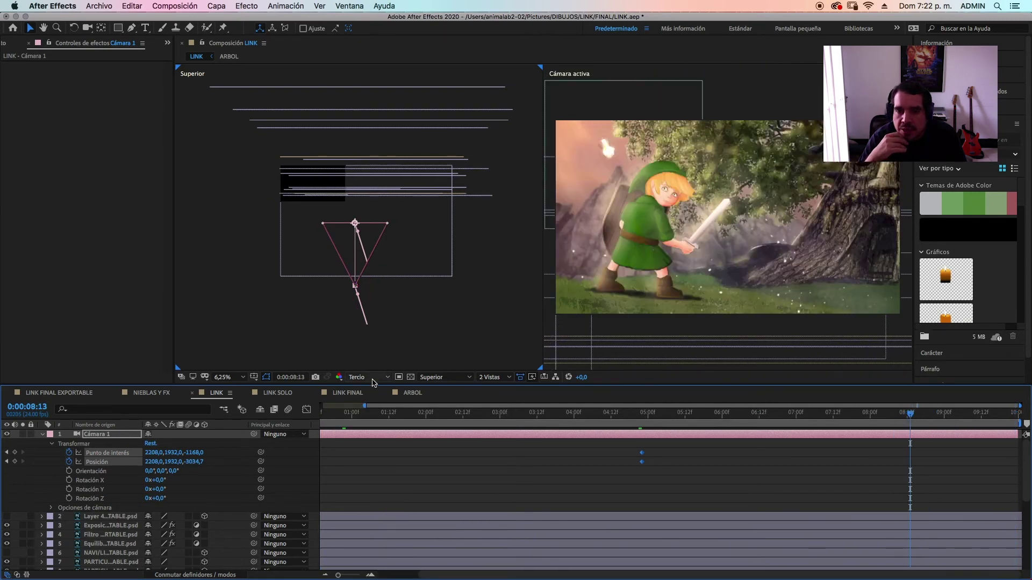
pyautogui.moveTo(358, 290); pyautogui.dragTo(371, 271)
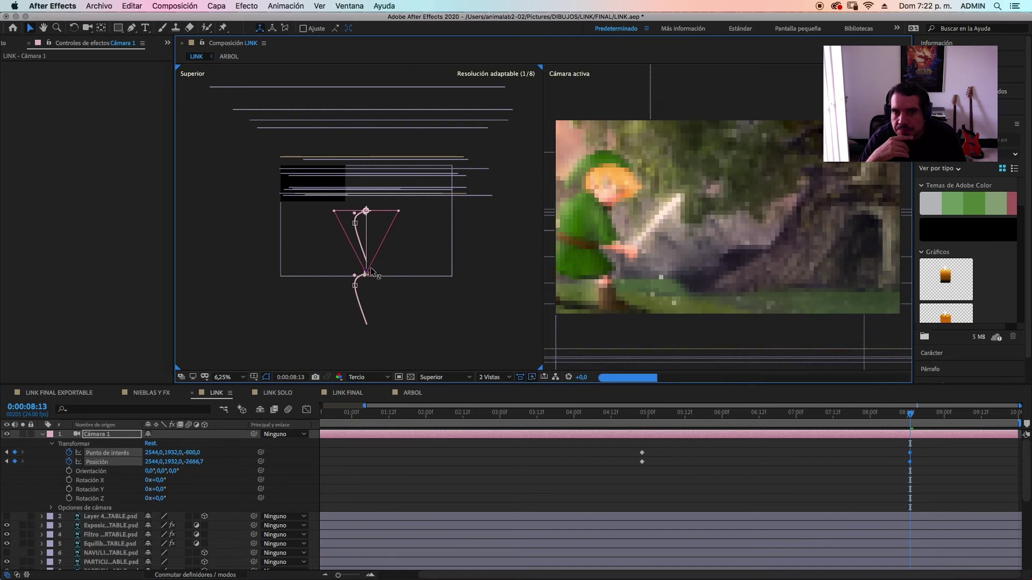
pyautogui.moveTo(371, 271); pyautogui.dragTo(375, 262)
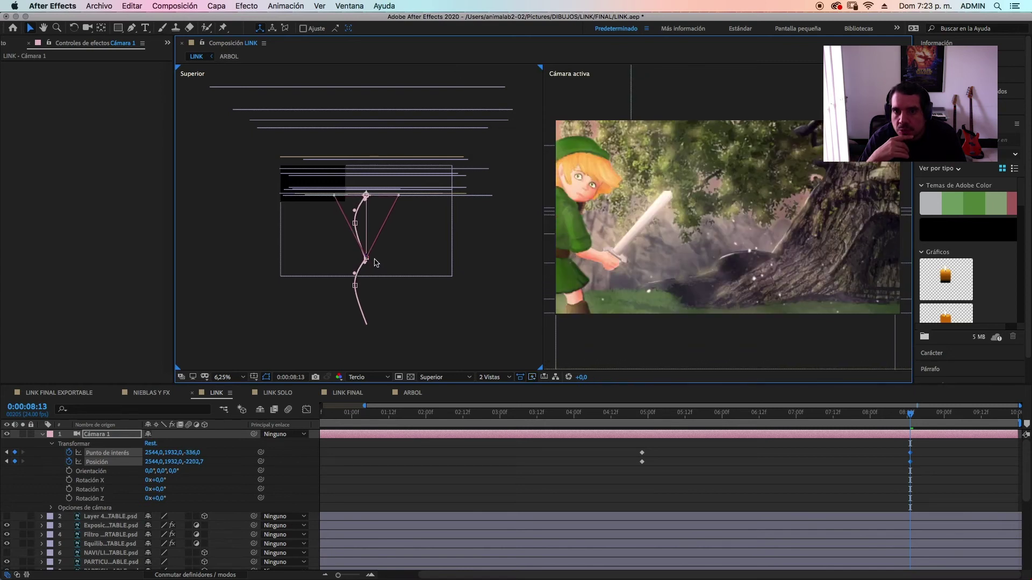
pyautogui.moveTo(375, 263); pyautogui.dragTo(398, 258)
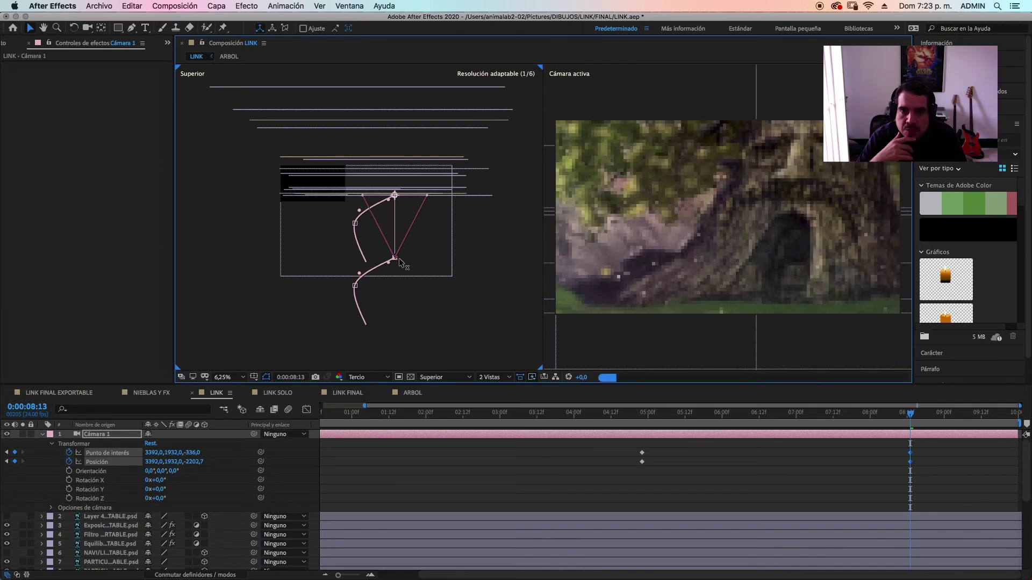
pyautogui.moveTo(394, 257); pyautogui.dragTo(394, 273)
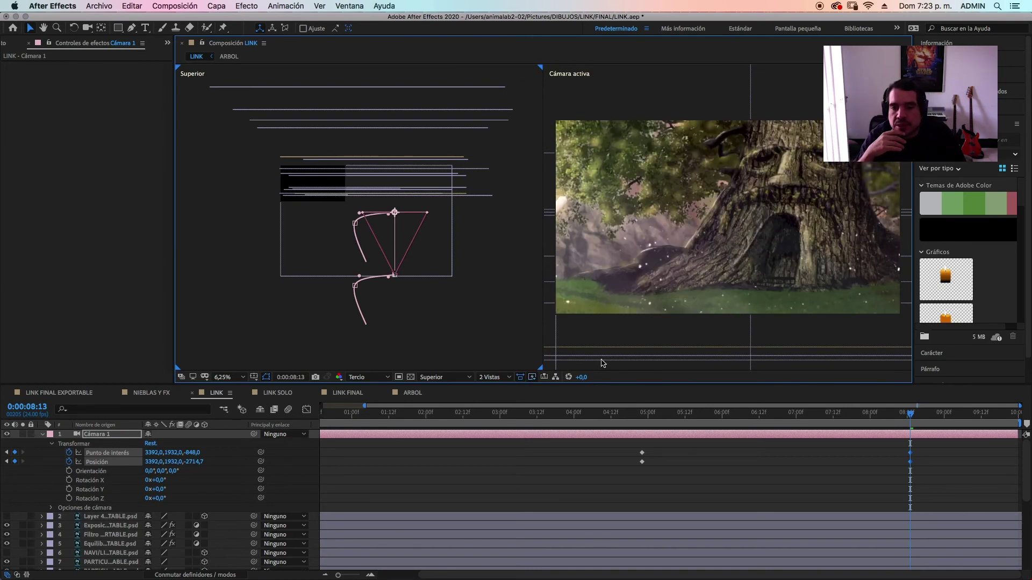
# - Shift the camera's middle pair of keyframes to about 0:00:07:03 and reselect the final pair at 0:00:08:13
pyautogui.moveTo(630, 457); pyautogui.dragTo(645, 448)
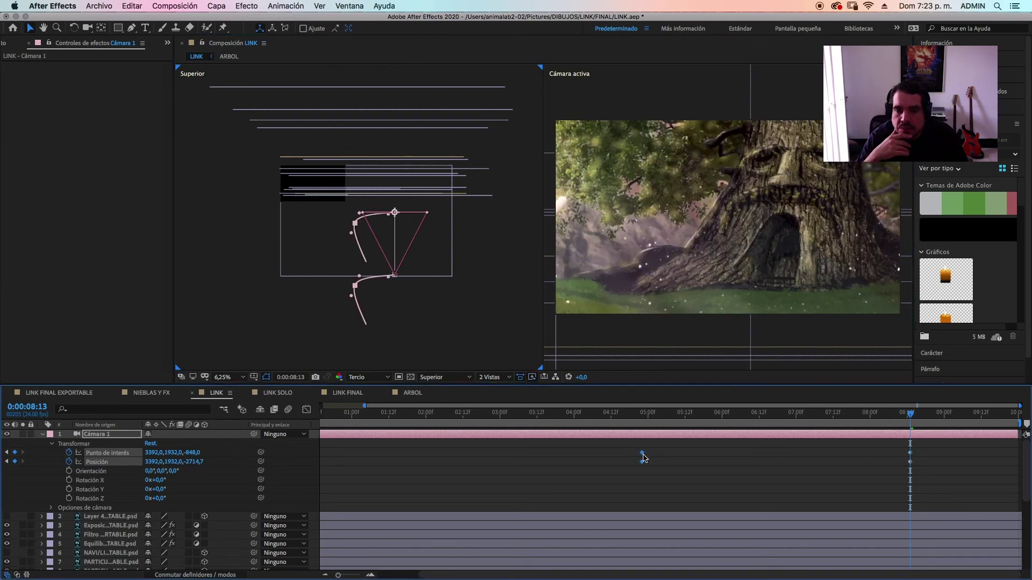
pyautogui.moveTo(803, 465); pyautogui.dragTo(807, 465)
pyautogui.moveTo(805, 416); pyautogui.dragTo(913, 466)
pyautogui.click(931, 452)
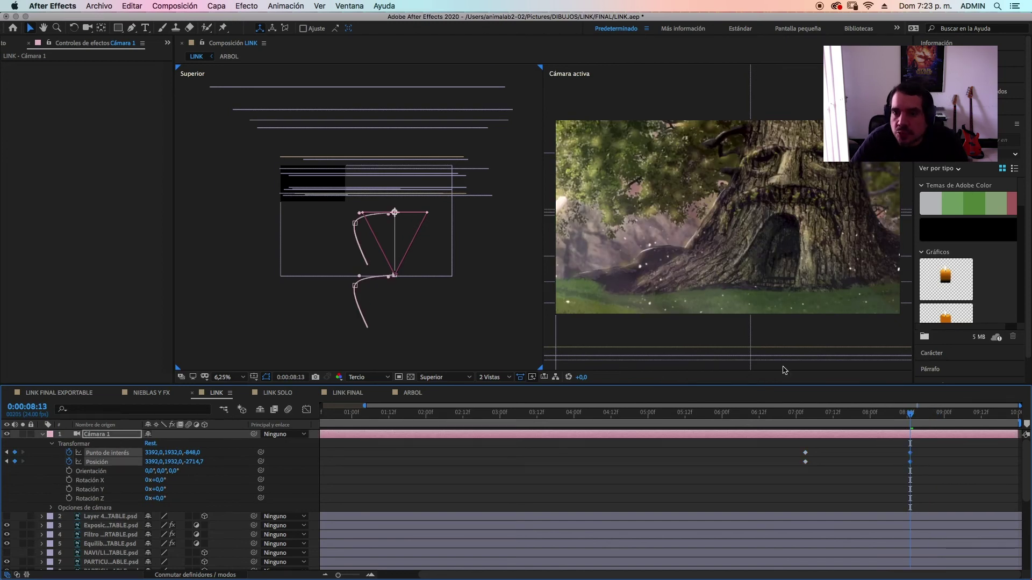
# - Refine the camera's final Posición to about 3520, 2012, -2394,7 and preview the whole move from the start
pyautogui.moveTo(395, 274); pyautogui.dragTo(395, 264)
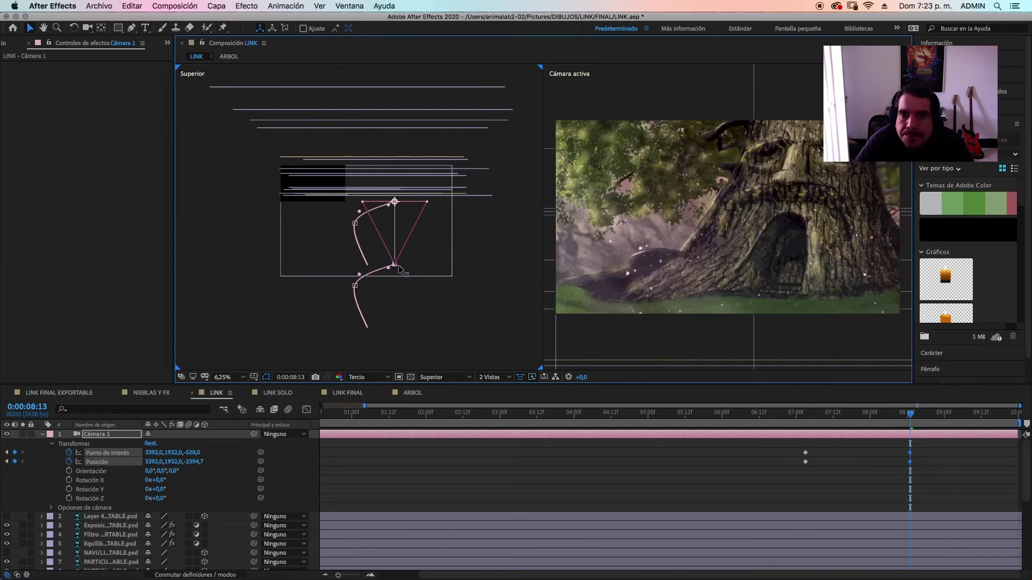
pyautogui.moveTo(400, 269); pyautogui.dragTo(400, 271)
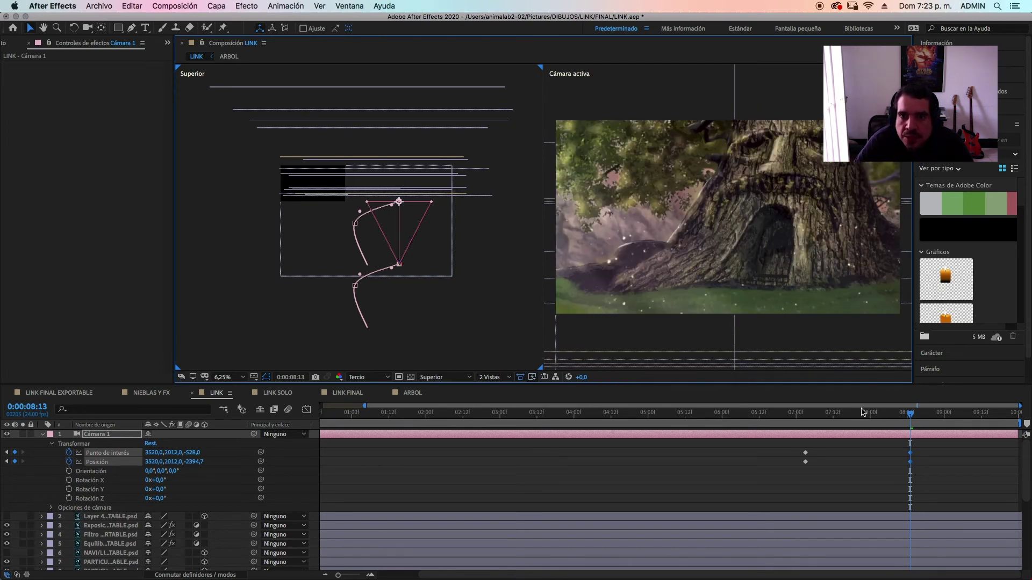
pyautogui.moveTo(892, 414); pyautogui.dragTo(311, 430)
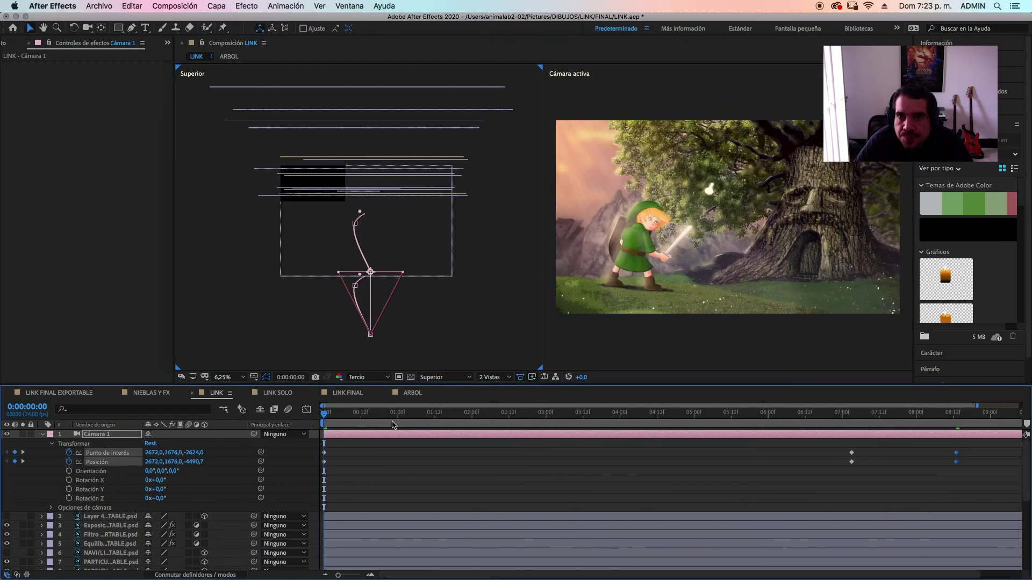
pyautogui.press('space')
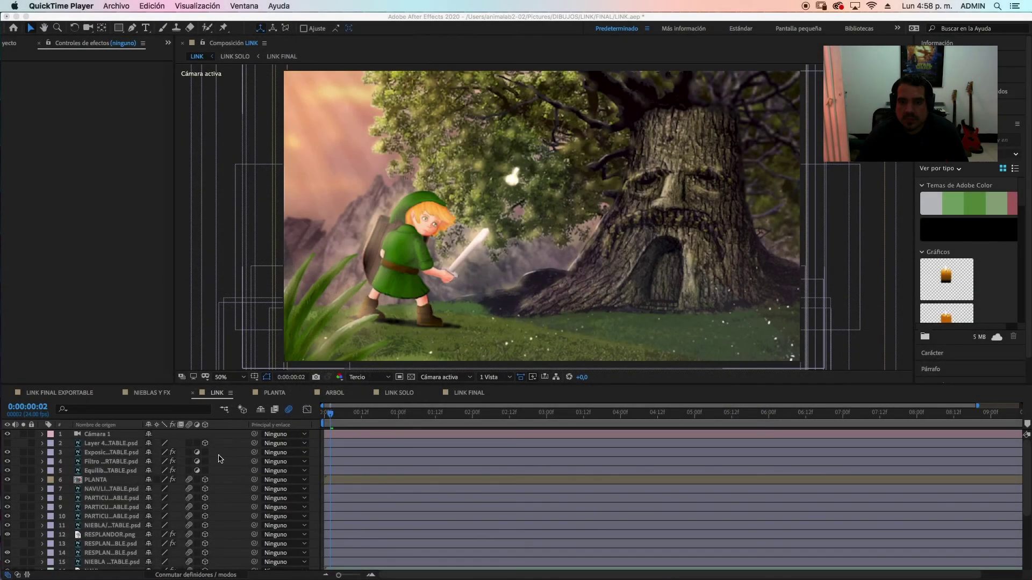
# - Add a new adjustment layer above Cámara 1 in the LINK composition and select it
pyautogui.rightClick(219, 457)
pyautogui.moveTo(369, 461)
pyautogui.click(403, 536)
pyautogui.click(124, 436)
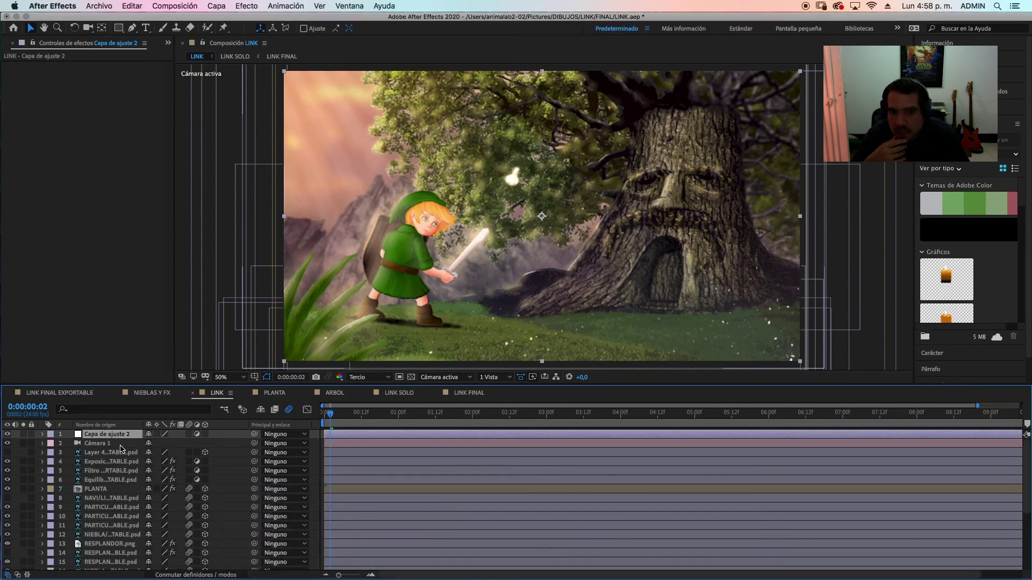
# - Move the new adjustment layer below Cámara 1 and apply the Destello de lente effect to it
pyautogui.moveTo(124, 436)
pyautogui.mouseDown()
pyautogui.moveTo(122, 455)
pyautogui.moveTo(121, 444)
pyautogui.mouseUp()
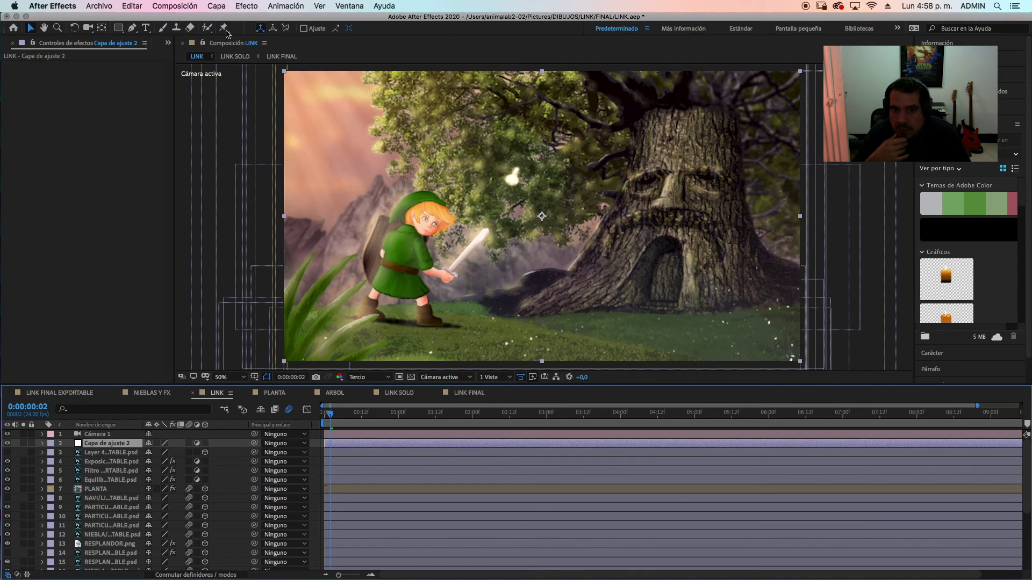
pyautogui.click(245, 7)
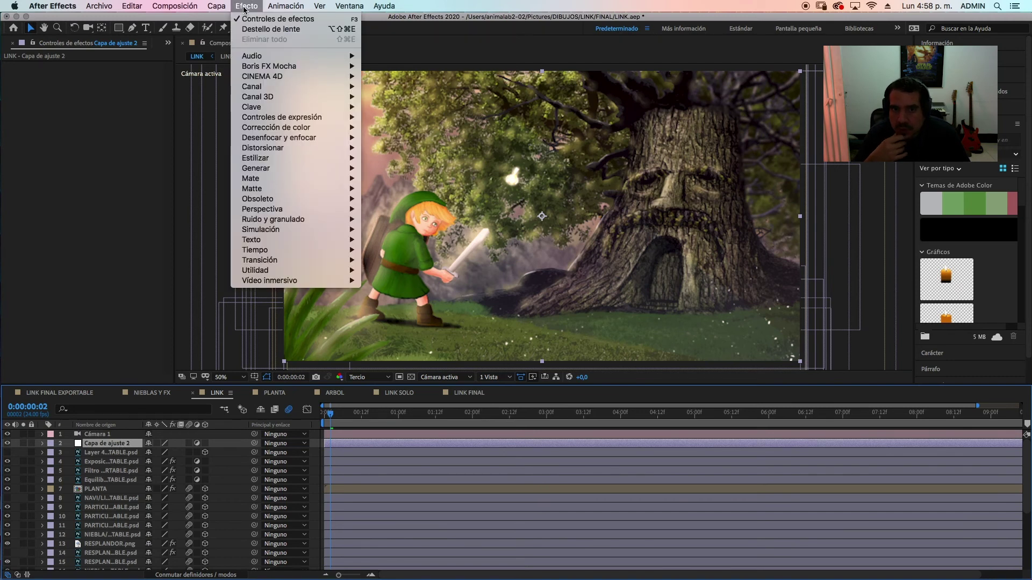
pyautogui.click(271, 29)
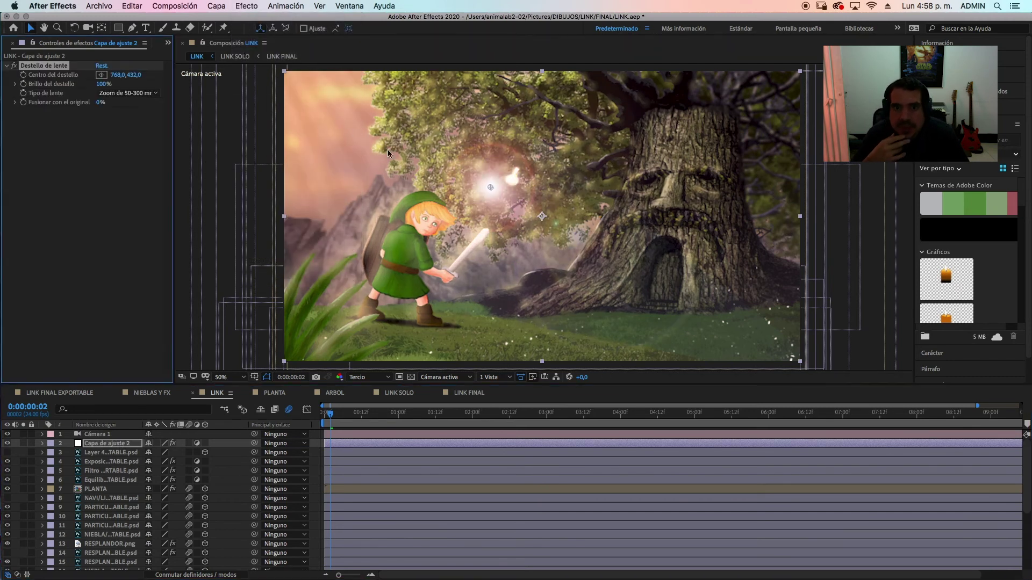
# - Place the lens flare's centre just outside the frame's upper-left corner, at about -64, 4, and lower Brillo del destello to 72%
pyautogui.moveTo(490, 187); pyautogui.dragTo(269, 74)
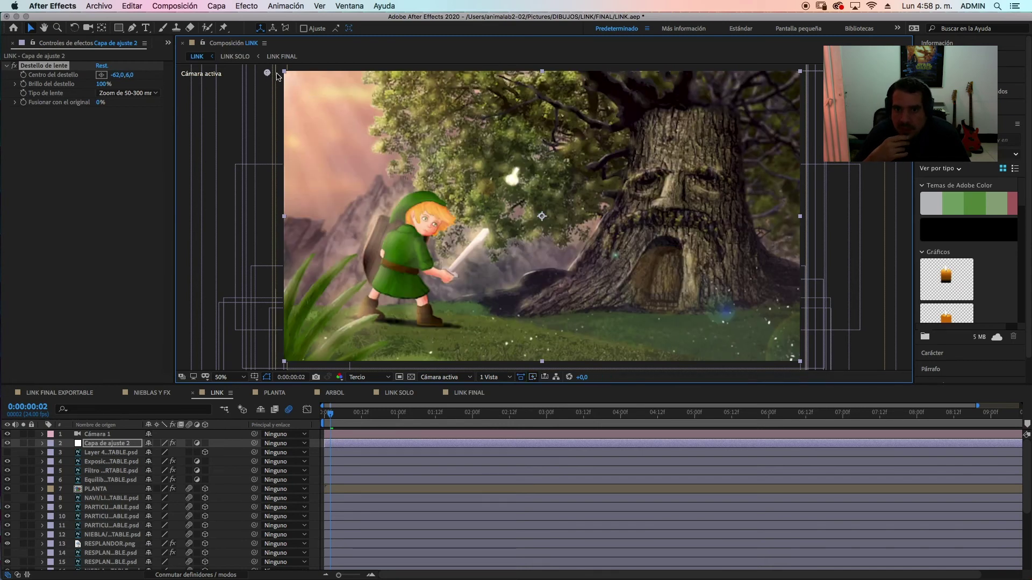
pyautogui.moveTo(267, 74)
pyautogui.mouseDown()
pyautogui.moveTo(260, 112)
pyautogui.moveTo(267, 72)
pyautogui.mouseUp()
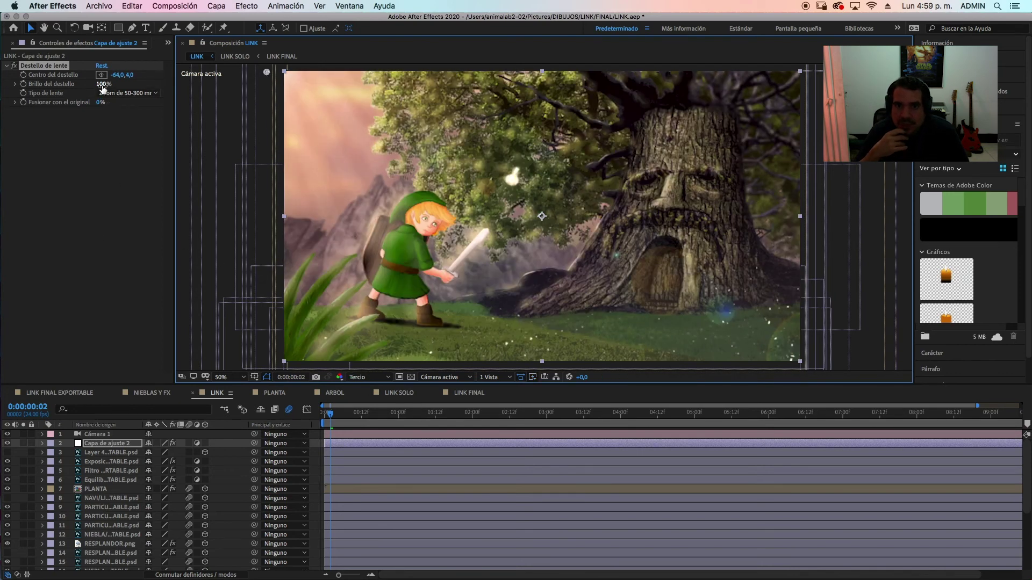
pyautogui.moveTo(103, 87); pyautogui.dragTo(91, 92)
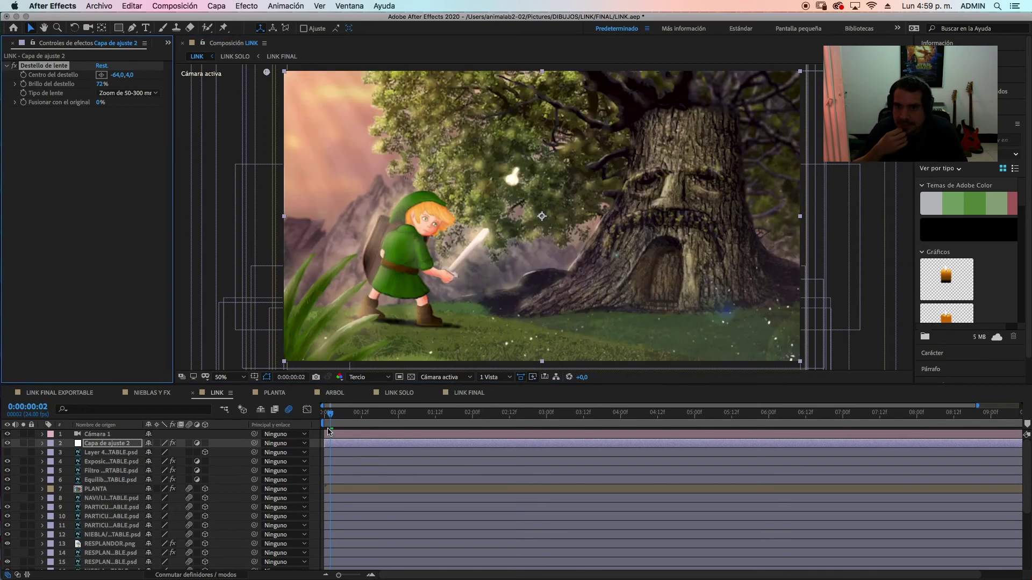
# - Compare the flare's lens types at the first frame and set Tipo de lente to Objetivo fijo de 35 mm
pyautogui.moveTo(329, 415); pyautogui.dragTo(317, 418)
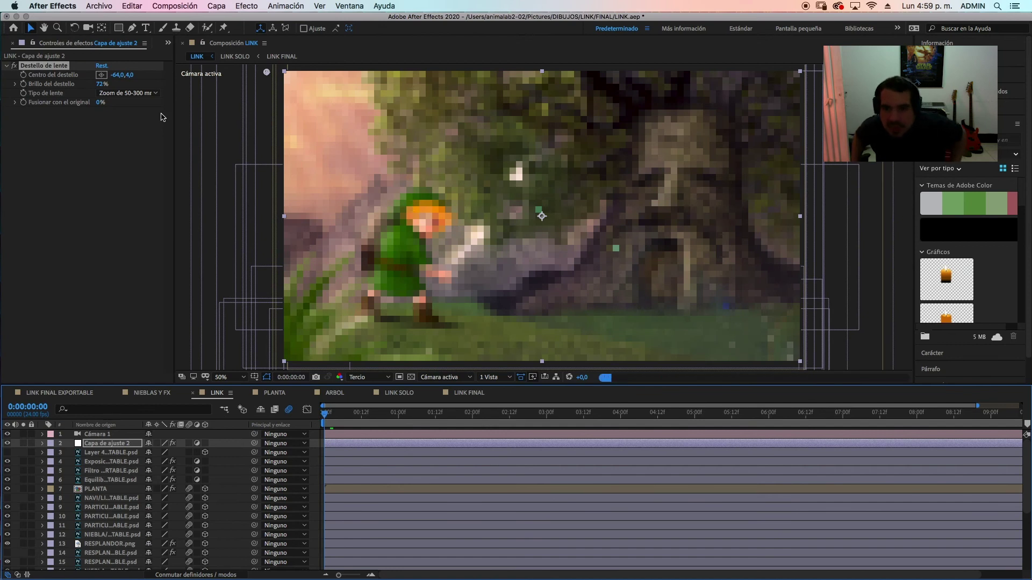
pyautogui.click(139, 93)
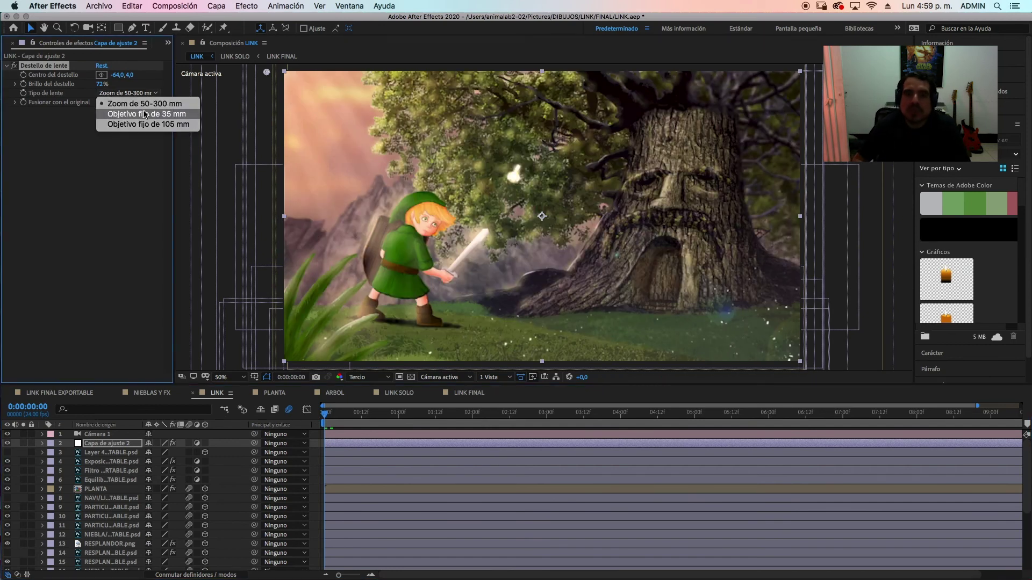
pyautogui.click(145, 114)
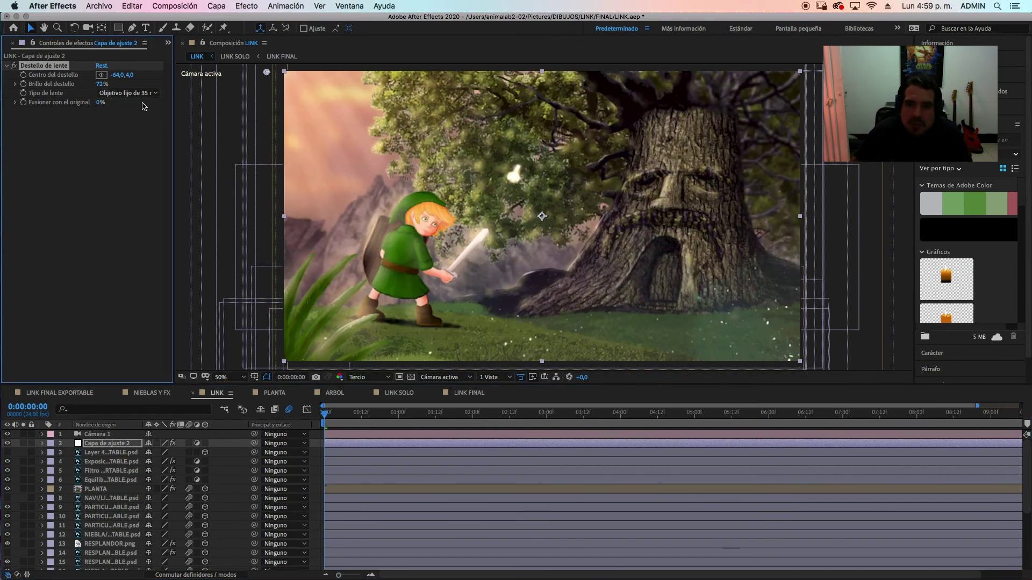
pyautogui.click(141, 94)
pyautogui.click(139, 125)
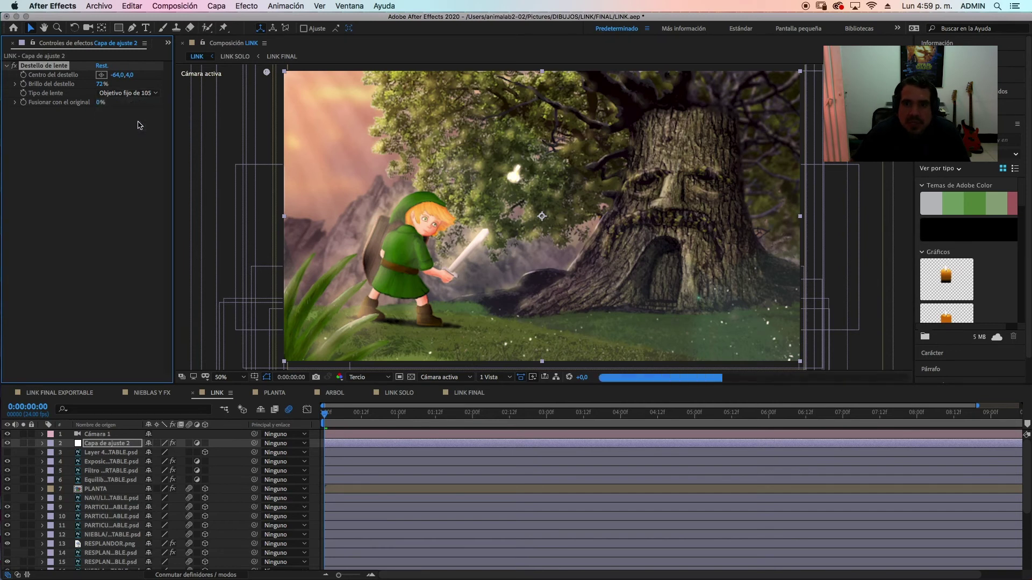
pyautogui.click(139, 93)
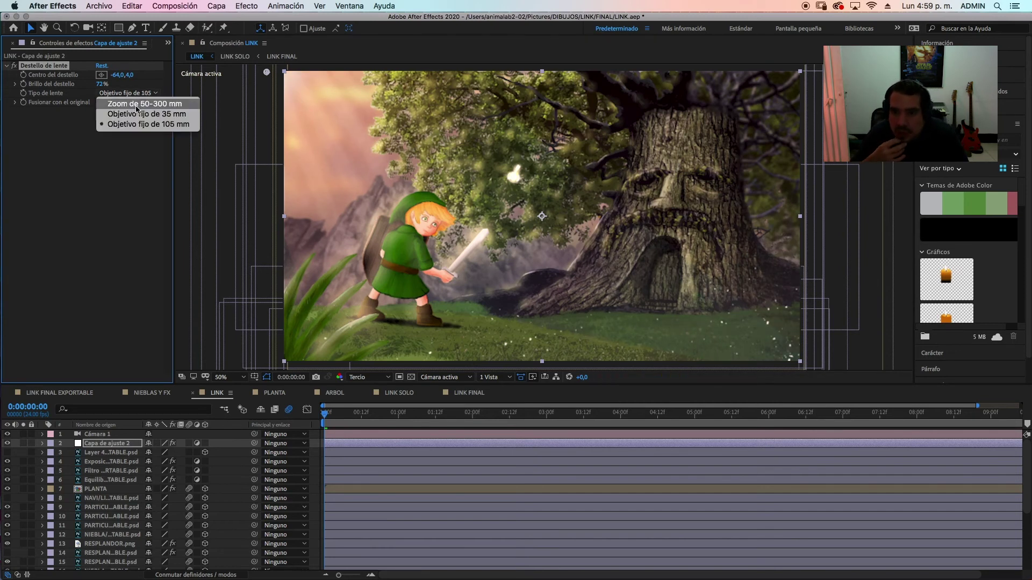
pyautogui.click(138, 114)
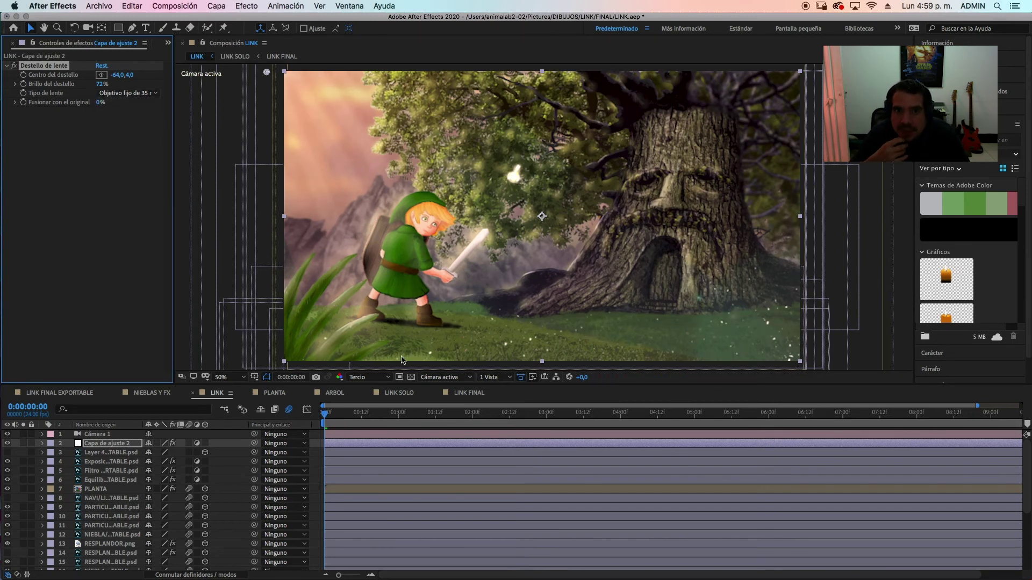
# - Keyframe the flare's Centro del destello at 0:00:00:00 and shift the centre horizontally at 0:00:04:01
pyautogui.click(43, 444)
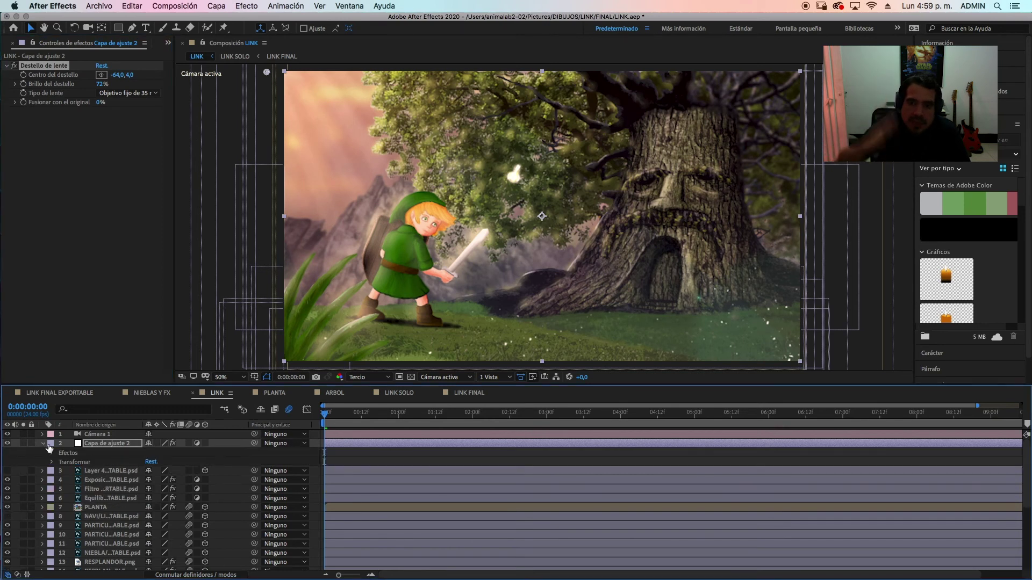
pyautogui.click(52, 454)
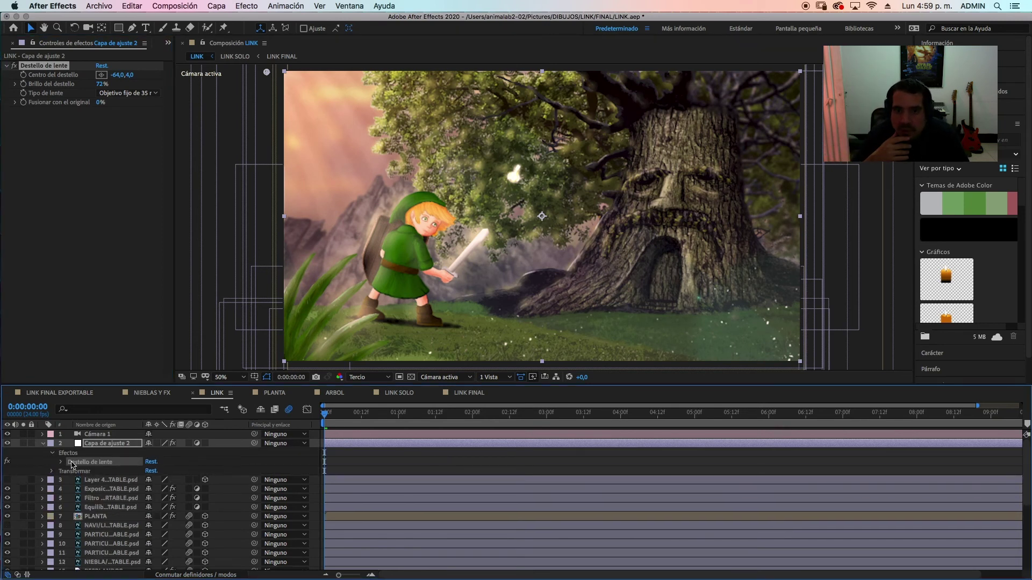
pyautogui.click(62, 463)
pyautogui.click(79, 471)
pyautogui.moveTo(334, 417); pyautogui.dragTo(623, 418)
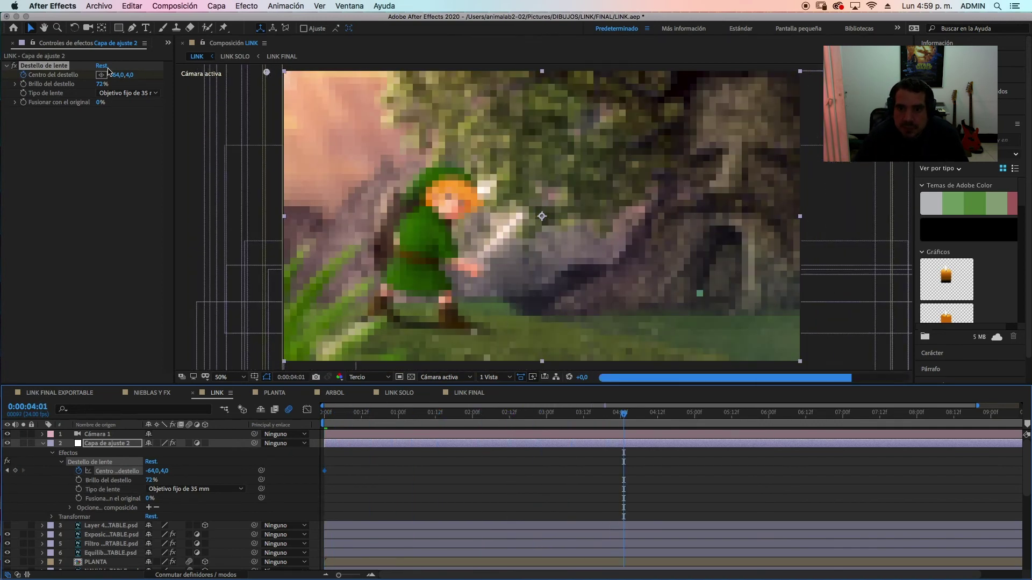
pyautogui.moveTo(115, 74); pyautogui.dragTo(11, 93)
pyautogui.moveTo(133, 76); pyautogui.dragTo(116, 83)
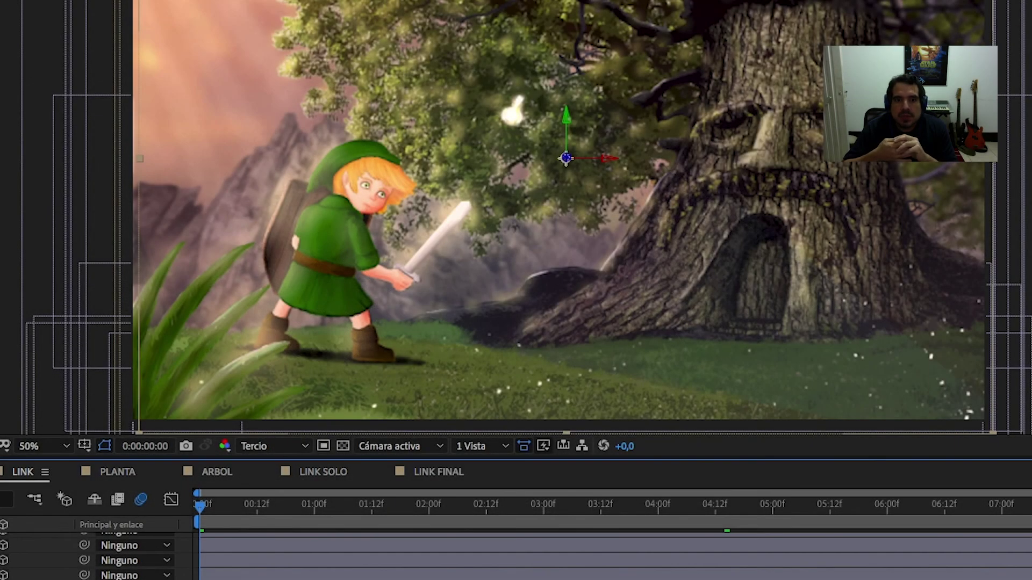
# - Add the LINK composition to the render queue and accept Óptima quality, Completa resolution and the composition's 24 fps frame rate
pyautogui.click(0, 0)
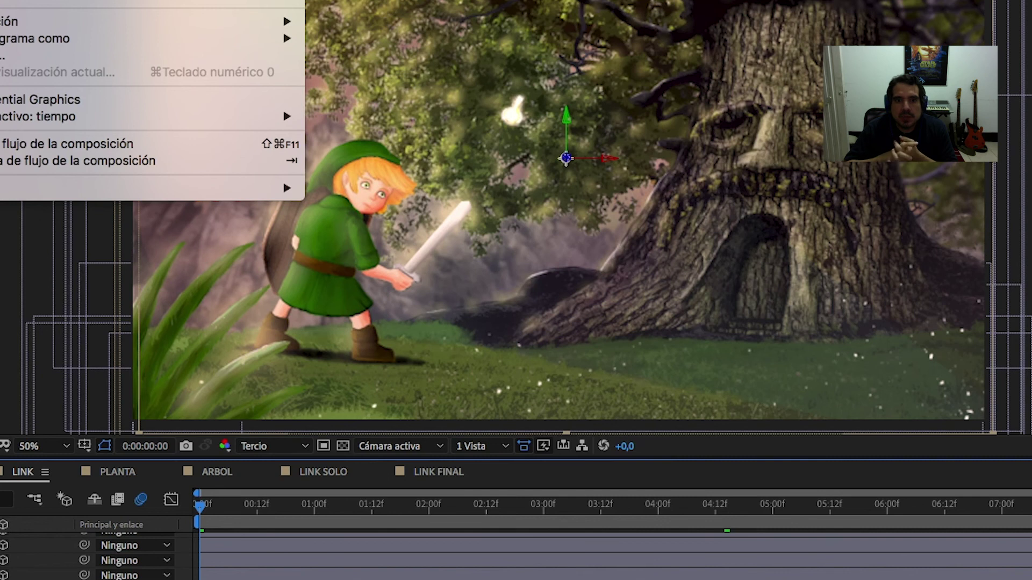
pyautogui.click(0, 0)
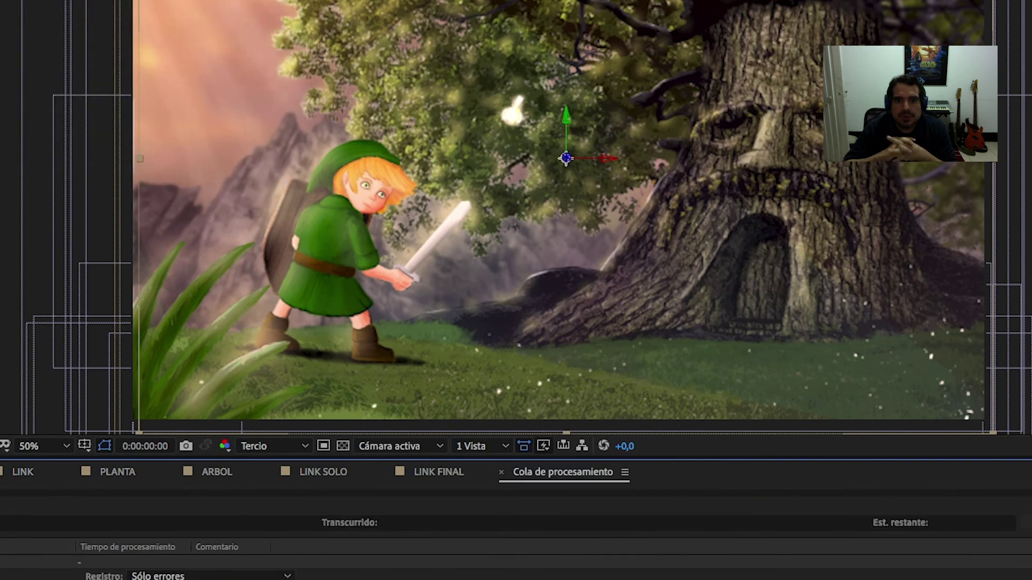
pyautogui.click(0, 576)
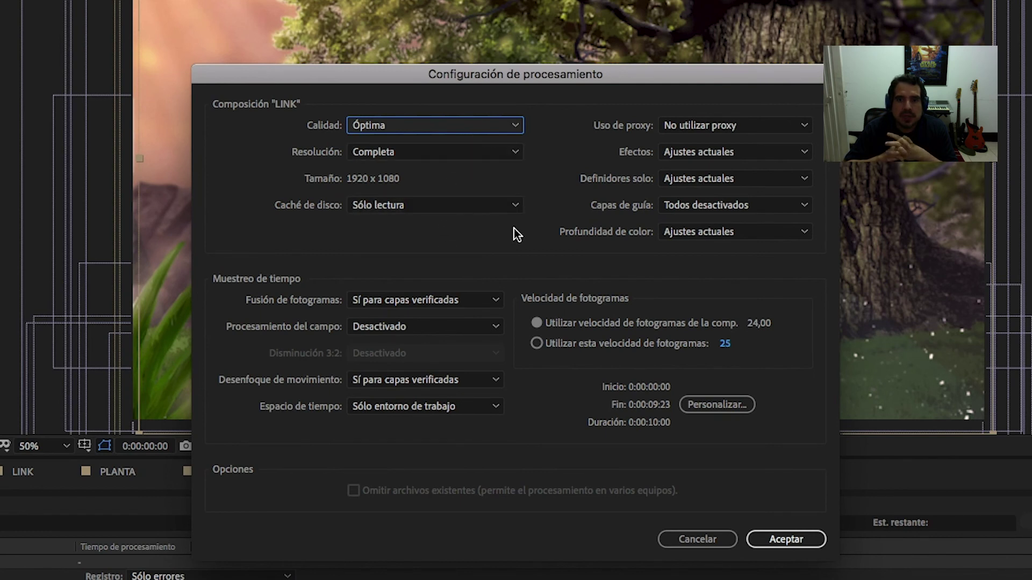
pyautogui.click(537, 323)
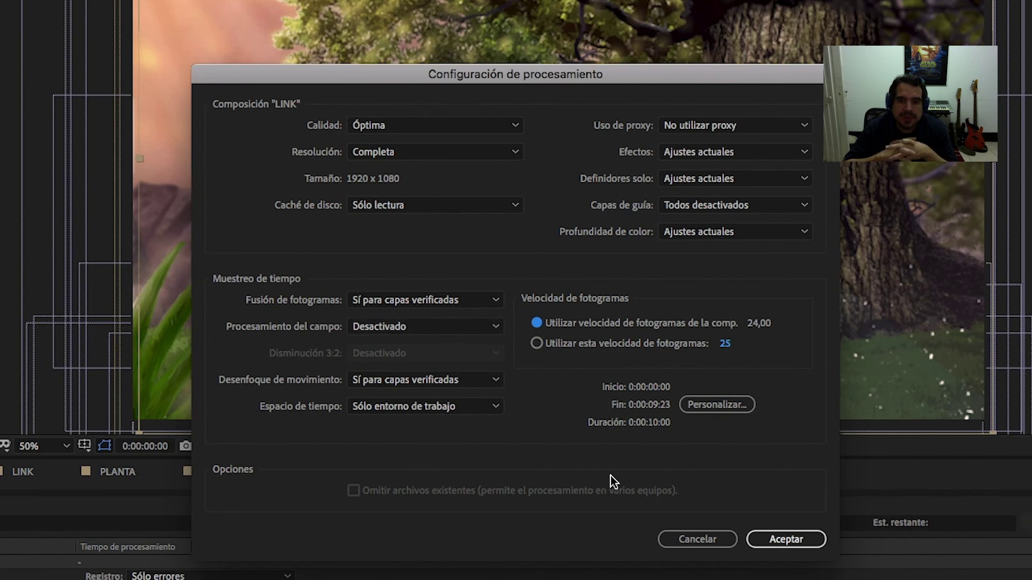
pyautogui.click(775, 544)
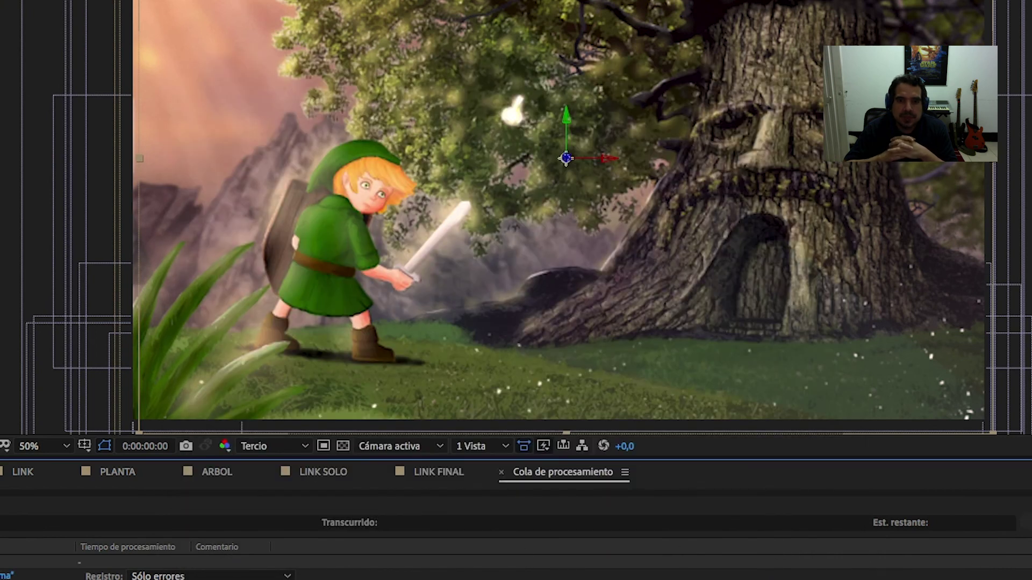
# - Open the LINK render's output module settings, review the available formats and set Formato to Secuencia PNG
pyautogui.click(482, 568)
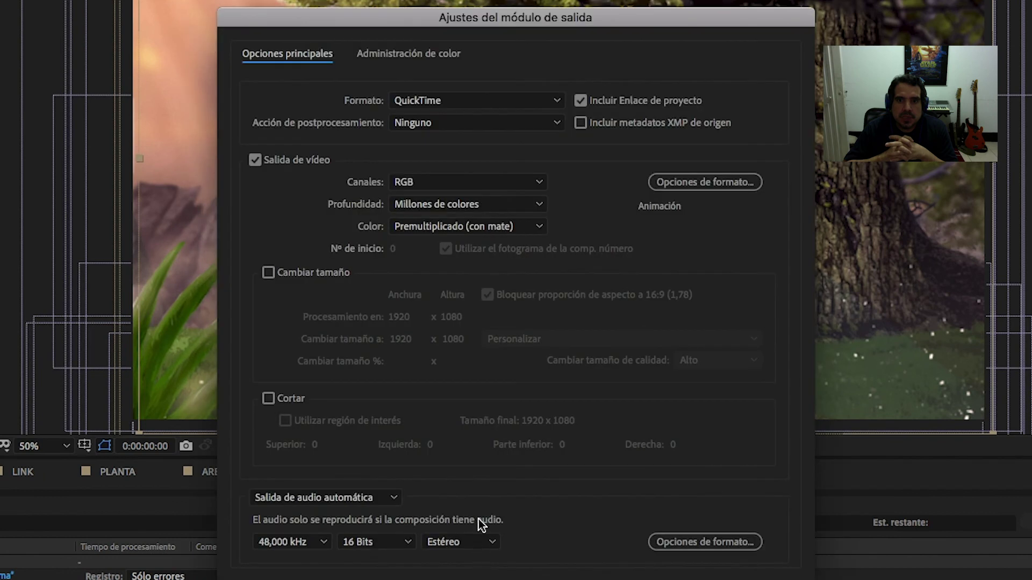
pyautogui.click(537, 104)
pyautogui.click(537, 104)
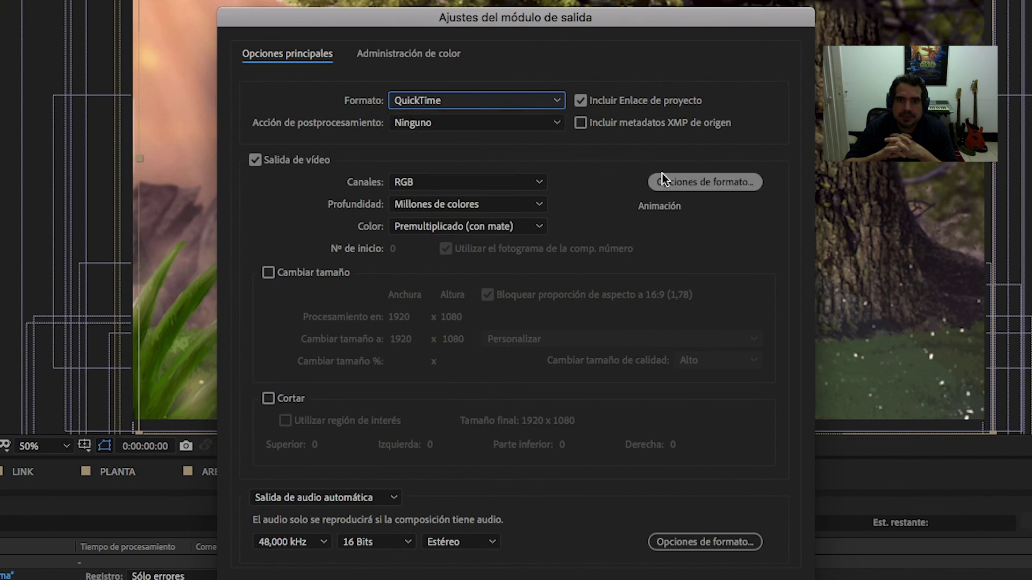
pyautogui.click(531, 99)
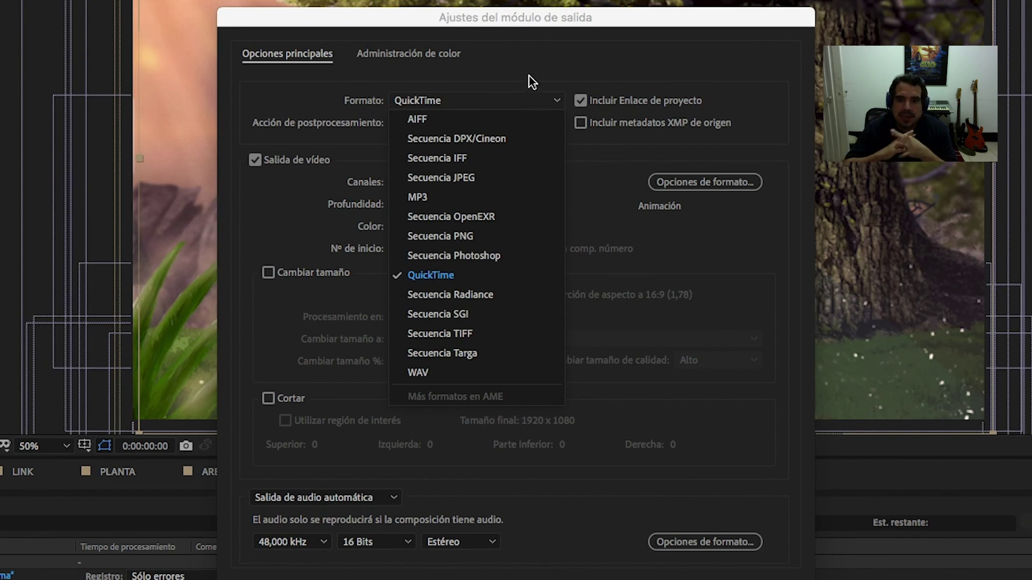
pyautogui.click(479, 178)
pyautogui.moveTo(524, 272); pyautogui.dragTo(677, 283)
pyautogui.click(557, 443)
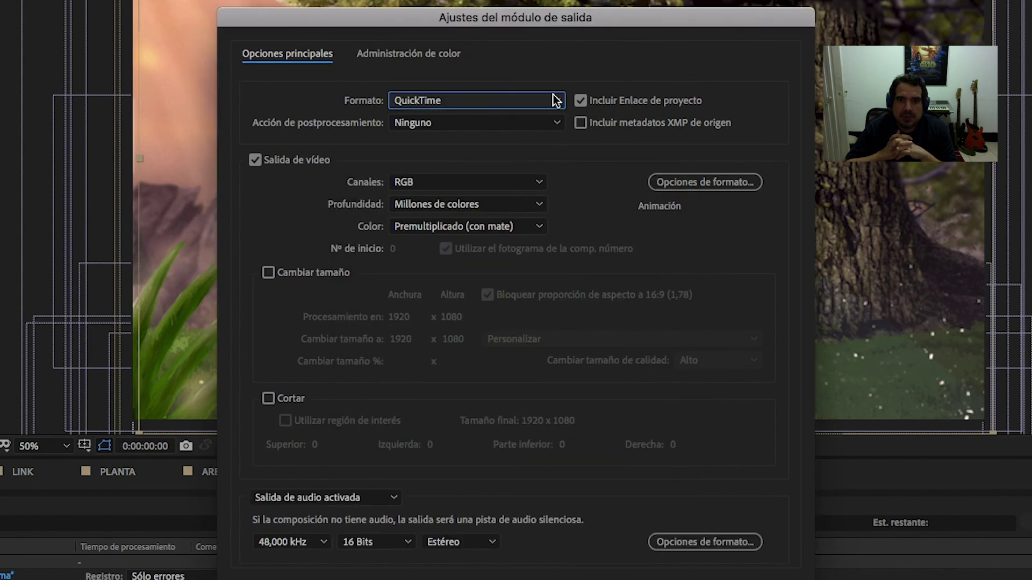
pyautogui.click(554, 101)
pyautogui.click(471, 237)
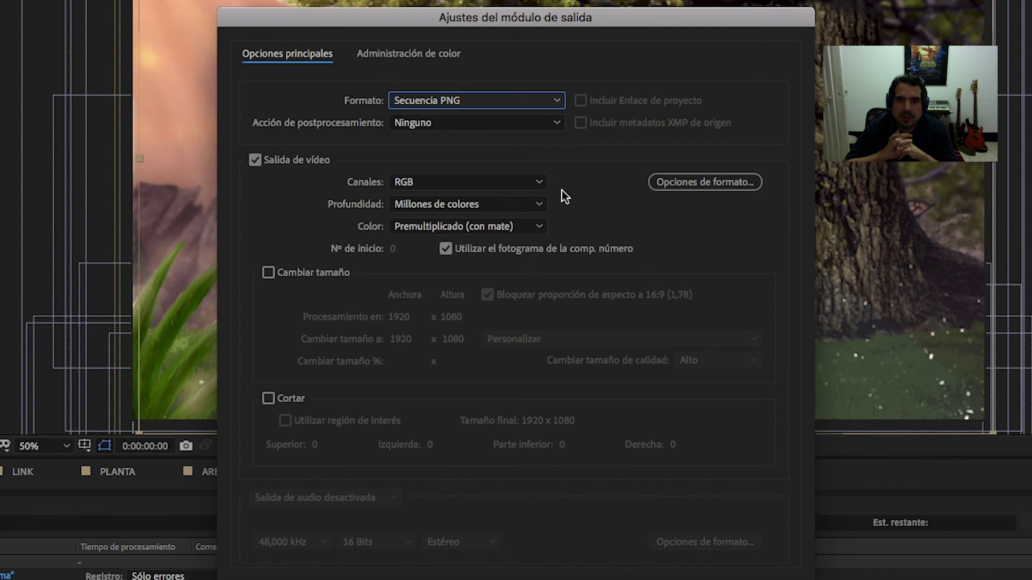
# - Set the PNG output's depth to Trillones de colores, keep Premultiplicado colour and Ninguno compression, and accept the output module settings
pyautogui.click(538, 205)
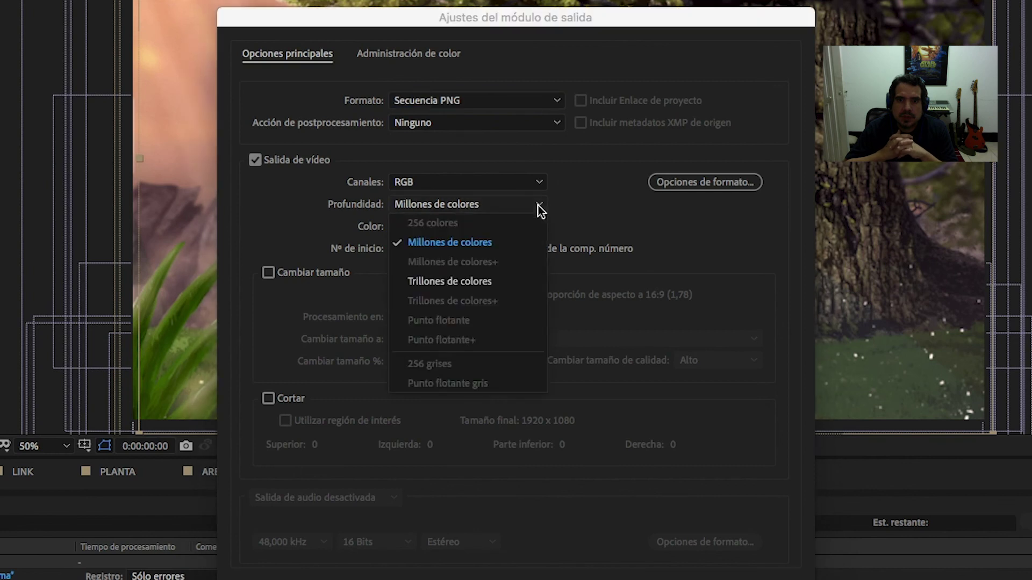
pyautogui.click(502, 281)
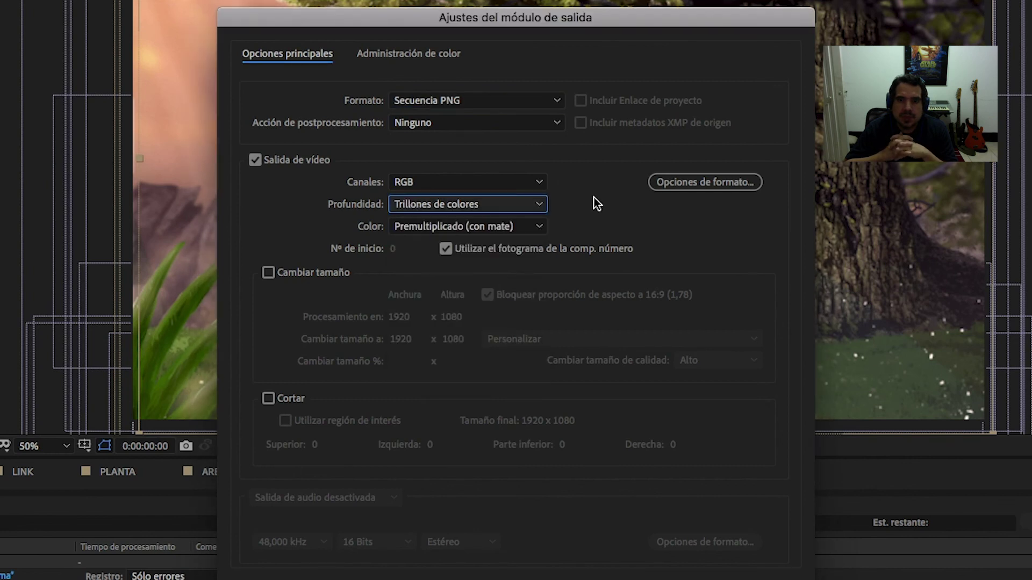
pyautogui.click(539, 227)
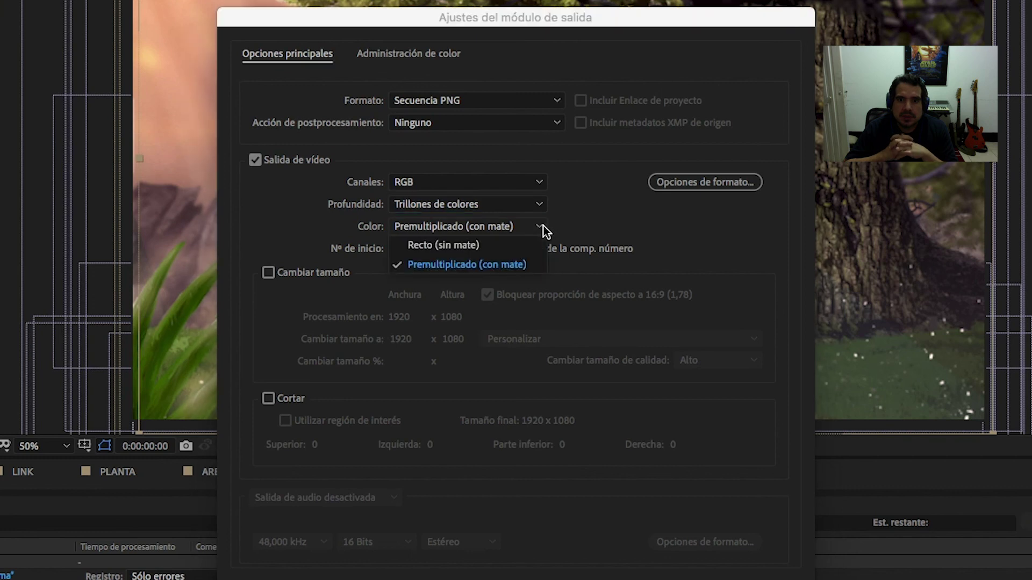
pyautogui.click(576, 231)
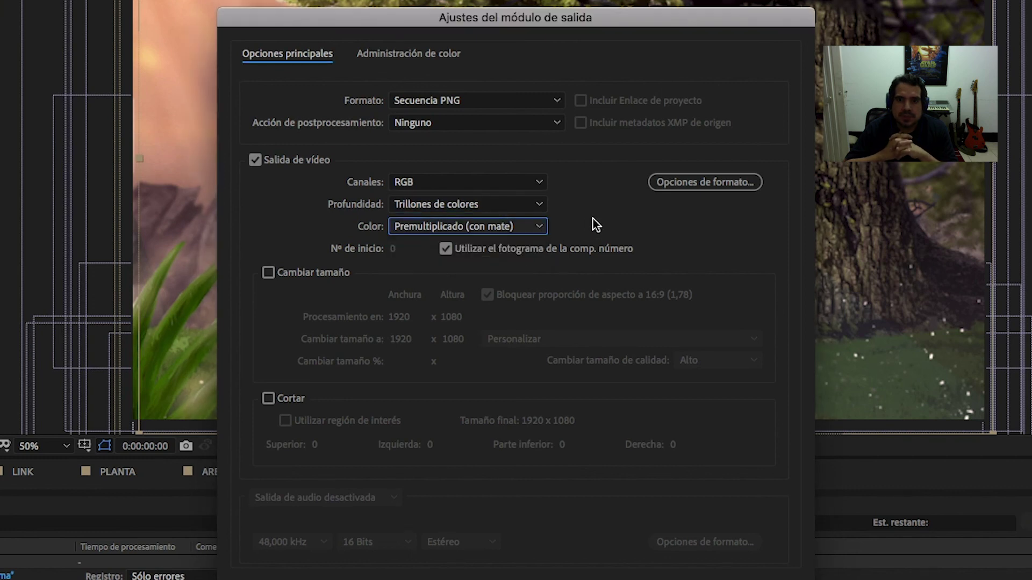
pyautogui.click(670, 182)
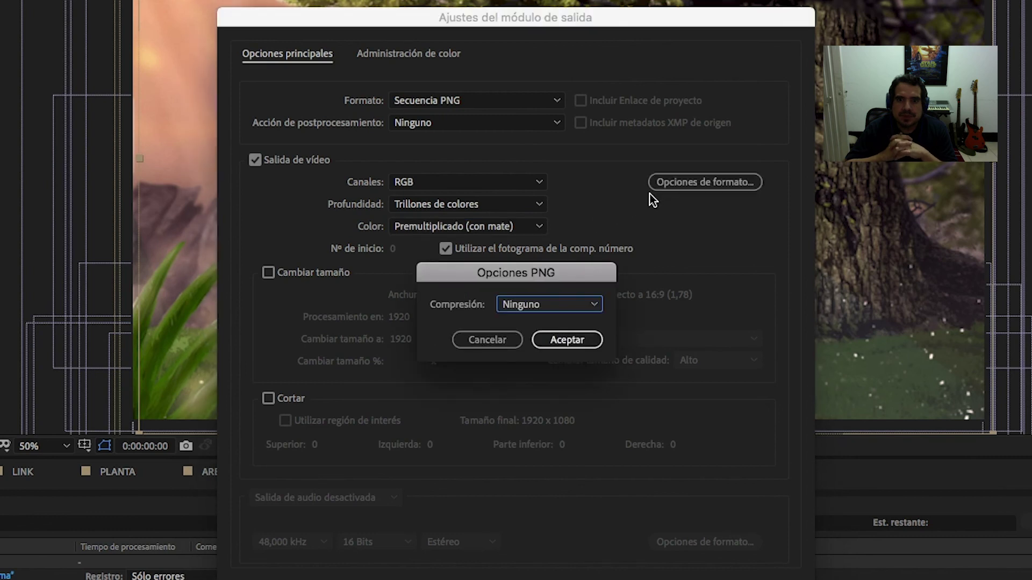
pyautogui.click(555, 339)
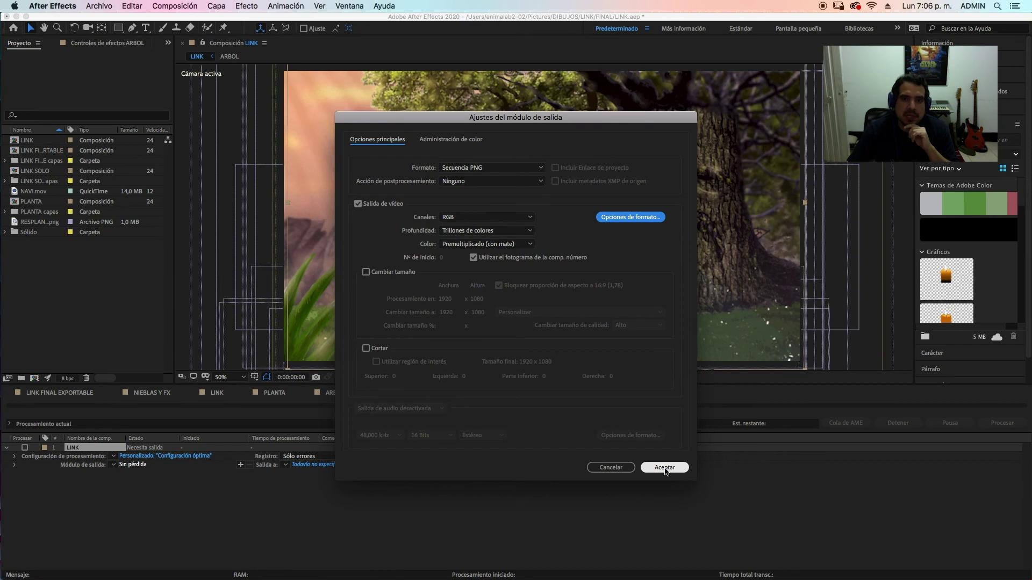
pyautogui.click(664, 467)
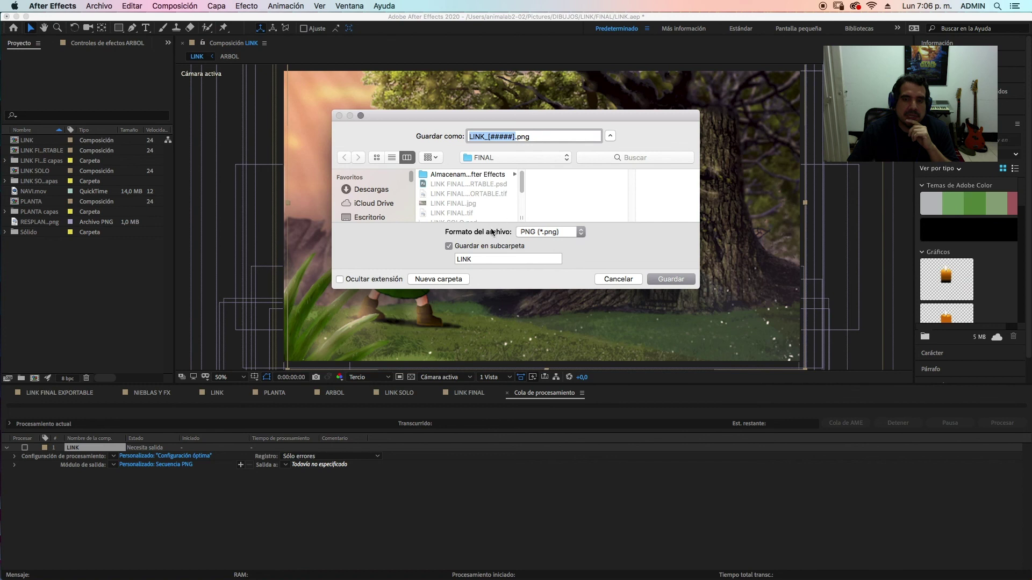
# - Create a RENDER FINAL folder inside FINAL and save the LINK PNG sequence output there, keeping the LINK subfolder
pyautogui.click(512, 158)
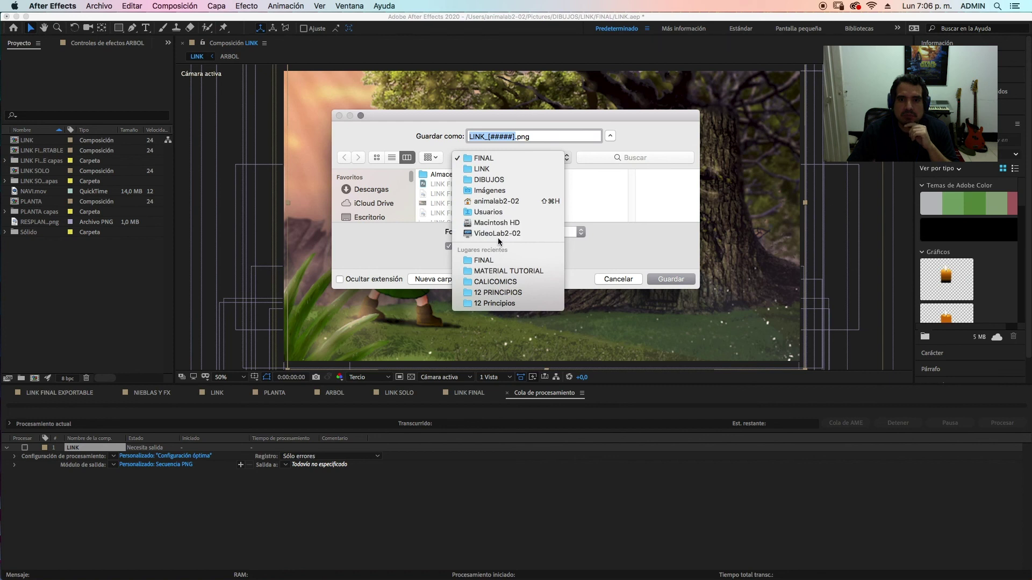
pyautogui.click(644, 145)
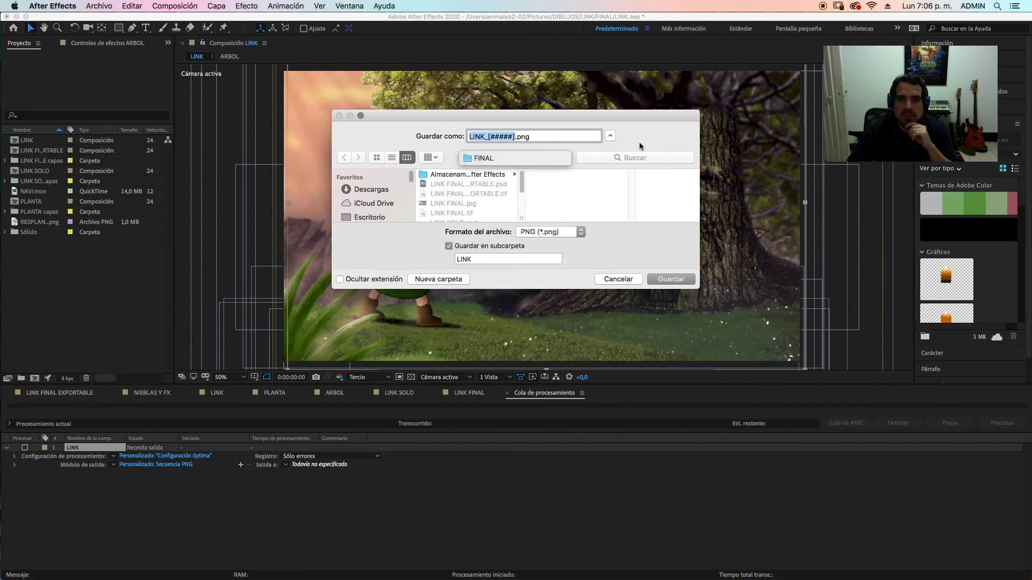
pyautogui.click(566, 159)
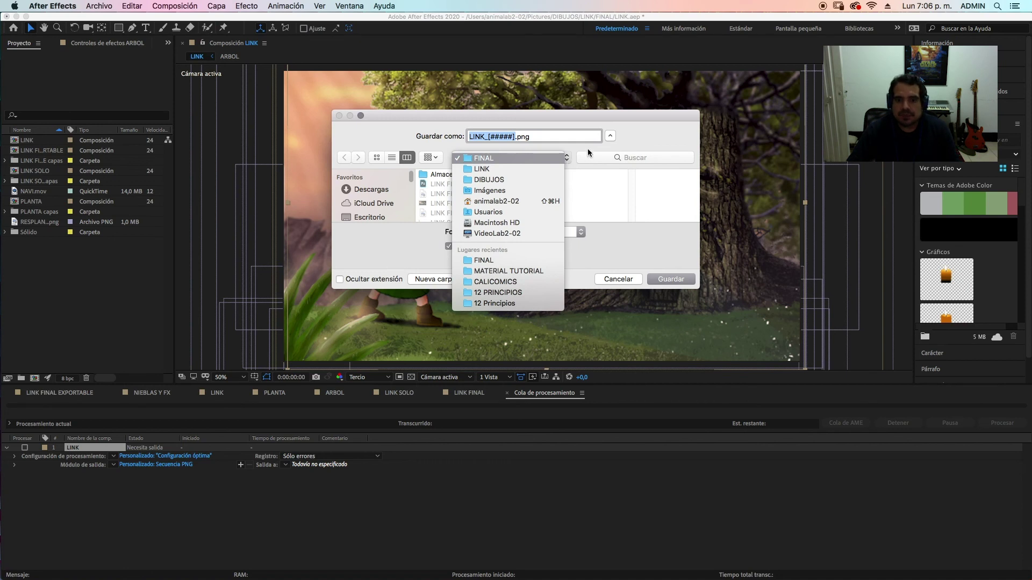
pyautogui.click(618, 154)
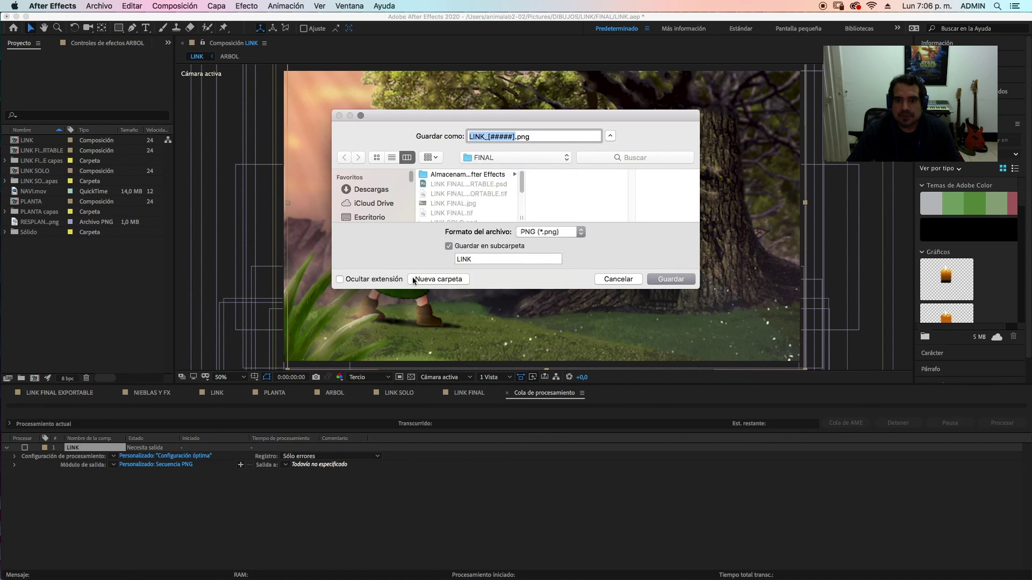
pyautogui.click(437, 284)
pyautogui.write('RENDER FINAL')
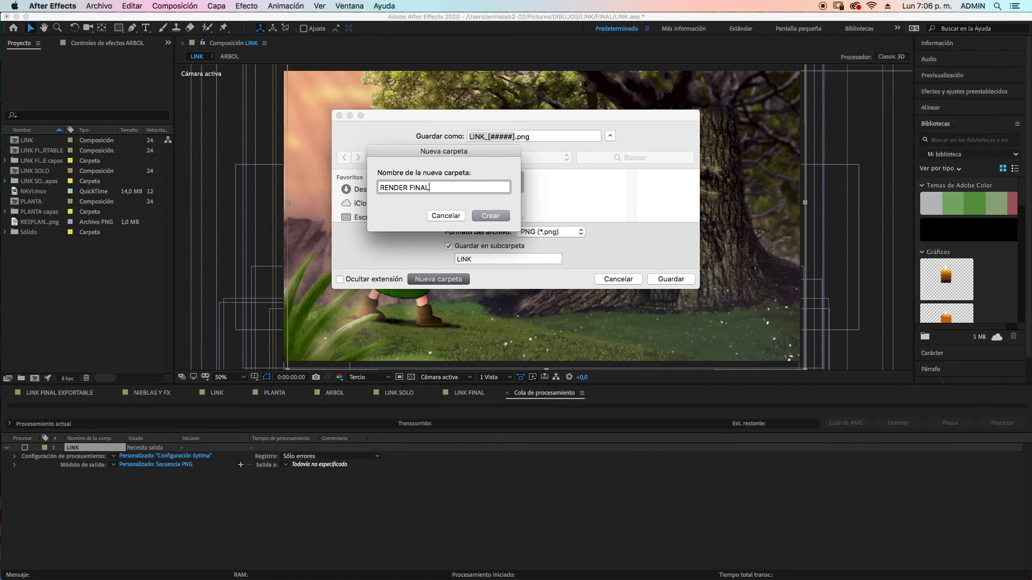
pyautogui.click(497, 217)
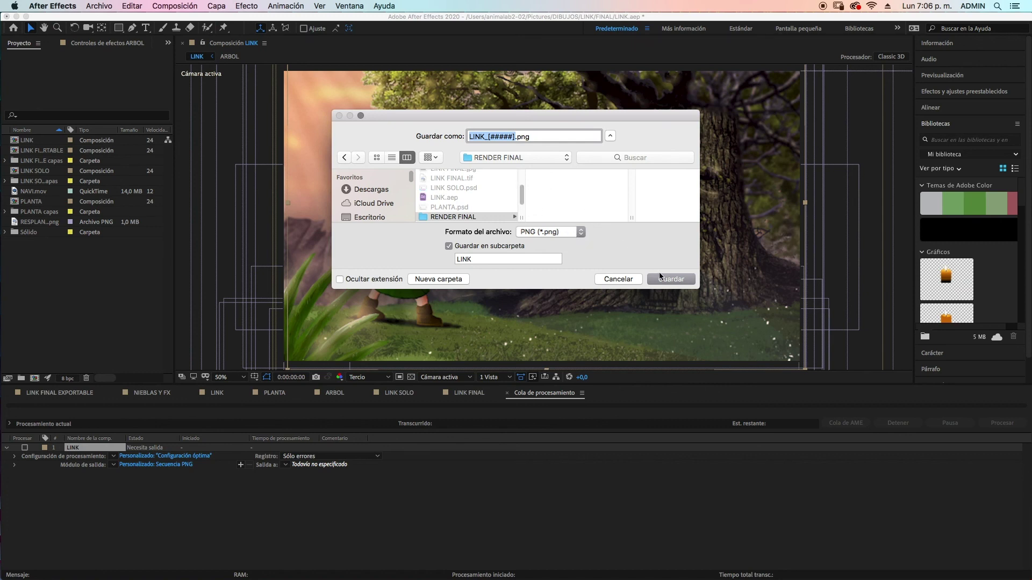
pyautogui.click(671, 280)
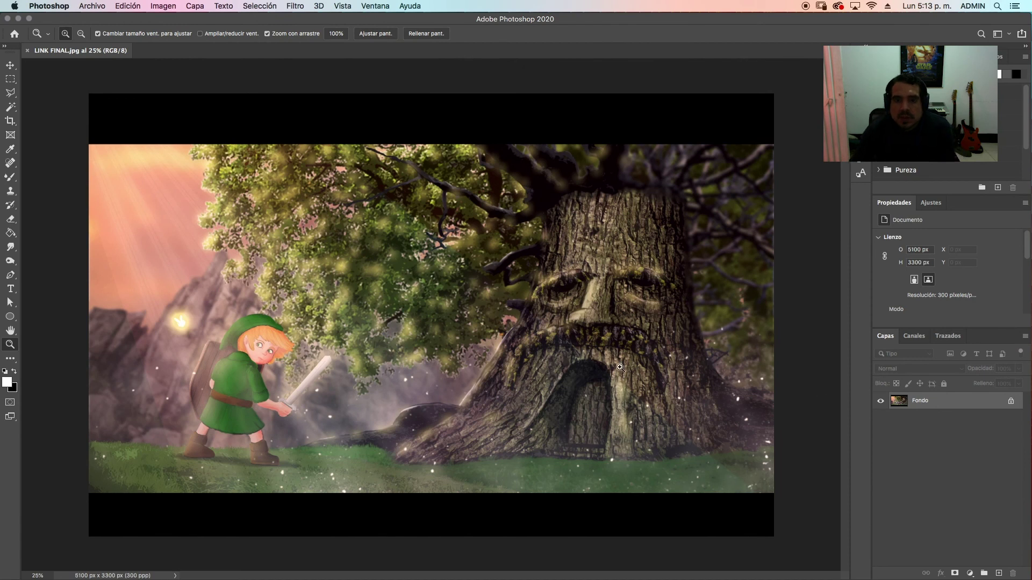
# - Switch to Photoshop and try to outline Link and his sword in LINK FINAL.jpg with the Polygonal Lasso
pyautogui.press('l')
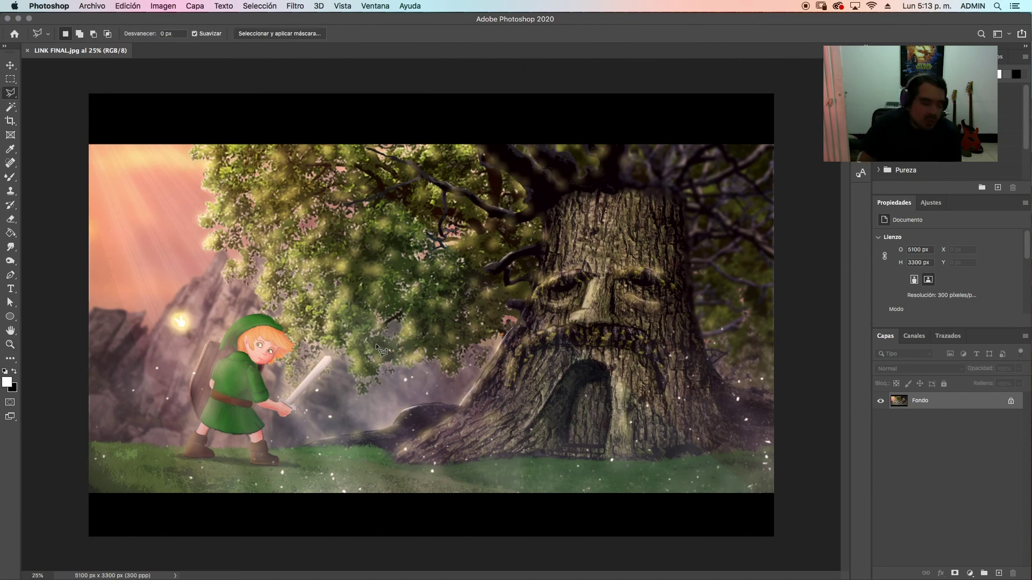
pyautogui.click(283, 315)
pyautogui.click(298, 342)
pyautogui.click(297, 357)
pyautogui.click(281, 383)
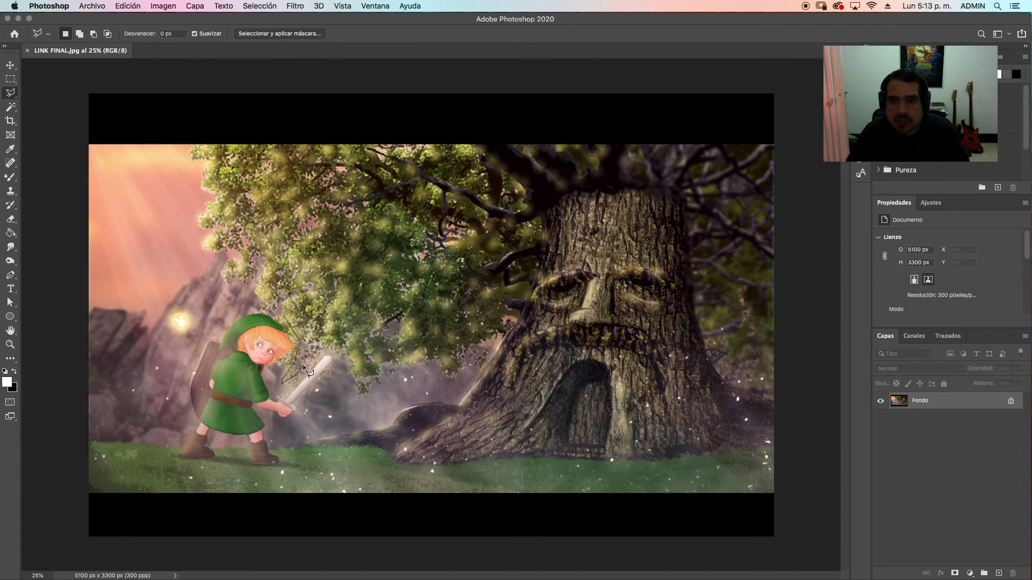
pyautogui.click(342, 369)
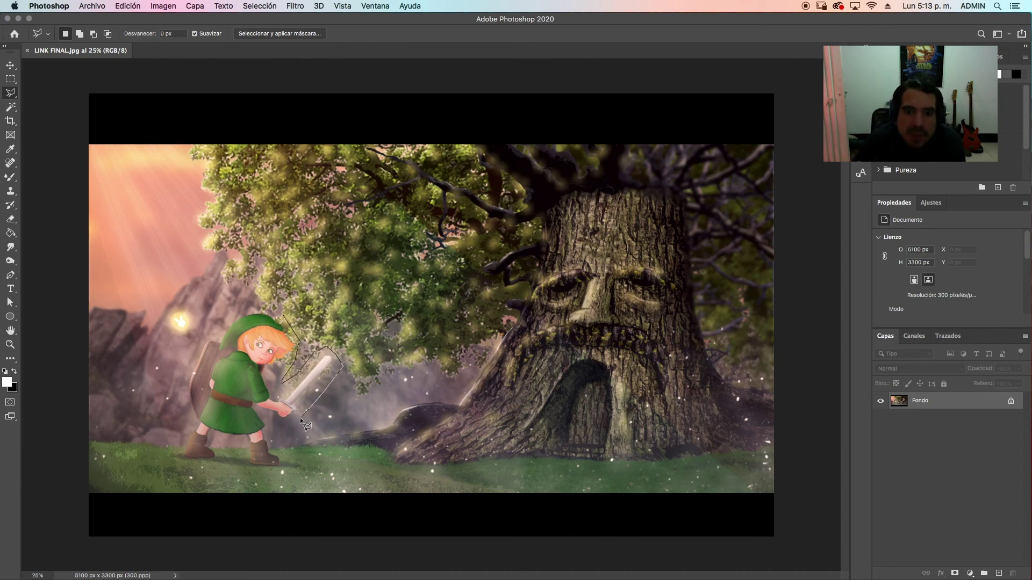
pyautogui.doubleClick(298, 470)
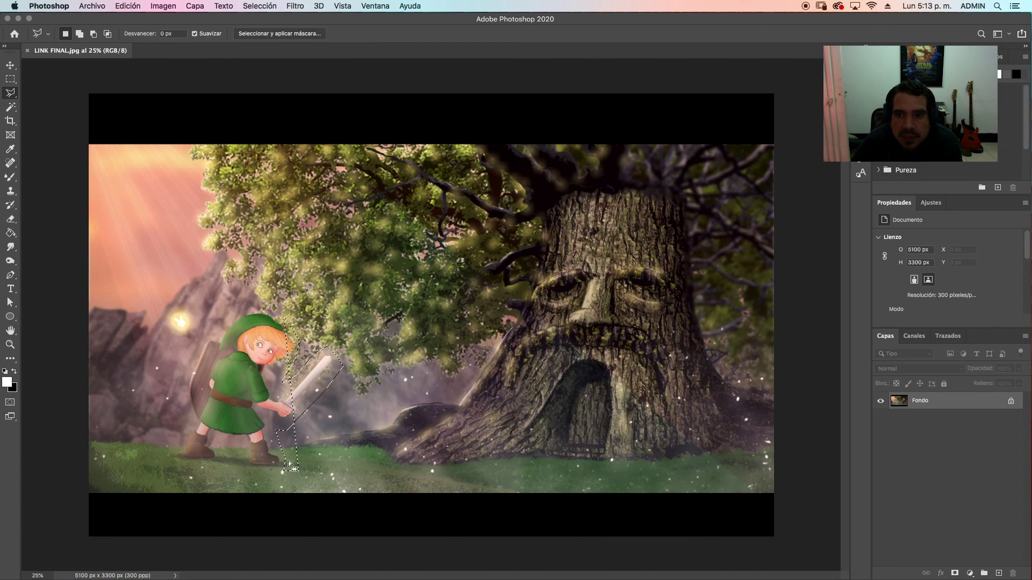
# - Outline Link and his sword with the Polygonal Lasso, copy the selection to a new layer and hide Fondo
pyautogui.click(341, 365)
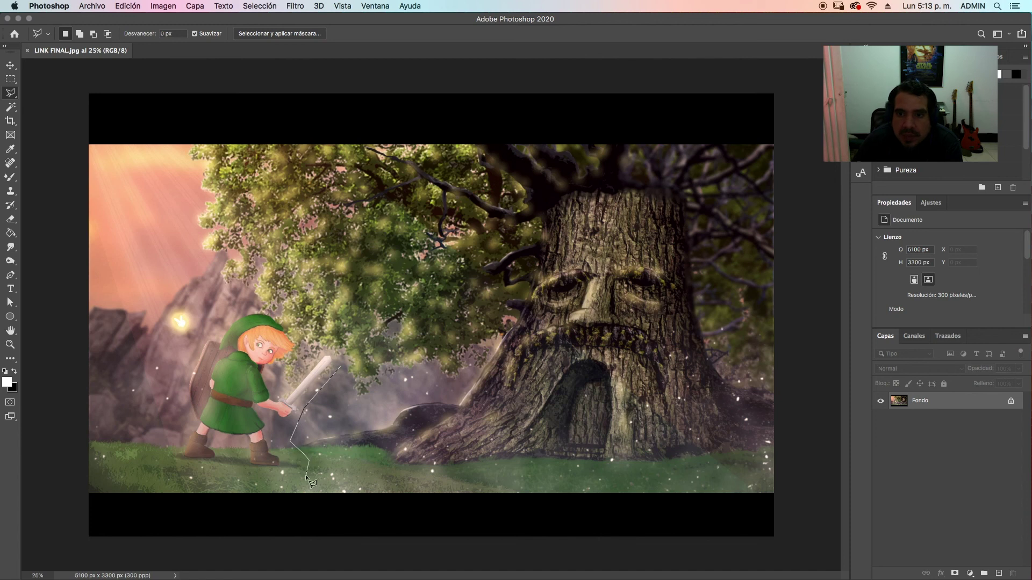
pyautogui.click(163, 463)
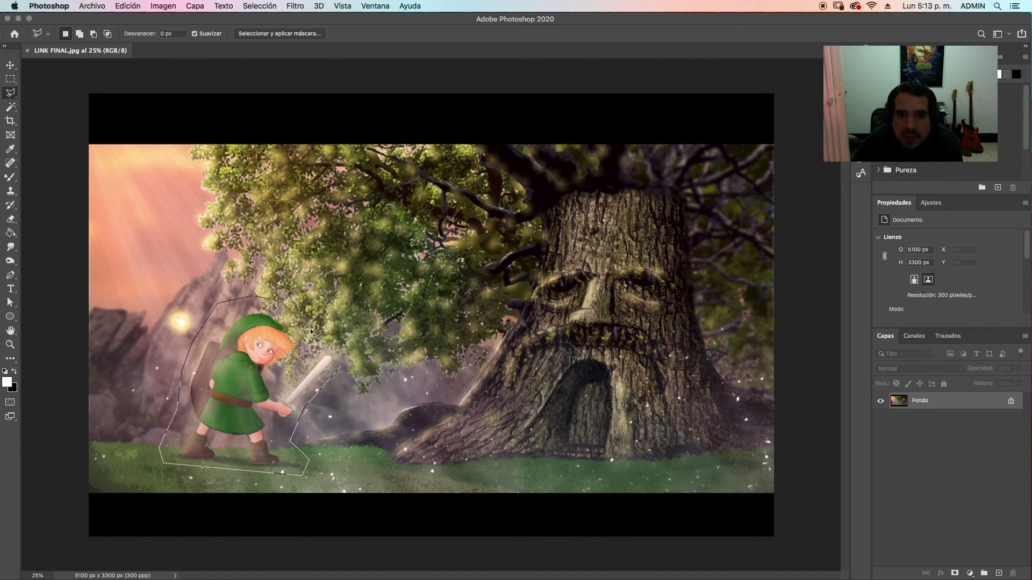
pyautogui.click(340, 366)
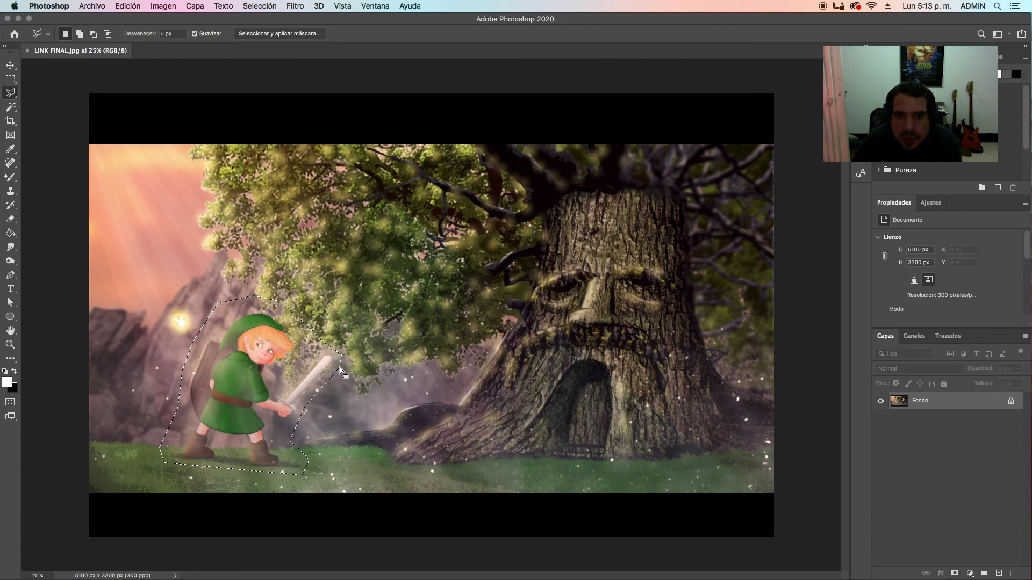
pyautogui.press('super+j')
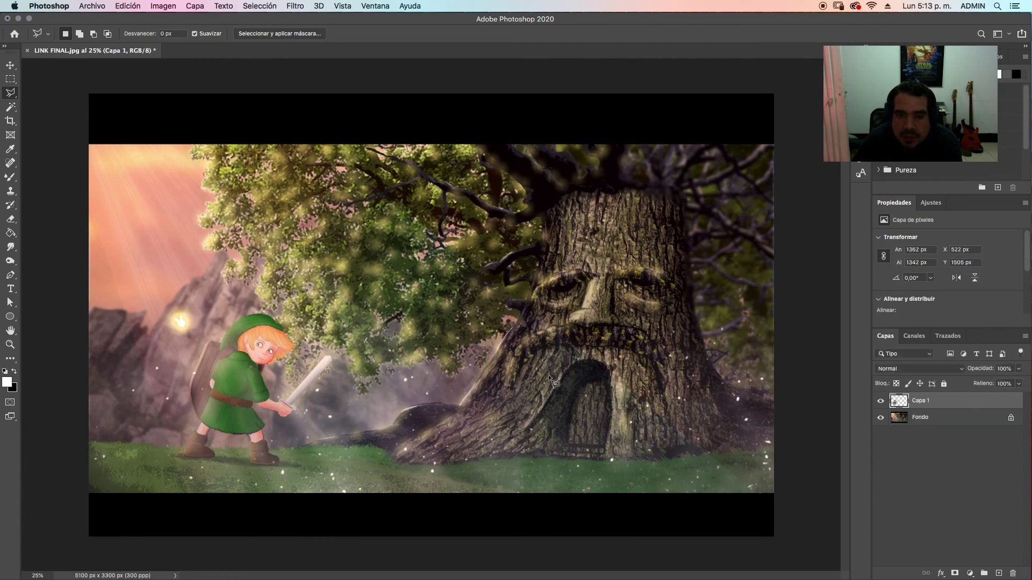
pyautogui.click(879, 417)
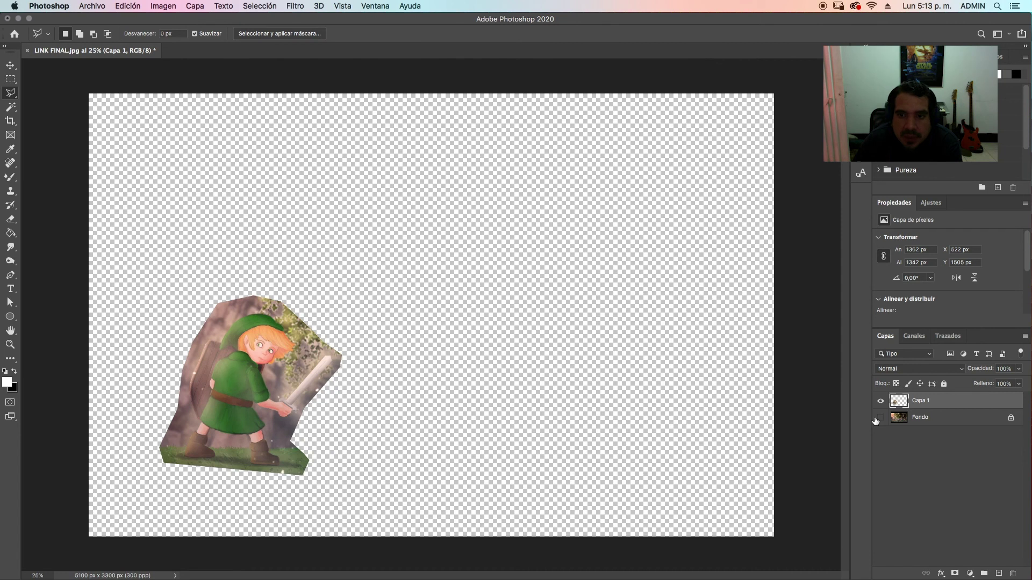
# - Add a layer mask to Capa 1 and paint black beside Link's hat with a 51 px soft round brush
pyautogui.click(956, 574)
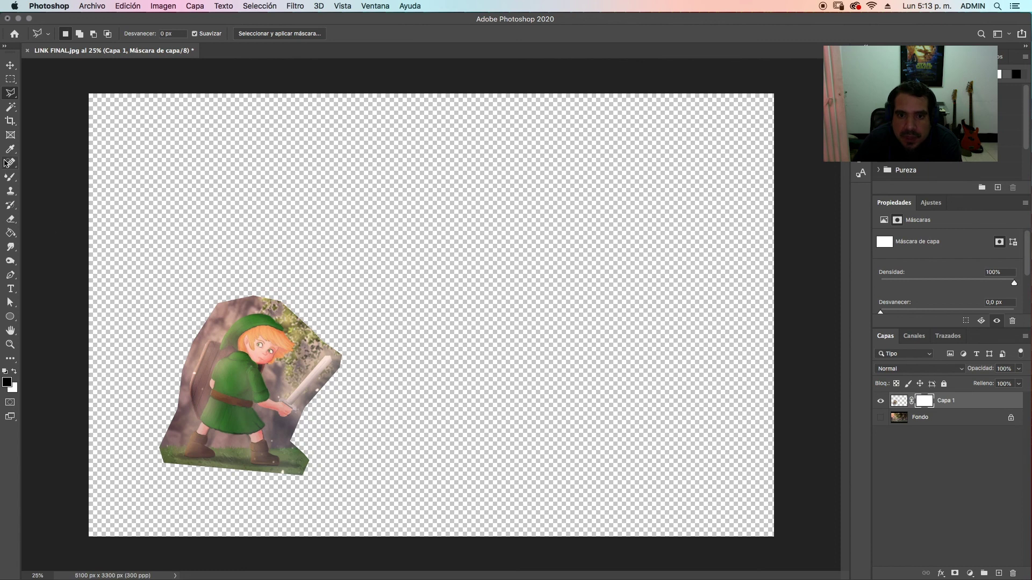
pyautogui.click(9, 179)
pyautogui.click(65, 176)
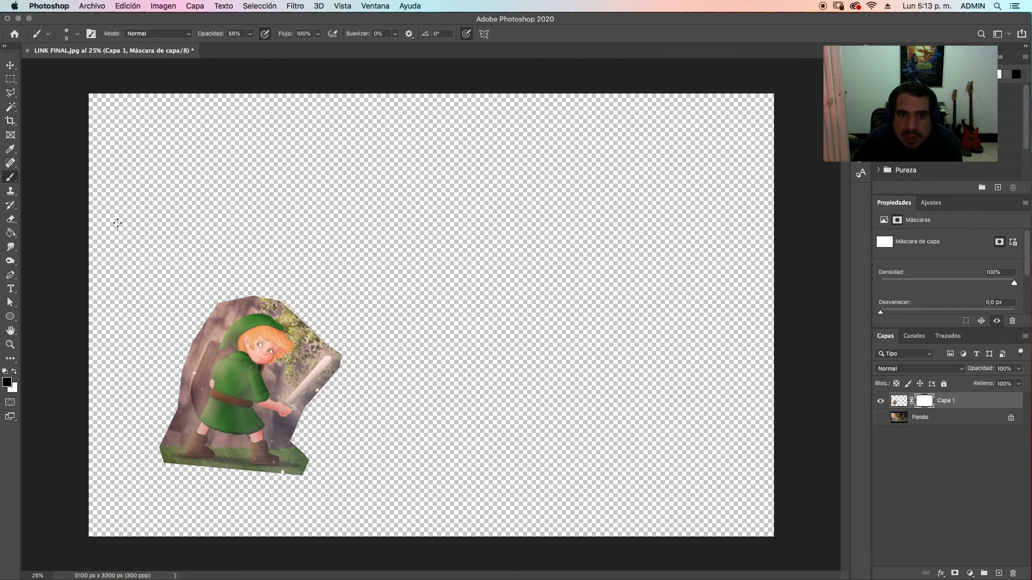
pyautogui.rightClick(220, 307)
pyautogui.moveTo(253, 280); pyautogui.dragTo(263, 283)
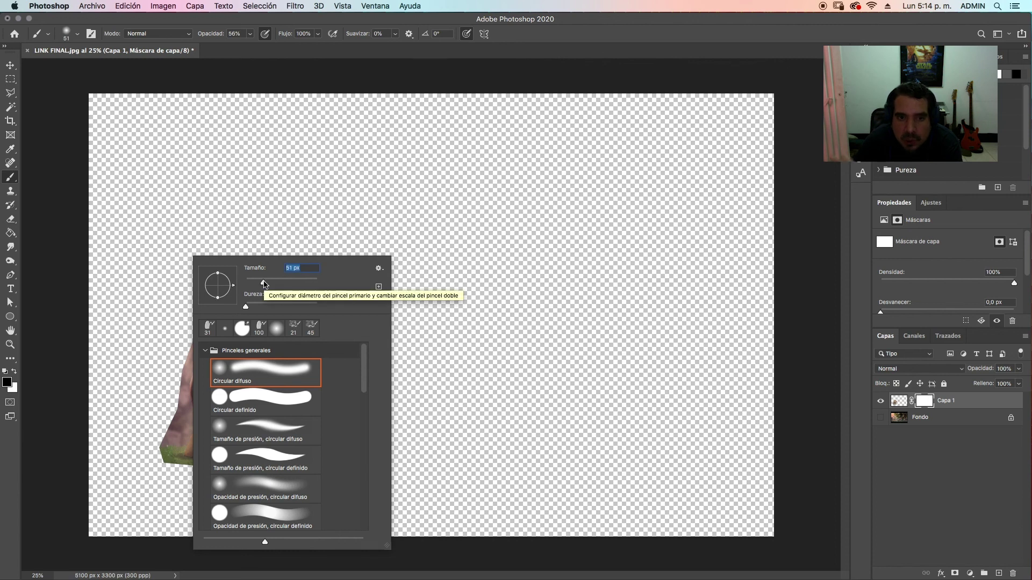
pyautogui.press('Return')
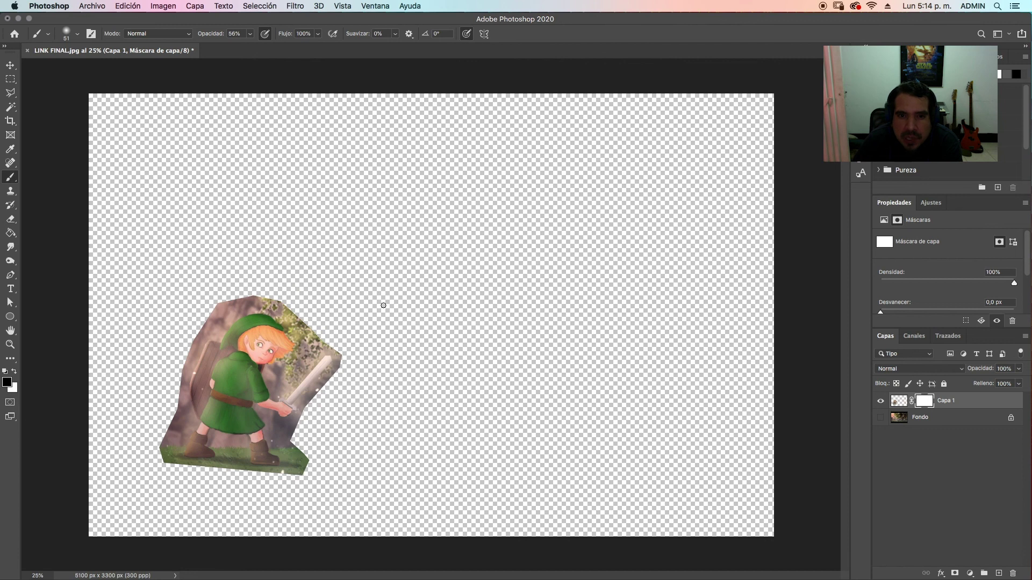
pyautogui.moveTo(229, 309); pyautogui.dragTo(210, 329)
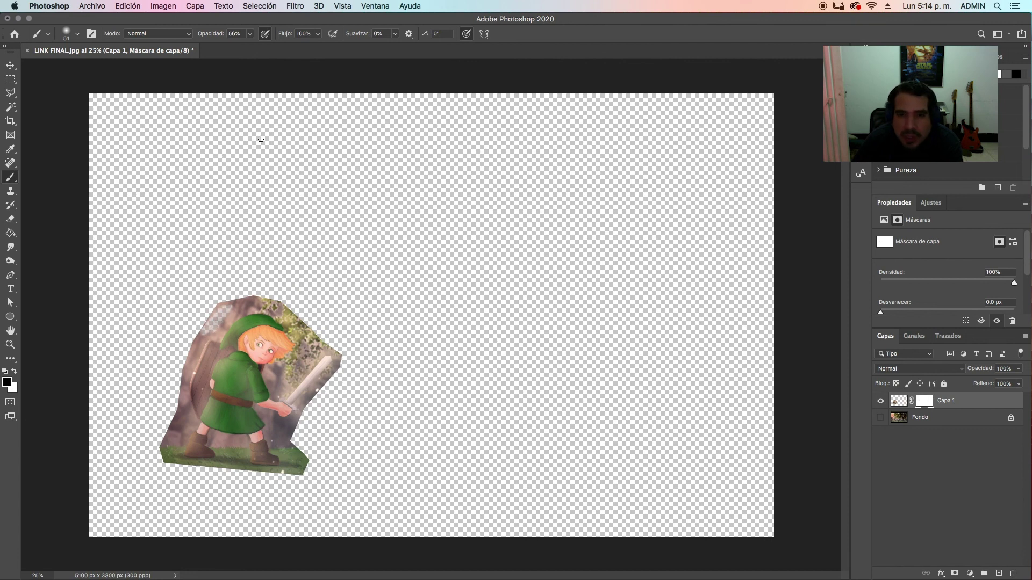
# - Set the brush opacity to 100% and paint out the leftover background around Link on Capa 1's mask
pyautogui.click(250, 33)
pyautogui.moveTo(249, 47); pyautogui.dragTo(274, 48)
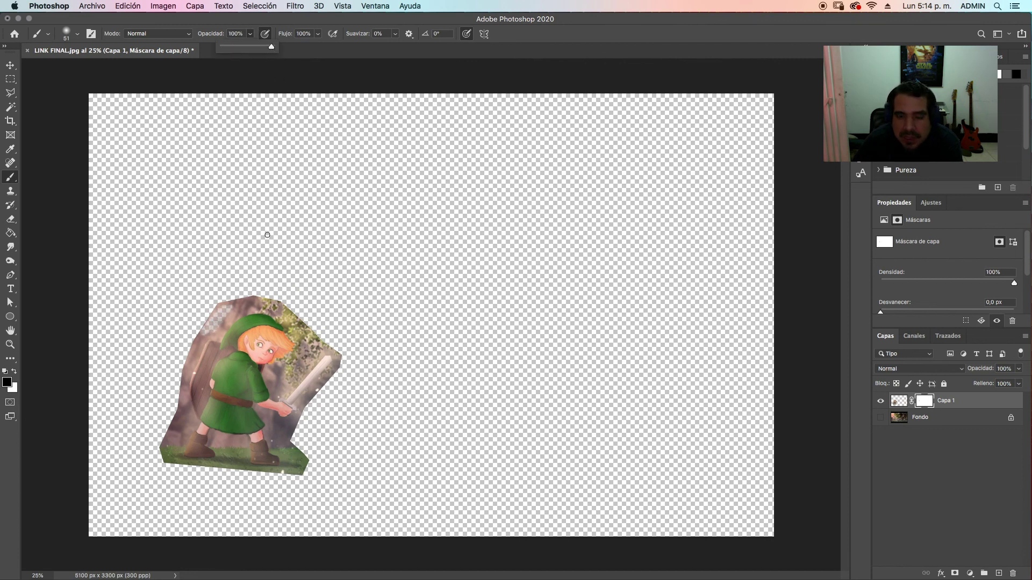
pyautogui.moveTo(221, 316); pyautogui.dragTo(189, 345)
pyautogui.moveTo(174, 401)
pyautogui.mouseDown()
pyautogui.moveTo(183, 380)
pyautogui.moveTo(185, 417)
pyautogui.moveTo(164, 453)
pyautogui.moveTo(173, 405)
pyautogui.mouseUp()
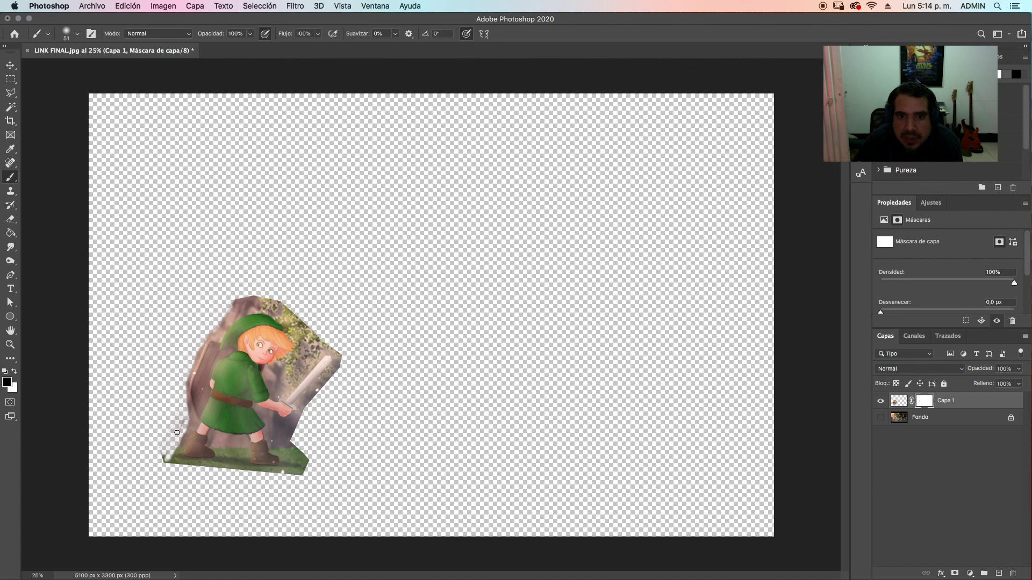
pyautogui.moveTo(217, 454)
pyautogui.mouseDown()
pyautogui.moveTo(243, 449)
pyautogui.moveTo(224, 441)
pyautogui.moveTo(279, 436)
pyautogui.moveTo(270, 436)
pyautogui.moveTo(280, 447)
pyautogui.moveTo(287, 432)
pyautogui.moveTo(296, 438)
pyautogui.moveTo(279, 433)
pyautogui.moveTo(306, 420)
pyautogui.moveTo(284, 439)
pyautogui.moveTo(274, 430)
pyautogui.moveTo(299, 450)
pyautogui.mouseUp()
pyautogui.moveTo(310, 404)
pyautogui.mouseDown()
pyautogui.moveTo(342, 358)
pyautogui.moveTo(317, 341)
pyautogui.moveTo(290, 385)
pyautogui.moveTo(309, 358)
pyautogui.moveTo(289, 370)
pyautogui.moveTo(300, 313)
pyautogui.moveTo(304, 357)
pyautogui.moveTo(315, 328)
pyautogui.moveTo(262, 300)
pyautogui.moveTo(234, 315)
pyautogui.moveTo(238, 304)
pyautogui.moveTo(224, 321)
pyautogui.mouseUp()
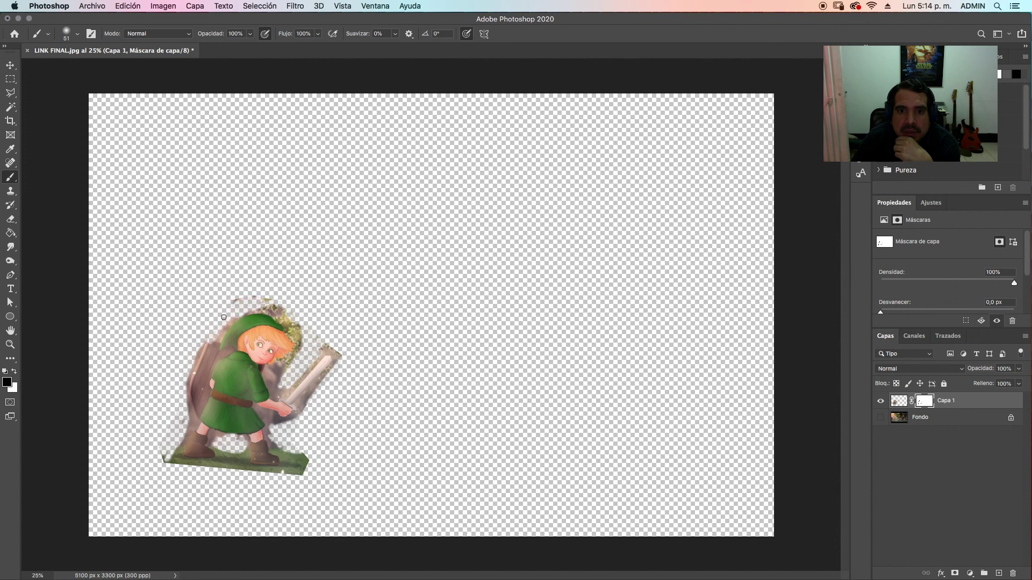
pyautogui.press('x')
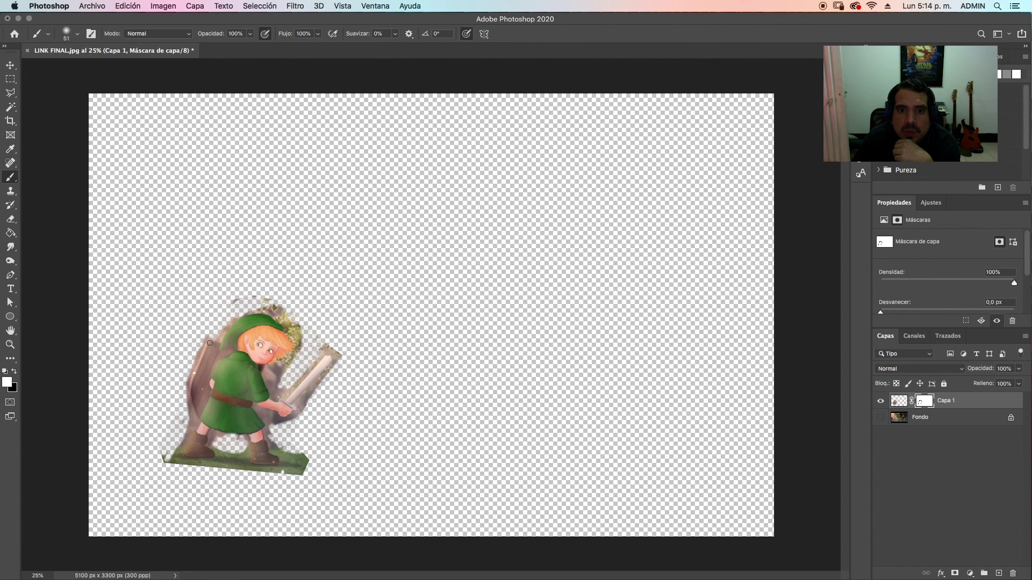
pyautogui.press('x')
pyautogui.moveTo(230, 317)
pyautogui.mouseDown()
pyautogui.moveTo(242, 296)
pyautogui.moveTo(269, 302)
pyautogui.moveTo(299, 336)
pyautogui.mouseUp()
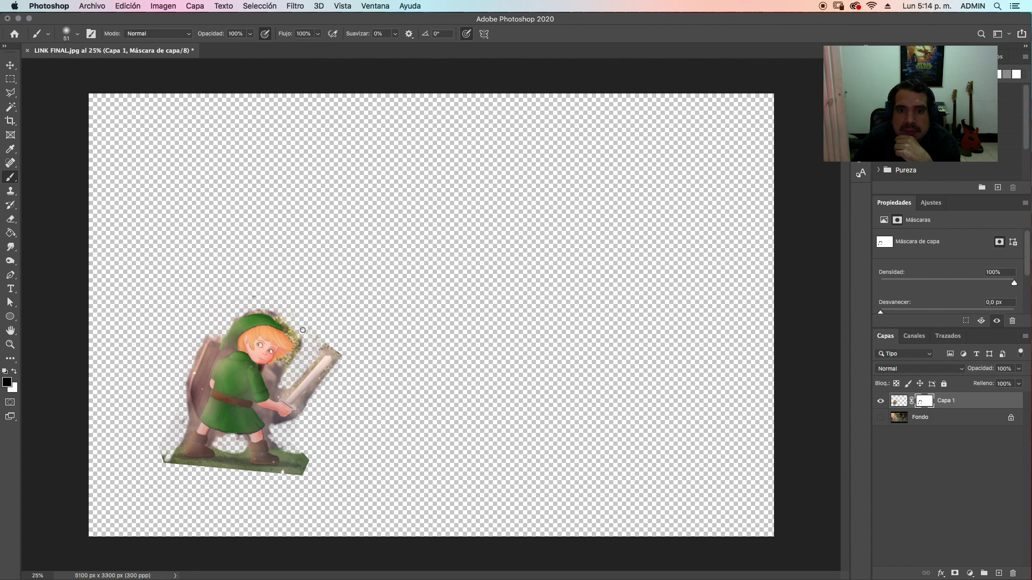
# - Hide Capa 1, show the Fondo layer again and duplicate Fondo
pyautogui.click(880, 401)
pyautogui.click(880, 418)
pyautogui.click(925, 422)
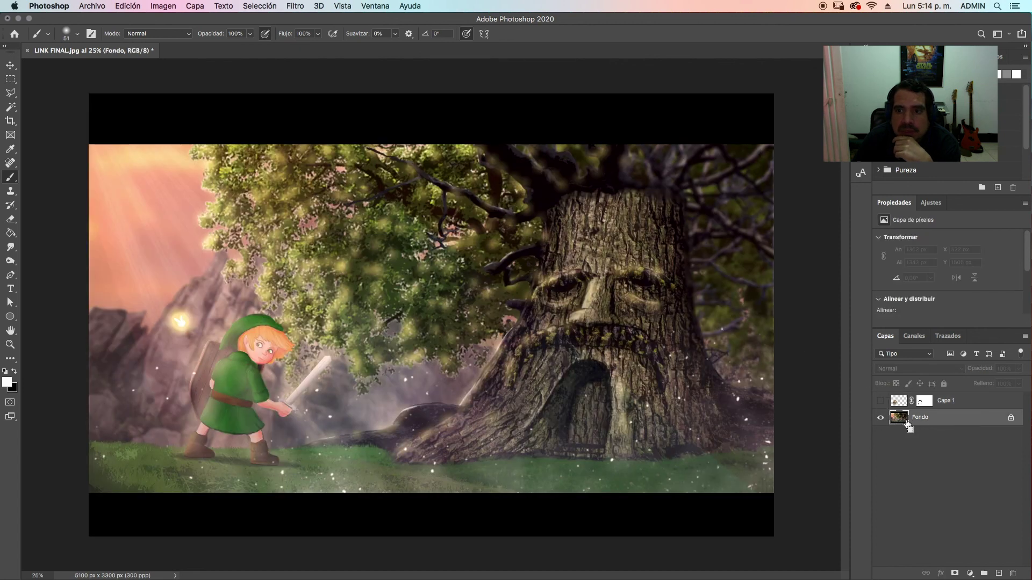
pyautogui.moveTo(907, 424); pyautogui.dragTo(856, 415)
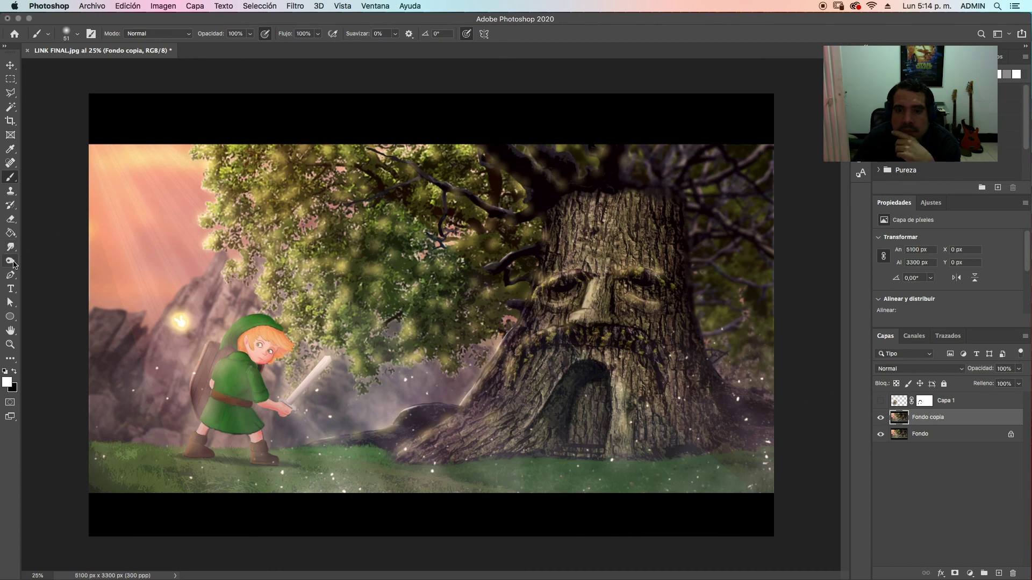
# - On Fondo copia, clone the rocks beside Link over the back of his hat with a 67 px Clone Stamp
pyautogui.click(11, 193)
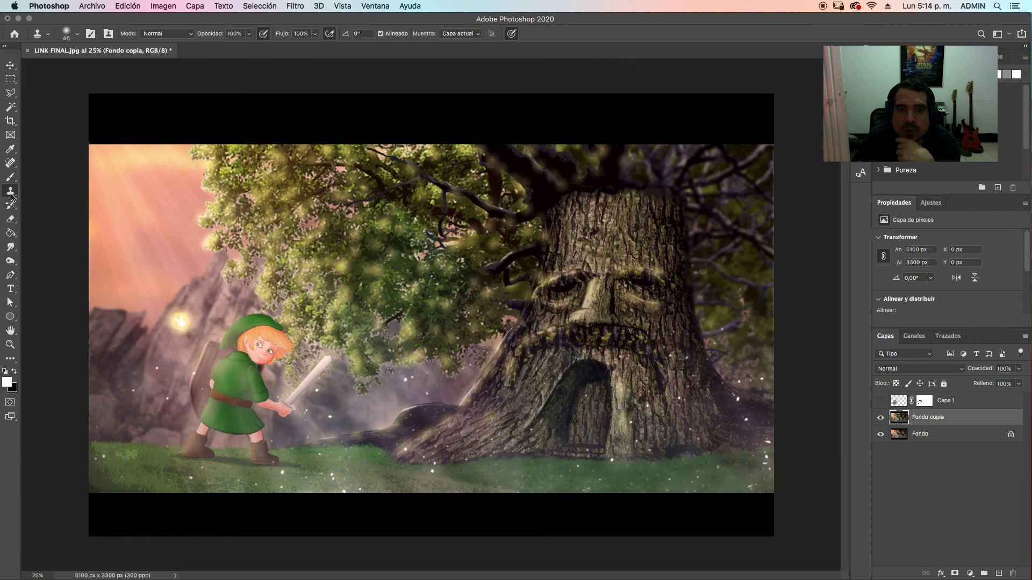
pyautogui.rightClick(239, 288)
pyautogui.moveTo(317, 310); pyautogui.dragTo(322, 310)
pyautogui.click(350, 82)
pyautogui.click(596, 203)
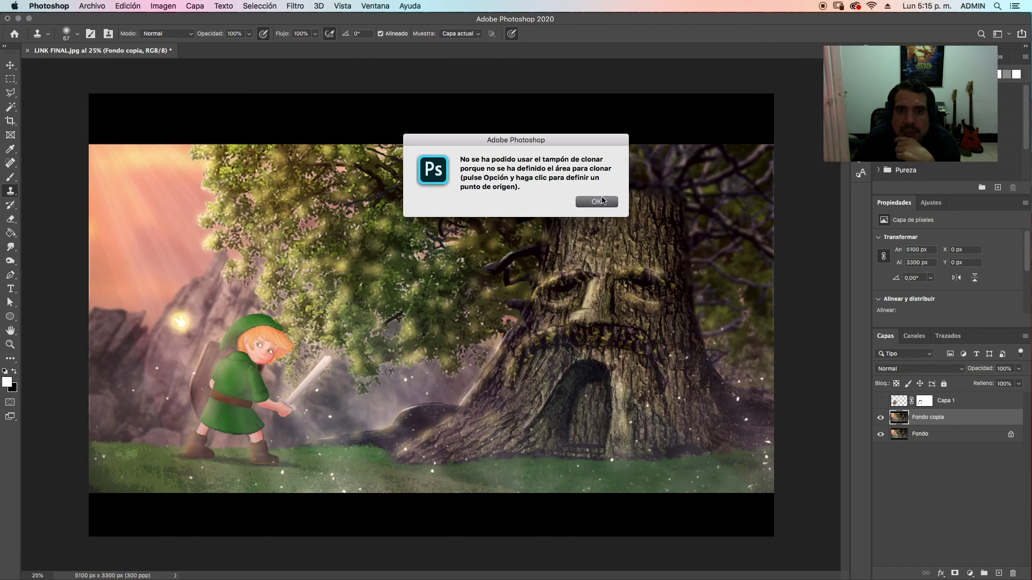
pyautogui.keyDown('alt'); pyautogui.click(215, 329); pyautogui.keyUp('alt')
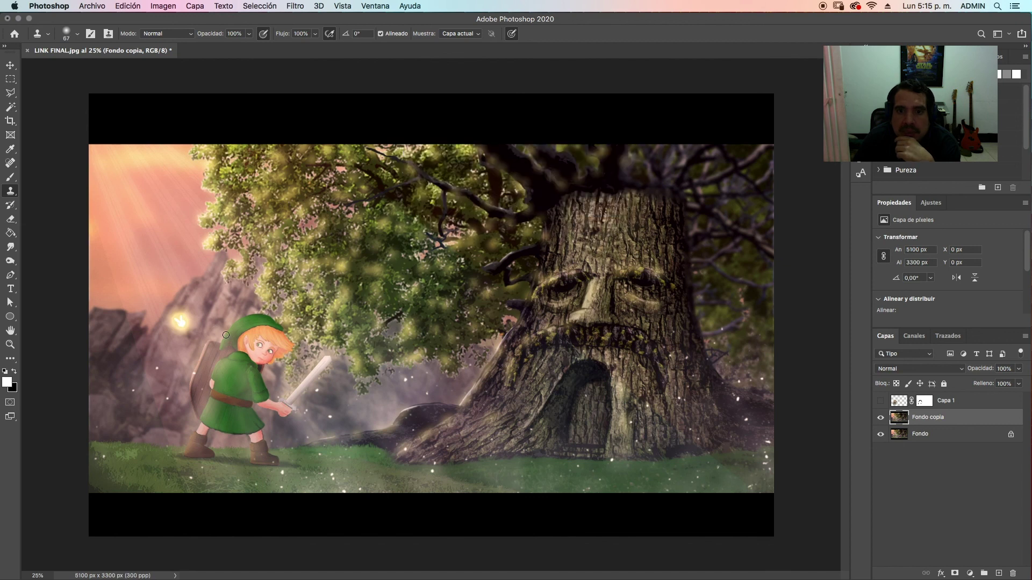
pyautogui.moveTo(230, 338)
pyautogui.mouseDown()
pyautogui.moveTo(228, 312)
pyautogui.moveTo(242, 328)
pyautogui.moveTo(249, 305)
pyautogui.moveTo(244, 332)
pyautogui.moveTo(195, 351)
pyautogui.moveTo(209, 351)
pyautogui.moveTo(192, 383)
pyautogui.moveTo(197, 364)
pyautogui.moveTo(204, 395)
pyautogui.moveTo(226, 377)
pyautogui.moveTo(217, 357)
pyautogui.mouseUp()
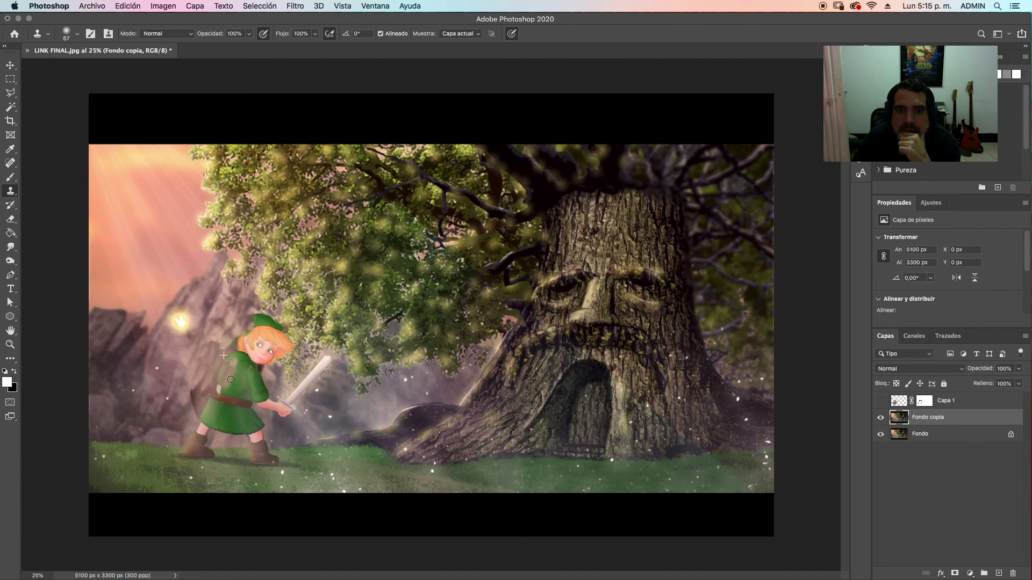
# - Clone nearby rock and grass over Link's shield, hand and boots on Fondo copia, resampling the source as needed
pyautogui.moveTo(231, 381)
pyautogui.mouseDown()
pyautogui.moveTo(280, 383)
pyautogui.moveTo(263, 398)
pyautogui.mouseUp()
pyautogui.keyDown('alt'); pyautogui.click(285, 377); pyautogui.keyUp('alt')
pyautogui.moveTo(258, 454)
pyautogui.mouseDown()
pyautogui.moveTo(281, 462)
pyautogui.moveTo(249, 460)
pyautogui.moveTo(293, 466)
pyautogui.moveTo(178, 453)
pyautogui.moveTo(281, 453)
pyautogui.moveTo(265, 454)
pyautogui.moveTo(256, 430)
pyautogui.moveTo(246, 432)
pyautogui.moveTo(257, 413)
pyautogui.mouseUp()
pyautogui.keyDown('alt'); pyautogui.click(203, 463); pyautogui.keyUp('alt')
pyautogui.keyDown('alt'); pyautogui.click(291, 459); pyautogui.keyUp('alt')
pyautogui.keyDown('alt'); pyautogui.click(281, 435); pyautogui.keyUp('alt')
pyautogui.keyDown('alt'); pyautogui.click(272, 425); pyautogui.keyUp('alt')
pyautogui.moveTo(257, 431)
pyautogui.mouseDown()
pyautogui.moveTo(266, 403)
pyautogui.moveTo(296, 411)
pyautogui.mouseUp()
# - Toggle Capa 1's visibility to compare Link's cutout with the cloned background underneath
pyautogui.click(890, 403)
pyautogui.click(884, 403)
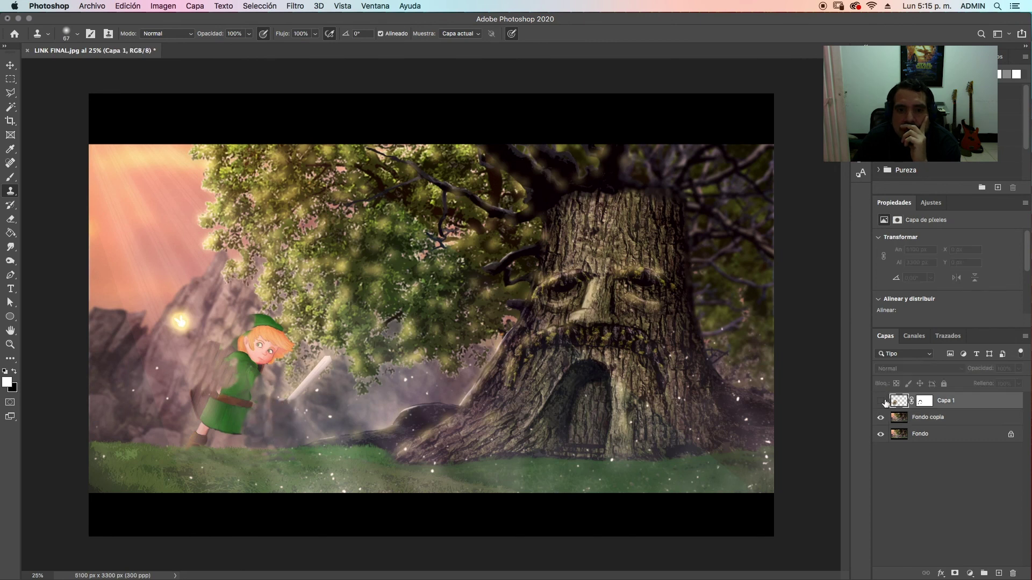
pyautogui.click(884, 403)
pyautogui.click(884, 403)
pyautogui.click(884, 403)
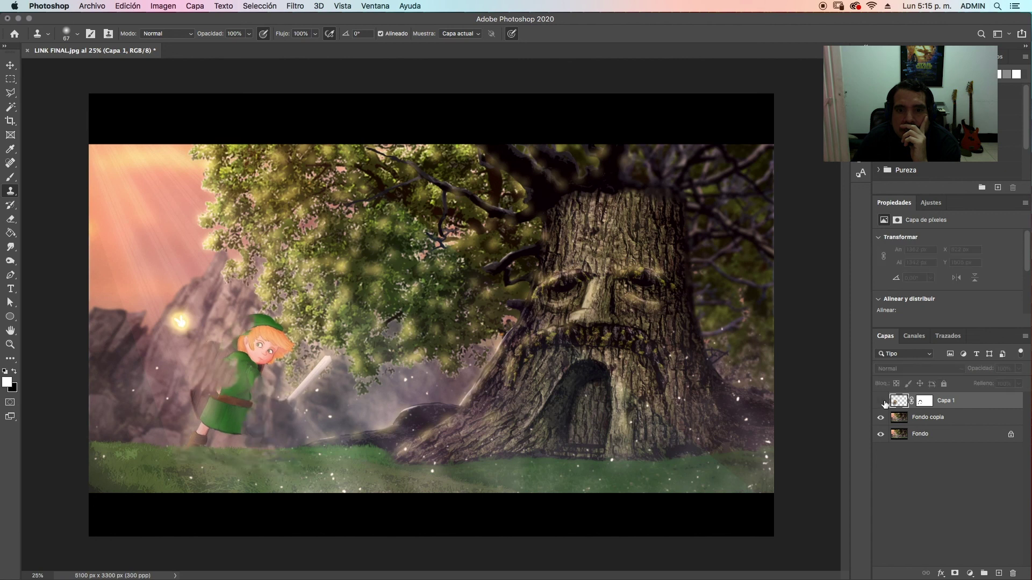
pyautogui.keyDown('alt'); pyautogui.click(275, 409); pyautogui.keyUp('alt')
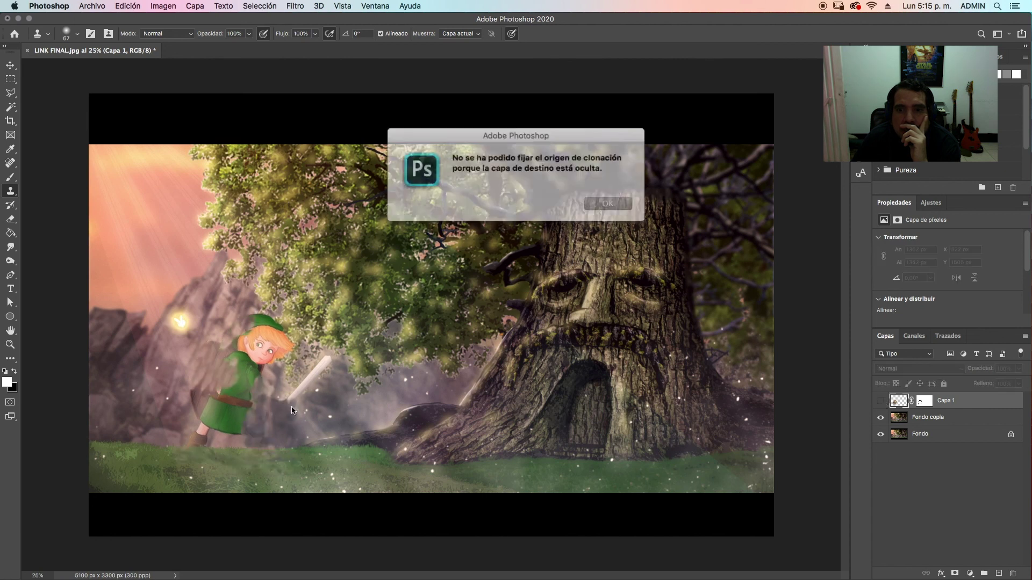
# - Dismiss the clone source alert, activate Fondo copia and outline the rest of Link's body with the Polygonal Lasso
pyautogui.click(596, 200)
pyautogui.click(927, 418)
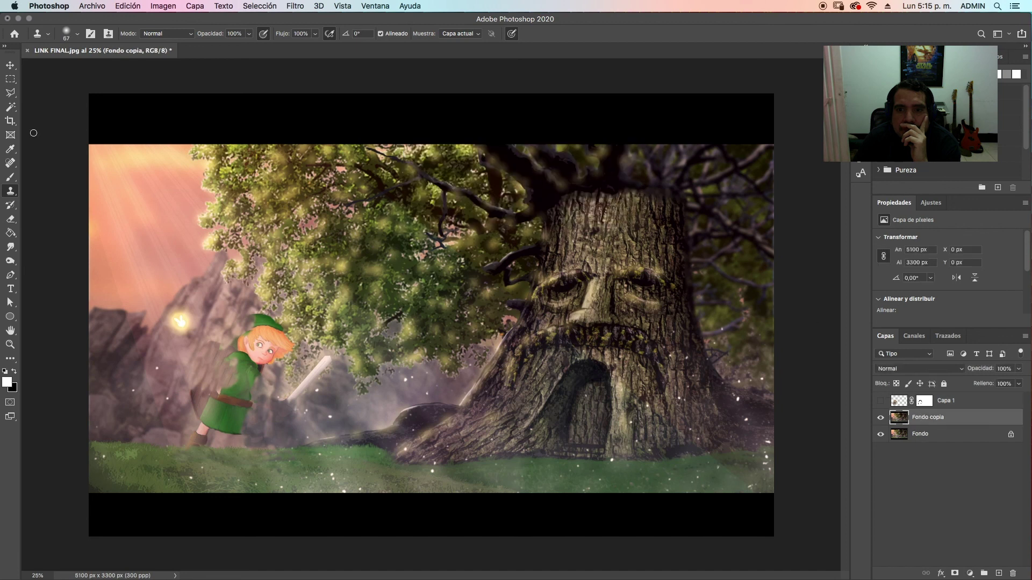
pyautogui.click(10, 93)
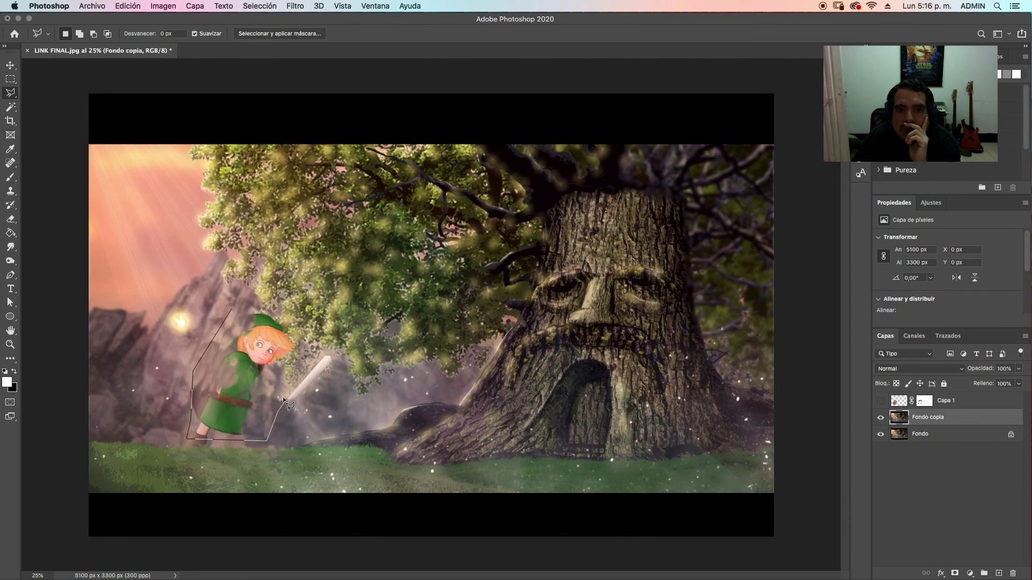
pyautogui.click(233, 310)
# - Fill the selection around Link with Content-Aware (Según el contenido) in Normal mode at 100% opacity, and deselect it
pyautogui.click(128, 6)
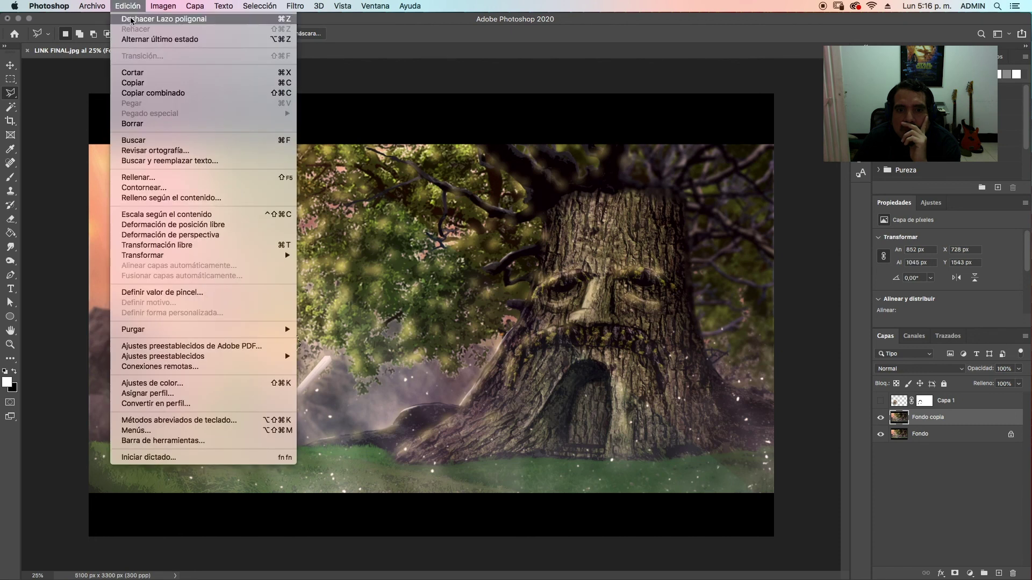
pyautogui.click(174, 180)
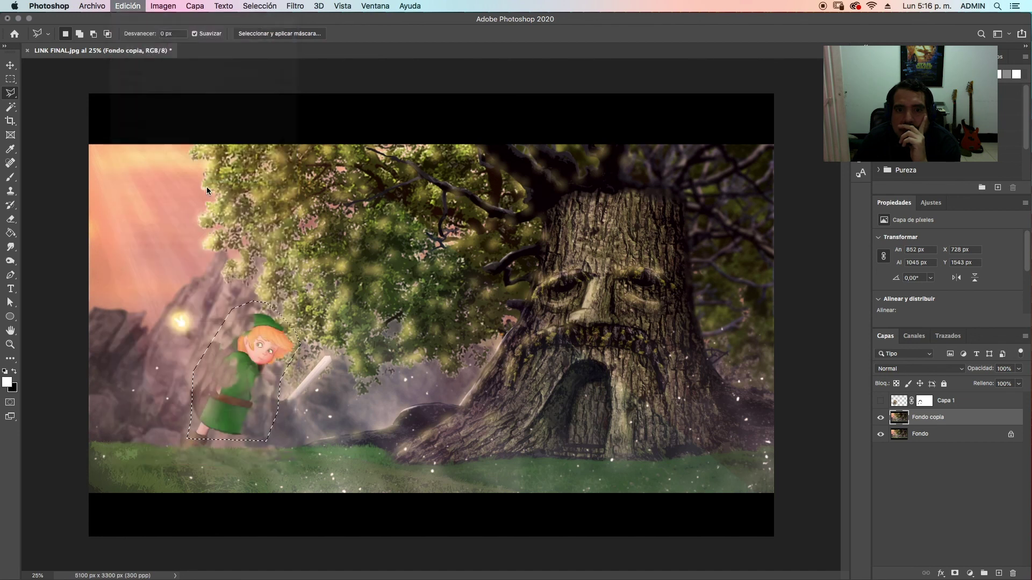
pyautogui.click(559, 245)
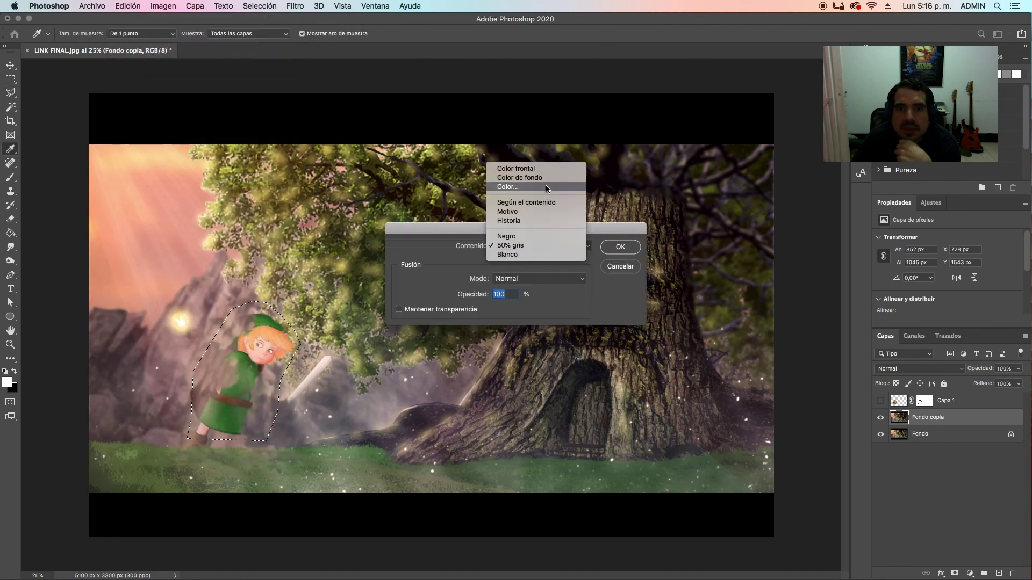
pyautogui.click(549, 203)
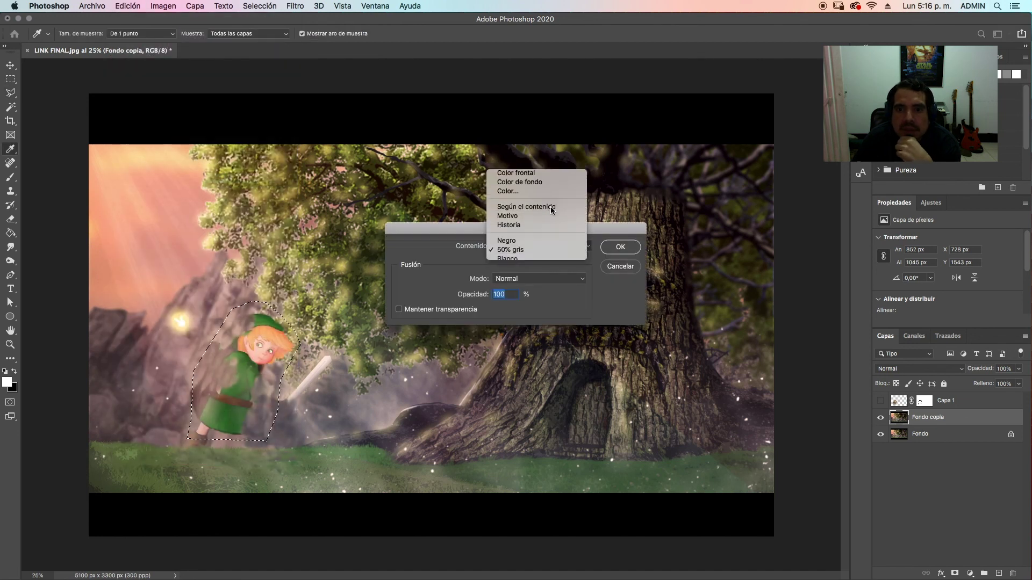
pyautogui.click(620, 246)
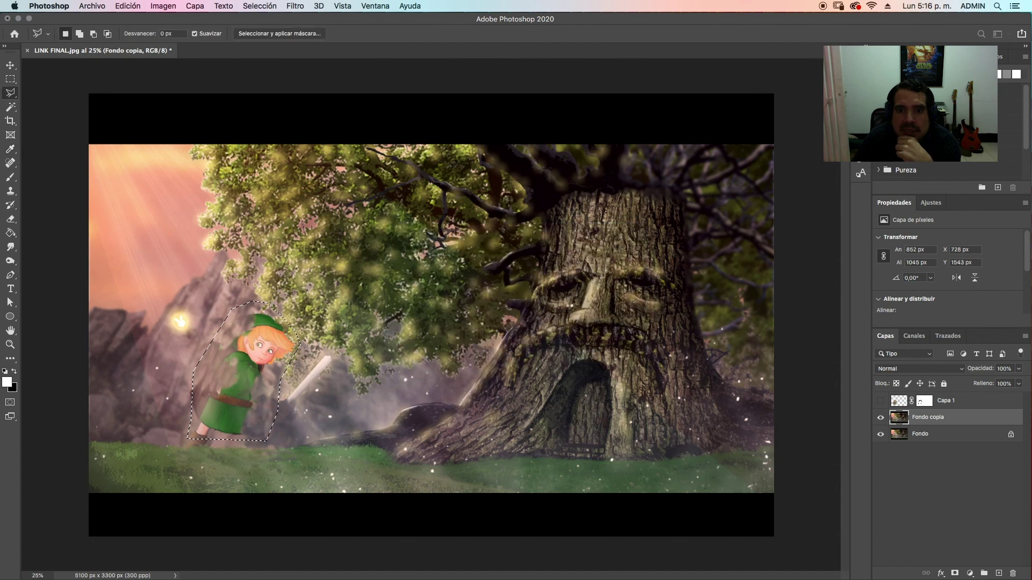
pyautogui.press('super+d')
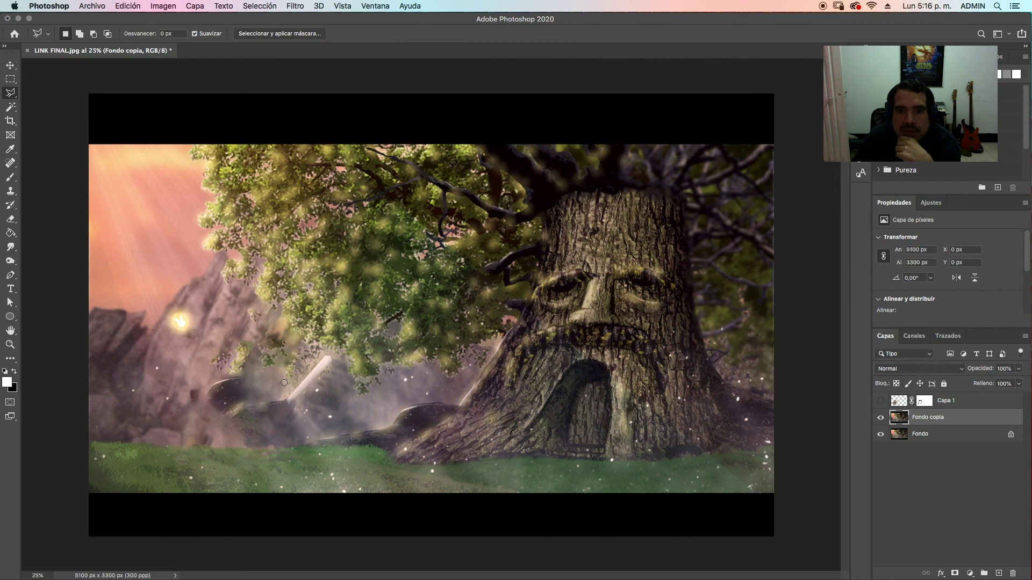
# - Clone nearby rock over the dark patches left where Link stood and over the sword blade on Fondo copia, resampling as needed
pyautogui.press('s')
pyautogui.keyDown('alt'); pyautogui.click(221, 370); pyautogui.keyUp('alt')
pyautogui.moveTo(220, 389)
pyautogui.mouseDown()
pyautogui.moveTo(203, 402)
pyautogui.moveTo(234, 383)
pyautogui.moveTo(223, 373)
pyautogui.moveTo(218, 392)
pyautogui.moveTo(228, 380)
pyautogui.moveTo(212, 373)
pyautogui.moveTo(226, 341)
pyautogui.moveTo(229, 358)
pyautogui.moveTo(224, 368)
pyautogui.moveTo(221, 353)
pyautogui.moveTo(214, 369)
pyautogui.moveTo(216, 348)
pyautogui.moveTo(217, 366)
pyautogui.moveTo(252, 380)
pyautogui.moveTo(239, 359)
pyautogui.moveTo(234, 366)
pyautogui.moveTo(249, 345)
pyautogui.moveTo(234, 393)
pyautogui.moveTo(239, 382)
pyautogui.moveTo(221, 378)
pyautogui.moveTo(254, 381)
pyautogui.moveTo(235, 403)
pyautogui.mouseUp()
pyautogui.keyDown('alt'); pyautogui.click(223, 374); pyautogui.keyUp('alt')
pyautogui.keyDown('alt'); pyautogui.click(253, 379); pyautogui.keyUp('alt')
pyautogui.keyDown('alt'); pyautogui.click(250, 397); pyautogui.keyUp('alt')
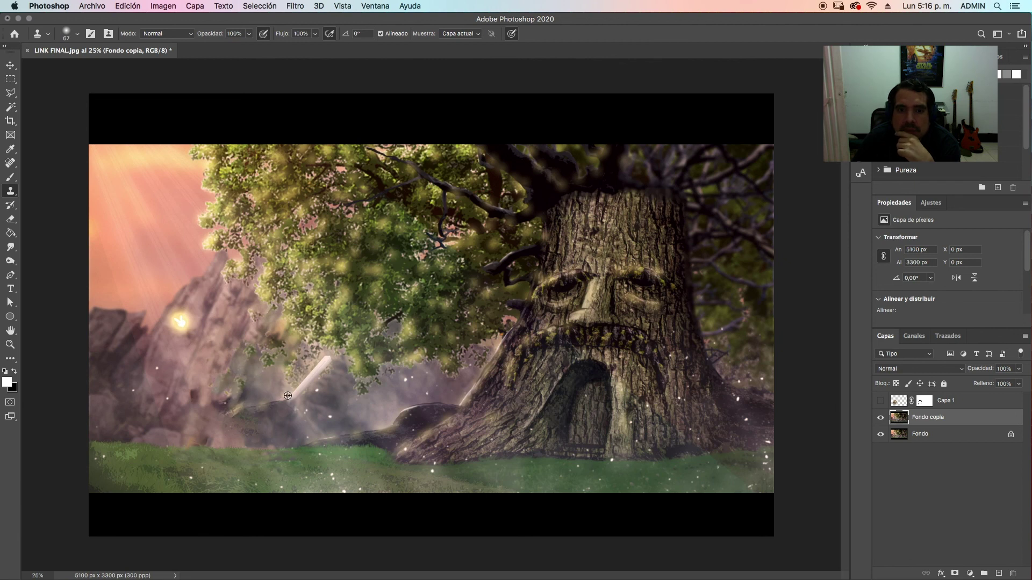
pyautogui.moveTo(294, 390)
pyautogui.mouseDown()
pyautogui.moveTo(317, 375)
pyautogui.moveTo(330, 378)
pyautogui.moveTo(309, 384)
pyautogui.mouseUp()
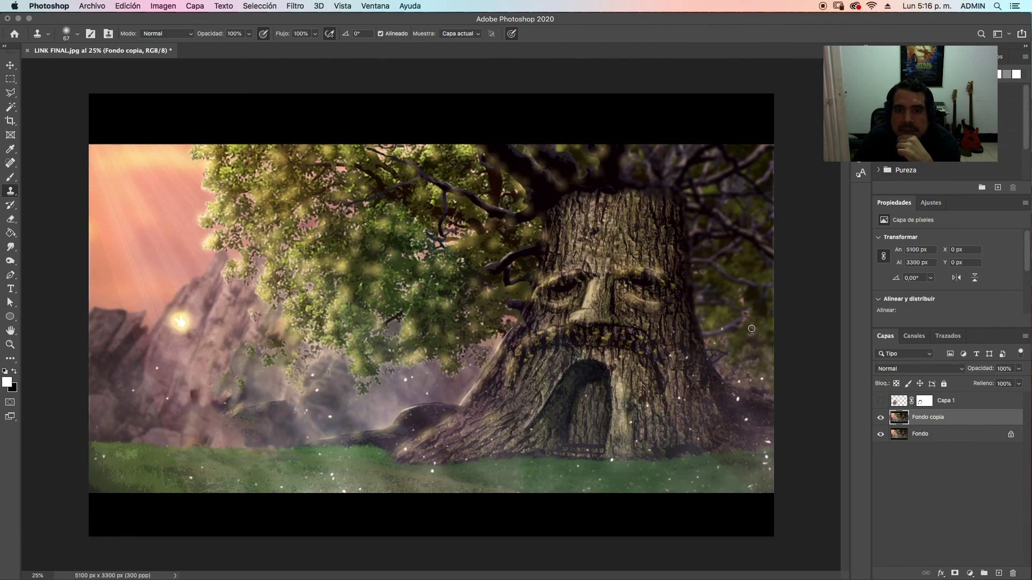
# - Switch Capa 1 on and off to check Link against the rebuilt background, leaving the layer shown
pyautogui.click(880, 401)
pyautogui.click(880, 401)
pyautogui.click(880, 401)
pyautogui.click(880, 401)
pyautogui.click(880, 401)
pyautogui.click(879, 402)
pyautogui.click(879, 401)
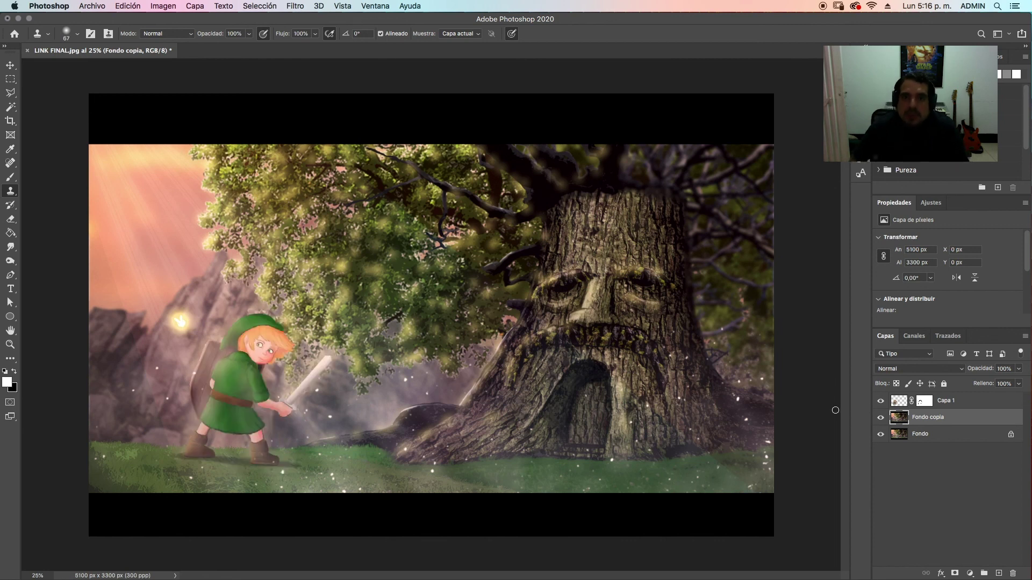